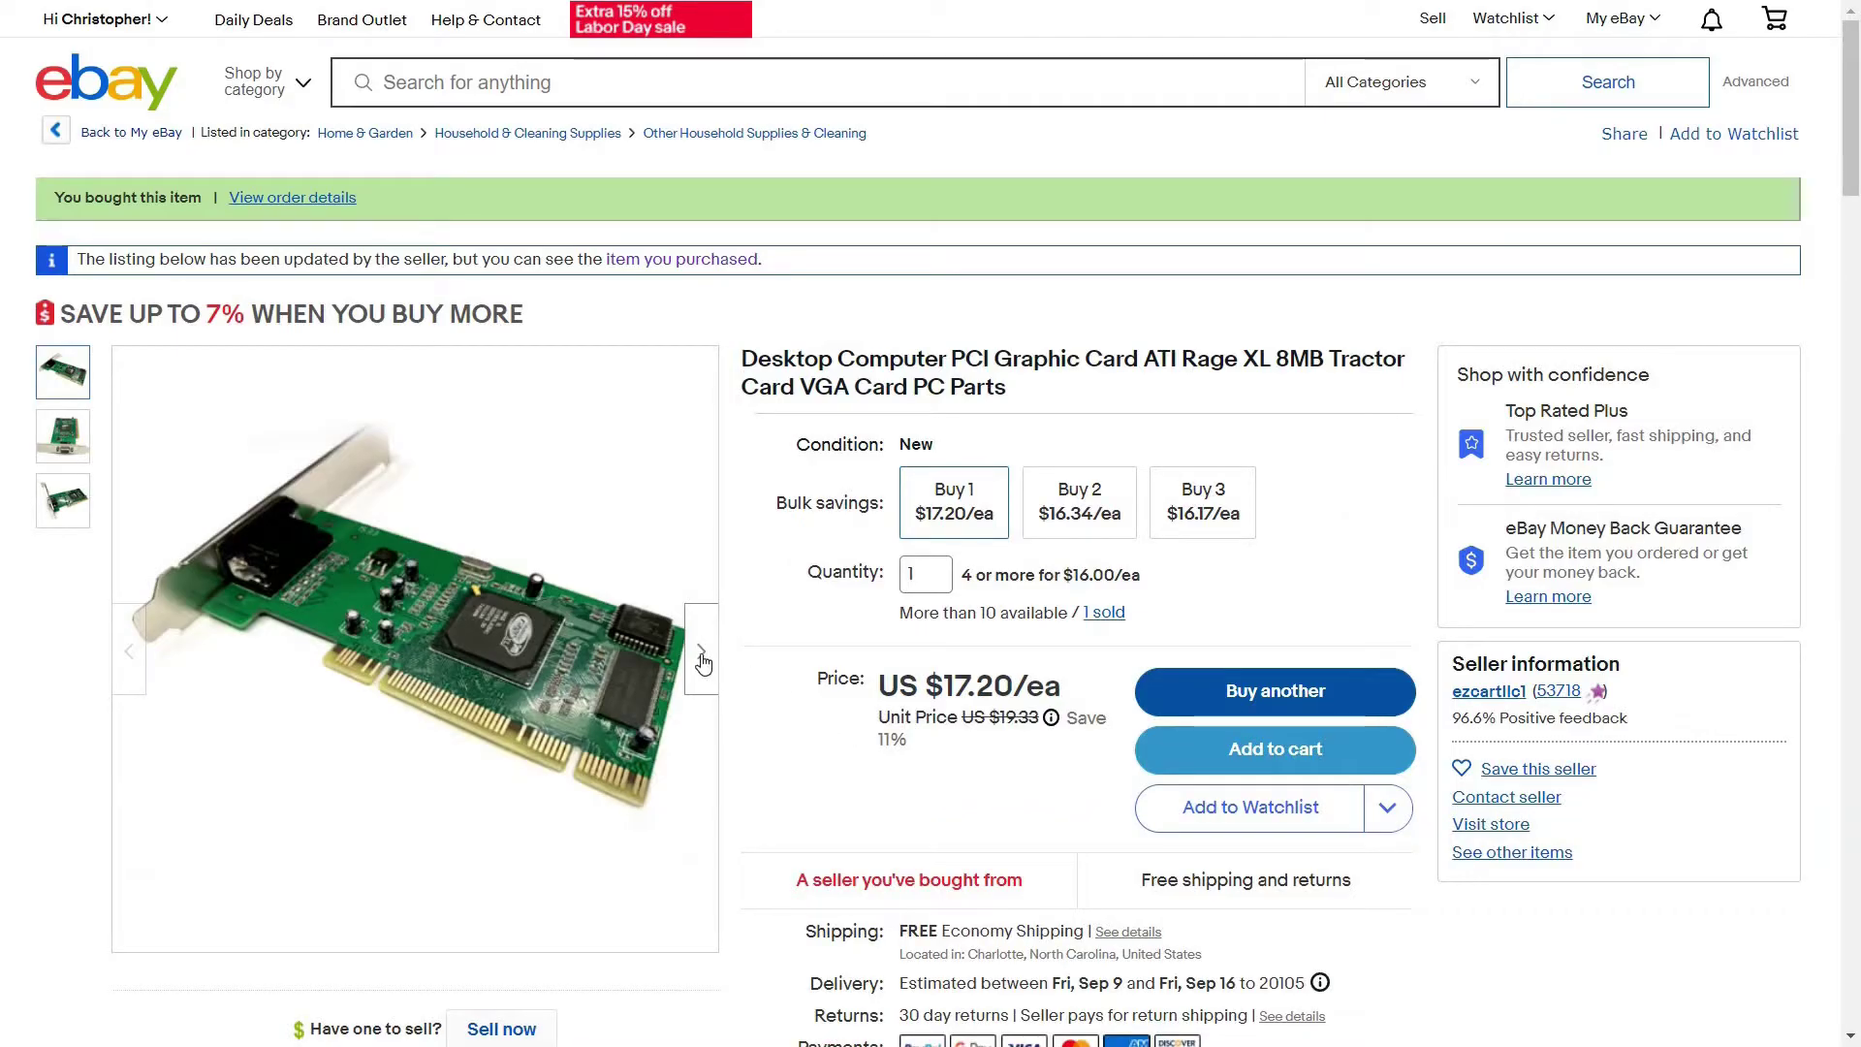
Cycle through the photos of the ATI Rage XL card and the PCI to SATA controller listings
left_click(703, 662)
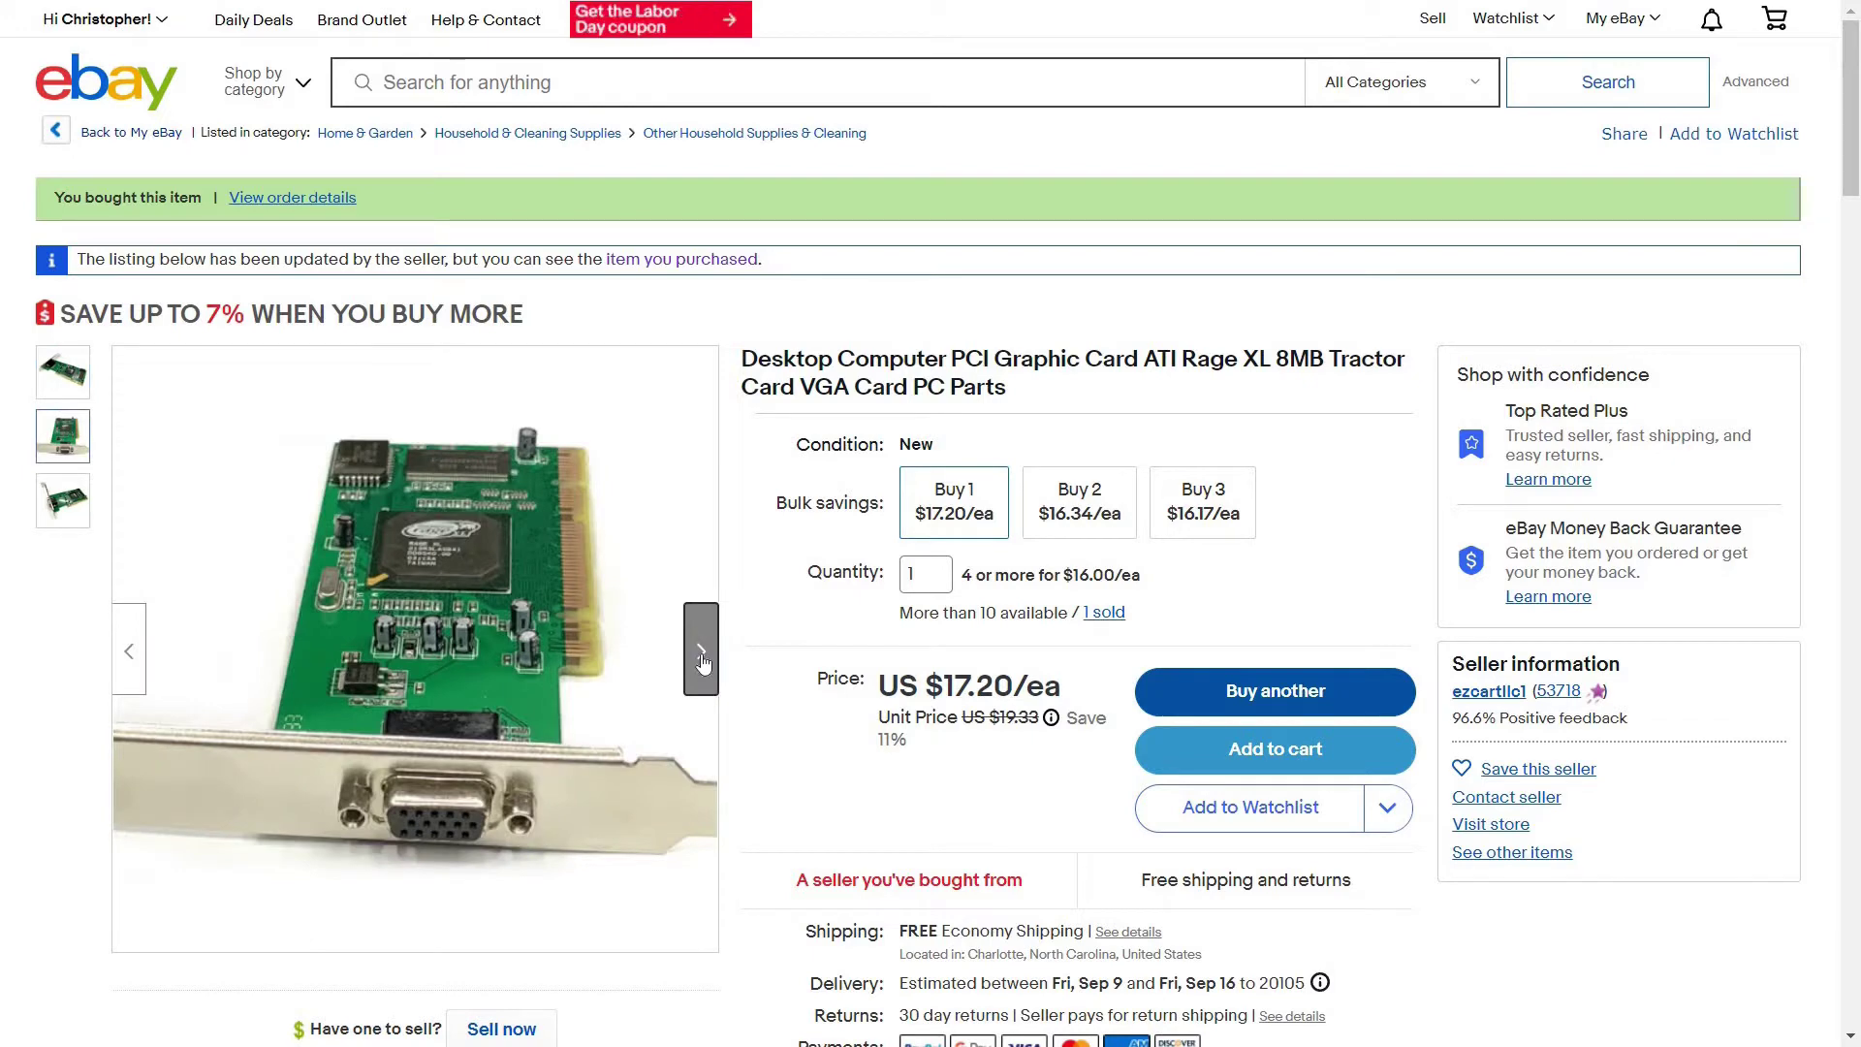
left_click(703, 662)
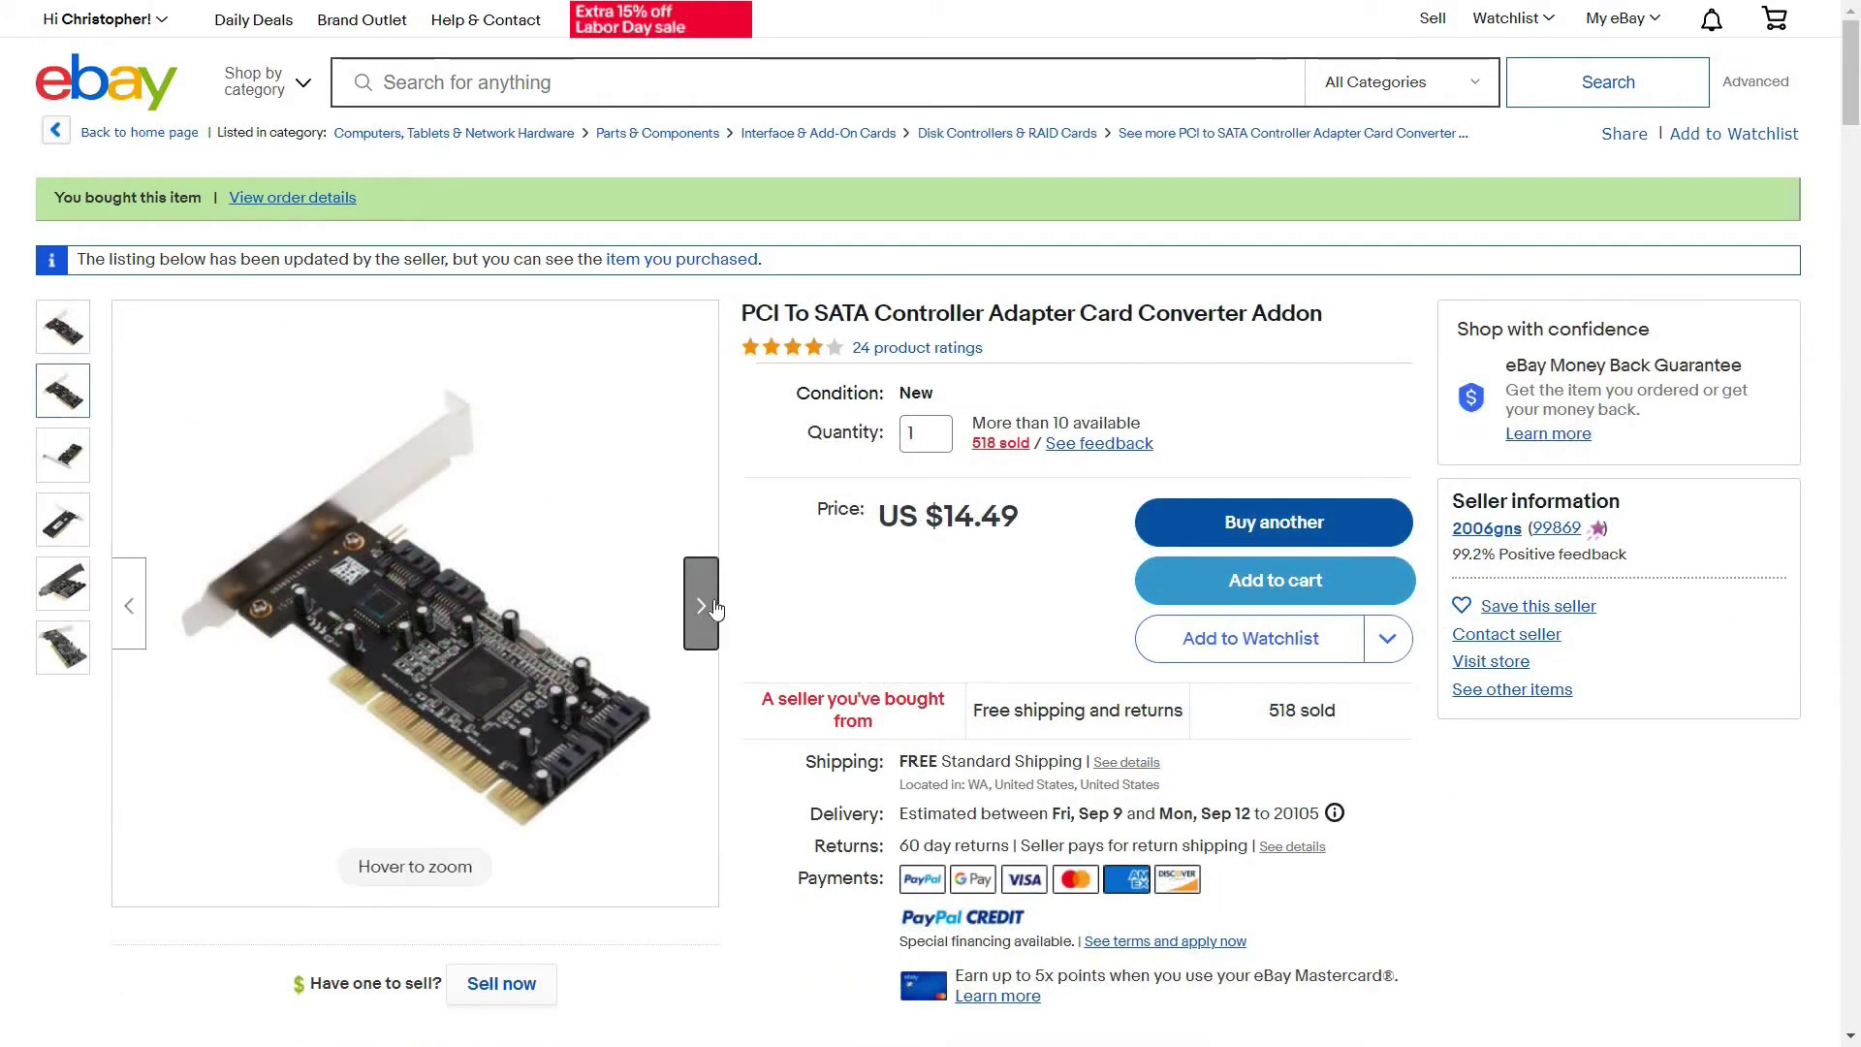
left_click(714, 608)
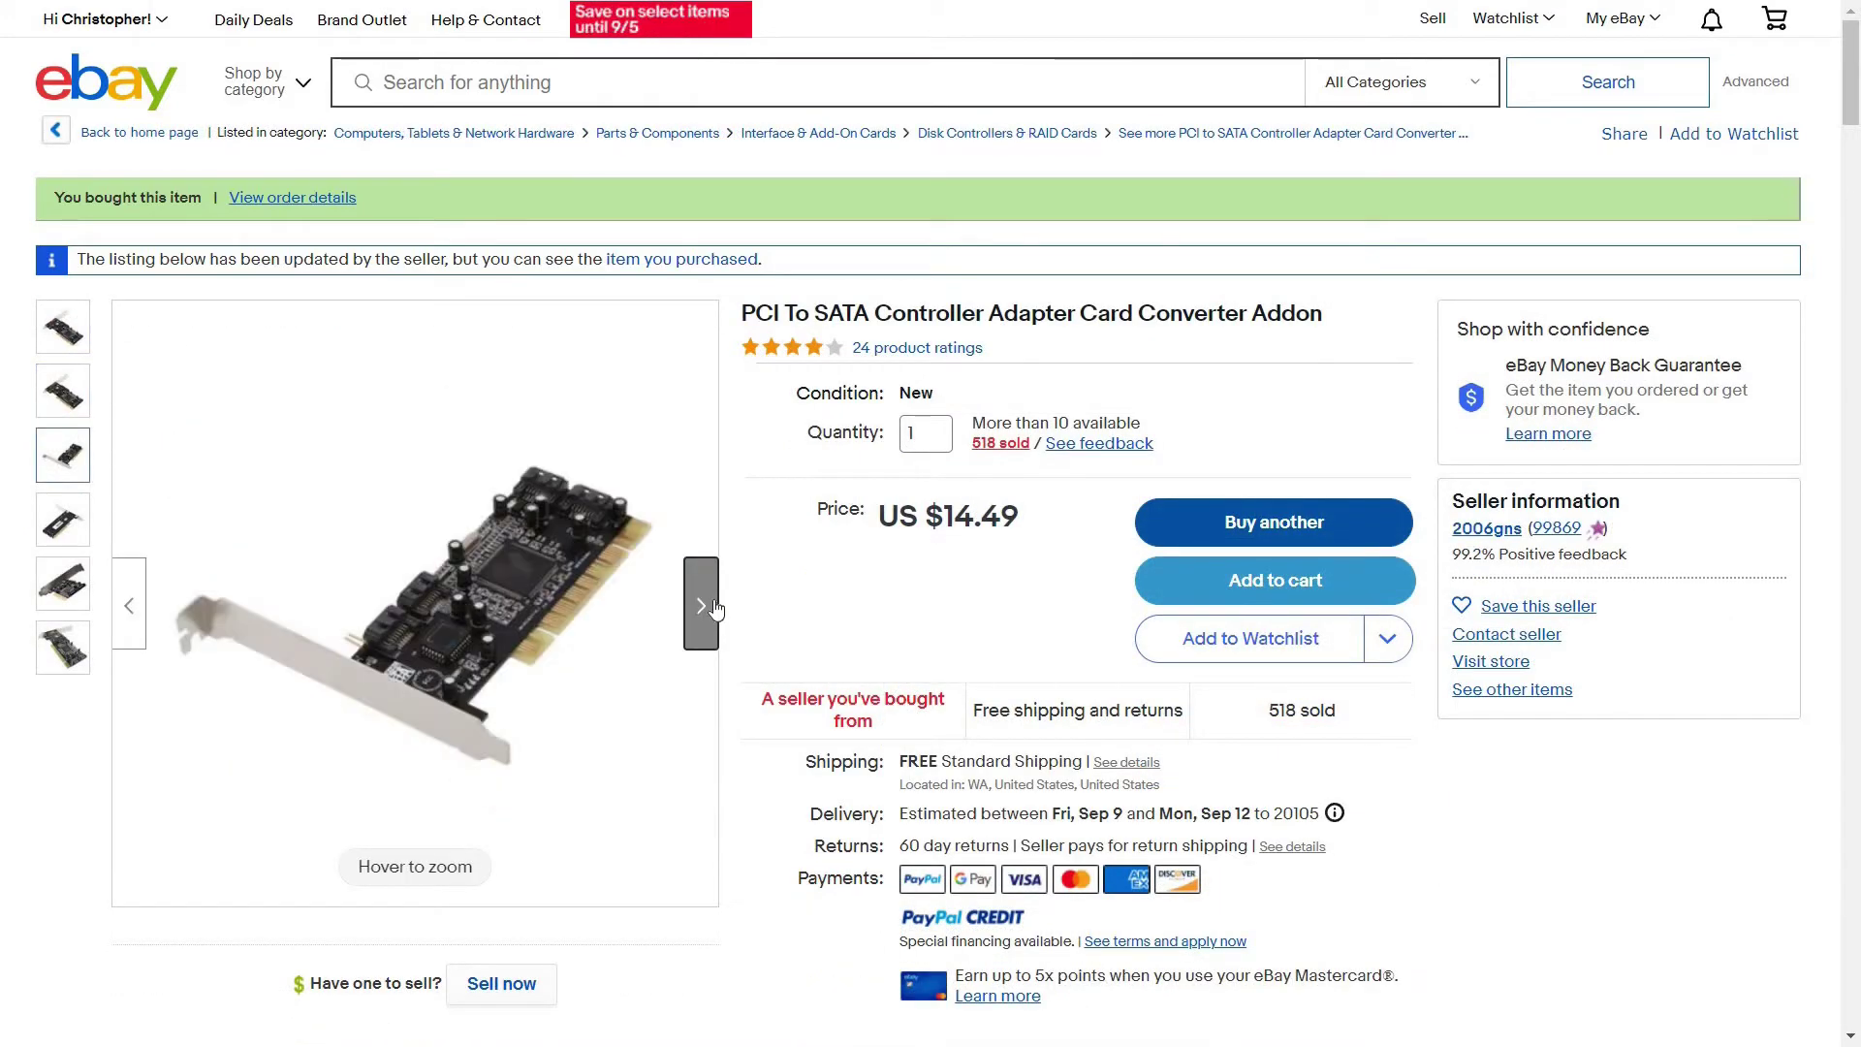
left_click(714, 608)
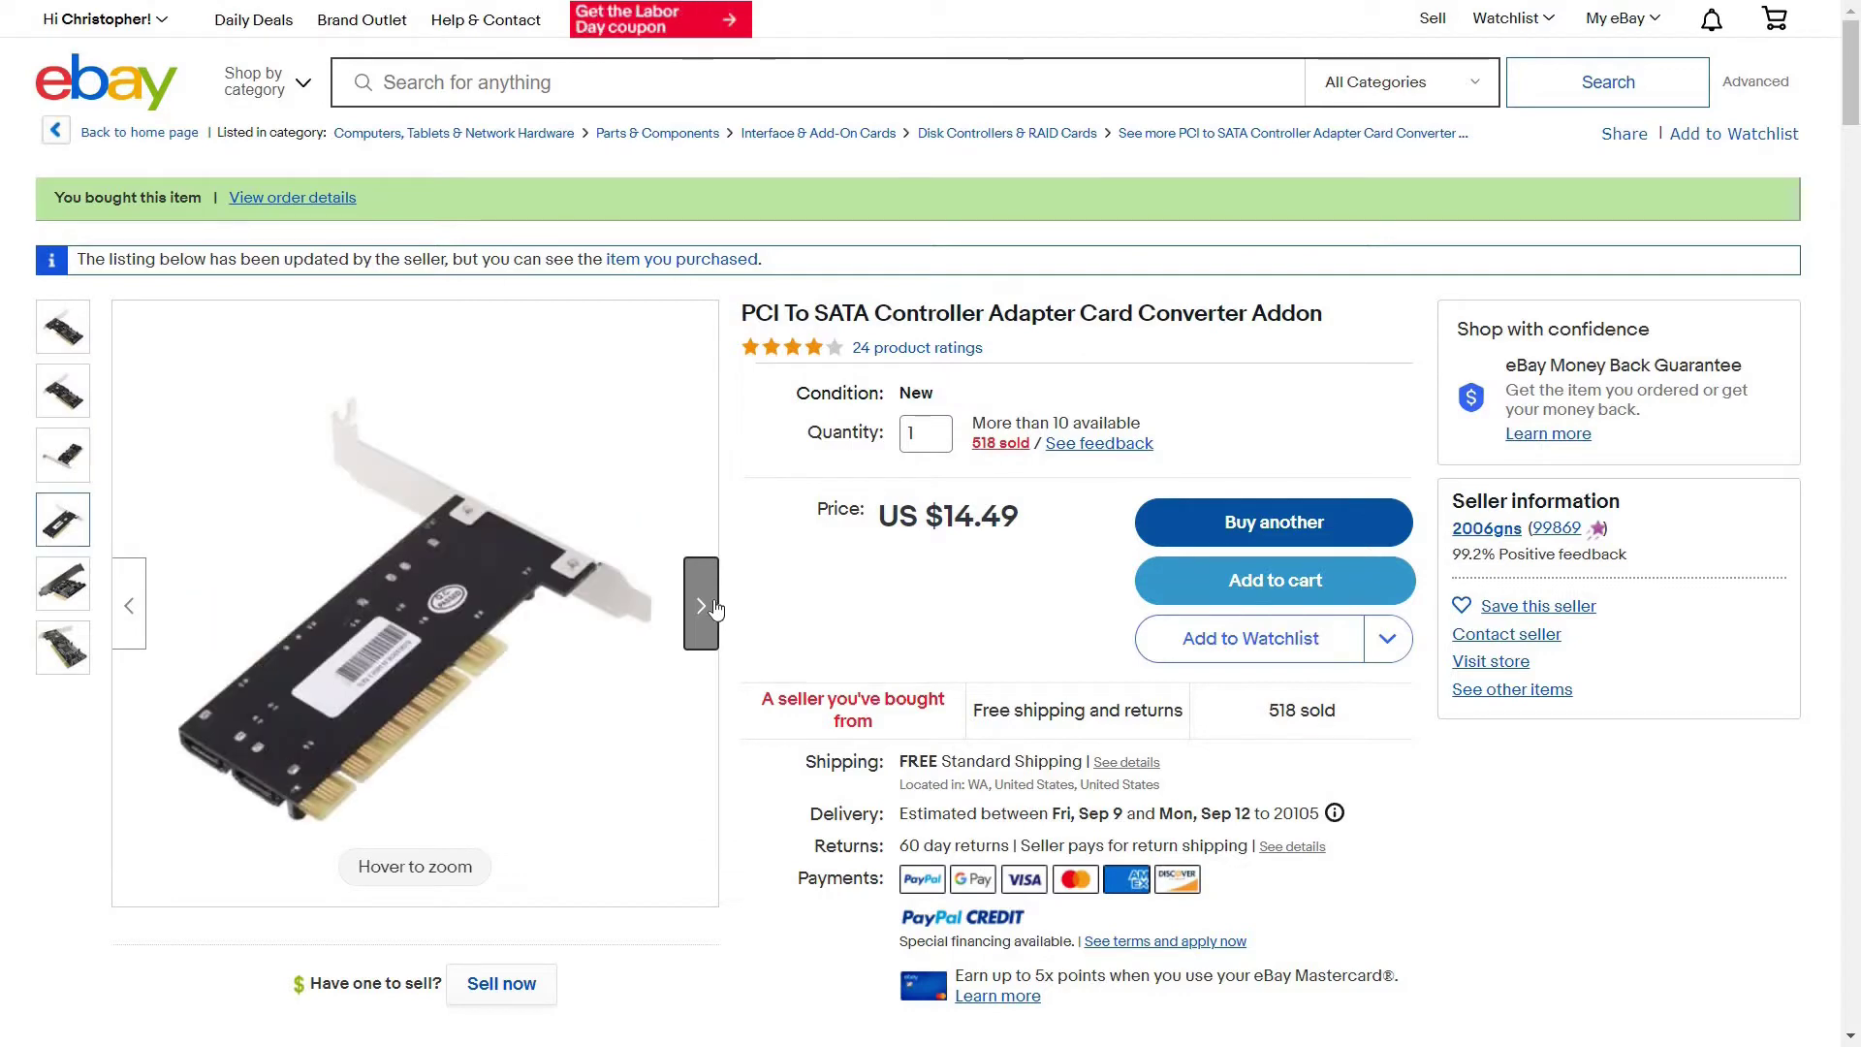
left_click(714, 608)
left_click(715, 608)
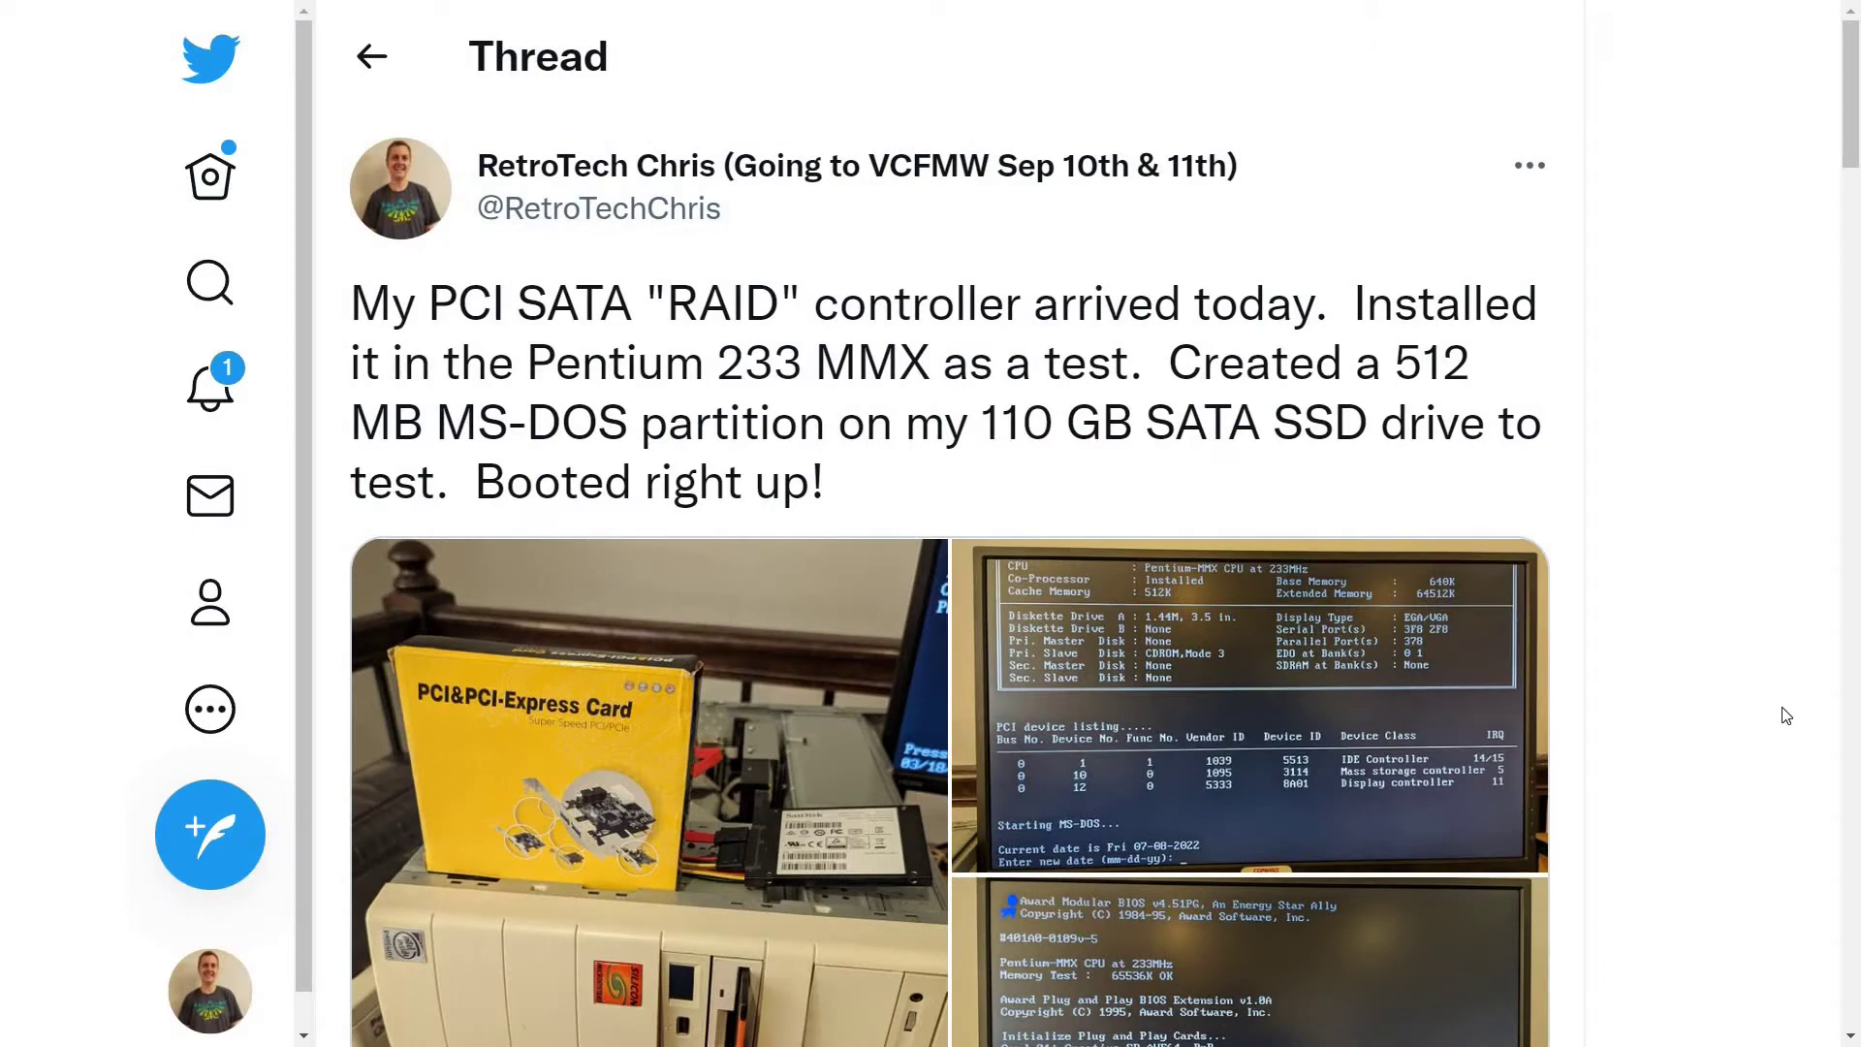
Scroll down the PCI SATA RAID controller thread to the reply about status LED wiring
scroll(1787, 715, "down", 2)
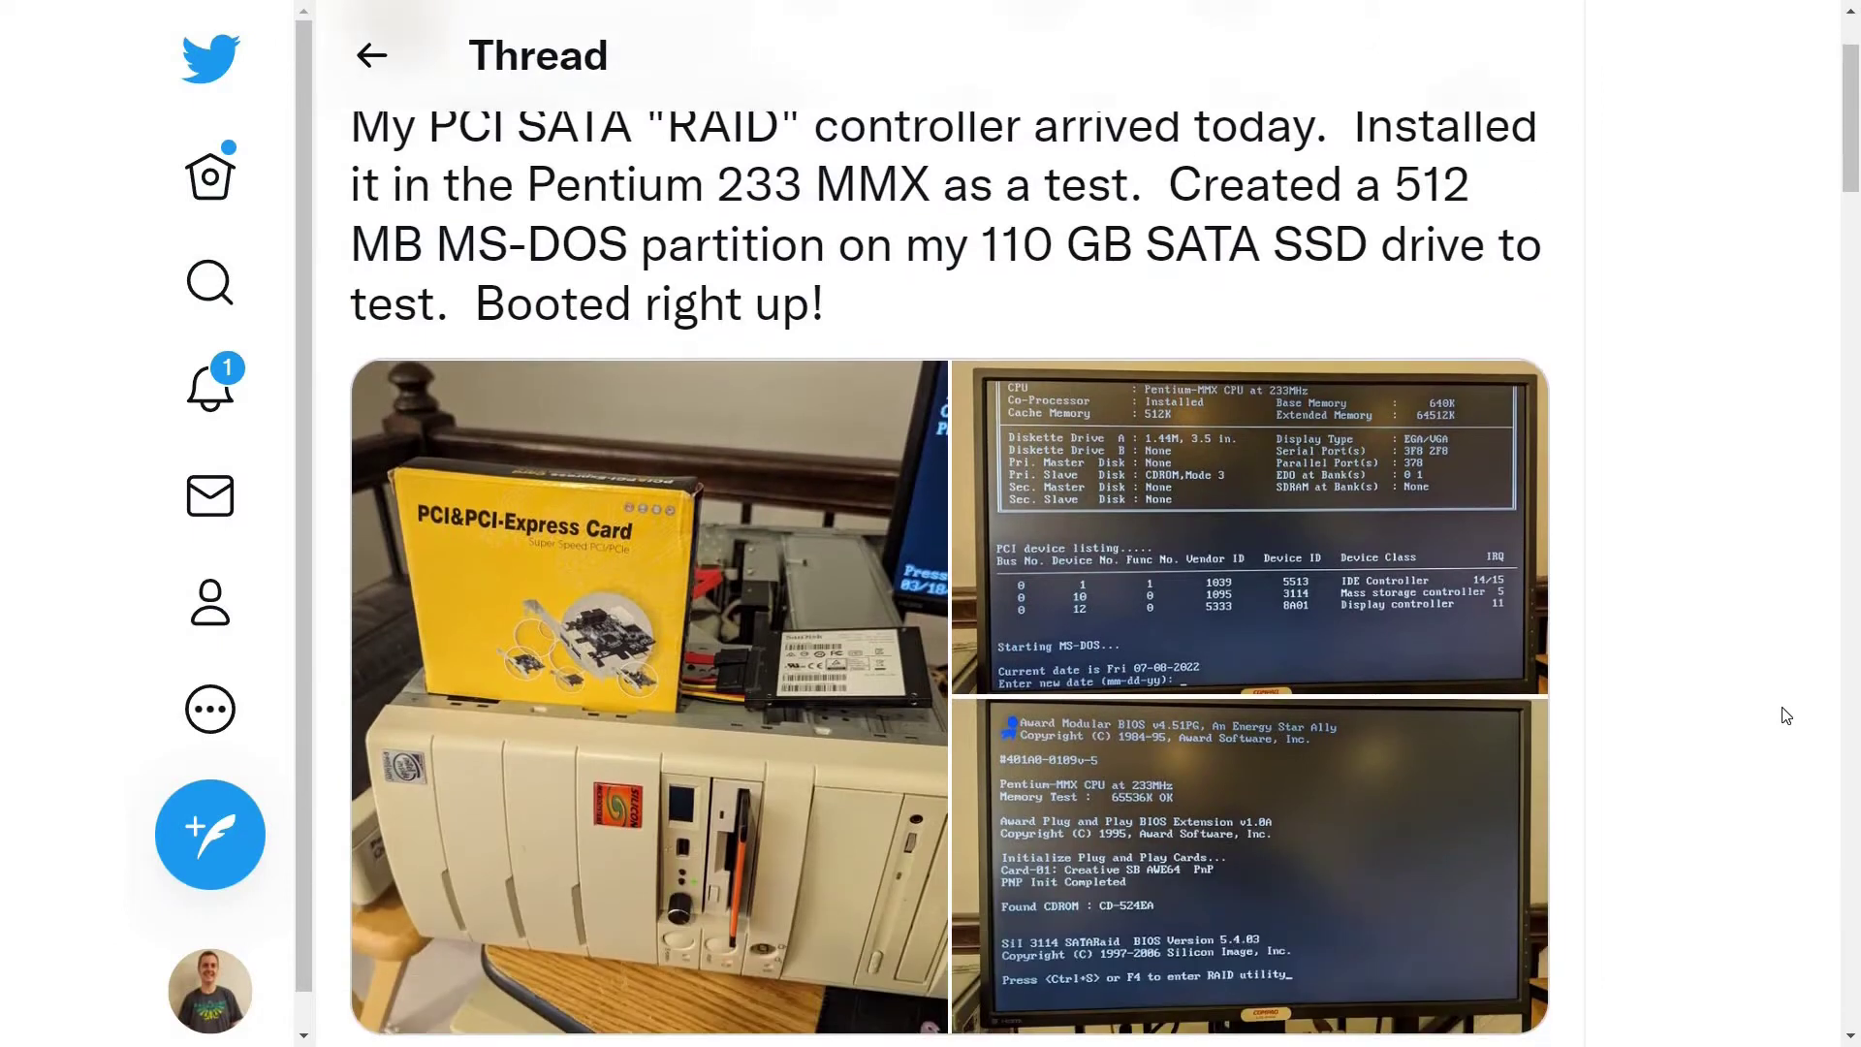
scroll(1787, 715, "down", 2)
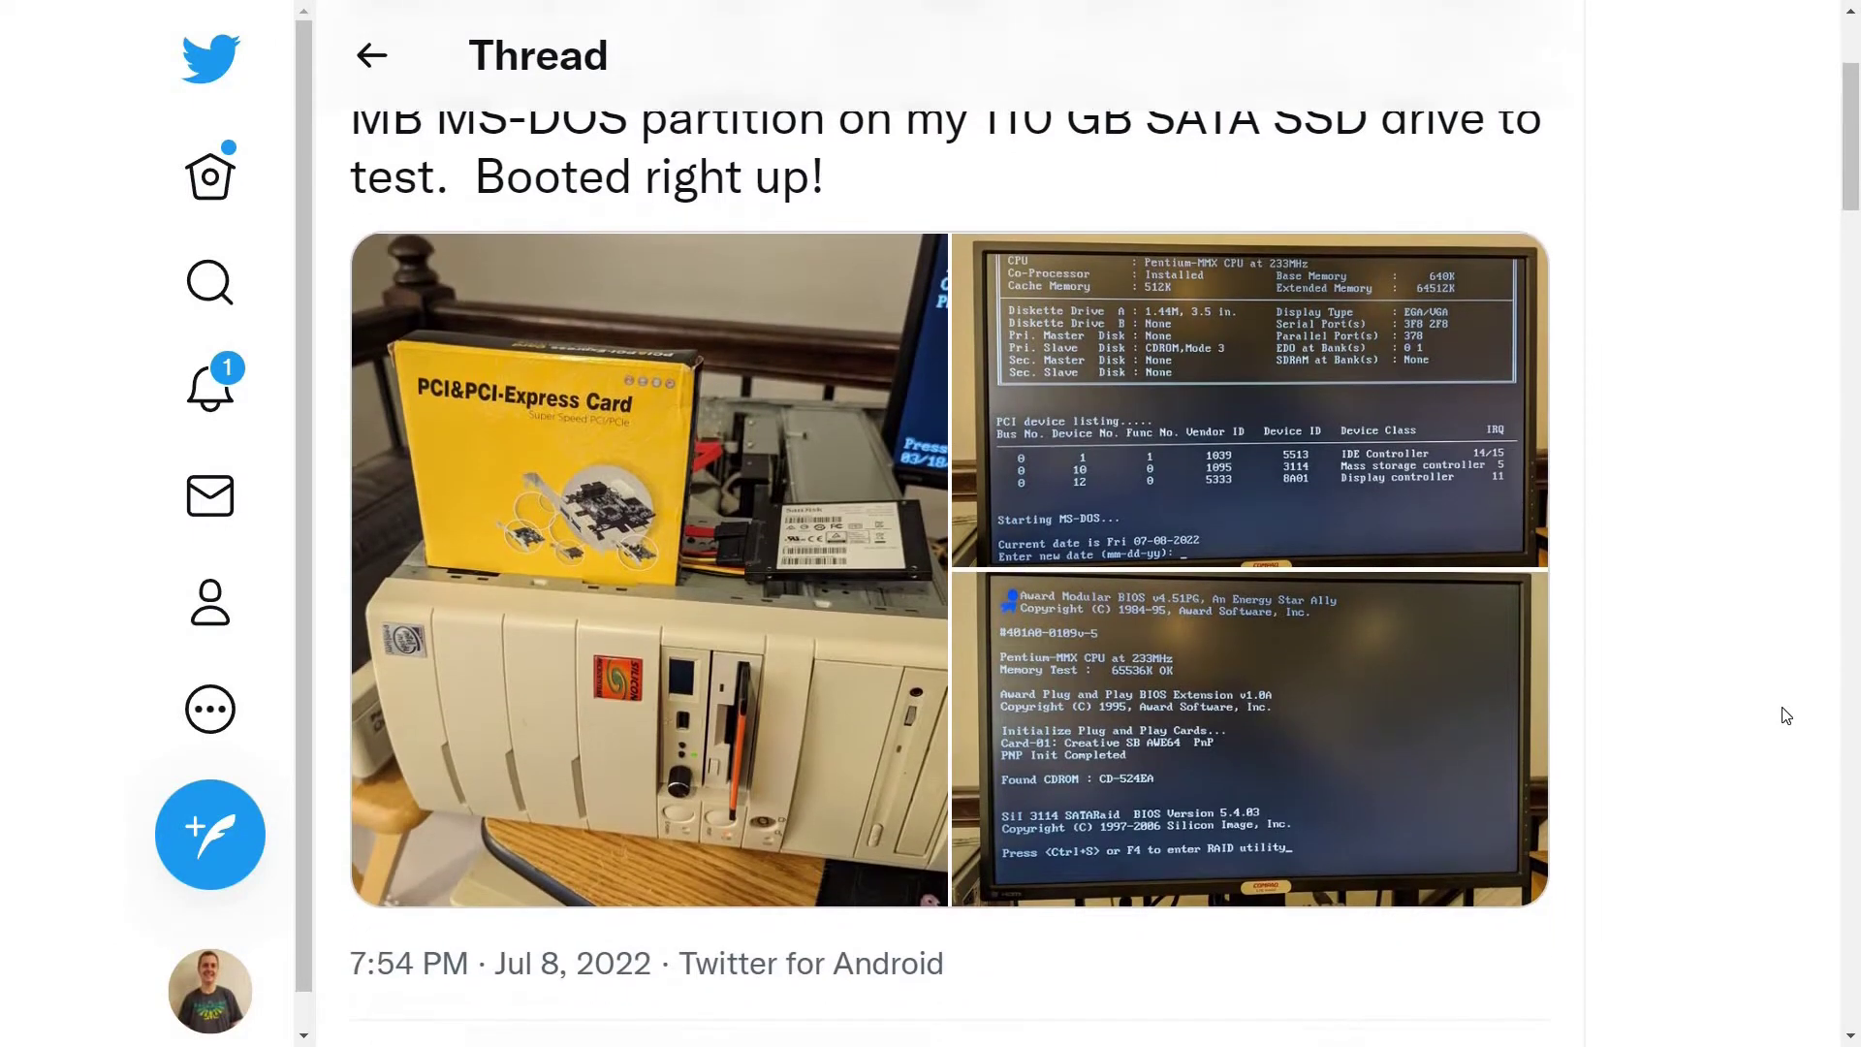
scroll(1786, 716, "down", 3)
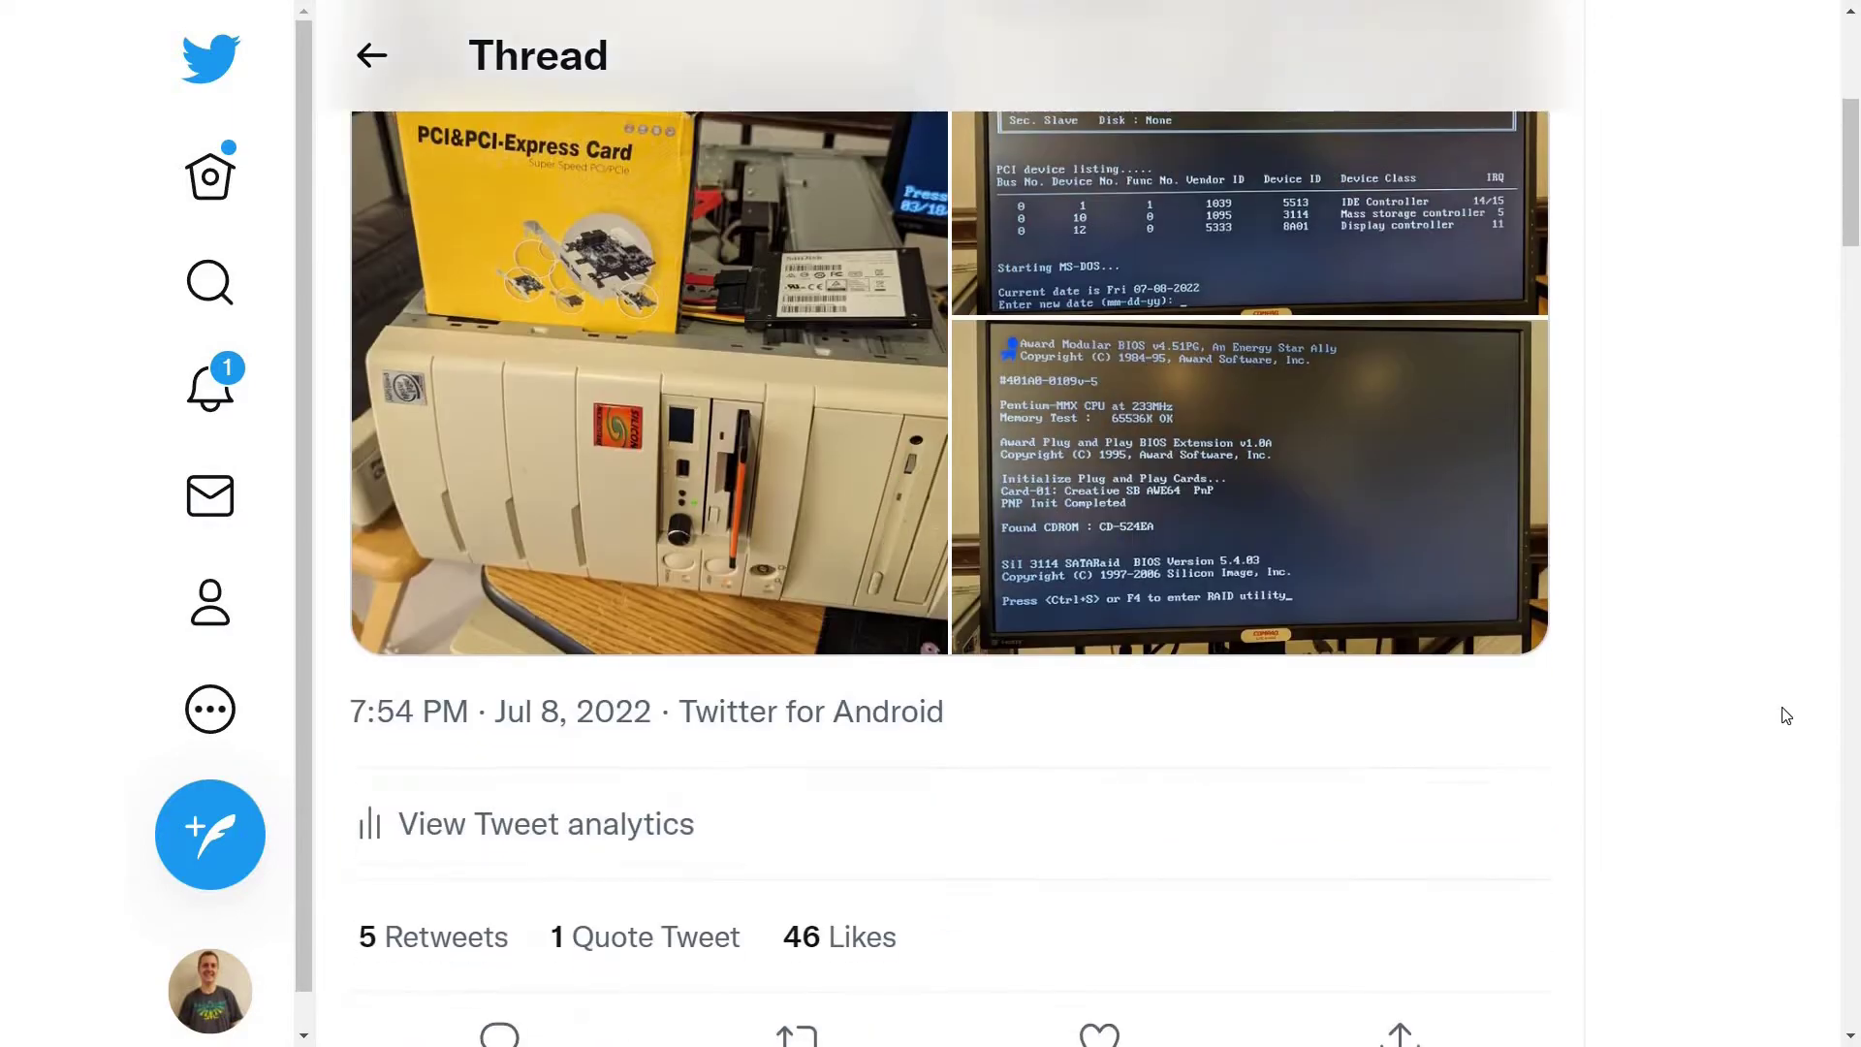
scroll(1786, 716, "down", 6)
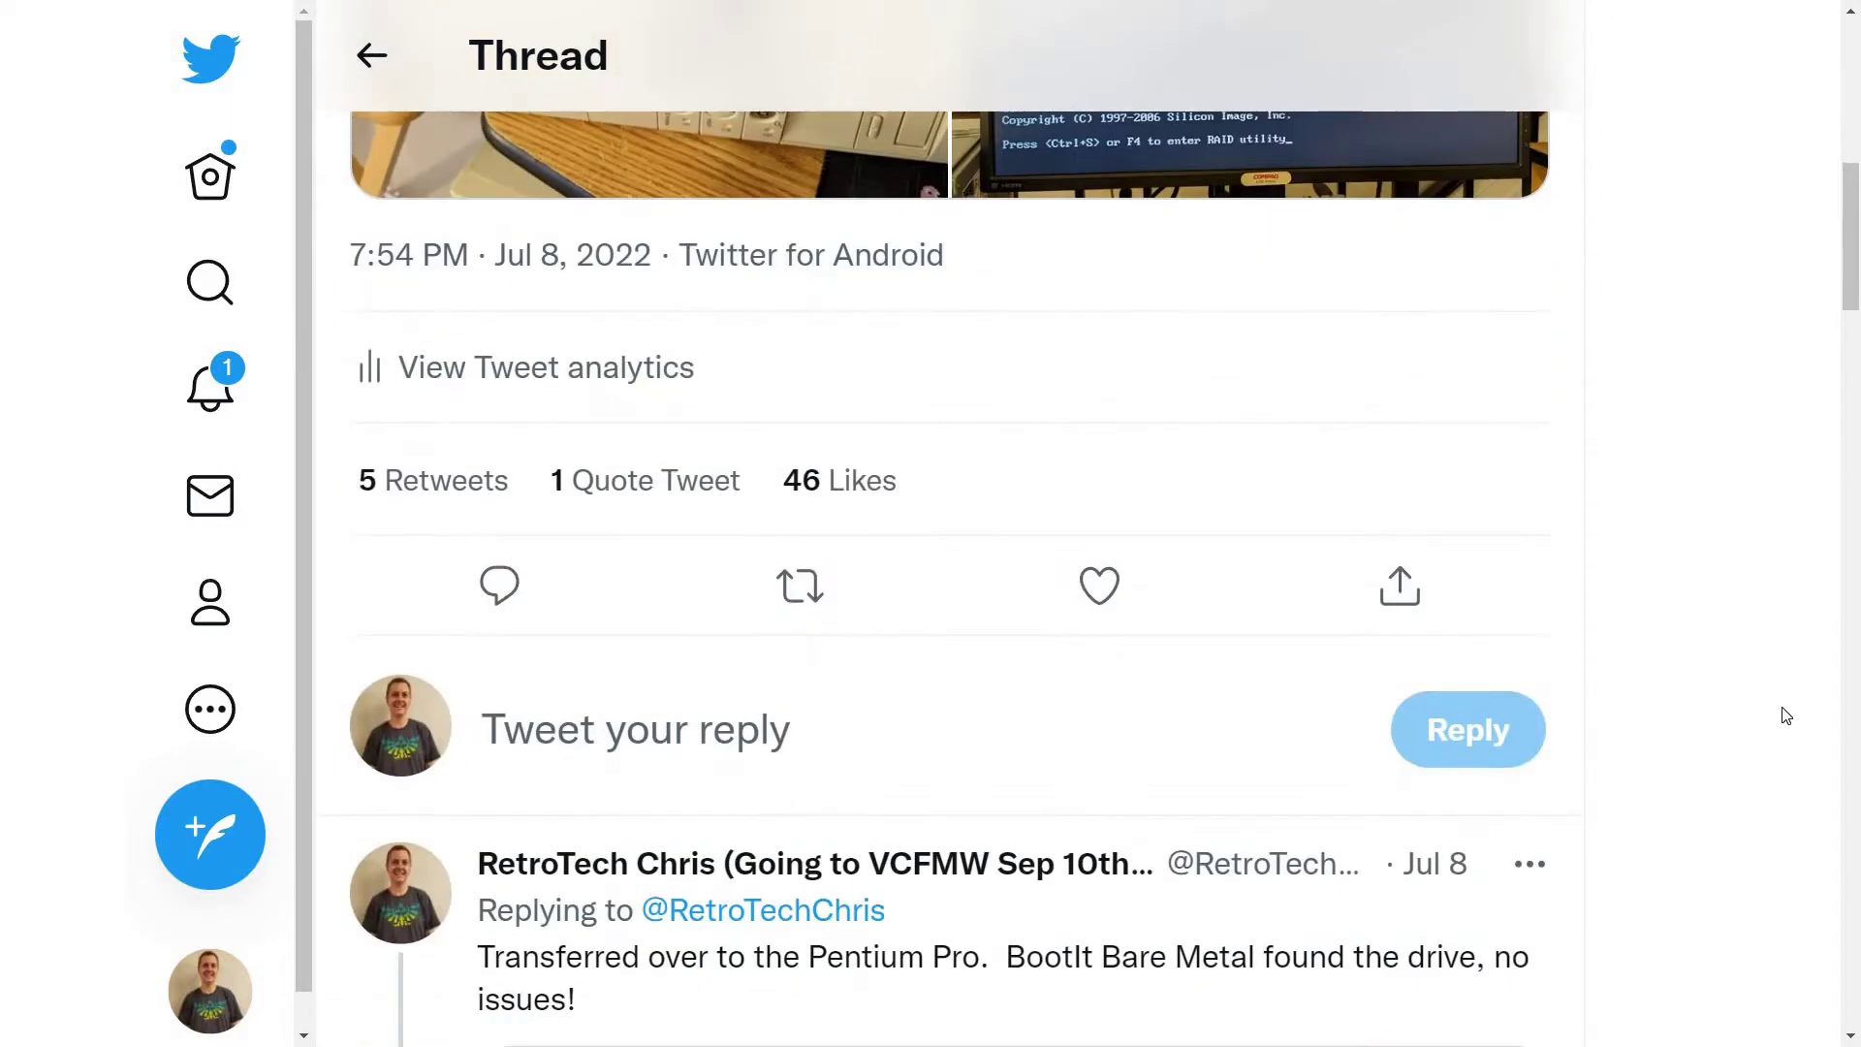
scroll(1786, 715, "down", 5)
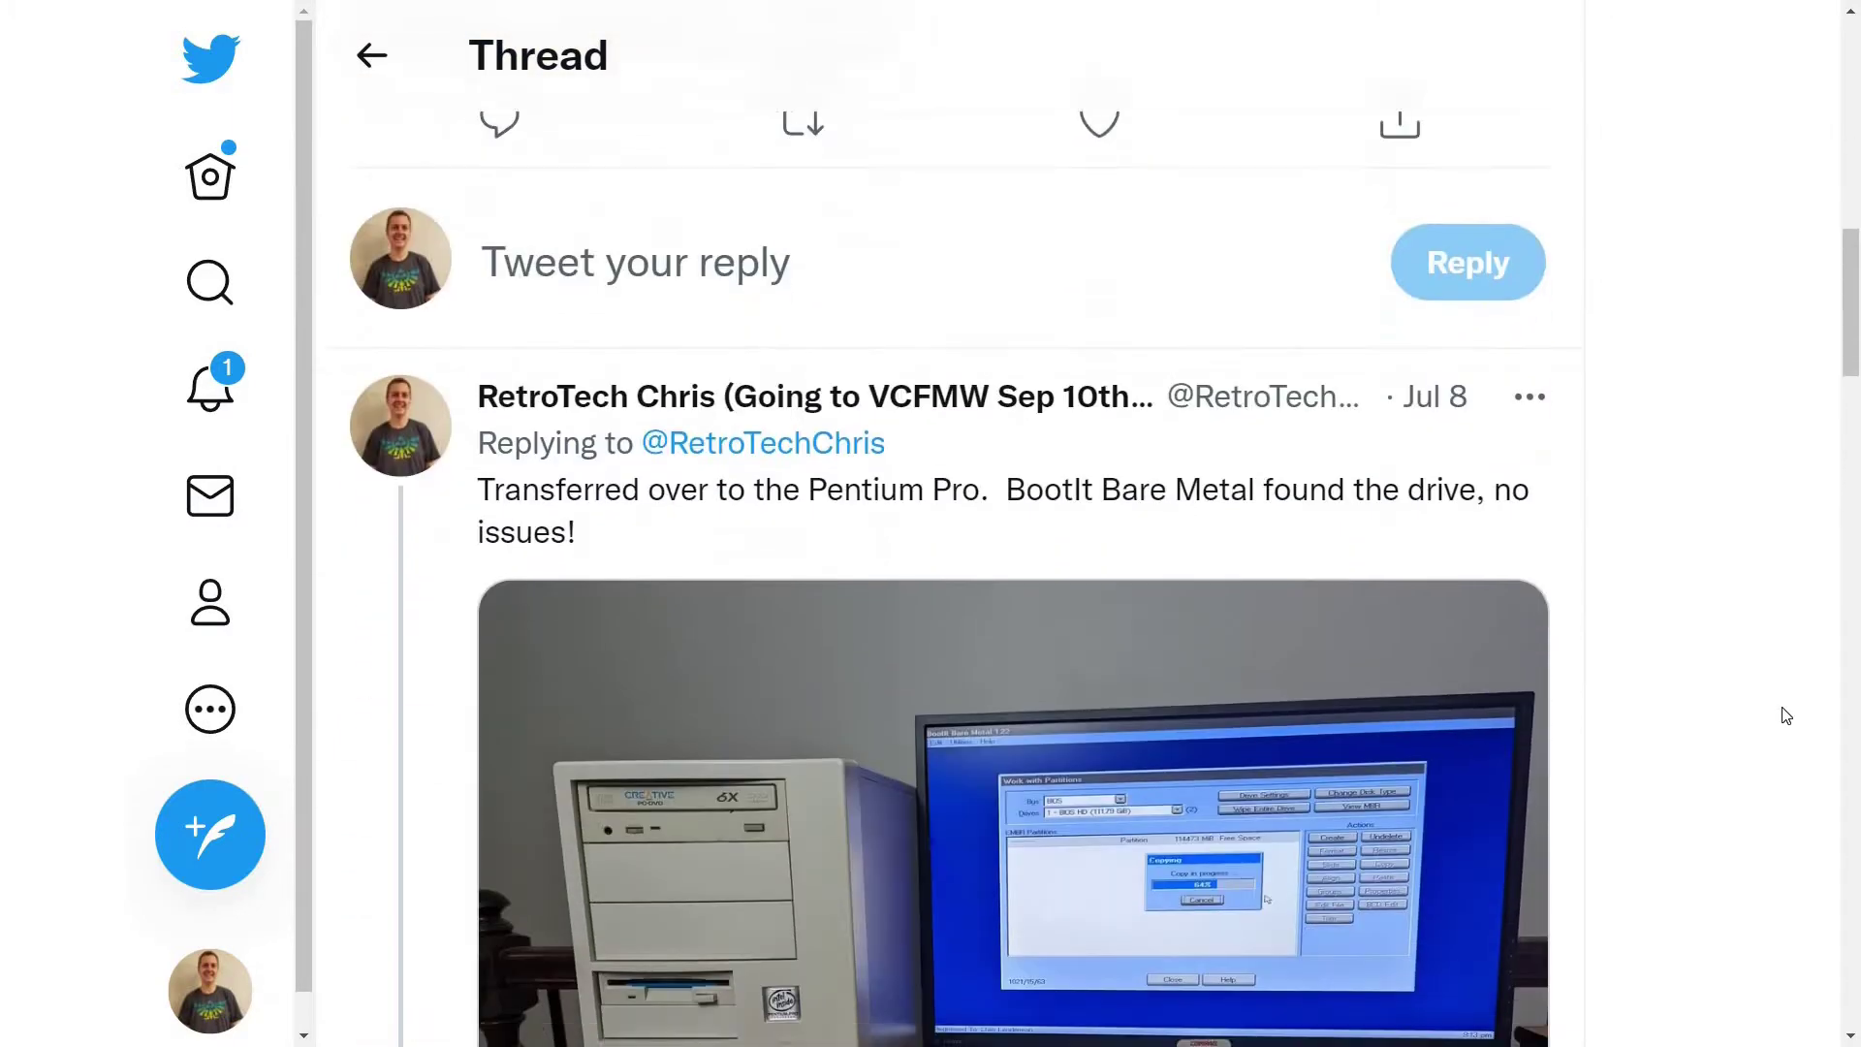
scroll(1786, 715, "down", 1)
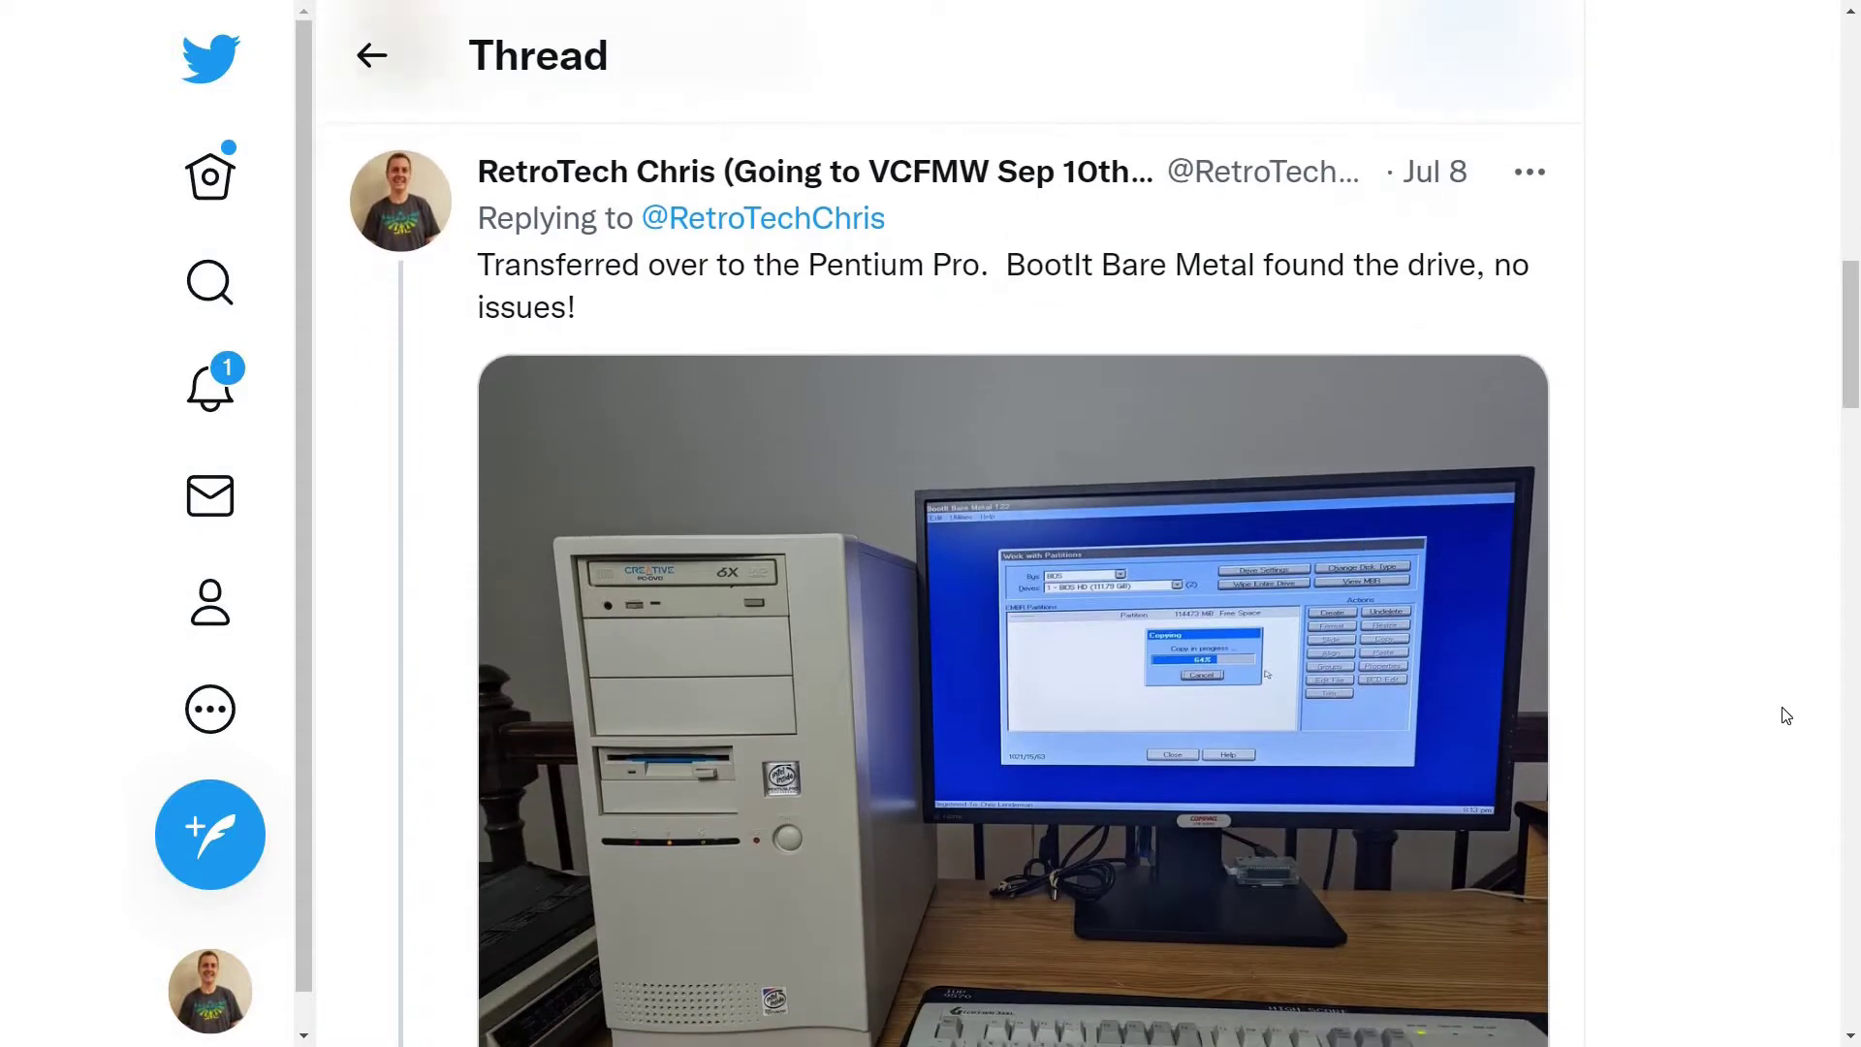
scroll(1786, 715, "down", 2)
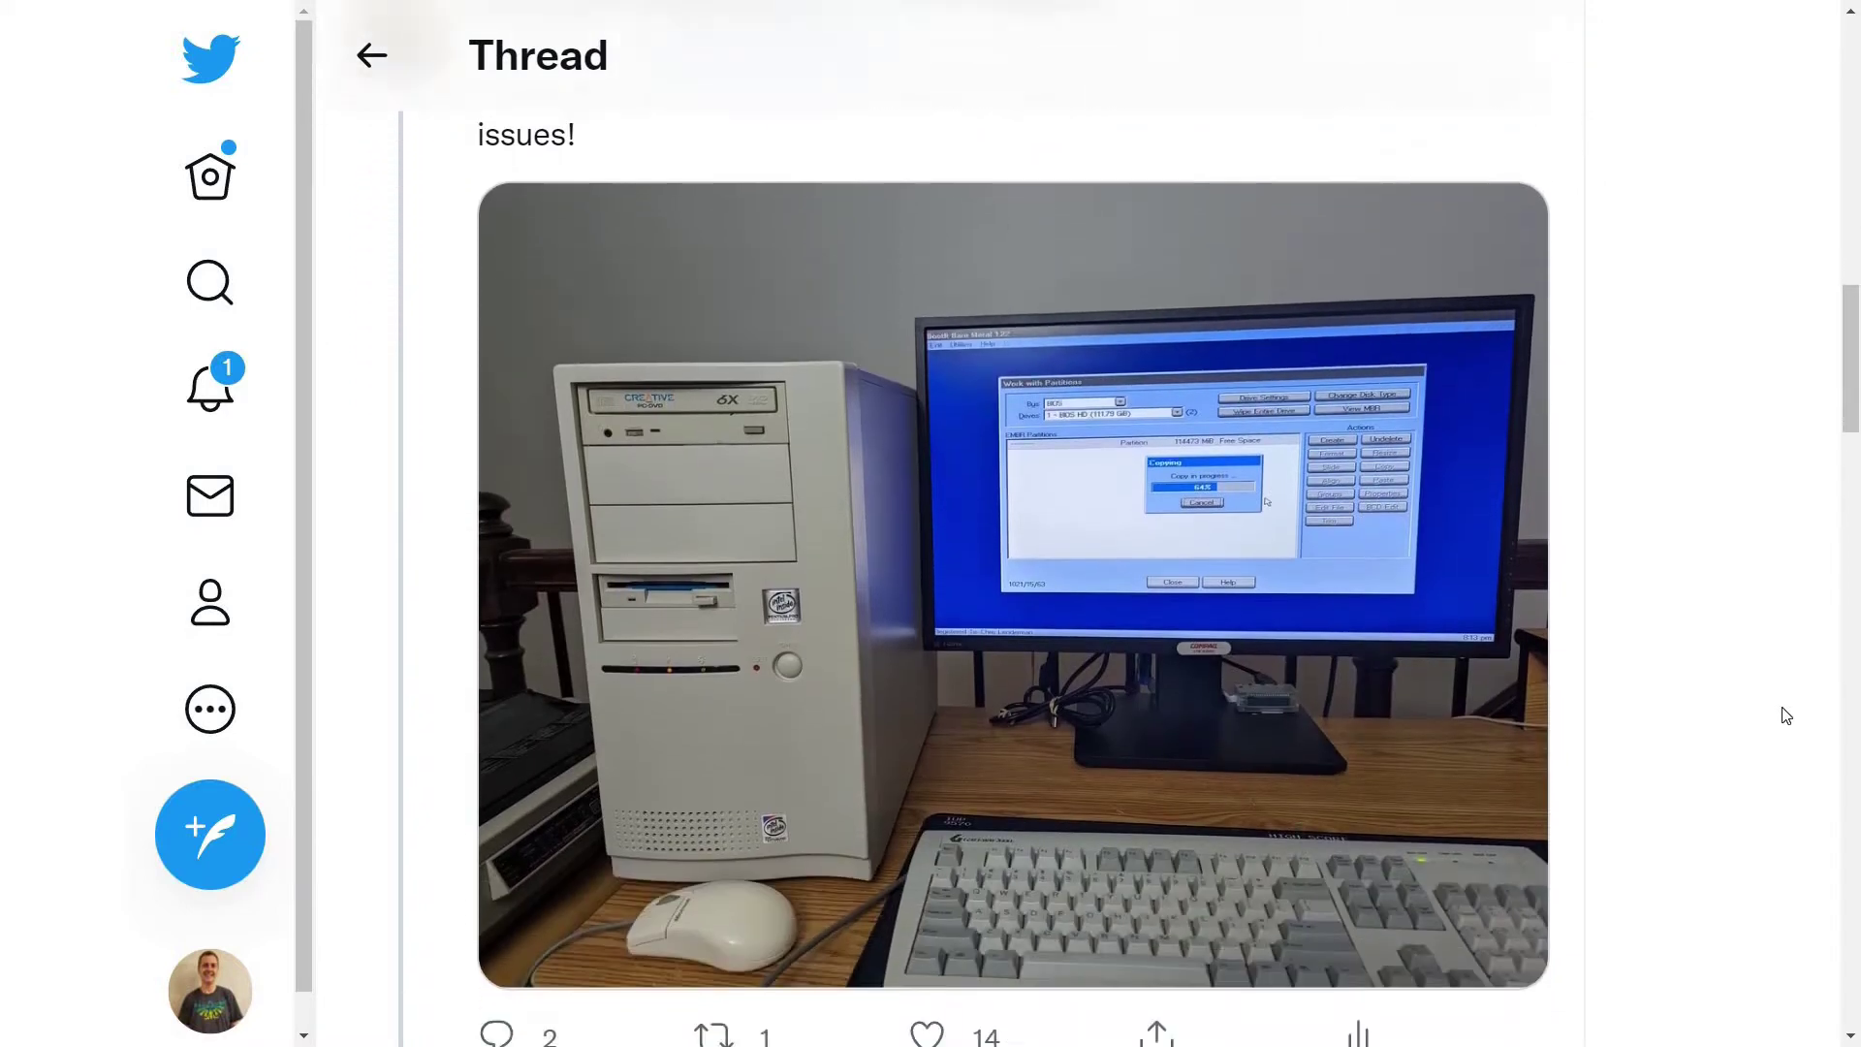
scroll(1786, 715, "down", 3)
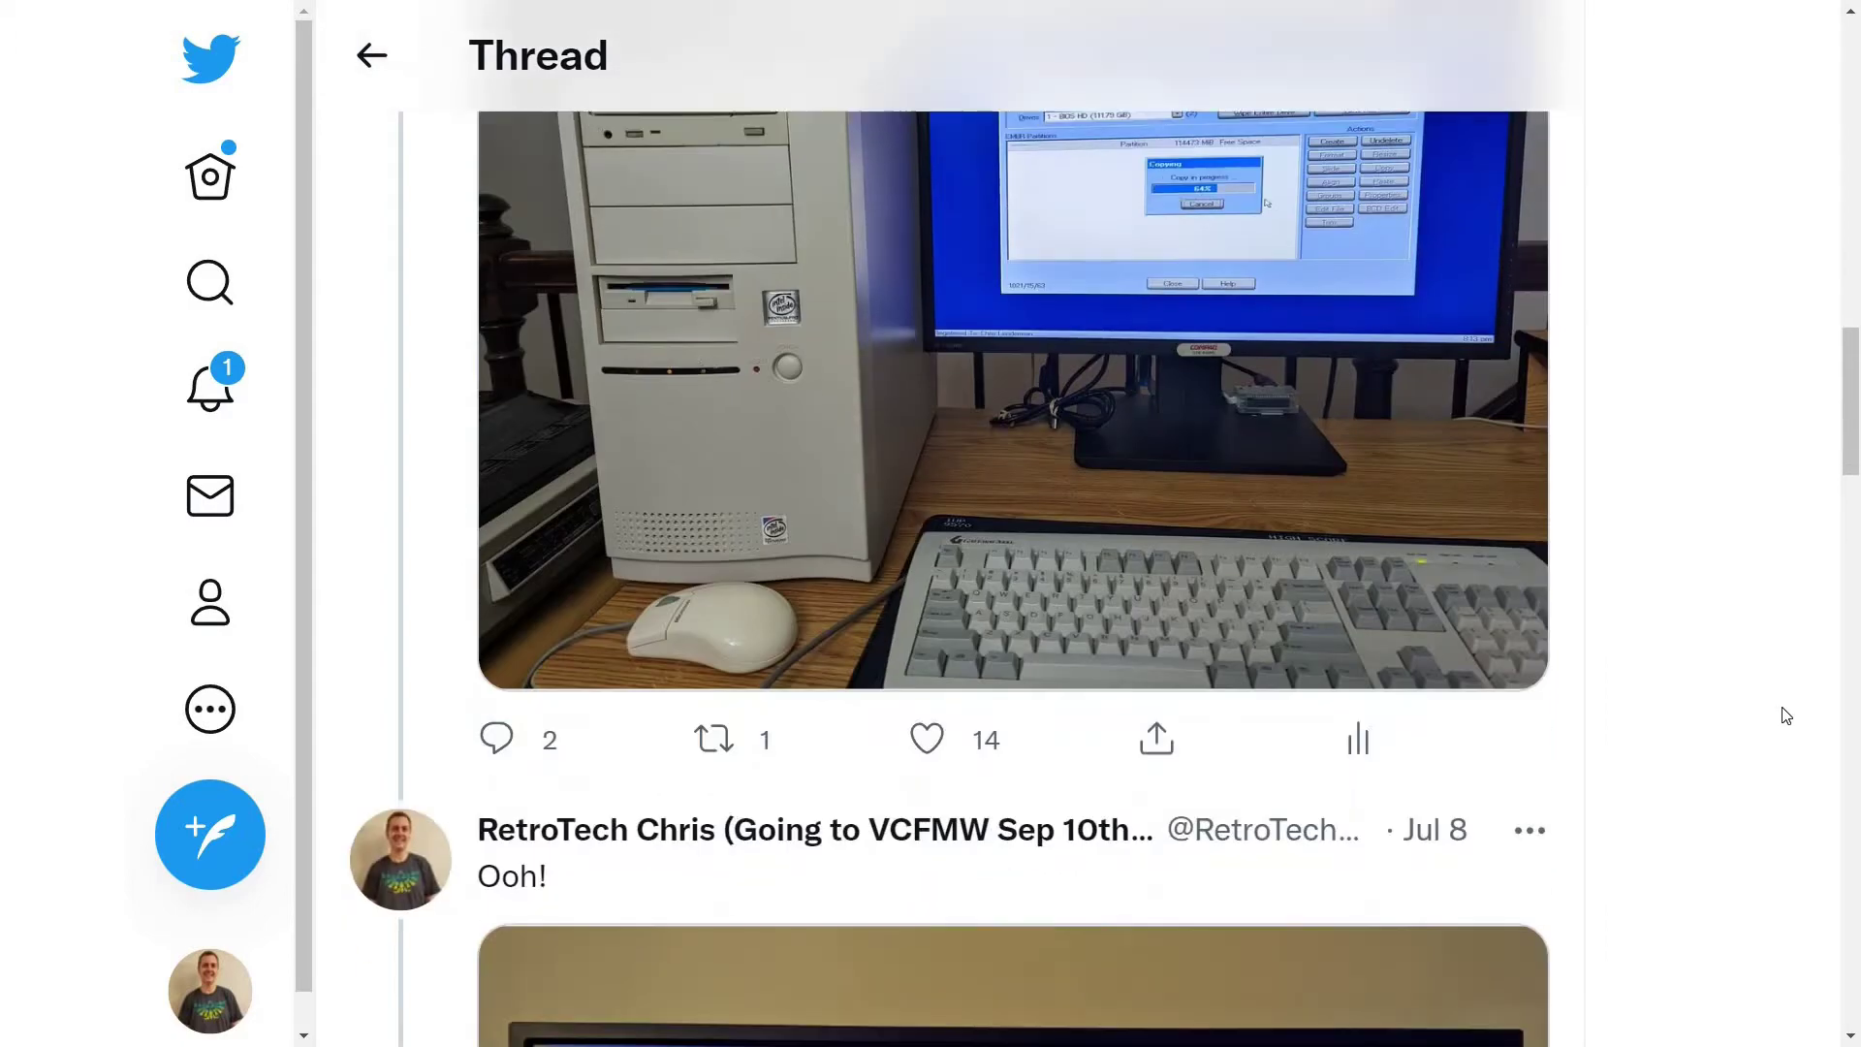
scroll(1787, 715, "down", 3)
scroll(1786, 715, "down", 3)
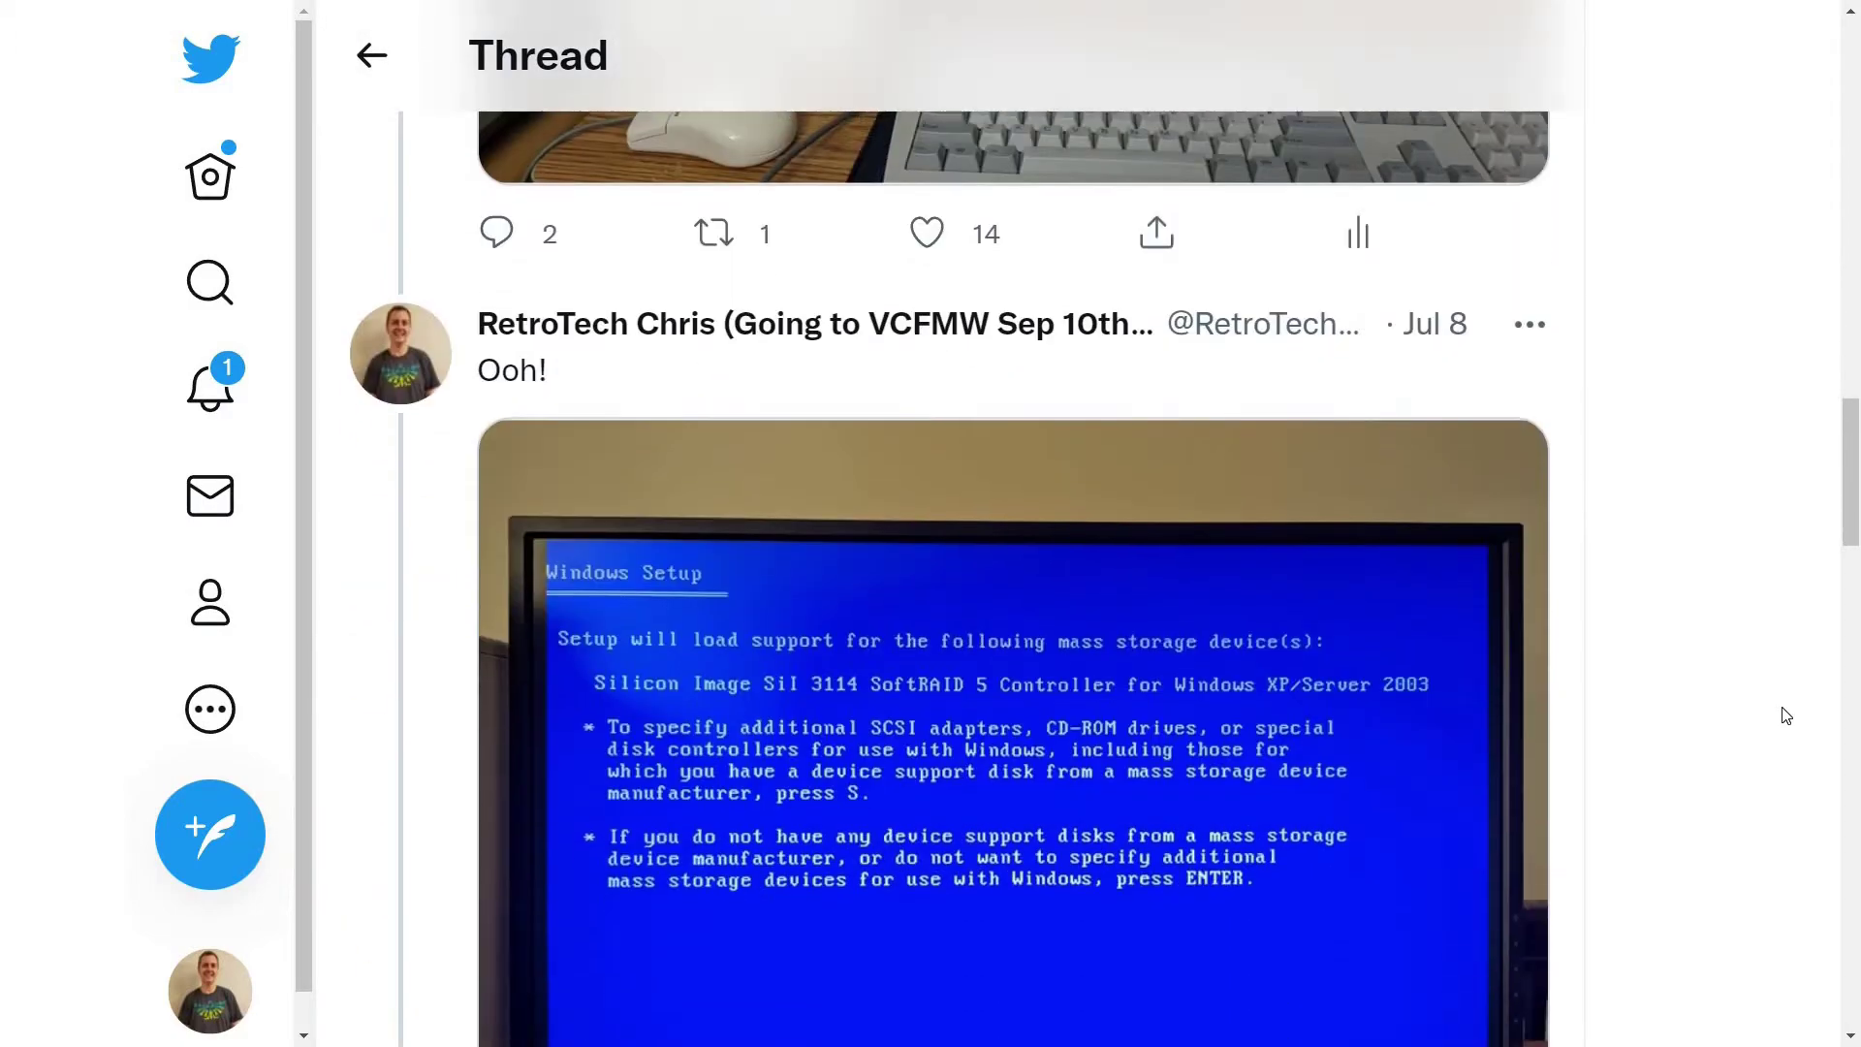
scroll(1786, 715, "down", 1)
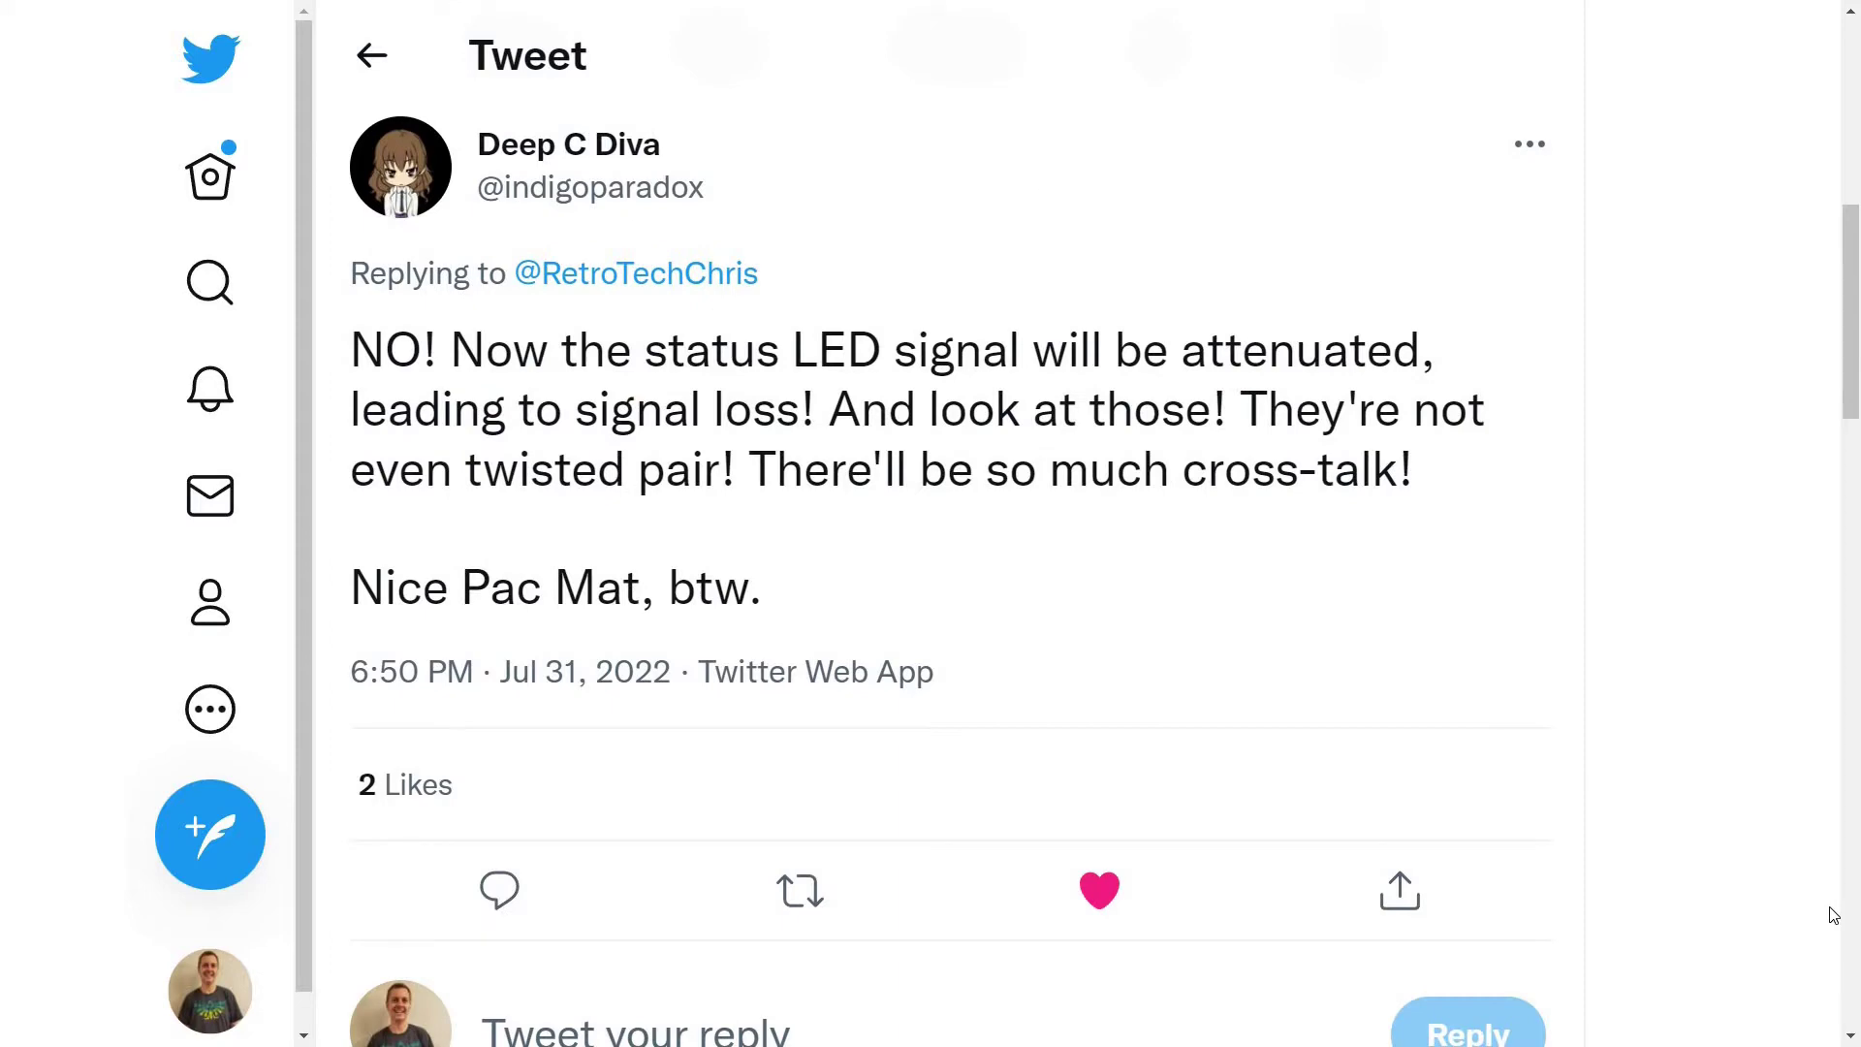
Scroll through the status LED tweet's replies down to the photo of the machine's internals
scroll(1833, 915, "down", 4)
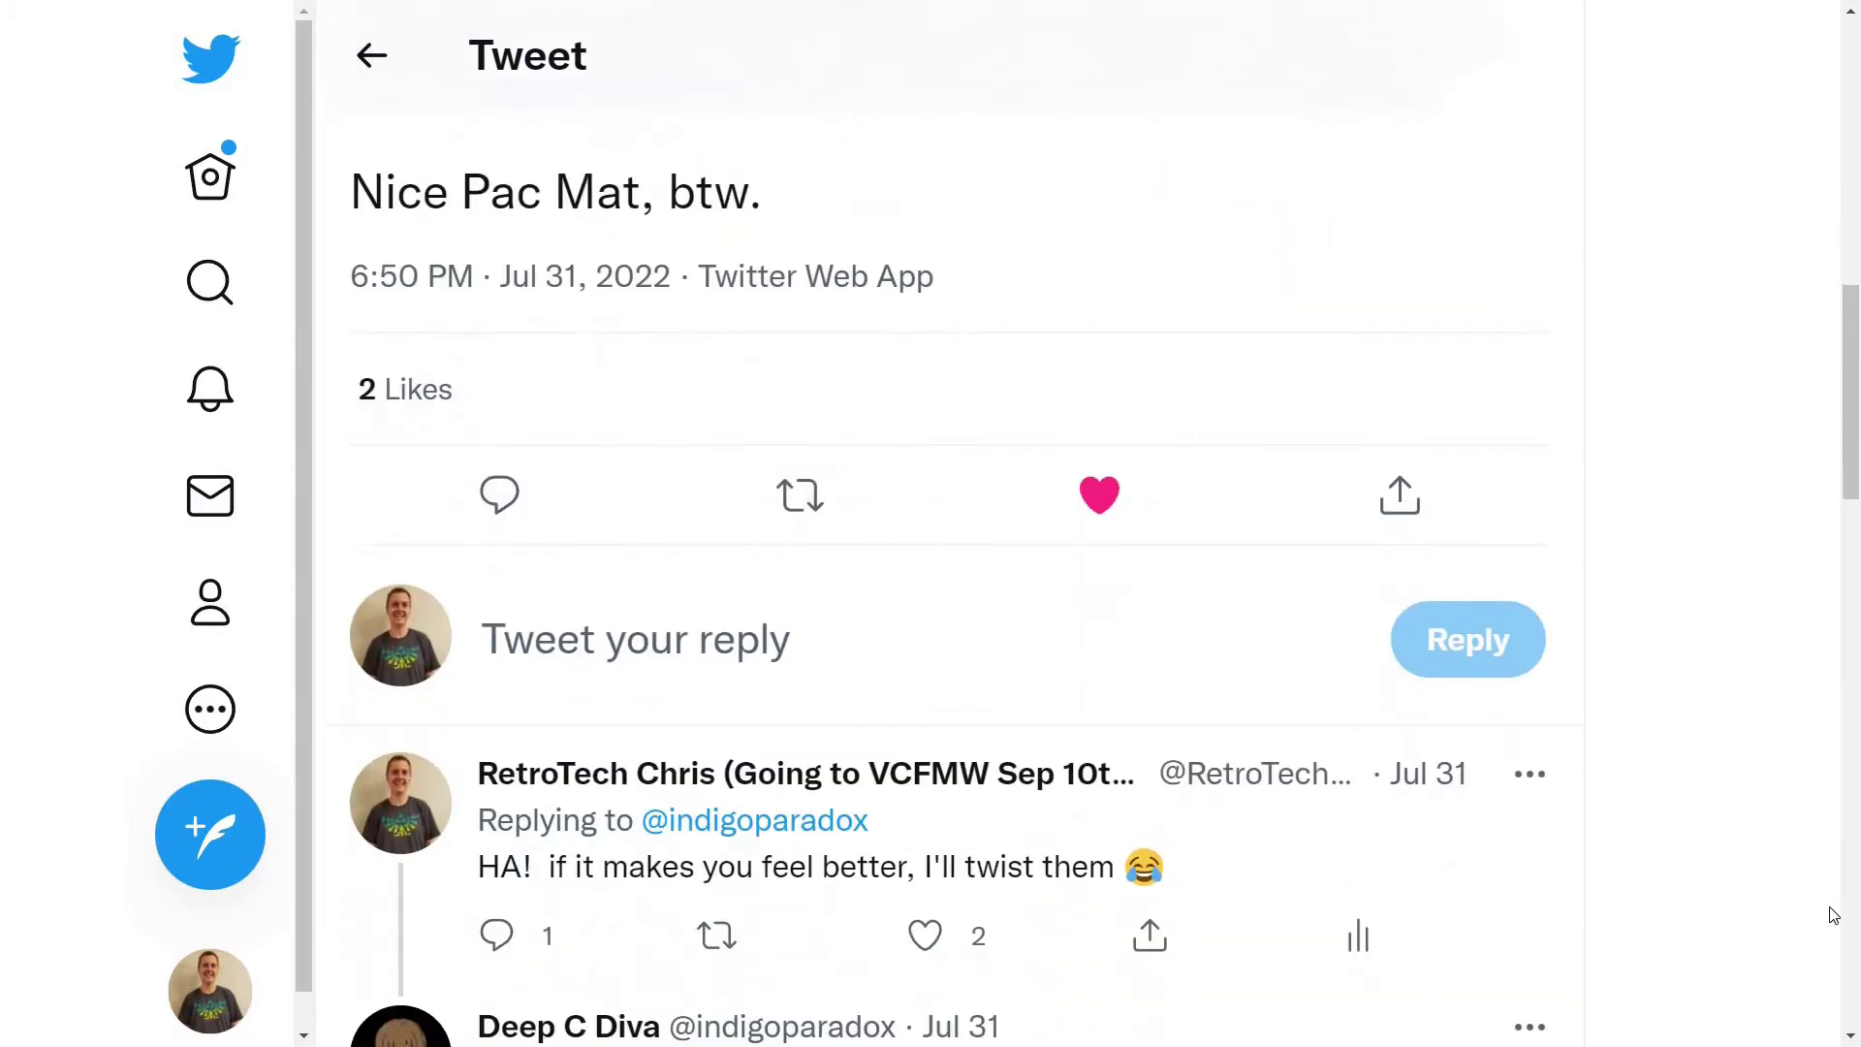
scroll(1833, 915, "down", 5)
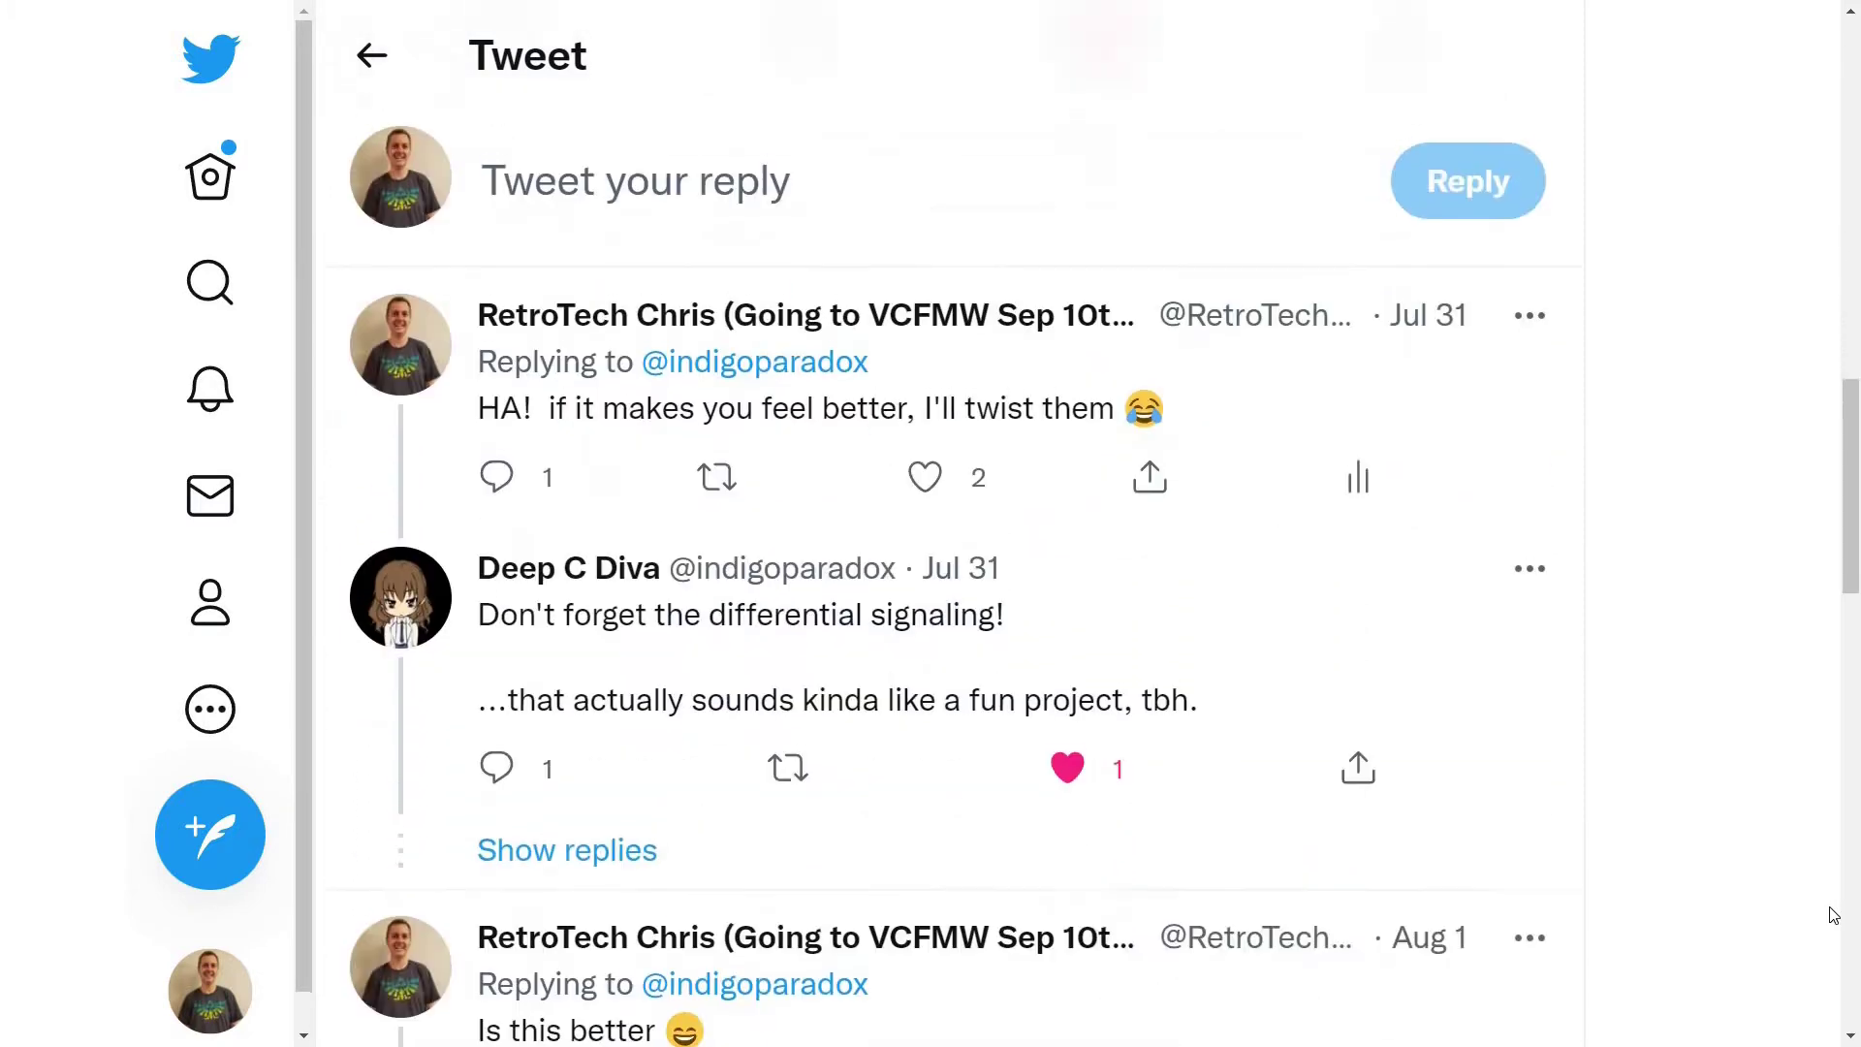
scroll(1833, 915, "down", 3)
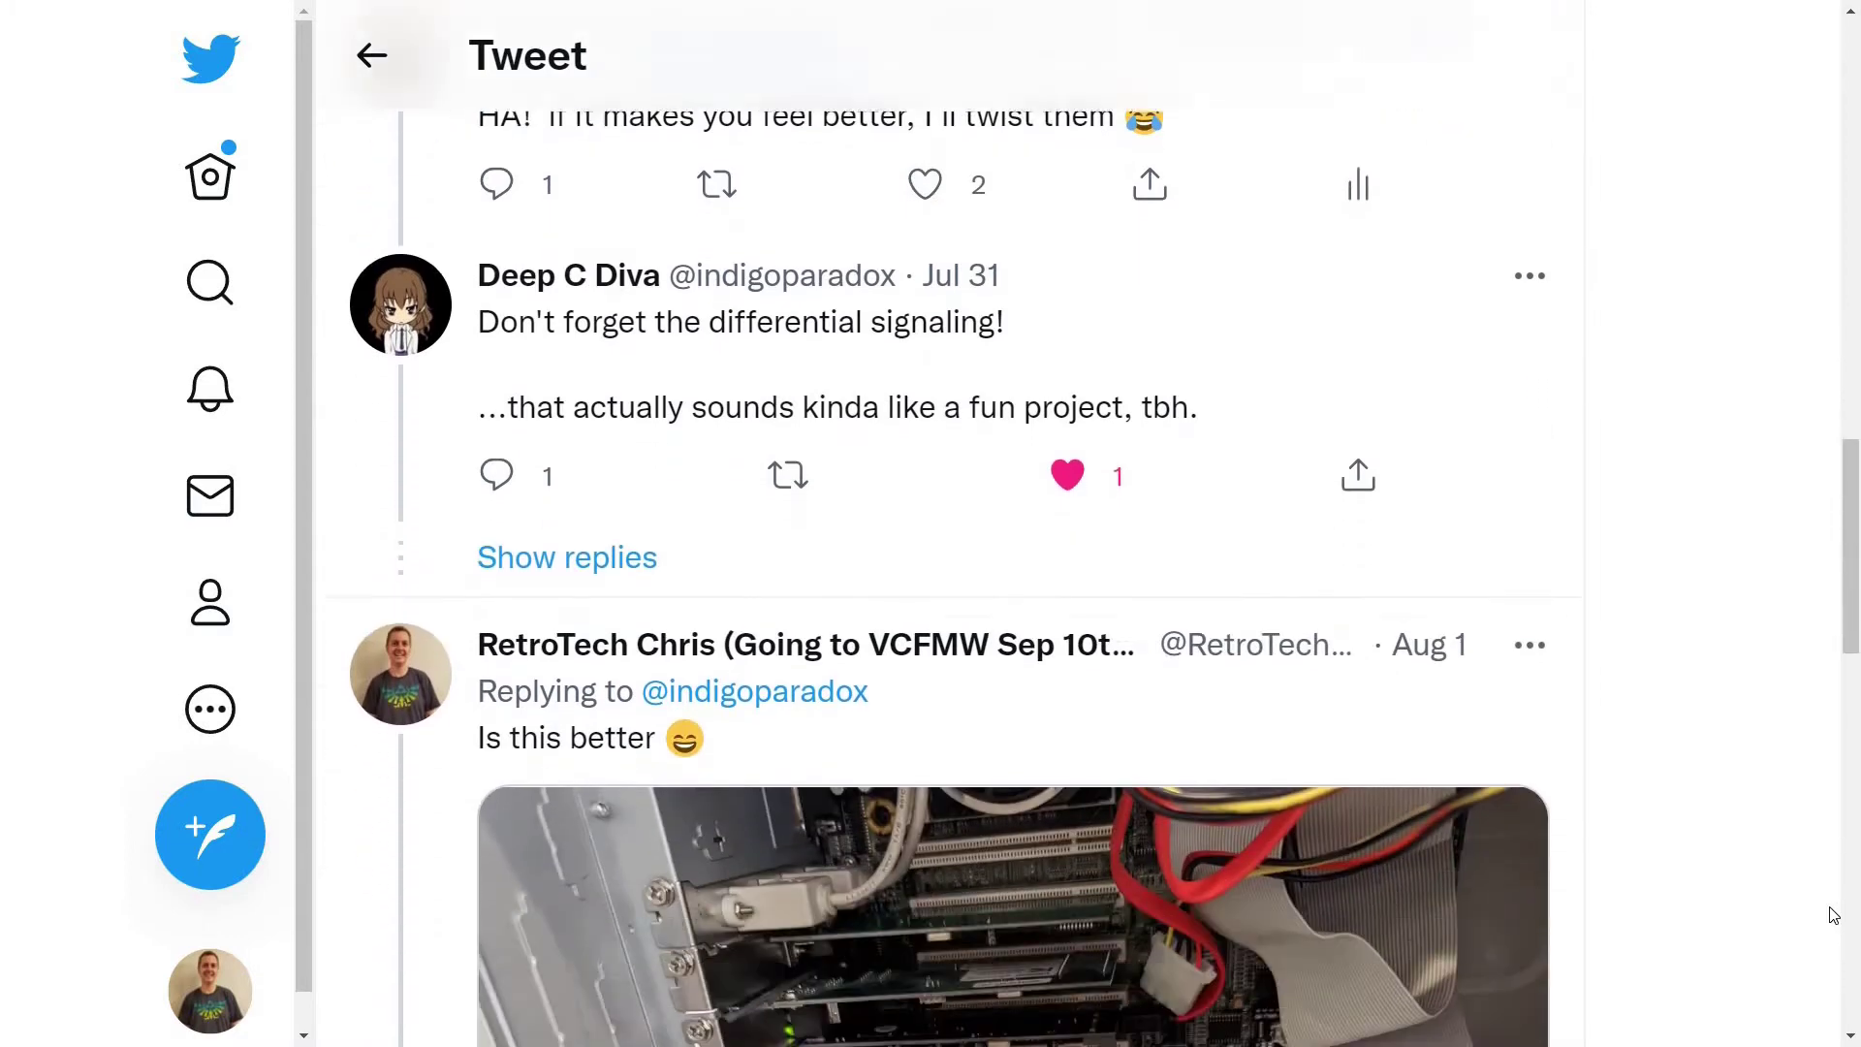
scroll(1833, 915, "down", 4)
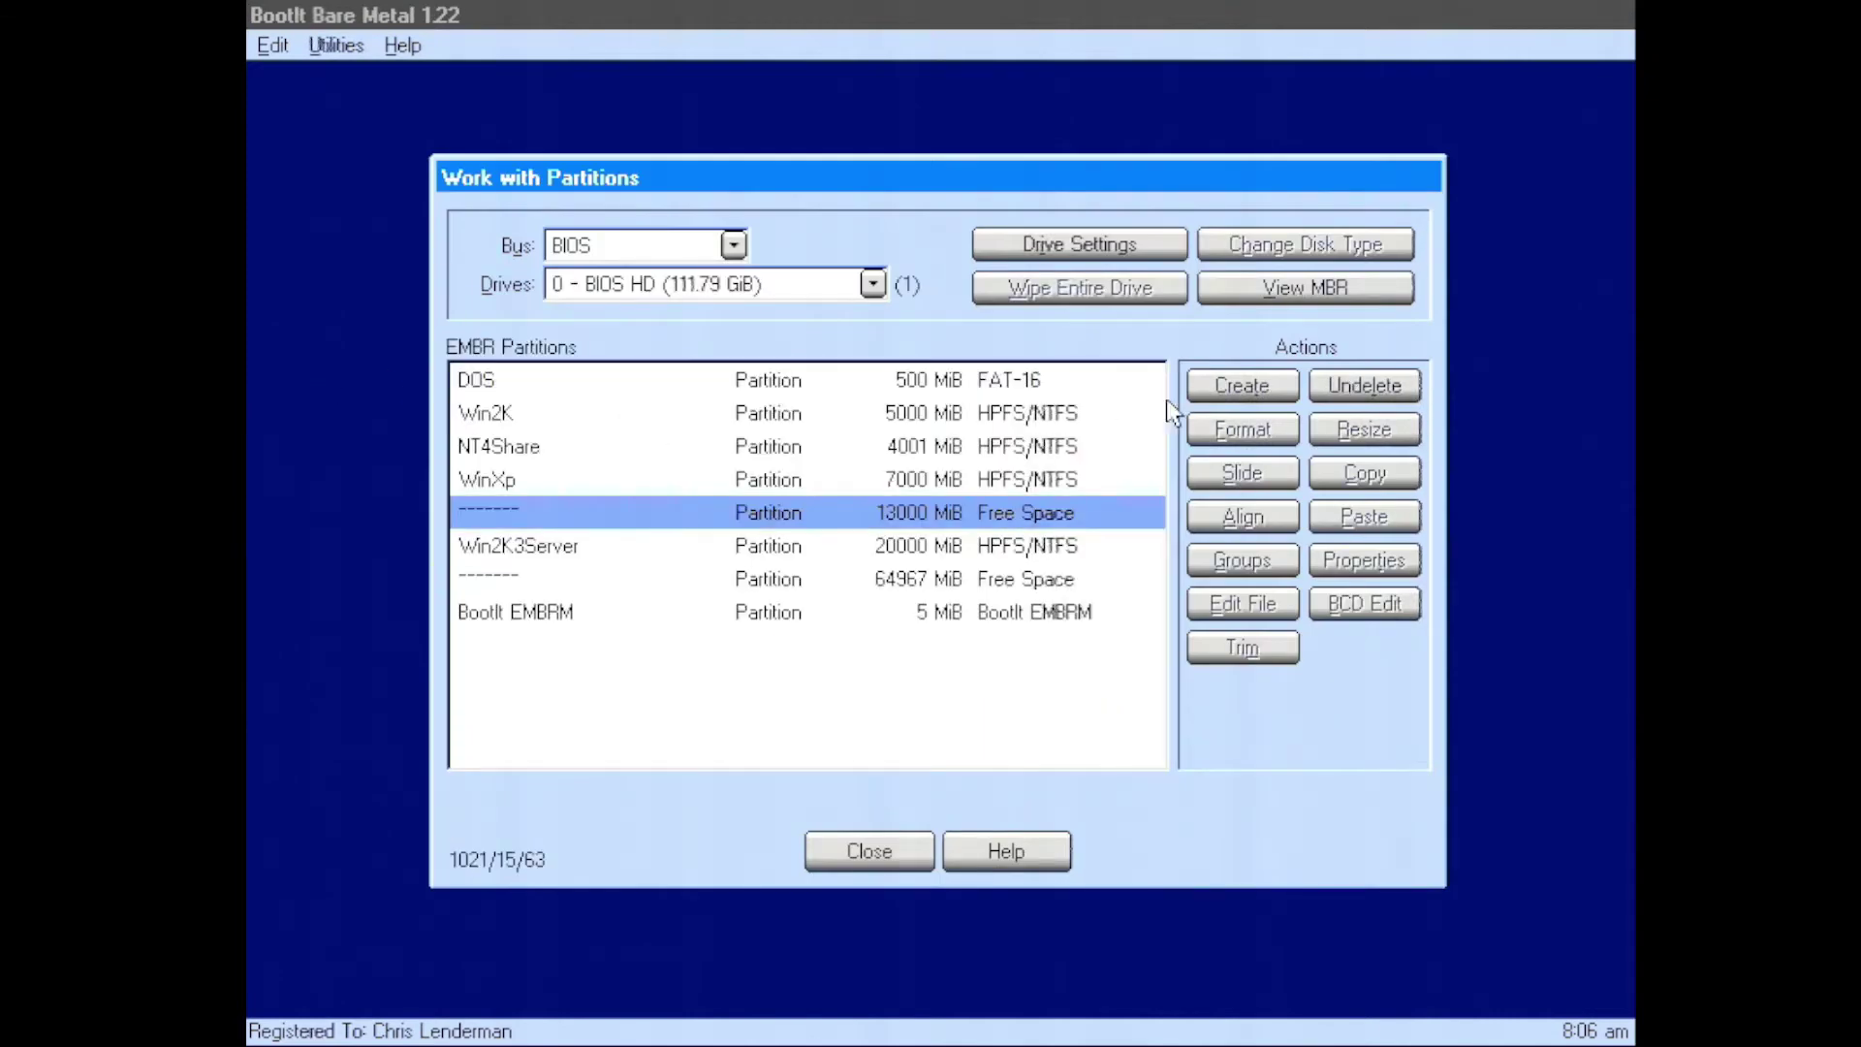
Define a new HPFS/NTFS partition named WinXPNew, 7000 MiB, in the 13000 MiB free space
left_click(1205, 382)
type("WinXPNew")
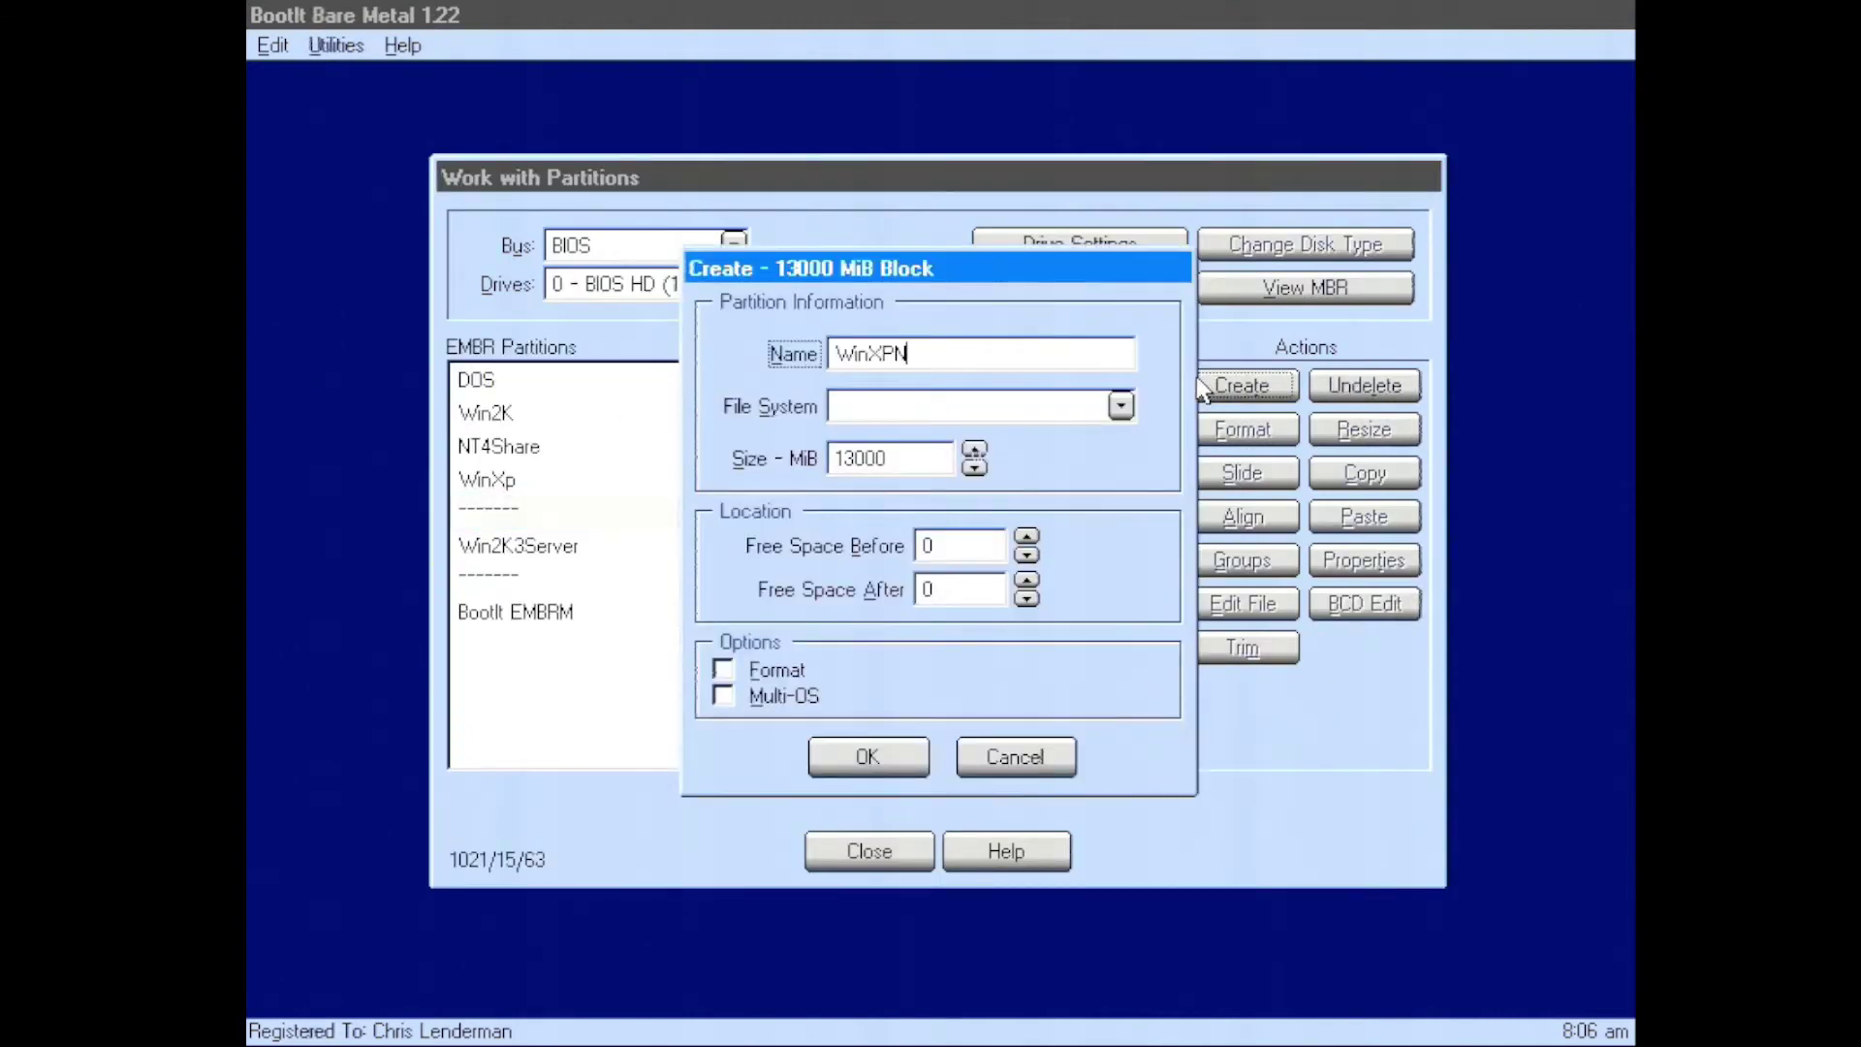
left_click(1114, 405)
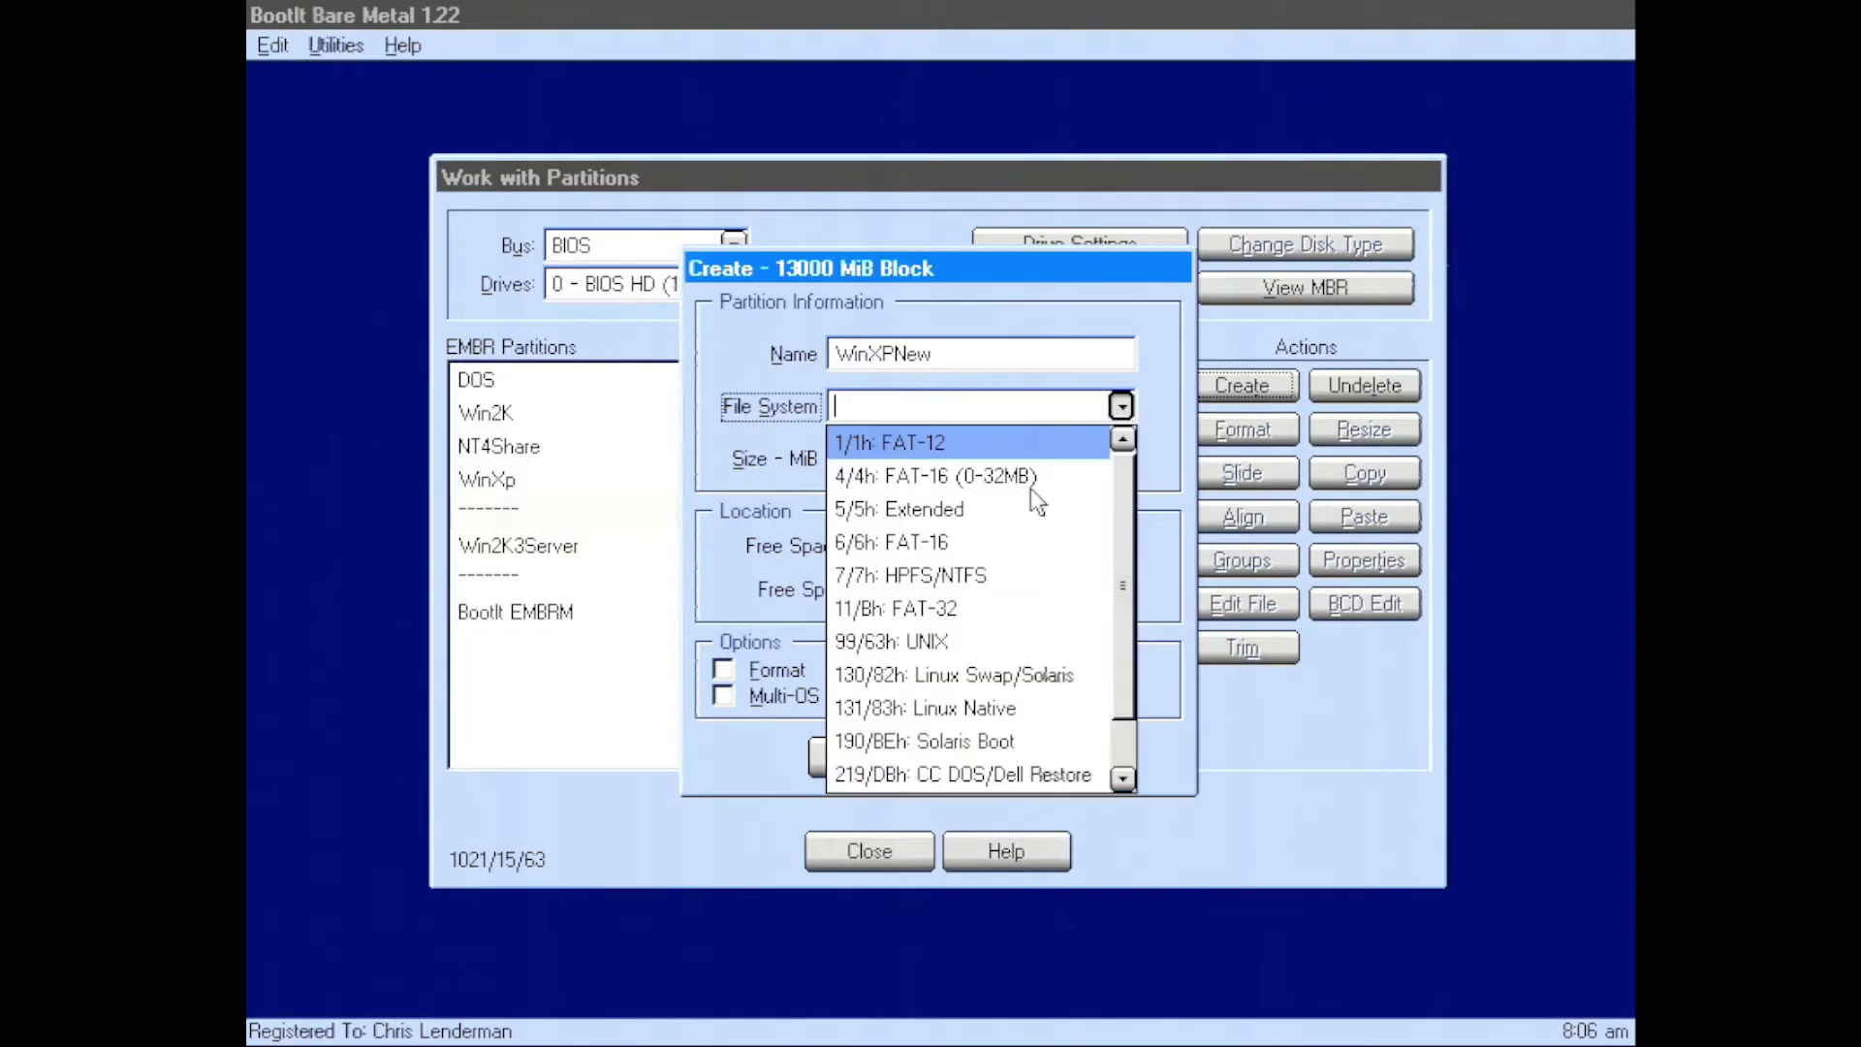
left_click(1018, 575)
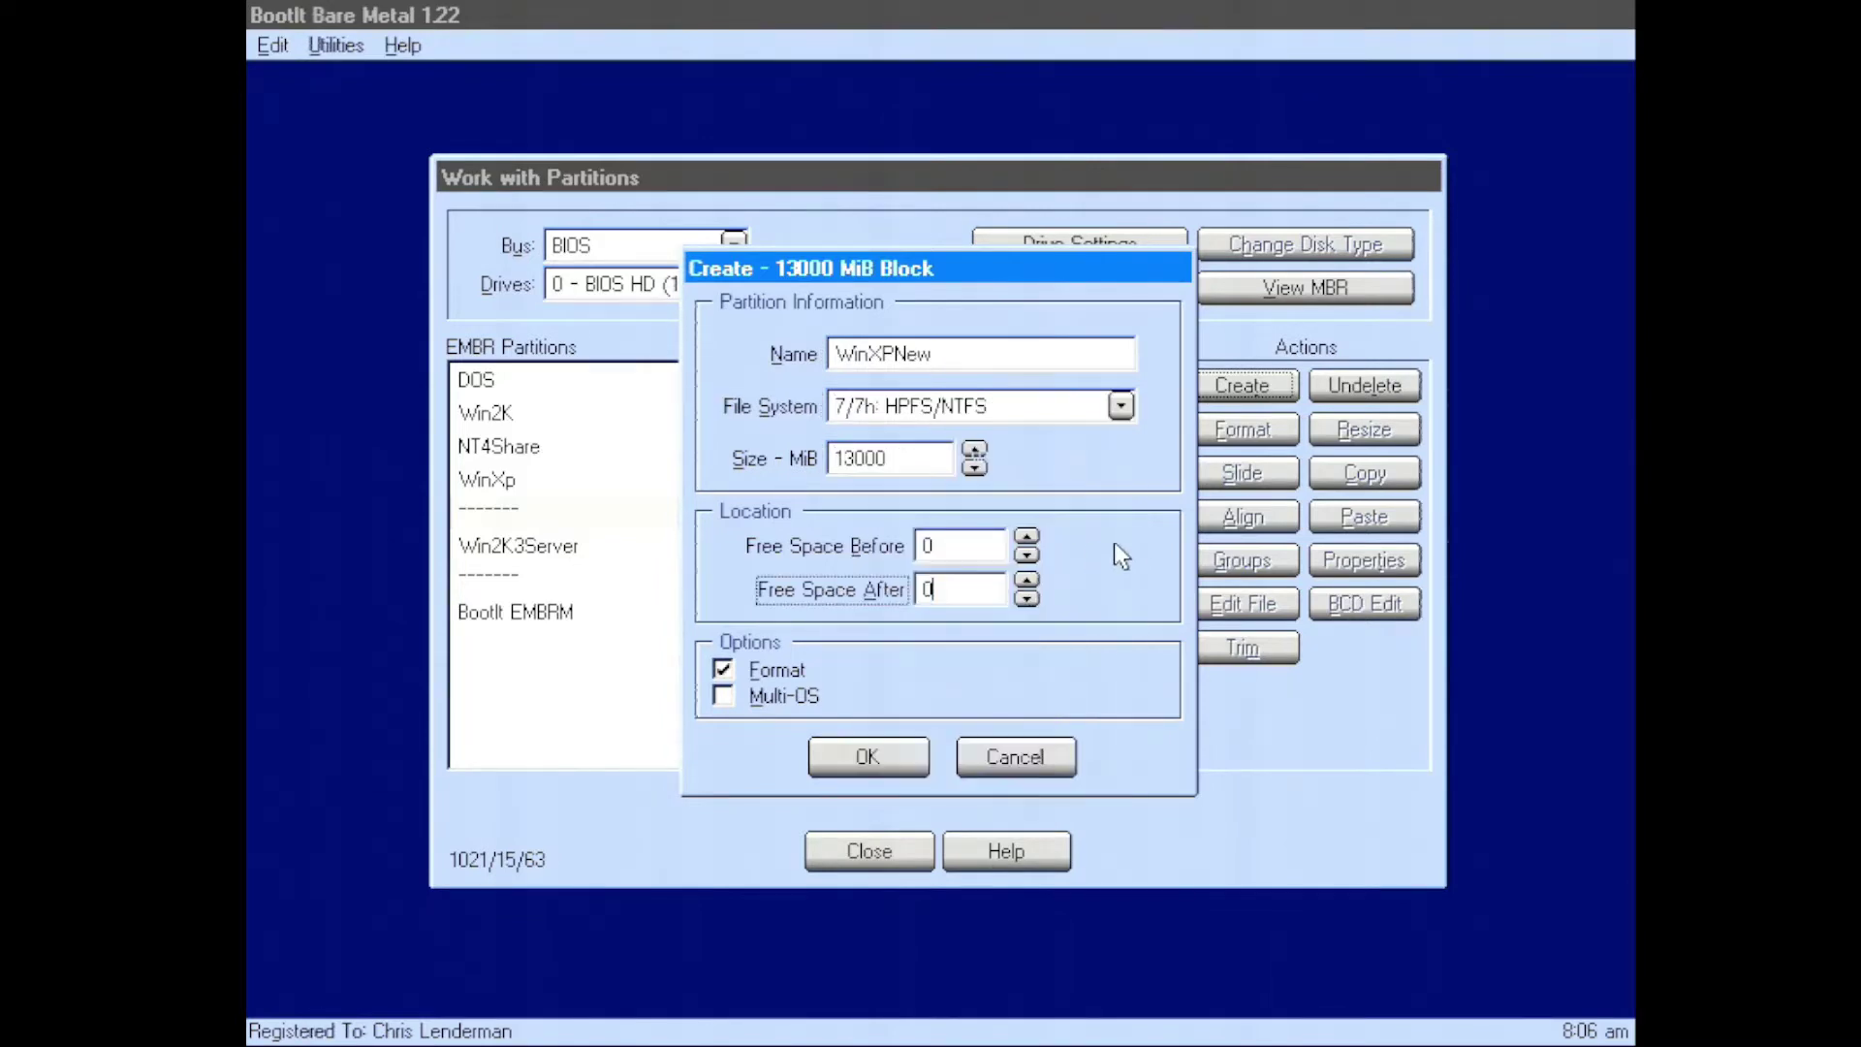
left_click(922, 456)
key("BackSpace")
key("BackSpace")
key("BackSpace")
key("BackSpace")
key("BackSpace")
type("7000")
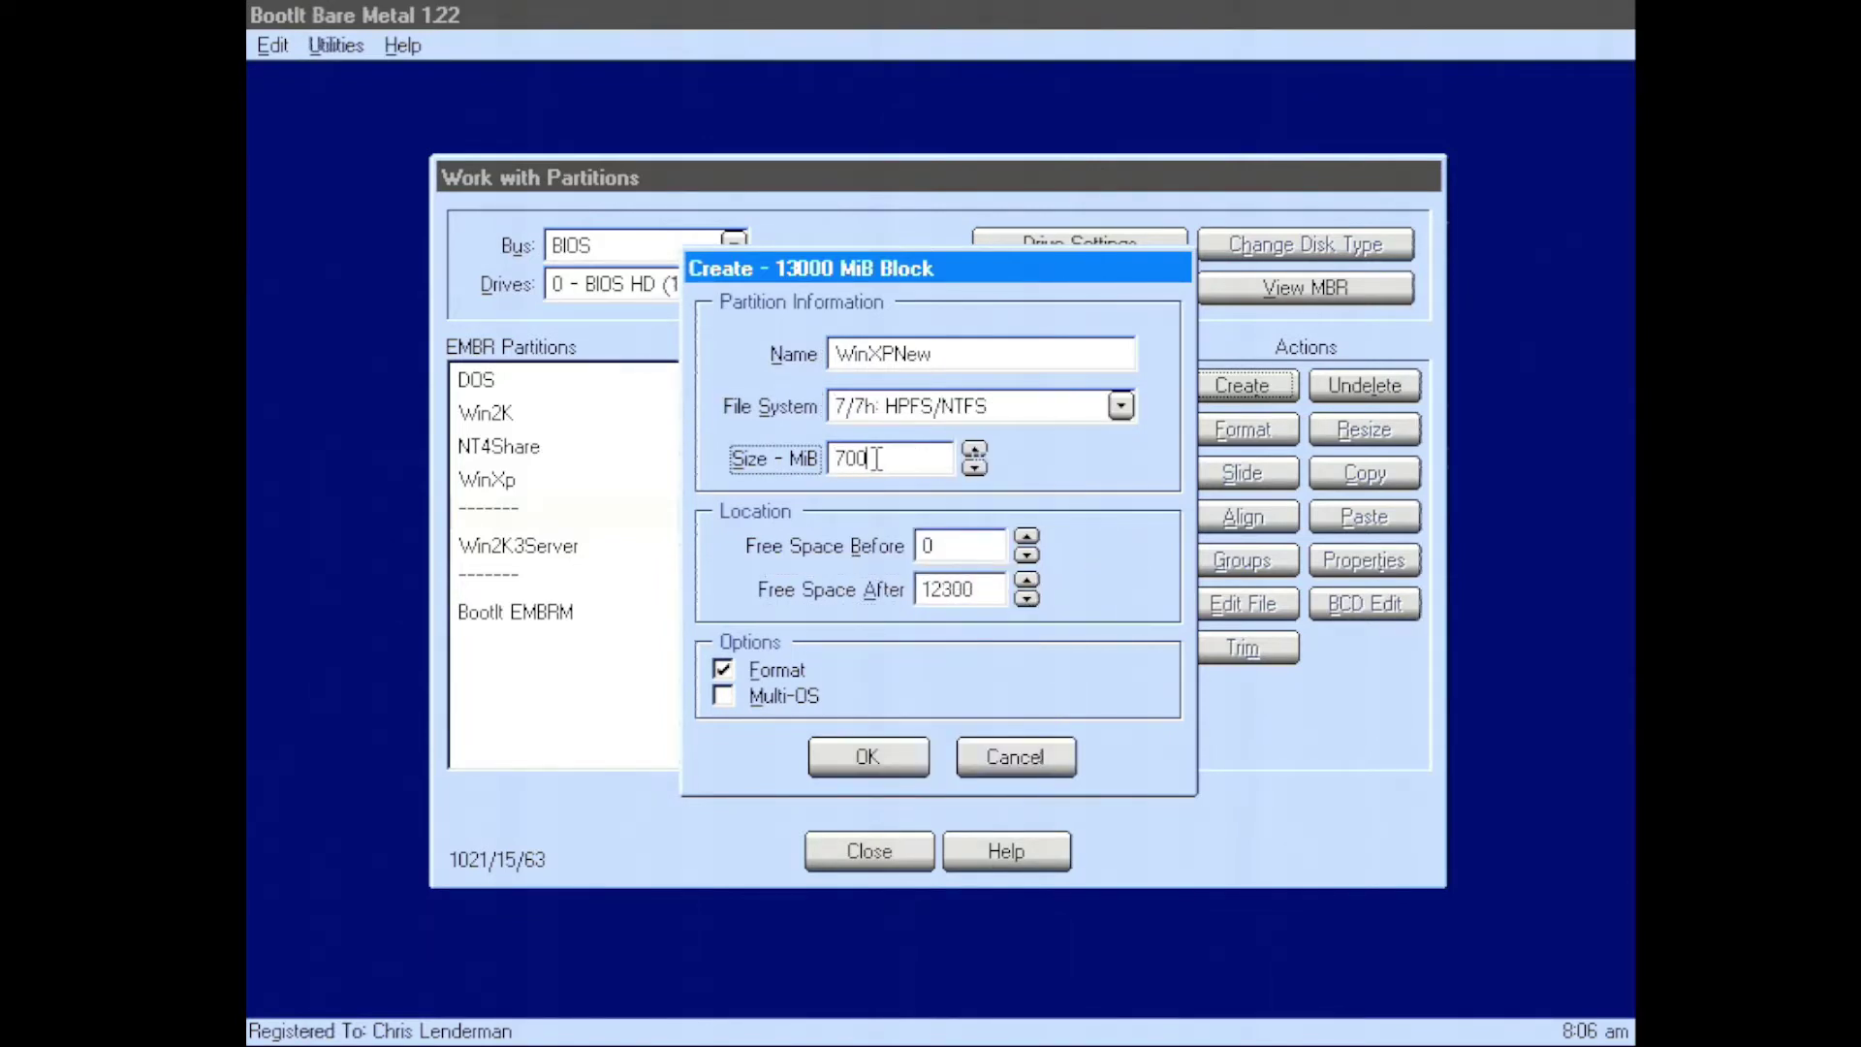
Confirm the partition and format it with Auto cluster size, then close the partition list
left_click(867, 754)
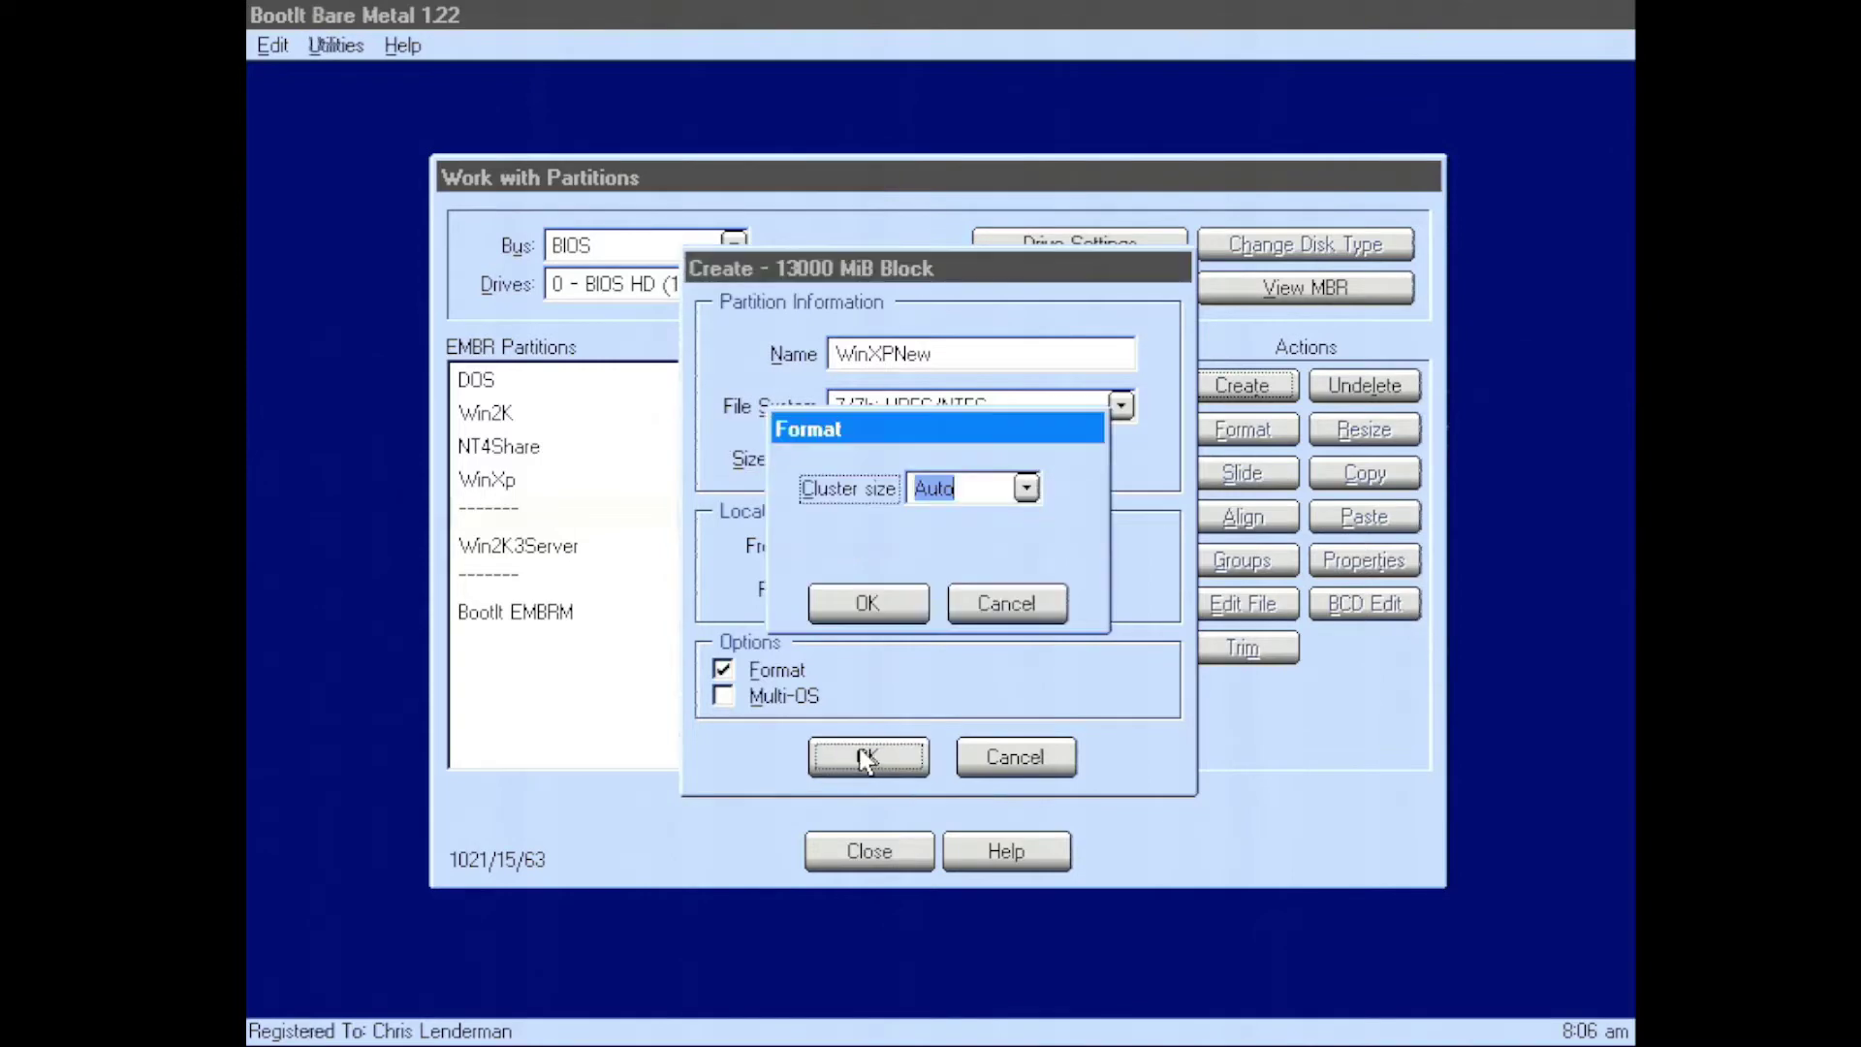
left_click(863, 601)
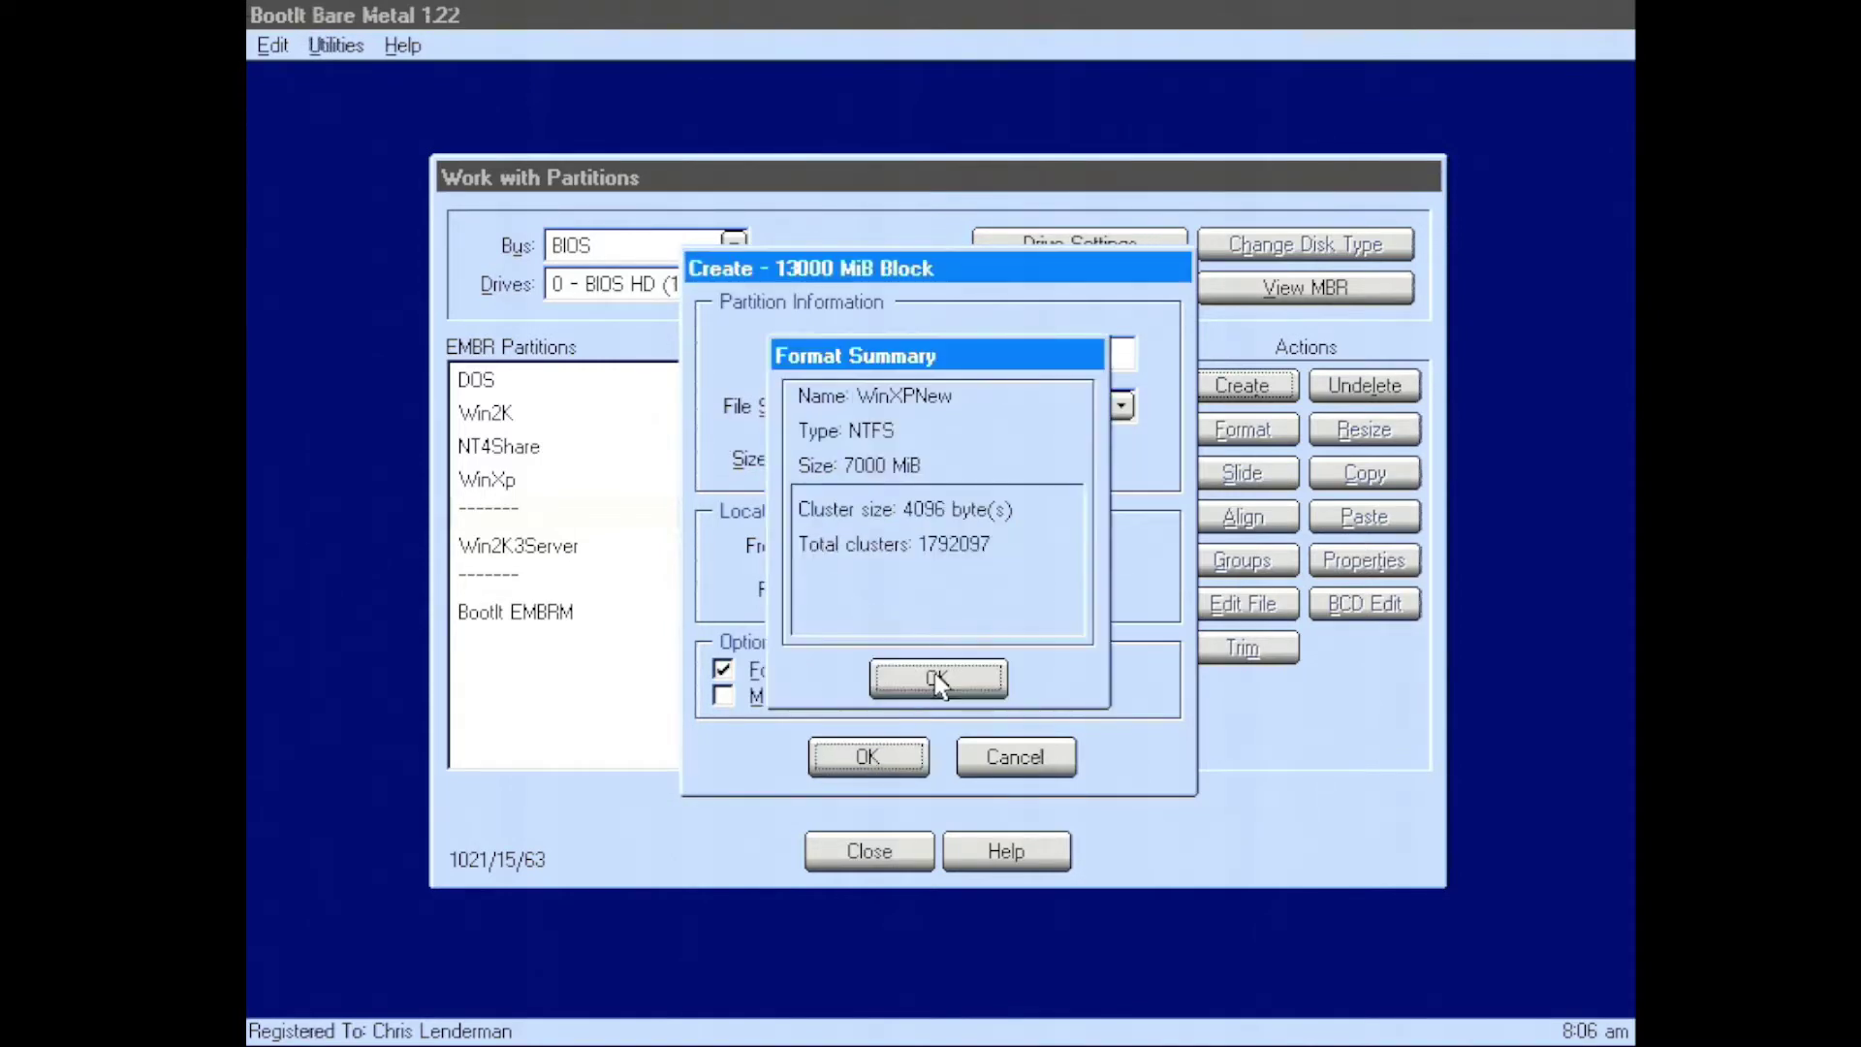
left_click(931, 676)
left_click(884, 851)
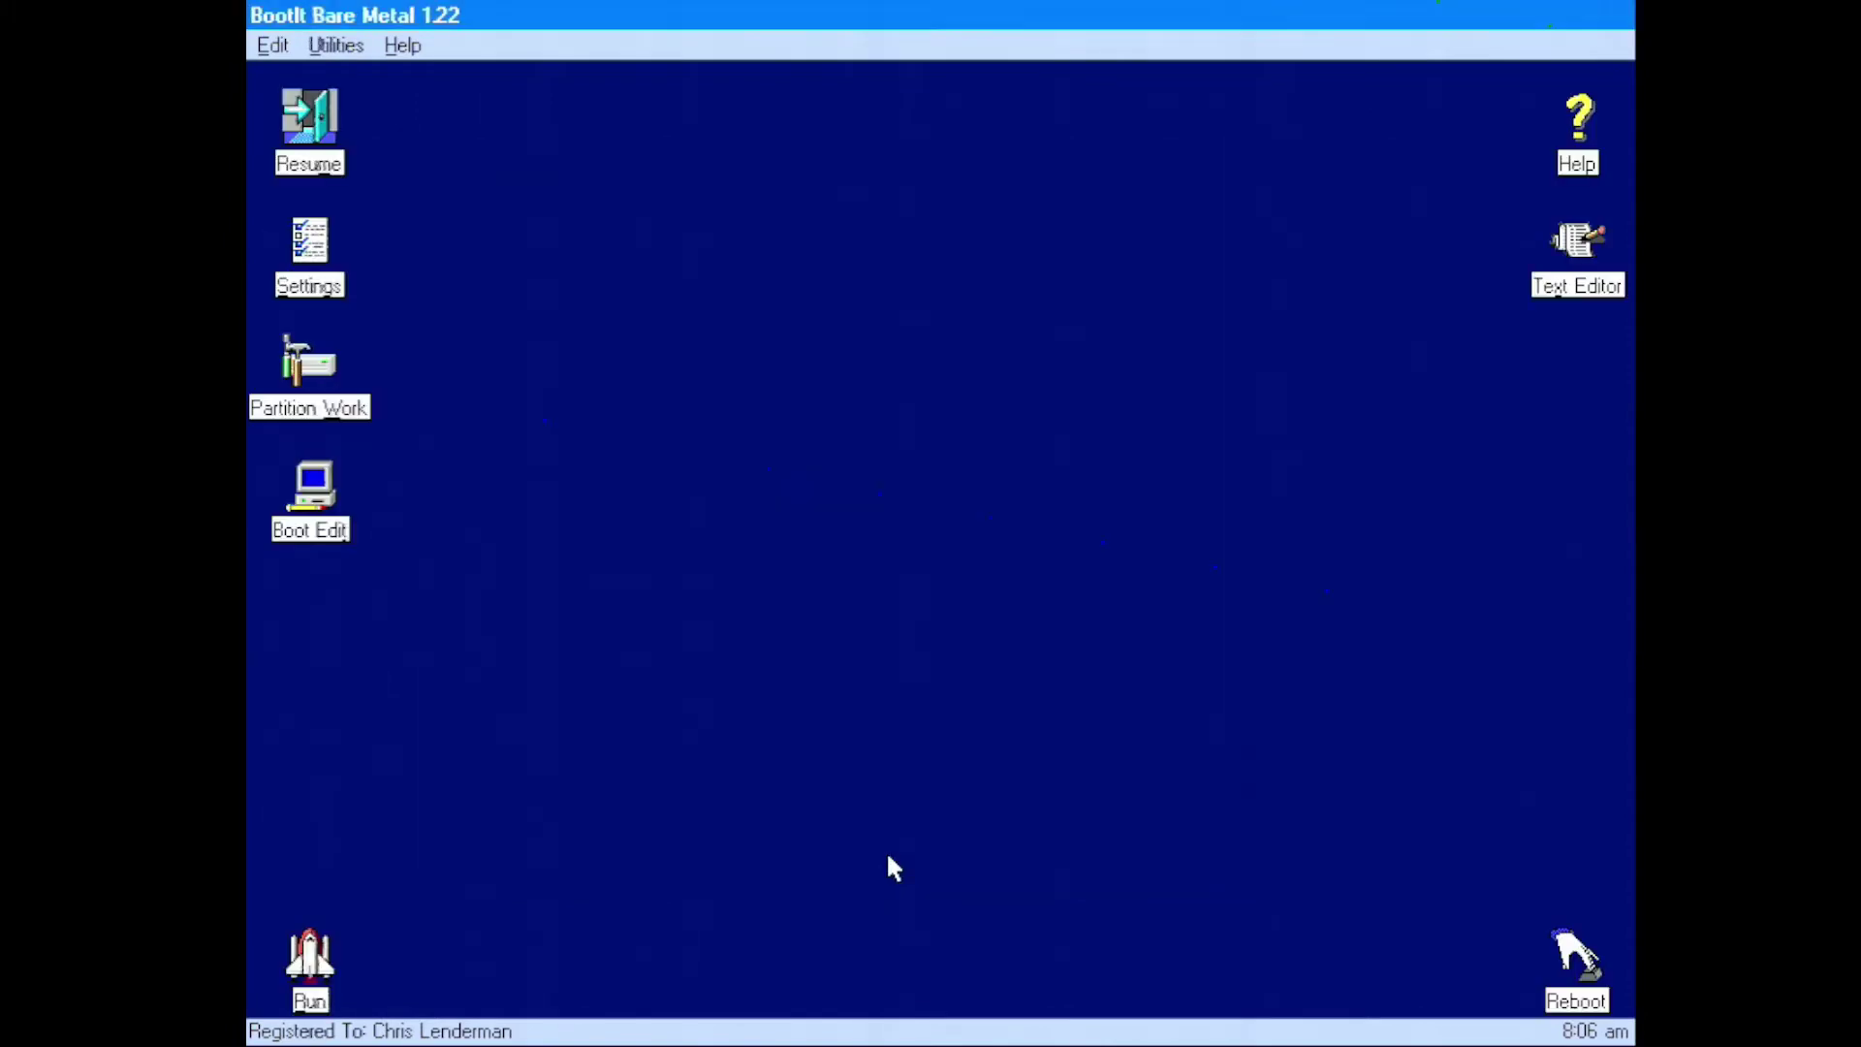
Add a boot menu entry named Windows XP with the Windows XP icon
double_click(337, 491)
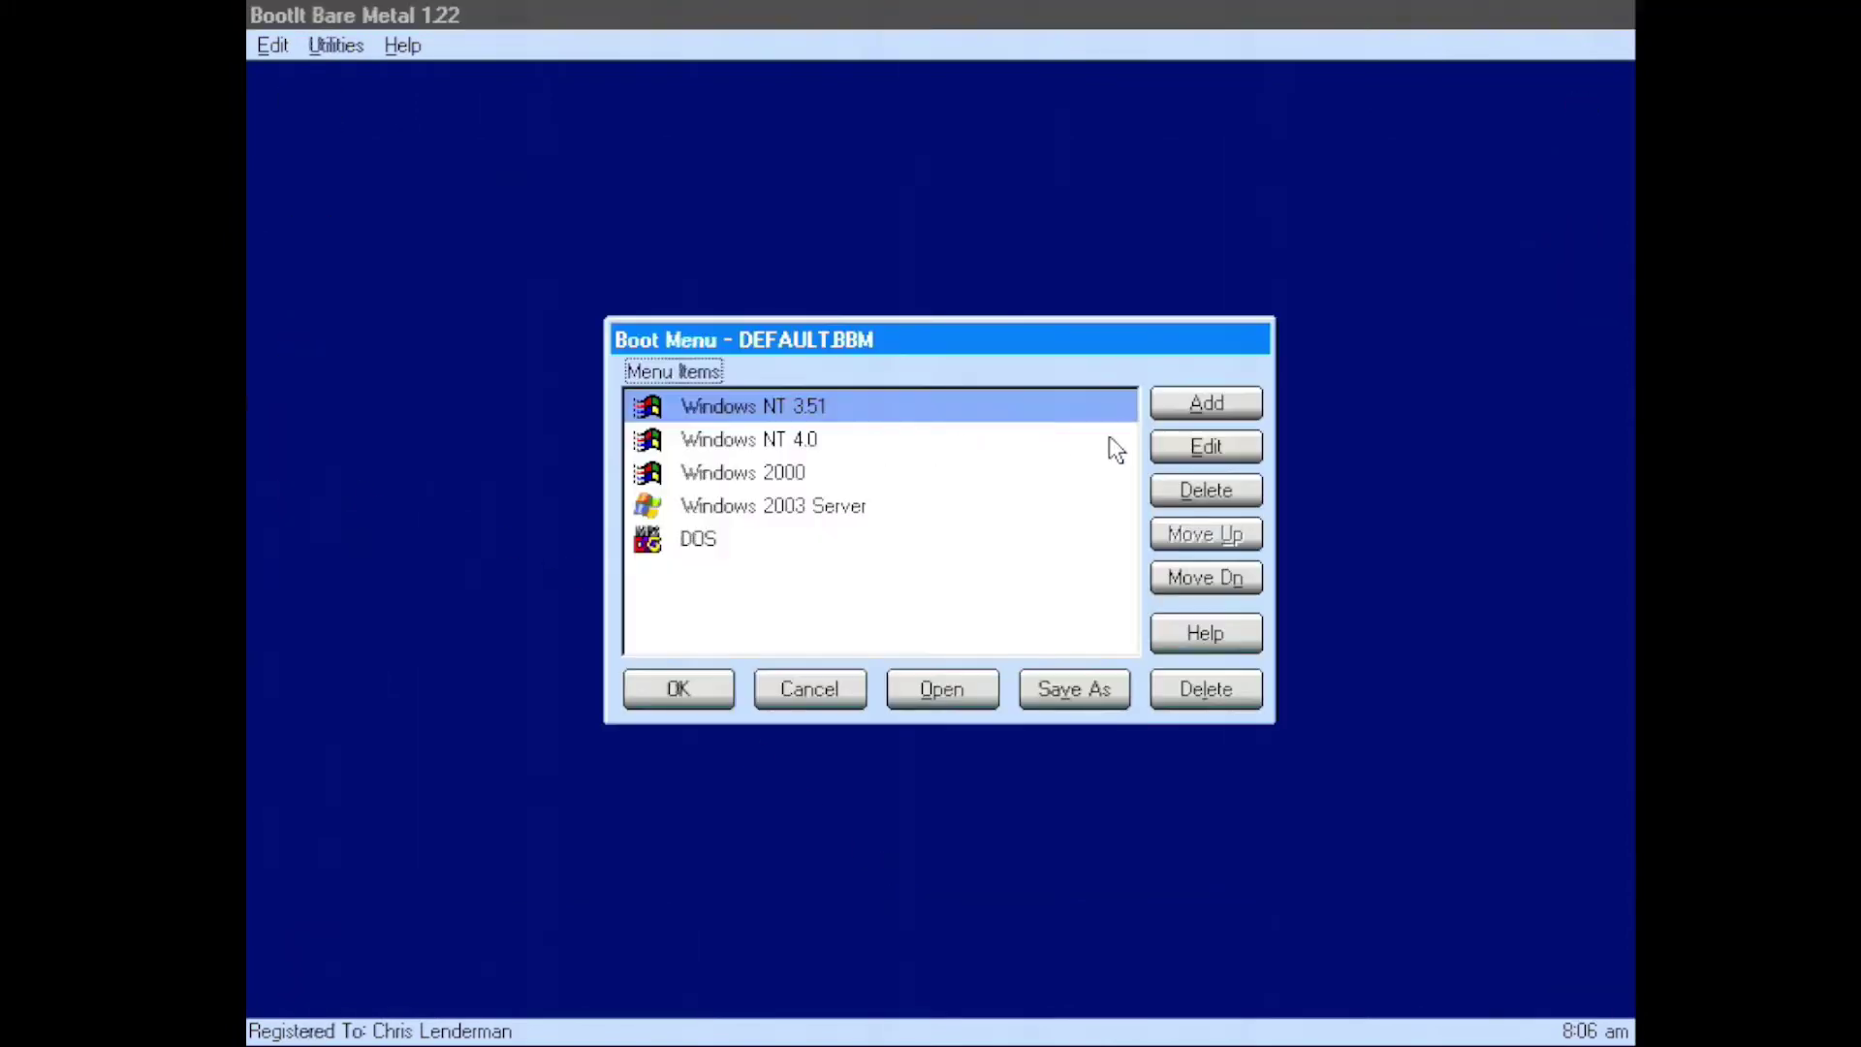
left_click(1176, 400)
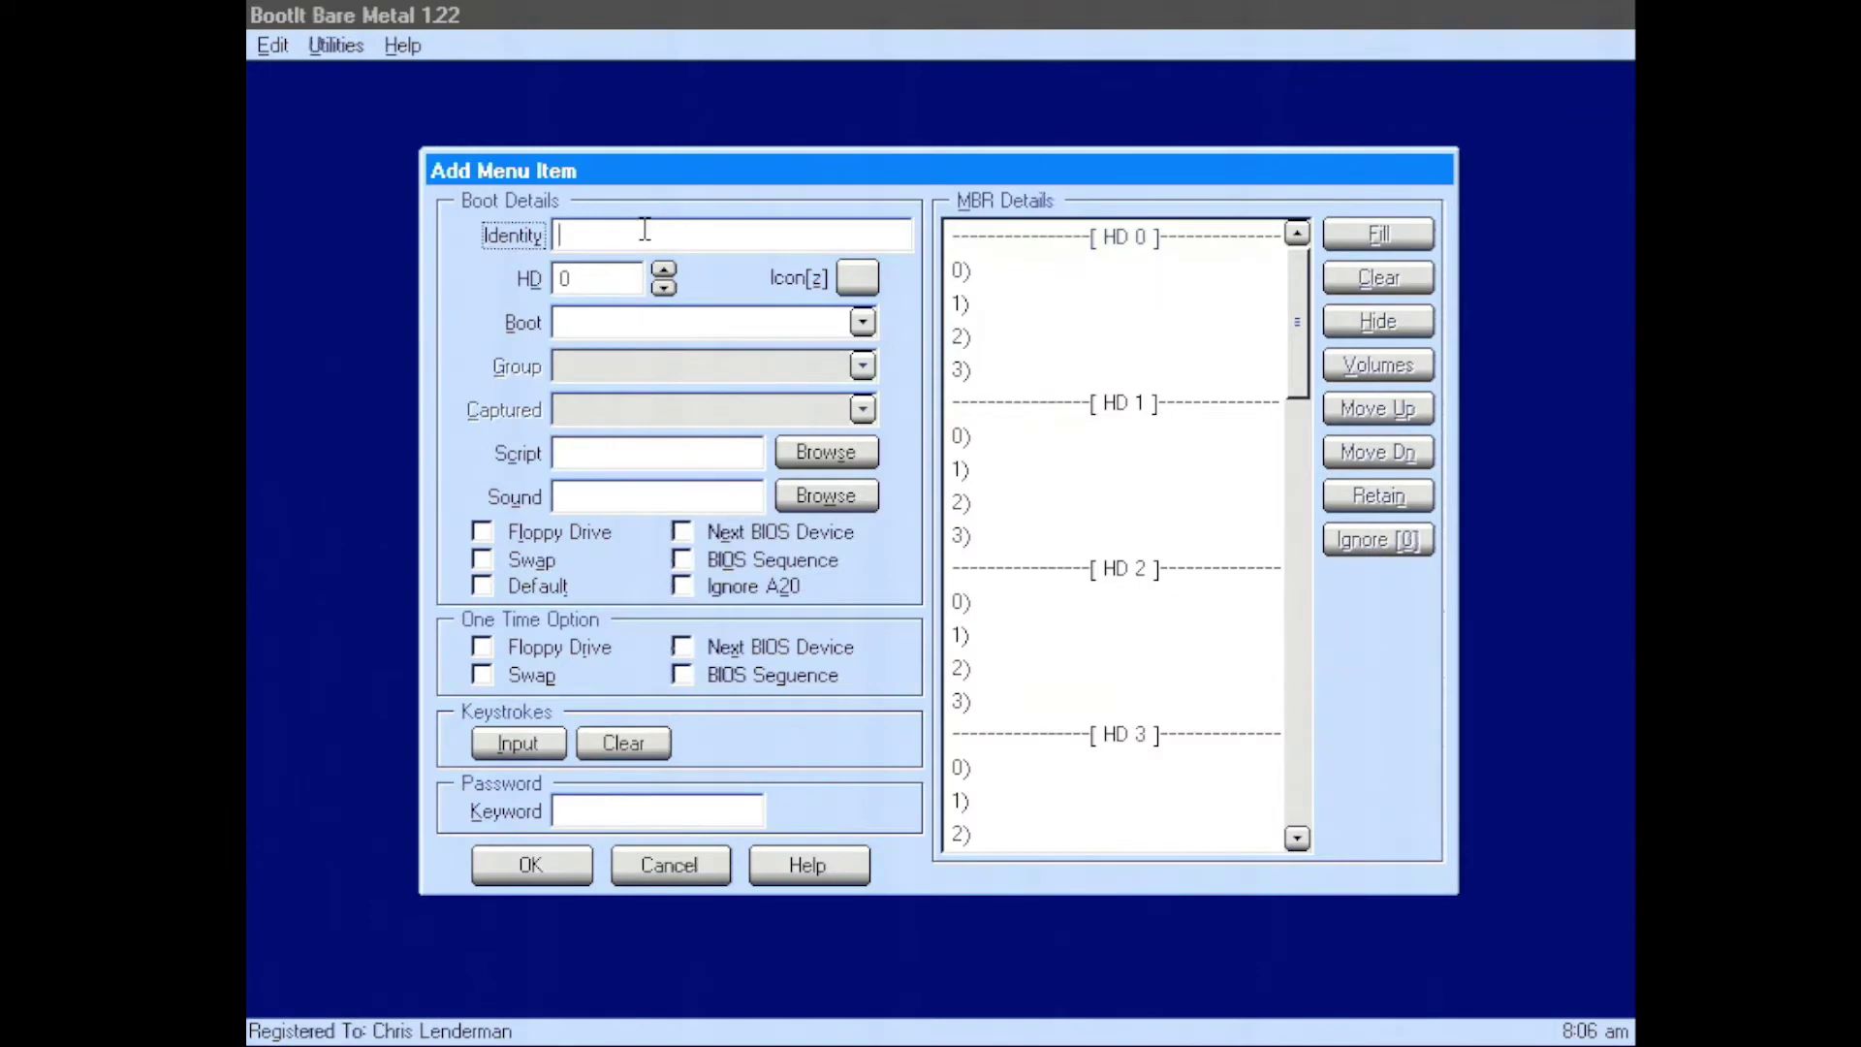
type("Windows XP")
left_click(871, 277)
double_click(879, 396)
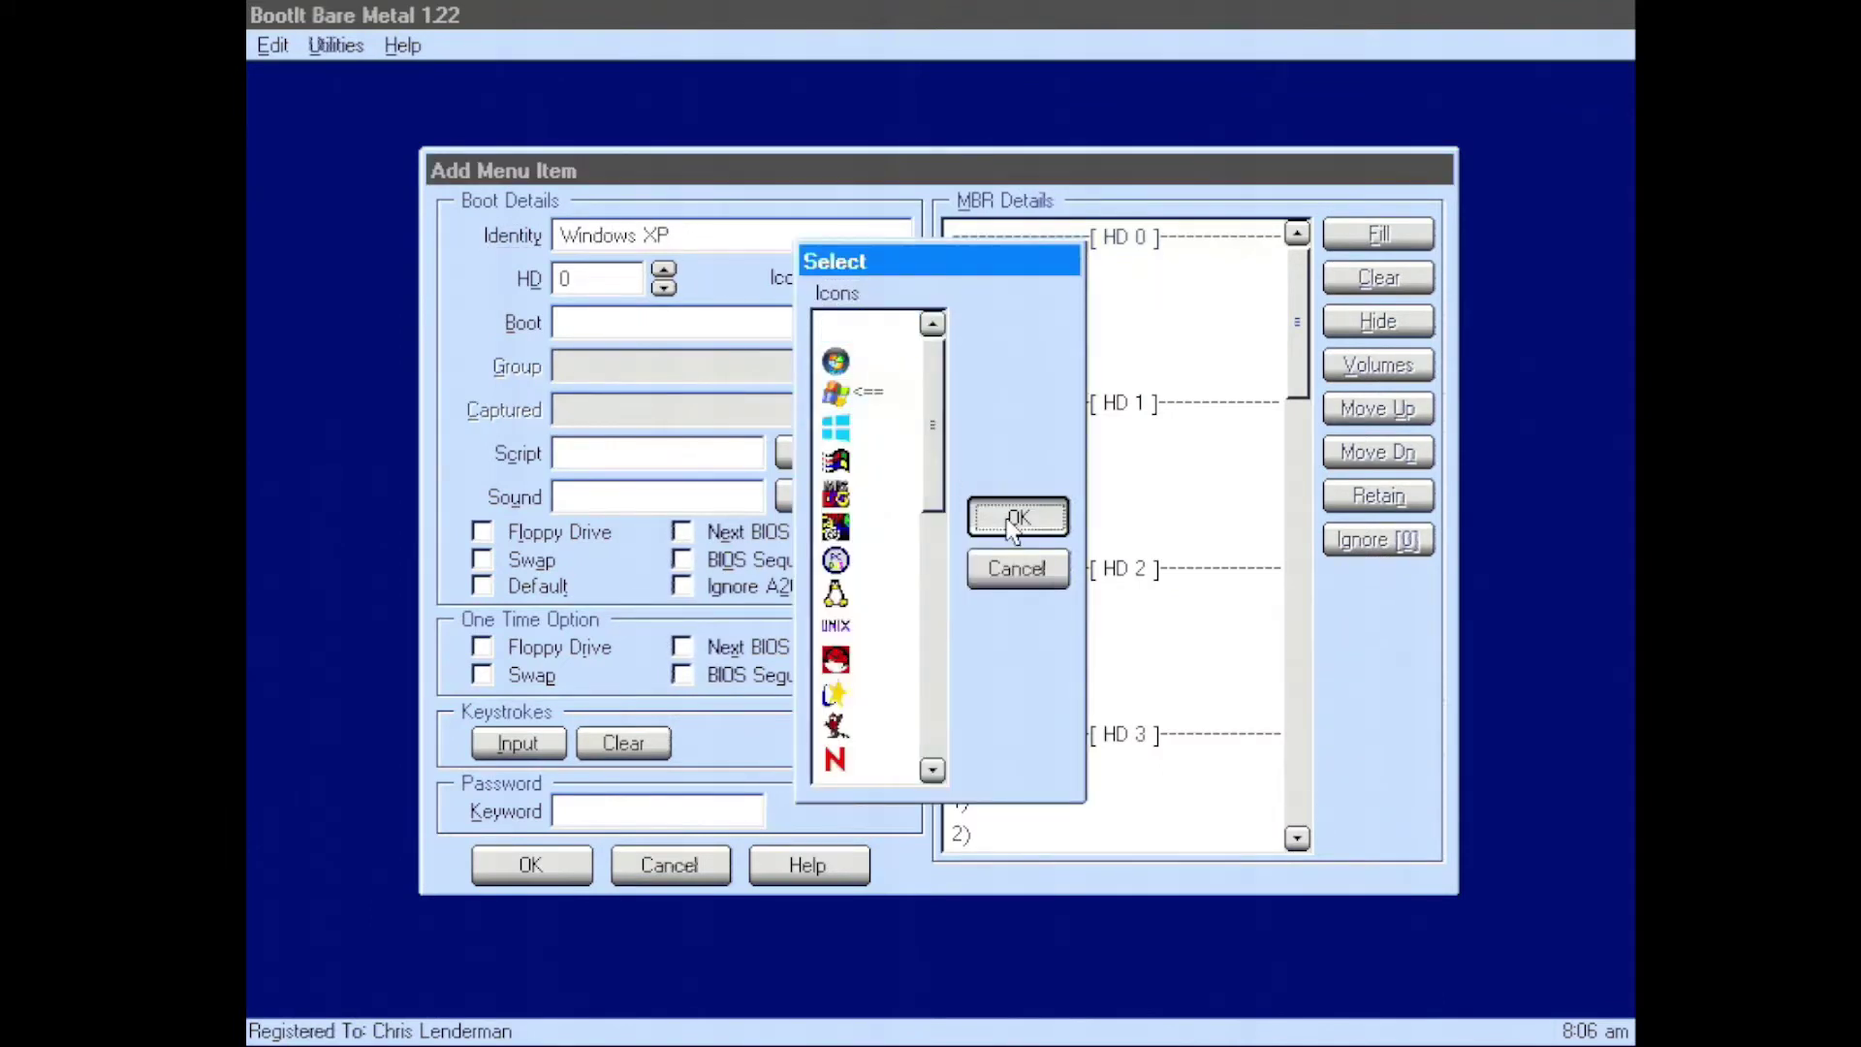
Set MBR slot 0 and Boot to WinXPNew, enable BIOS Sequence, and save the boot menu
double_click(1096, 264)
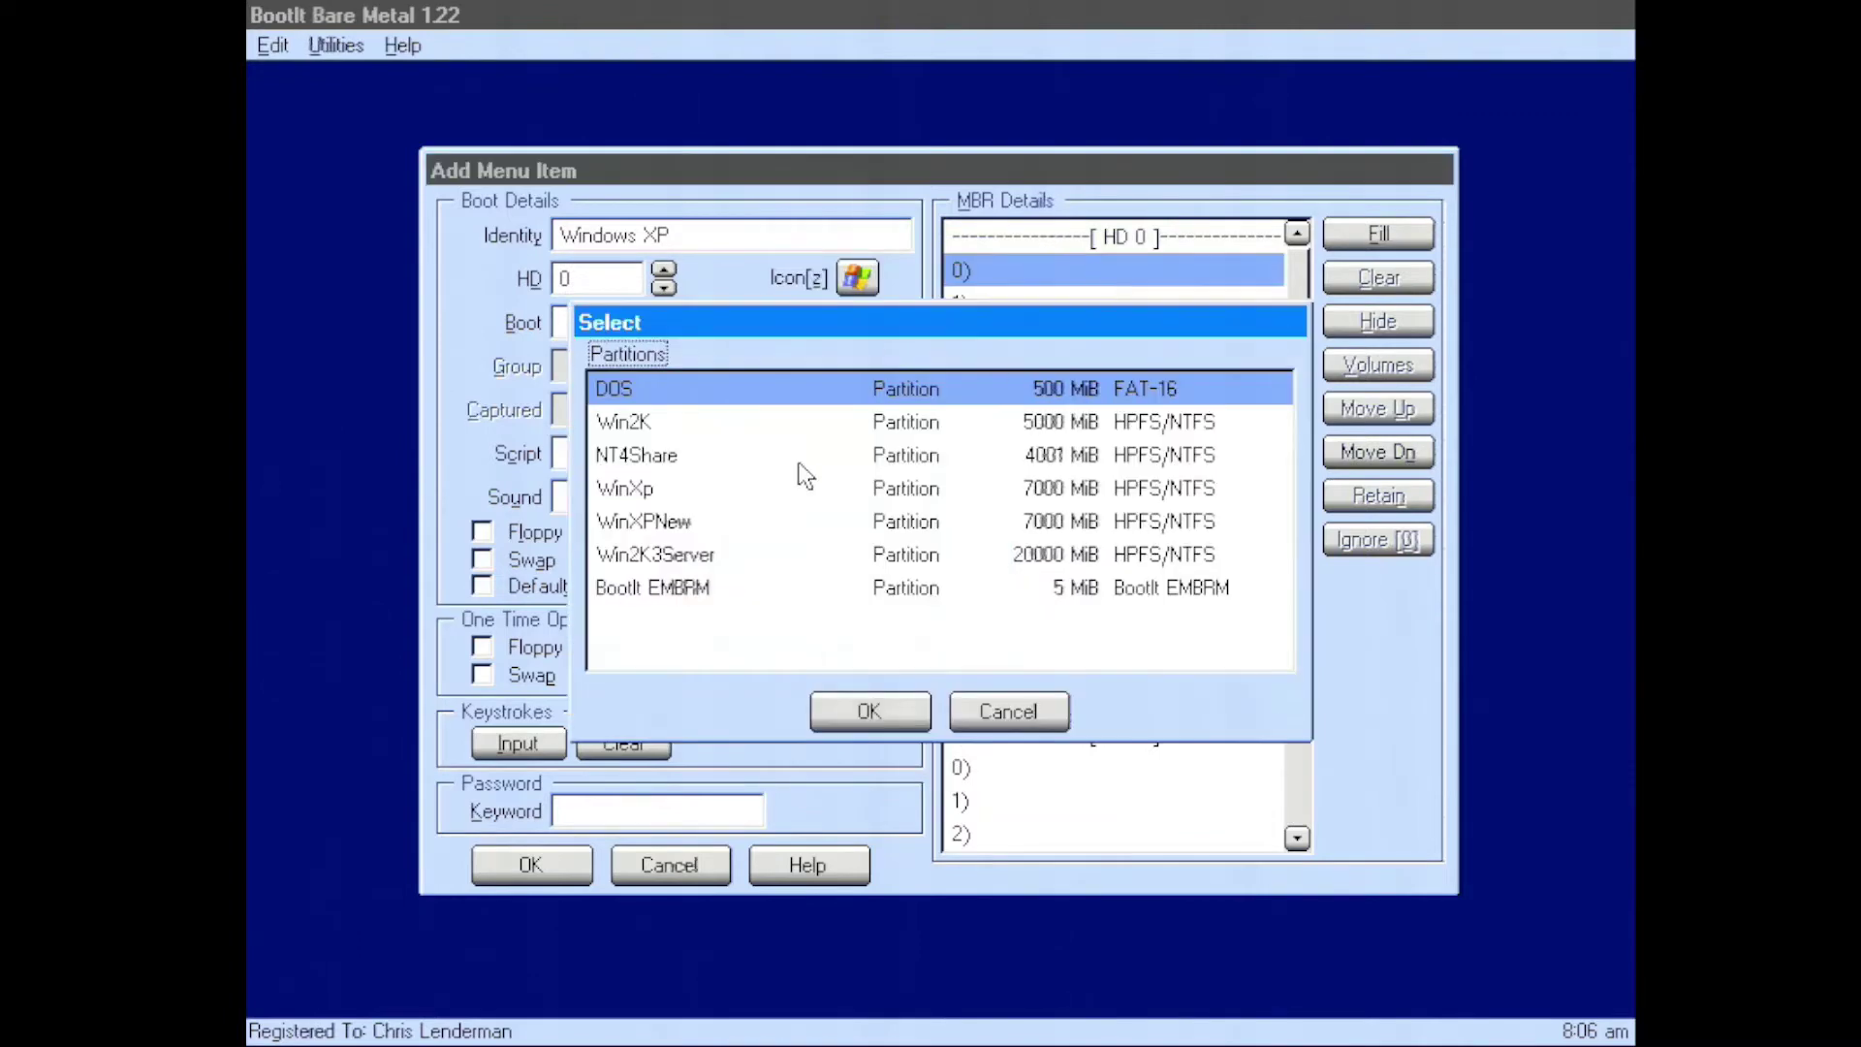
left_click(727, 535)
left_click(868, 710)
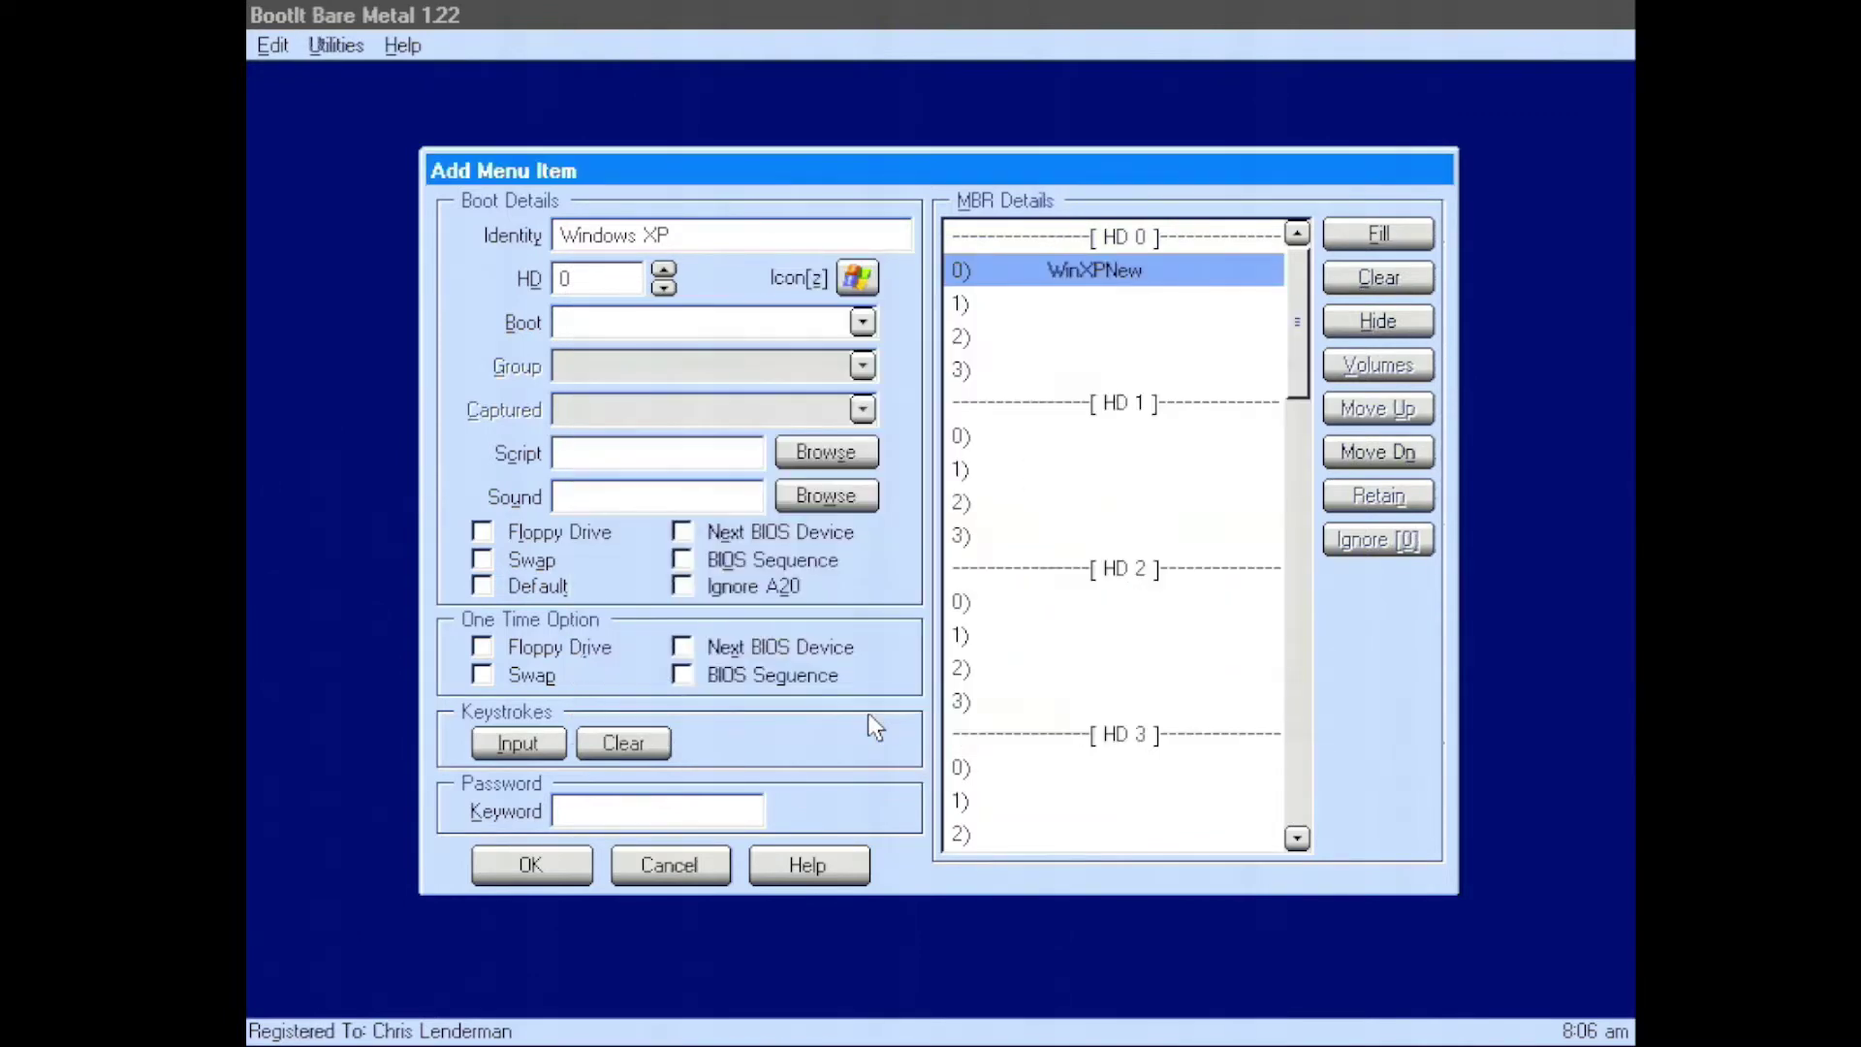
left_click(861, 321)
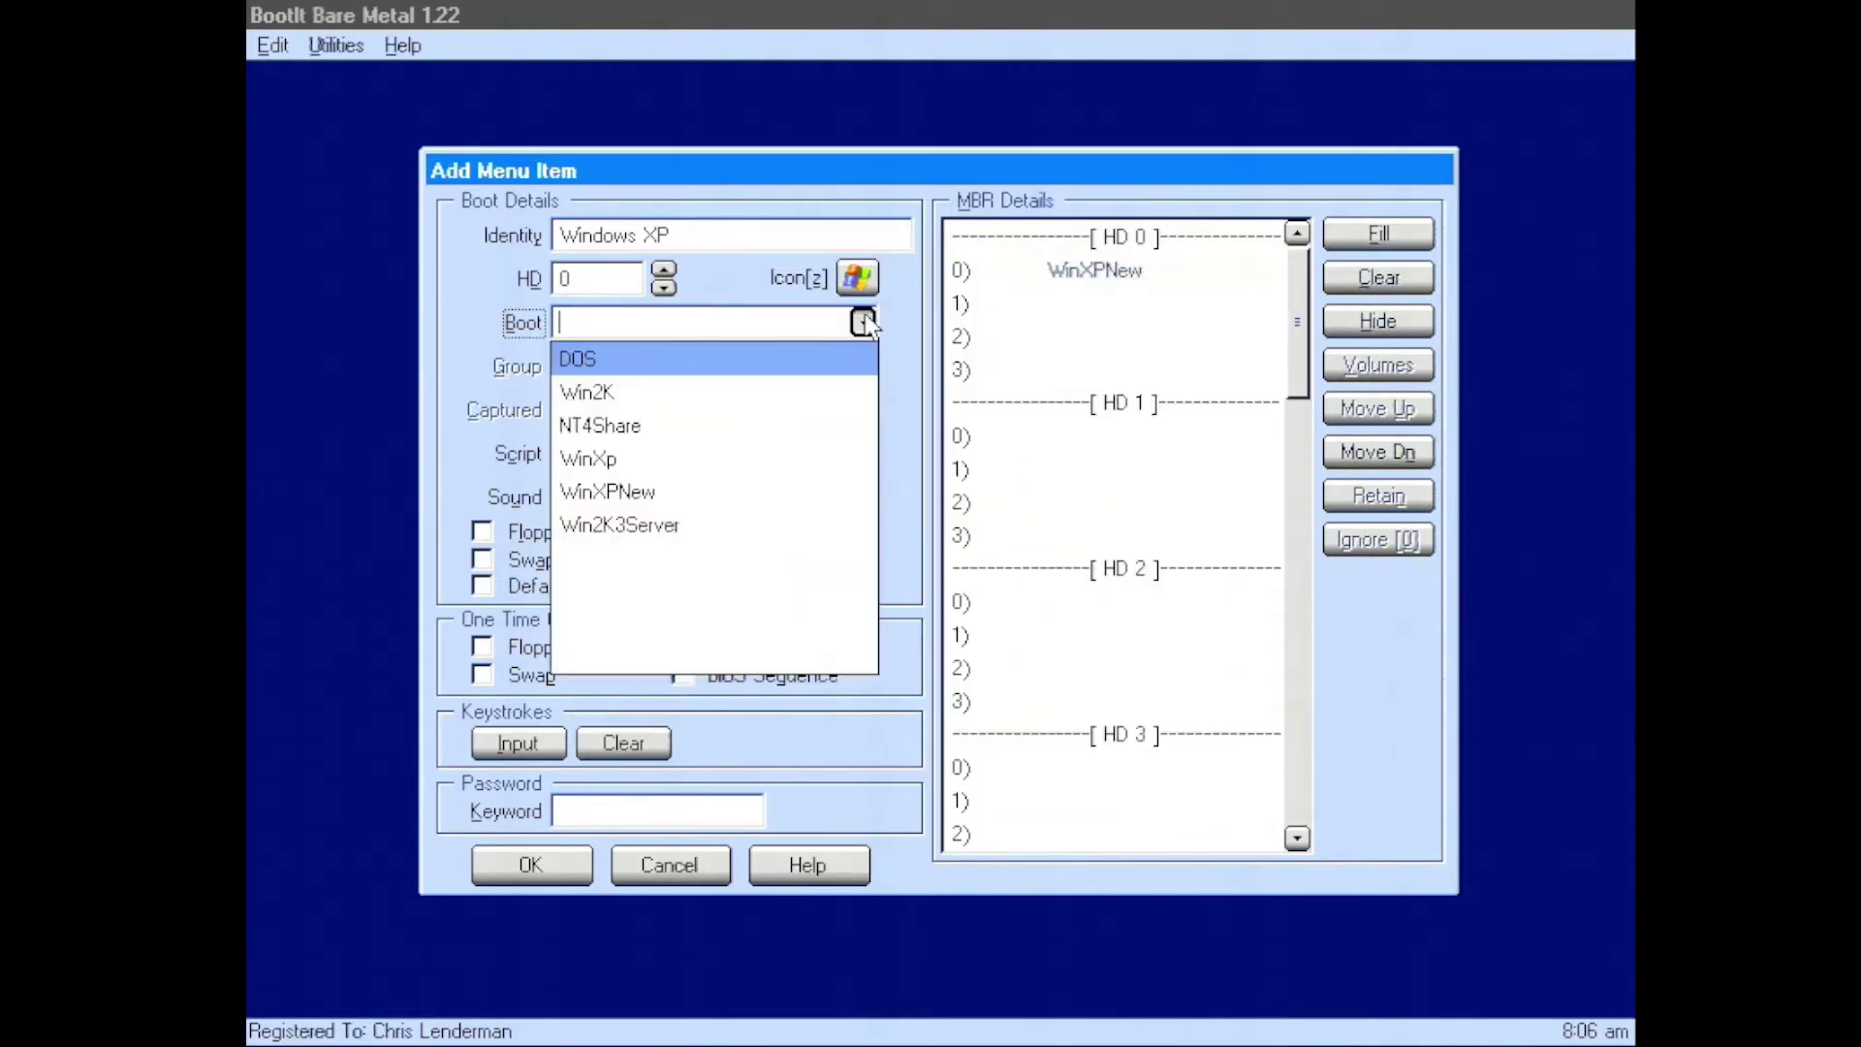
left_click(677, 496)
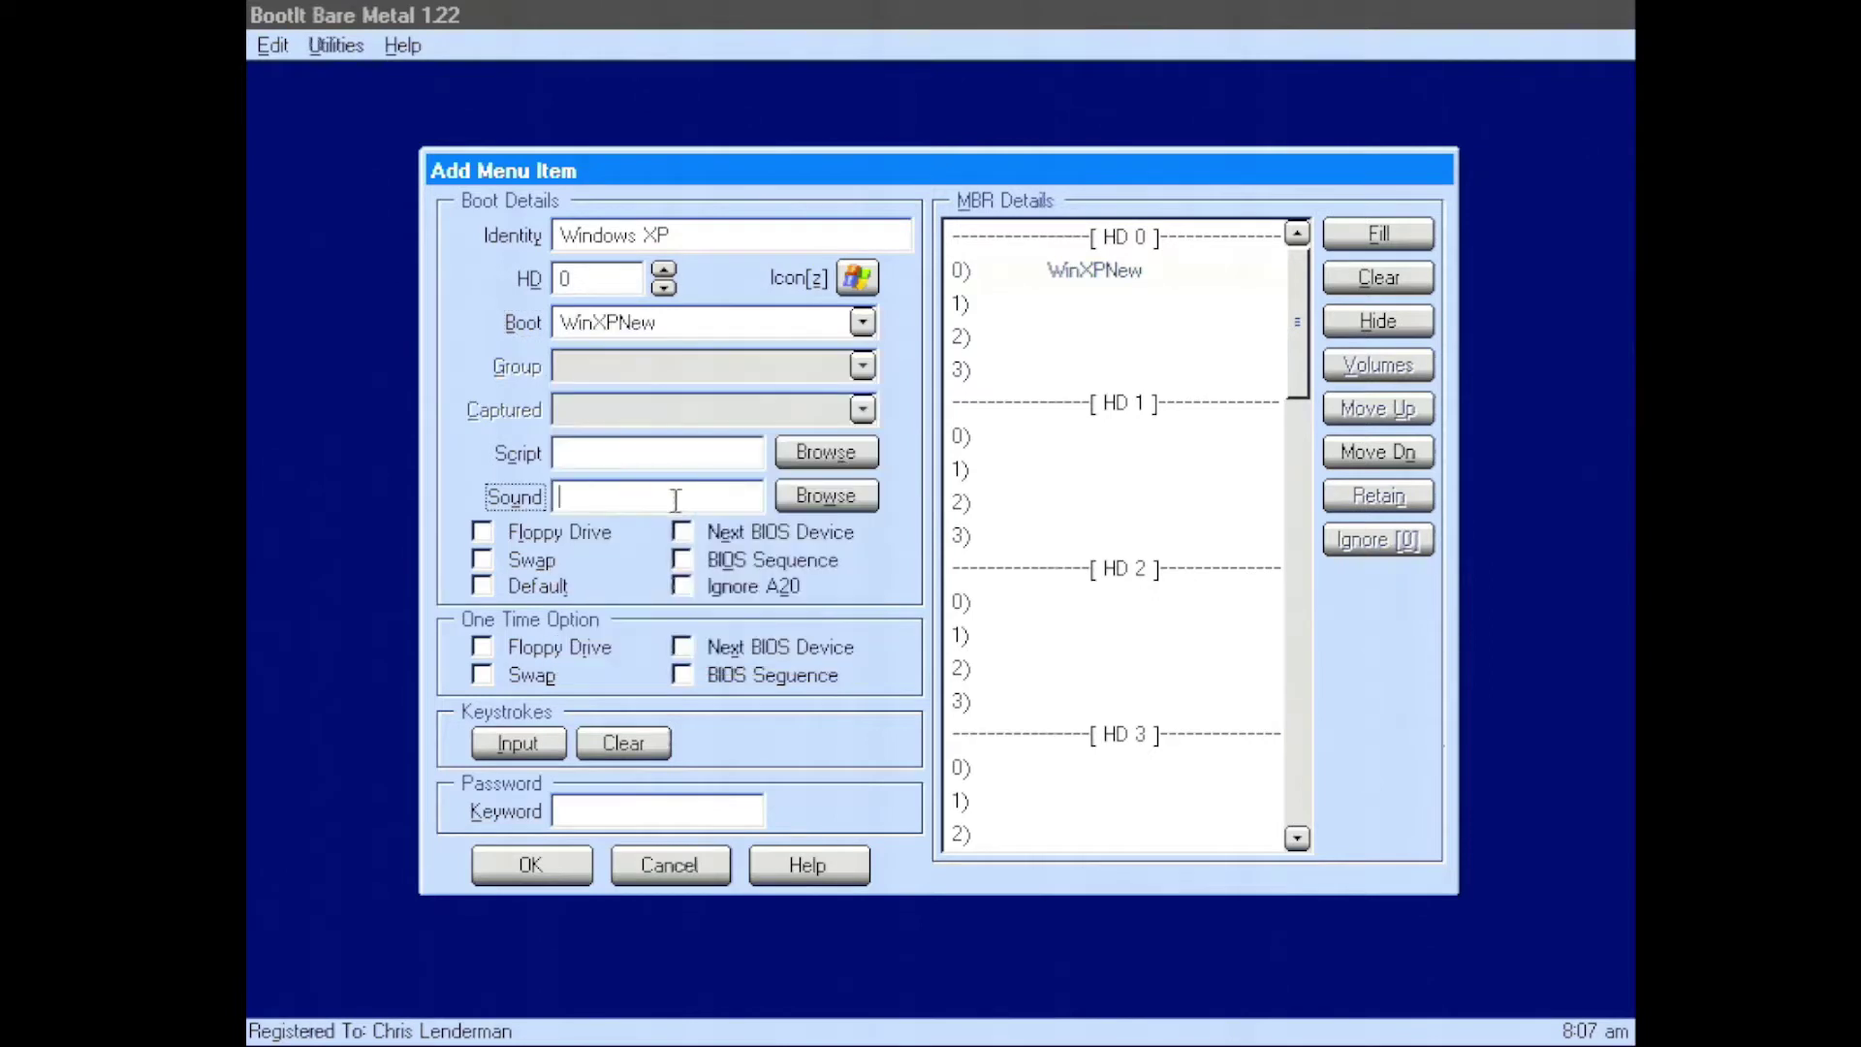
left_click(686, 673)
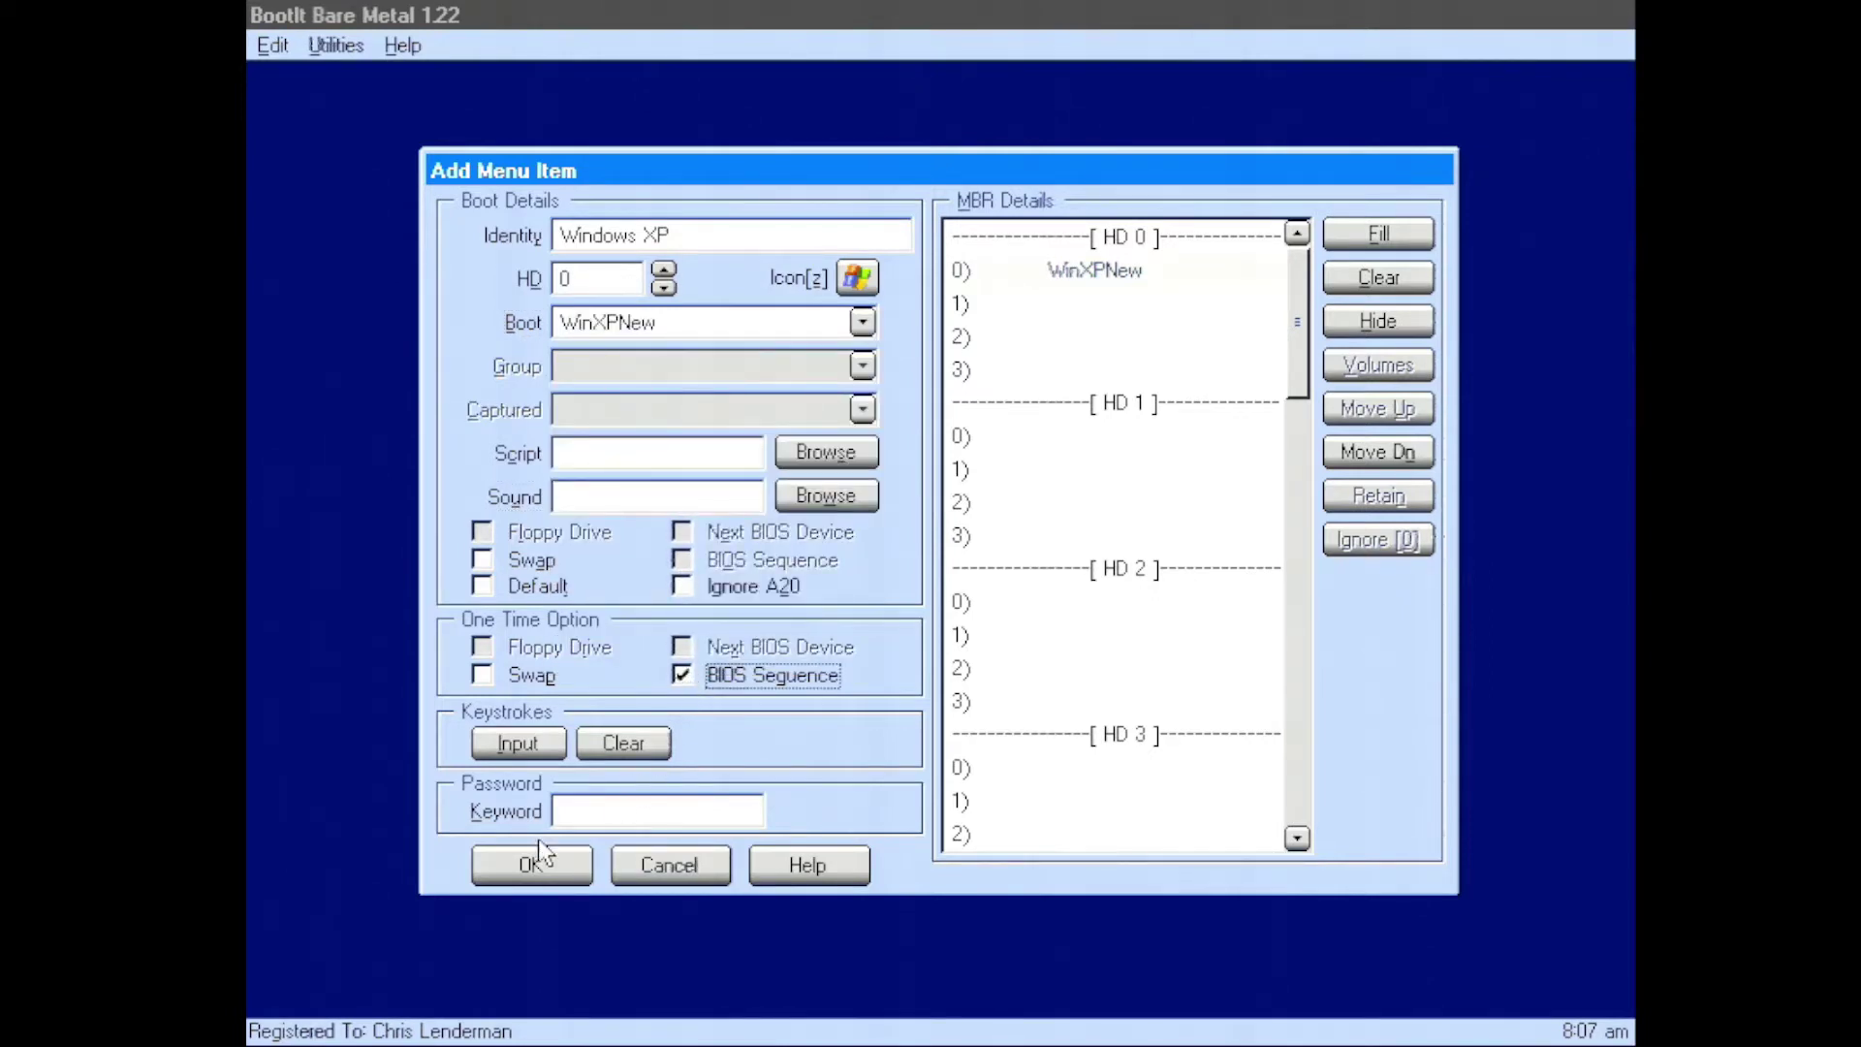
left_click(524, 865)
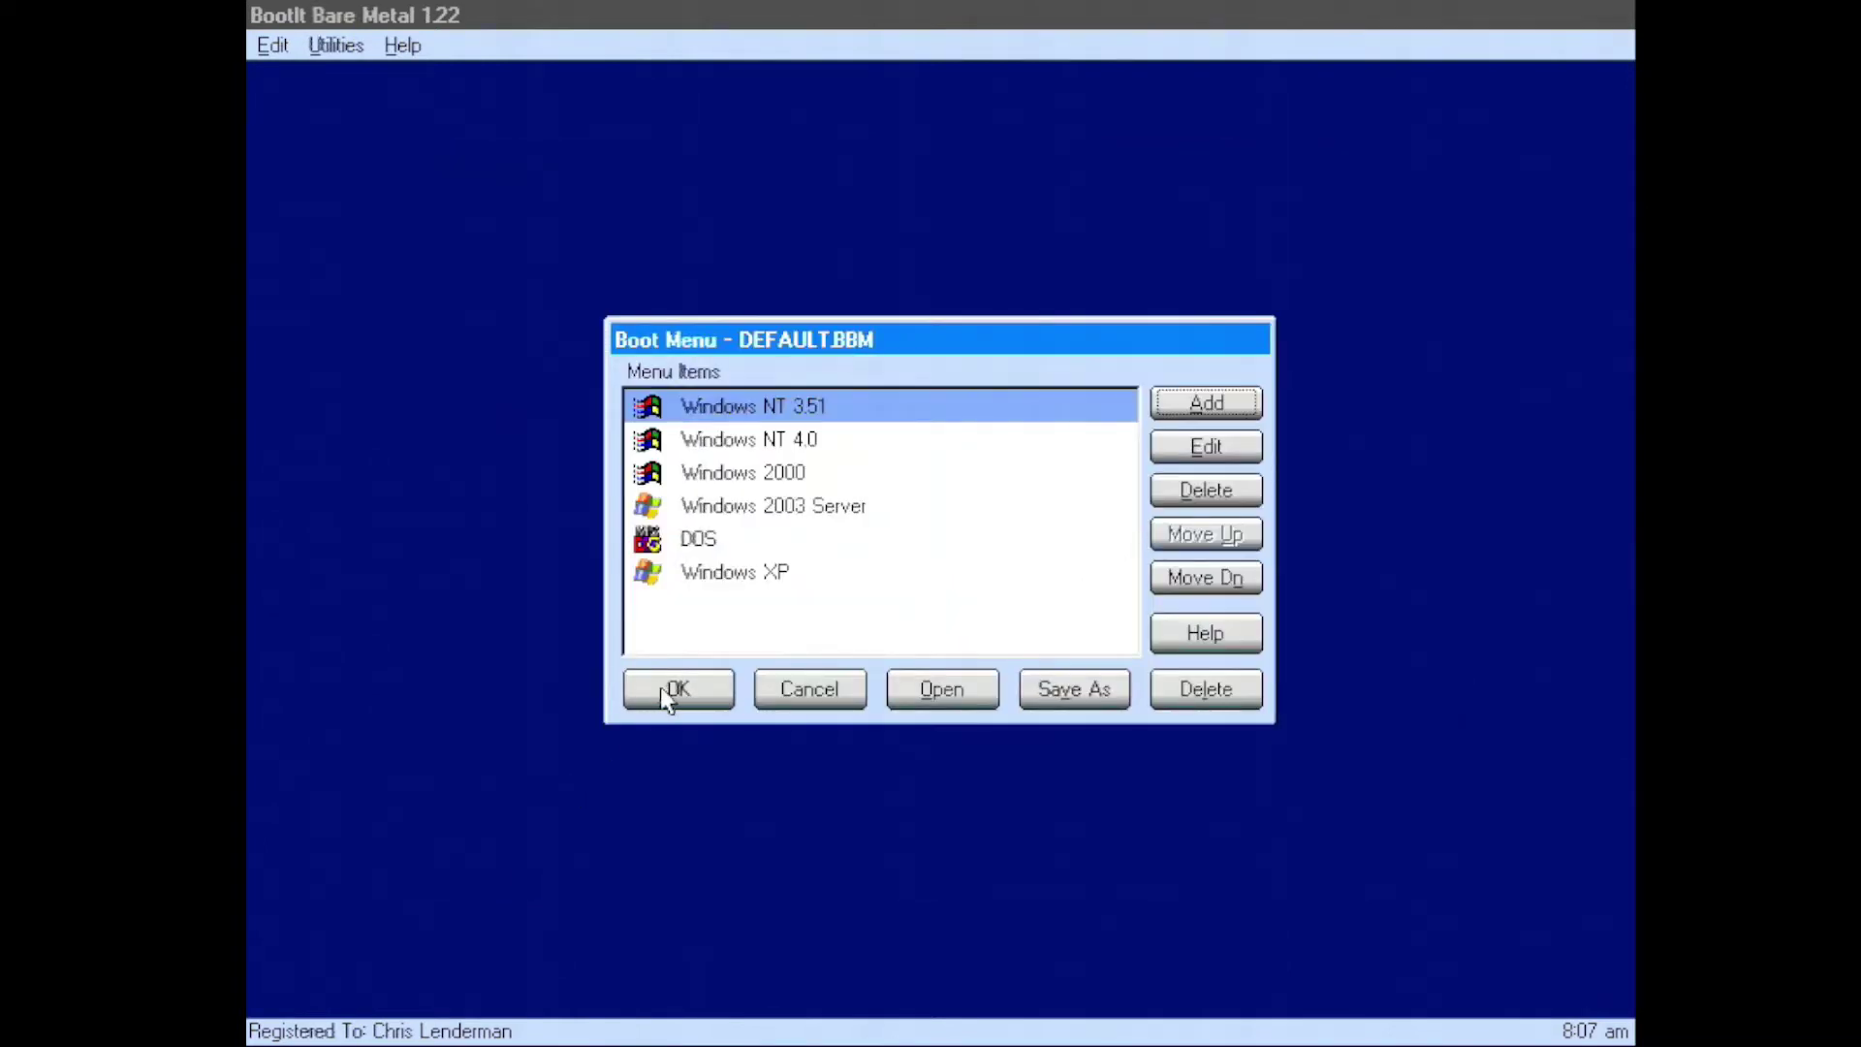
left_click(660, 686)
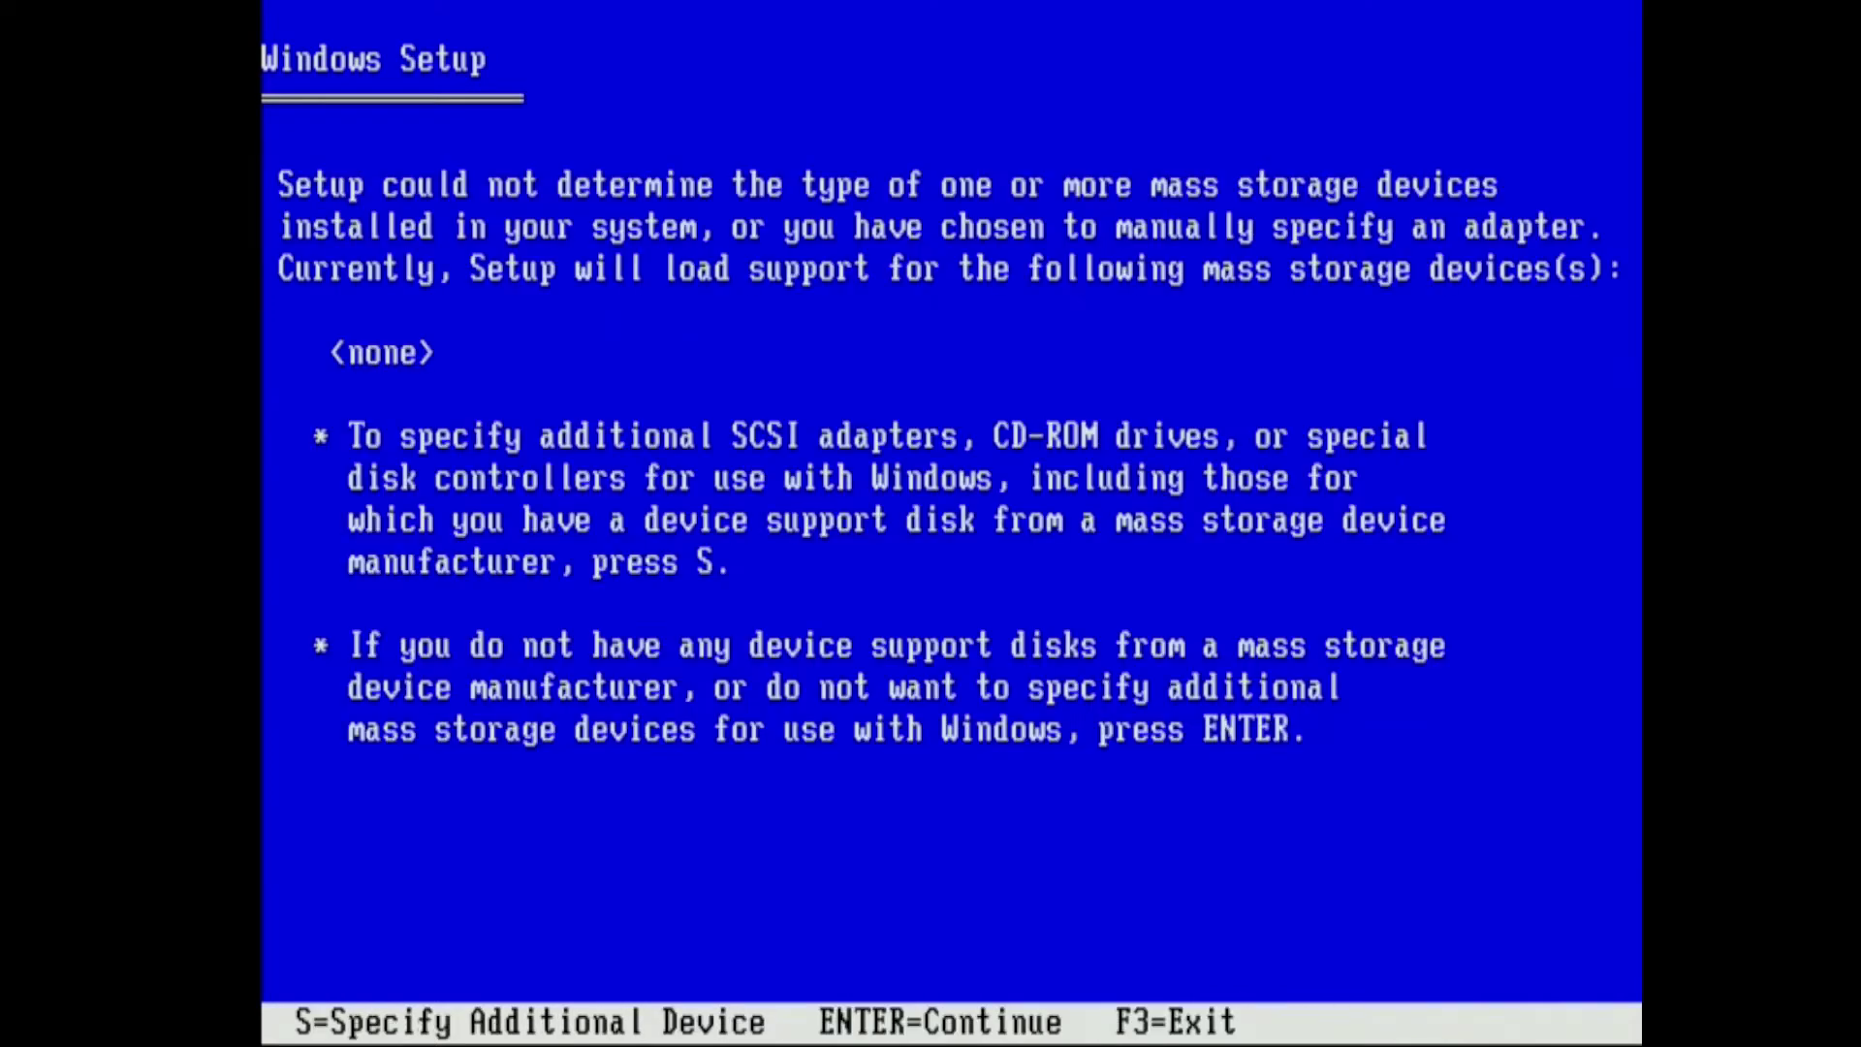
Load the Silicon Image SiI 3114 SoftRAID 5 driver for XP/Server 2003 from the support floppy
key("s")
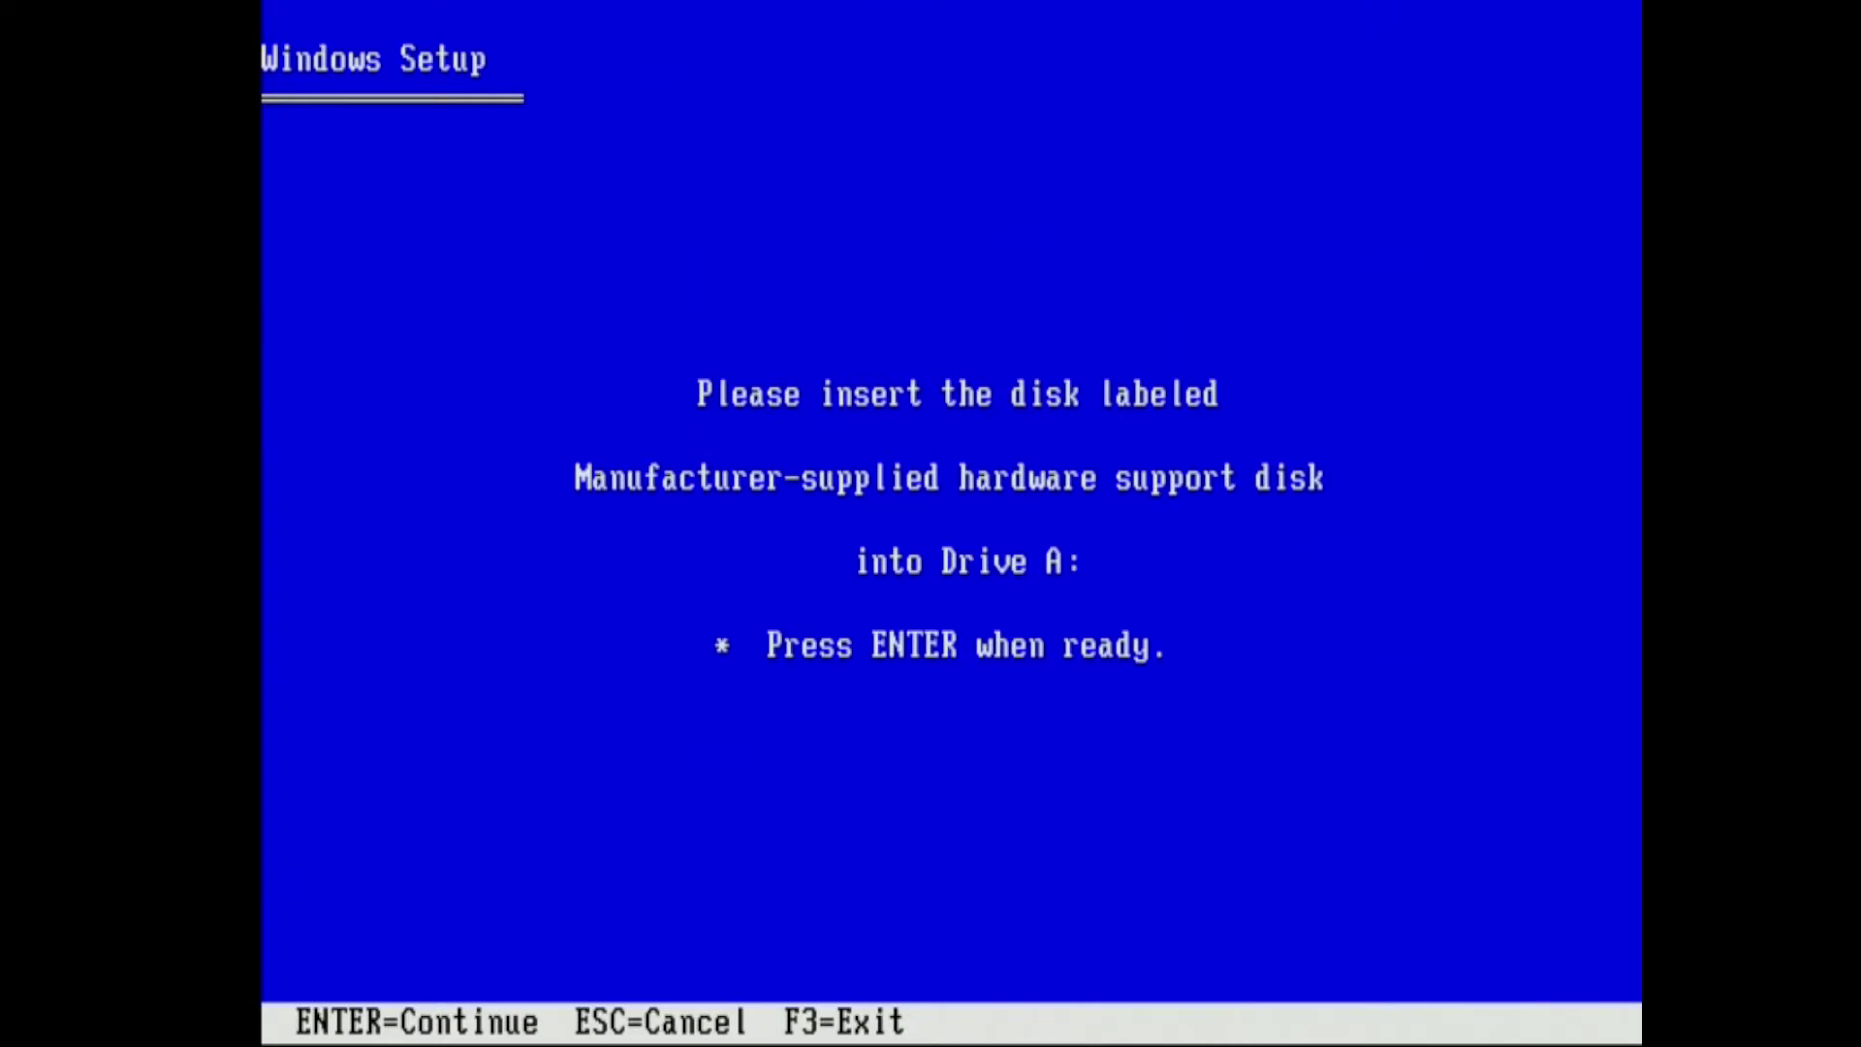
key("Return")
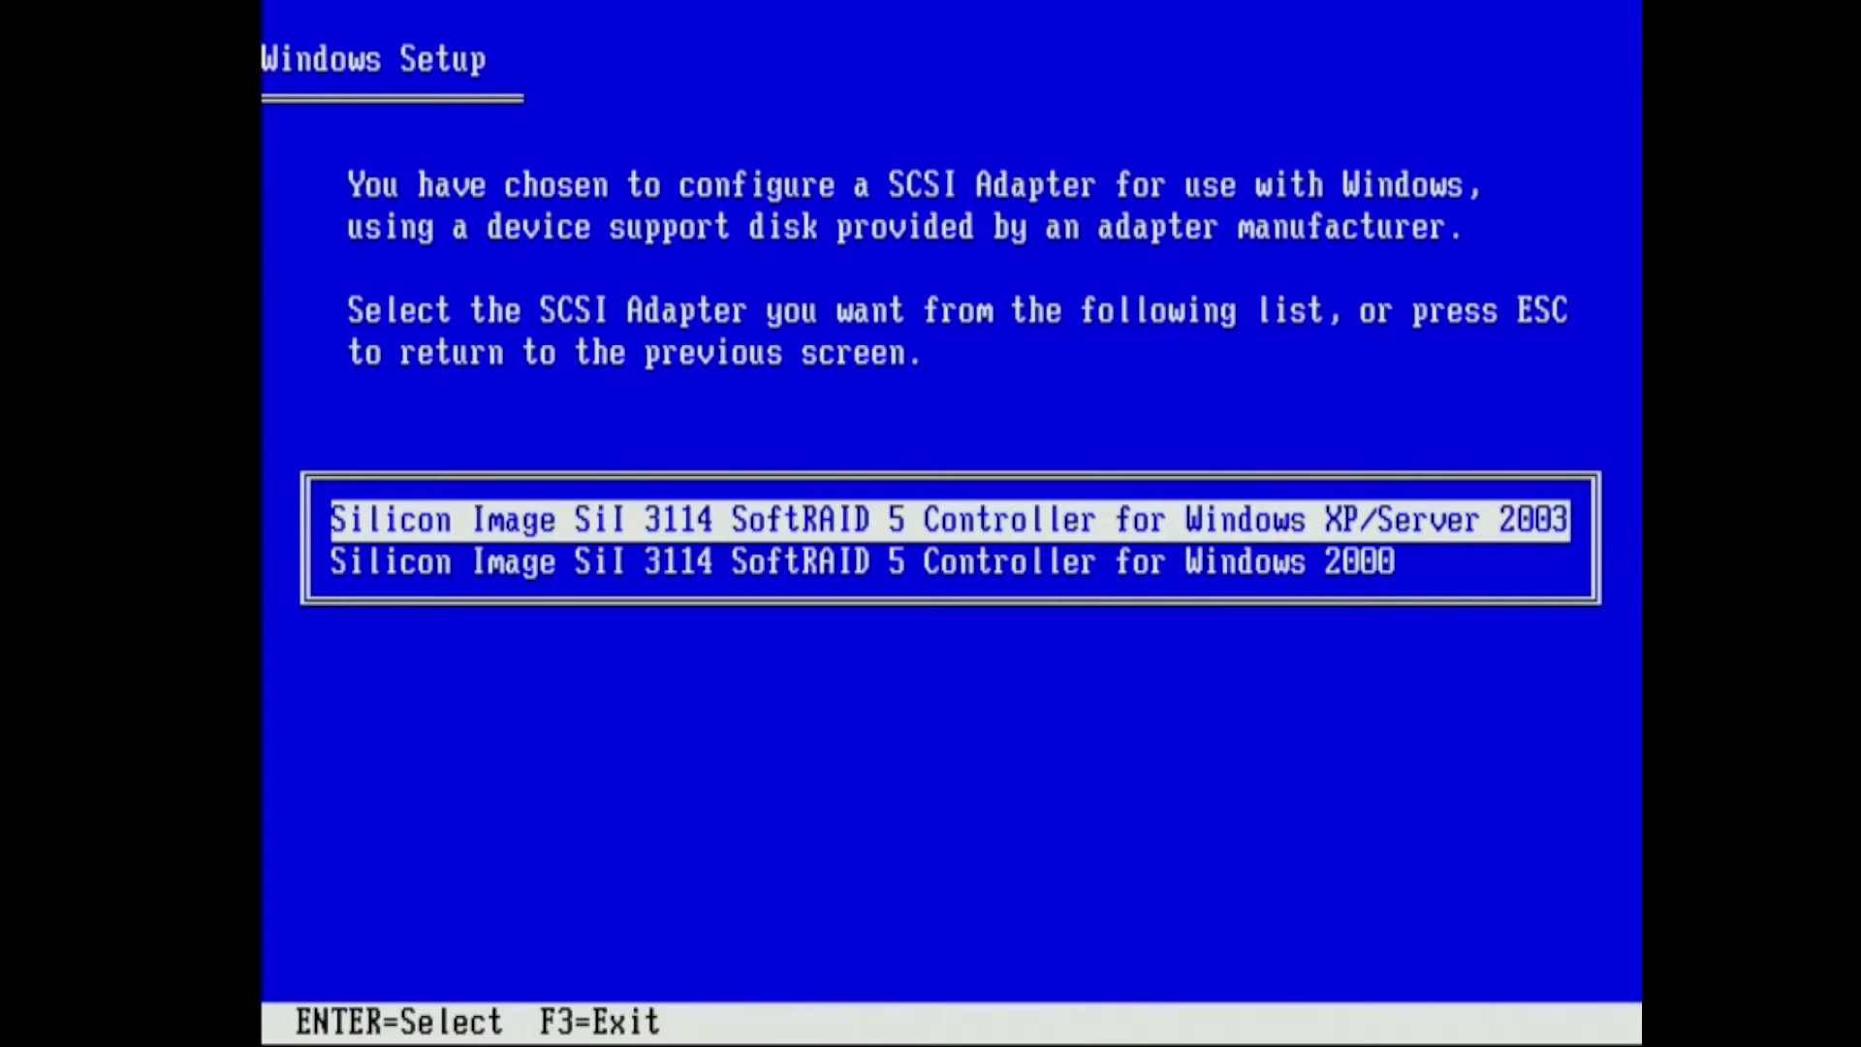
key("Return")
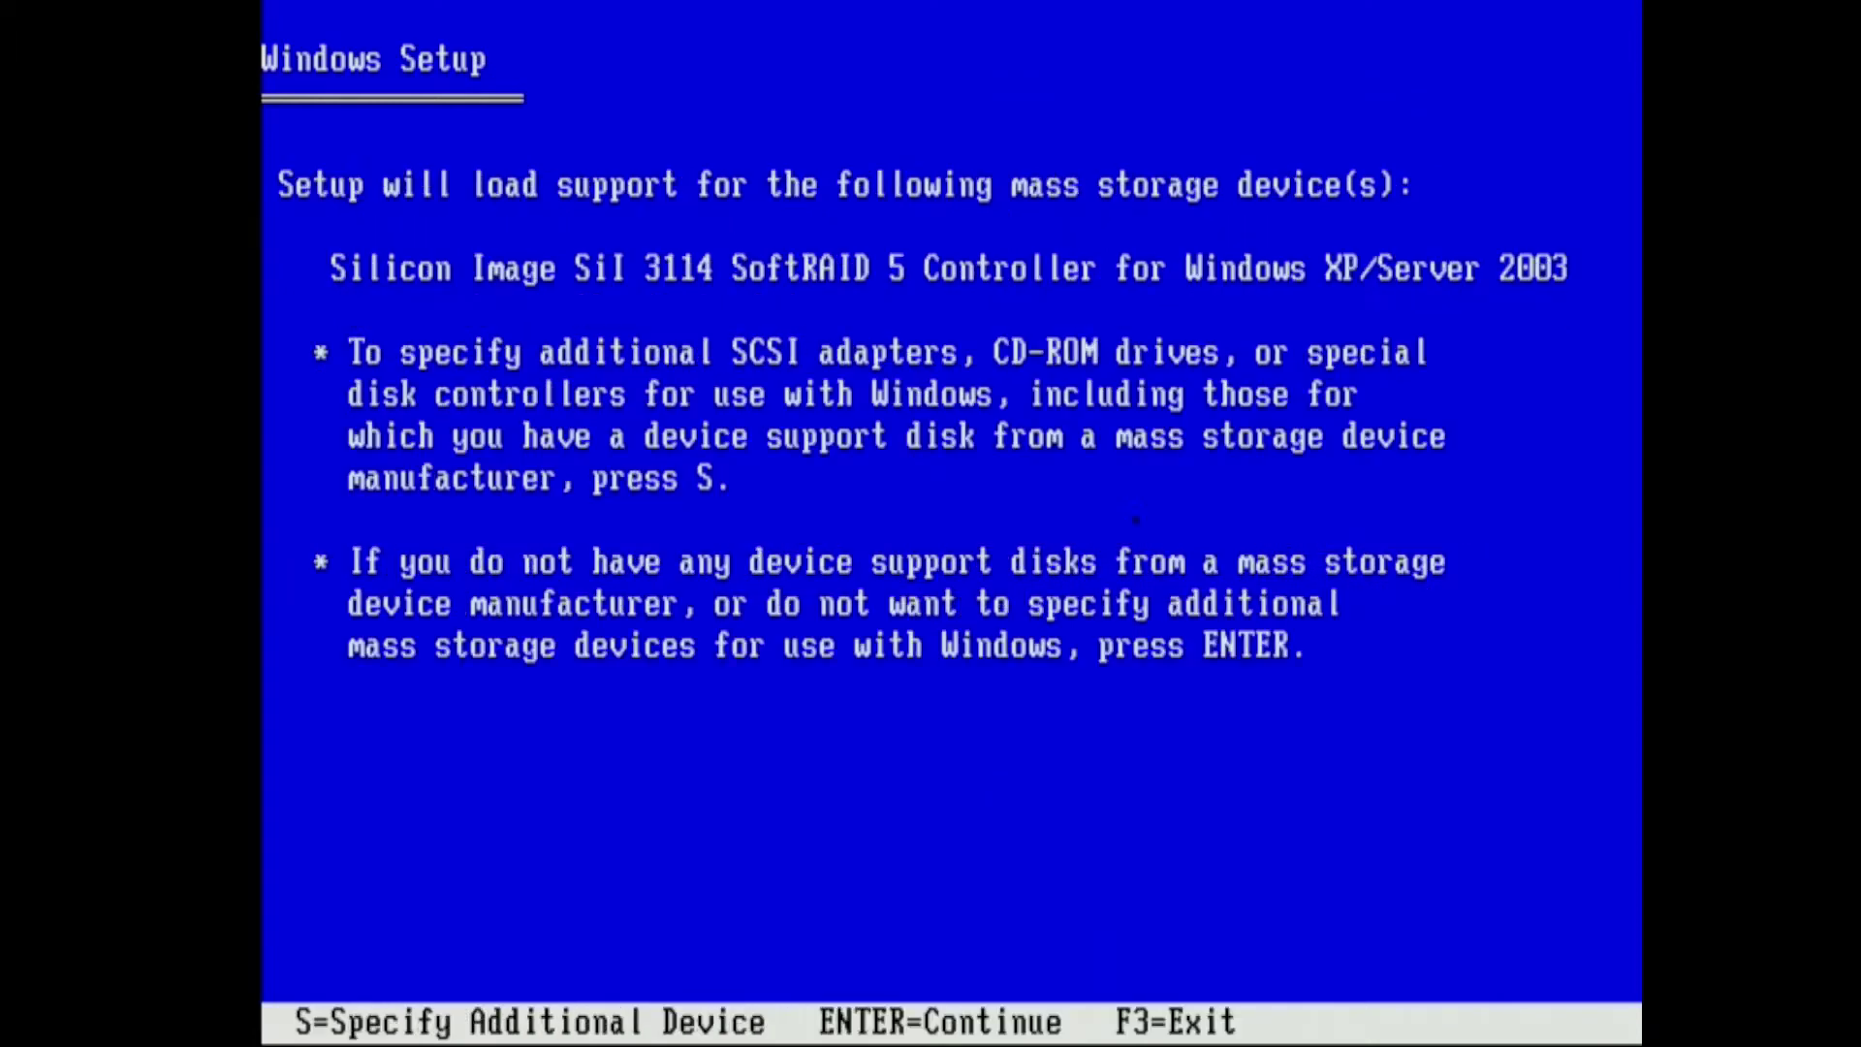
key("Return")
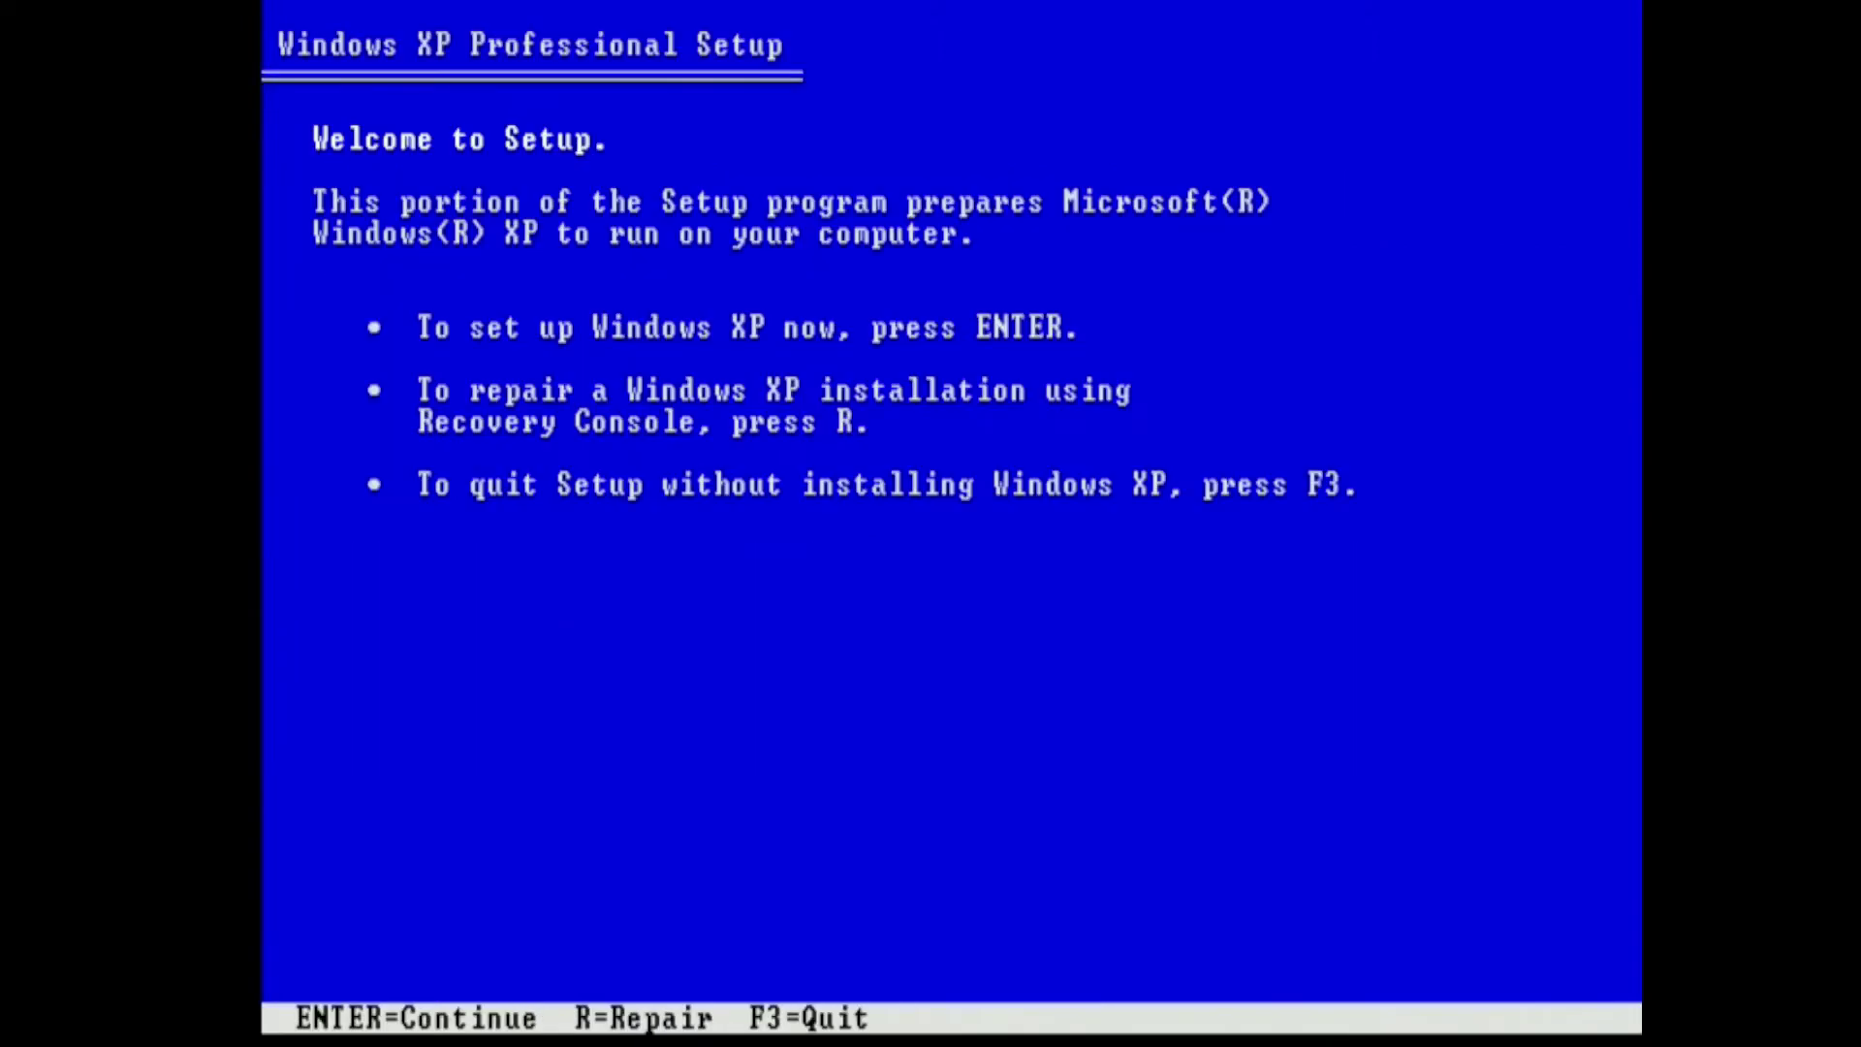
Accept the EULA with F8 and install to C: WinXPNew, leaving its file system intact
key("Return")
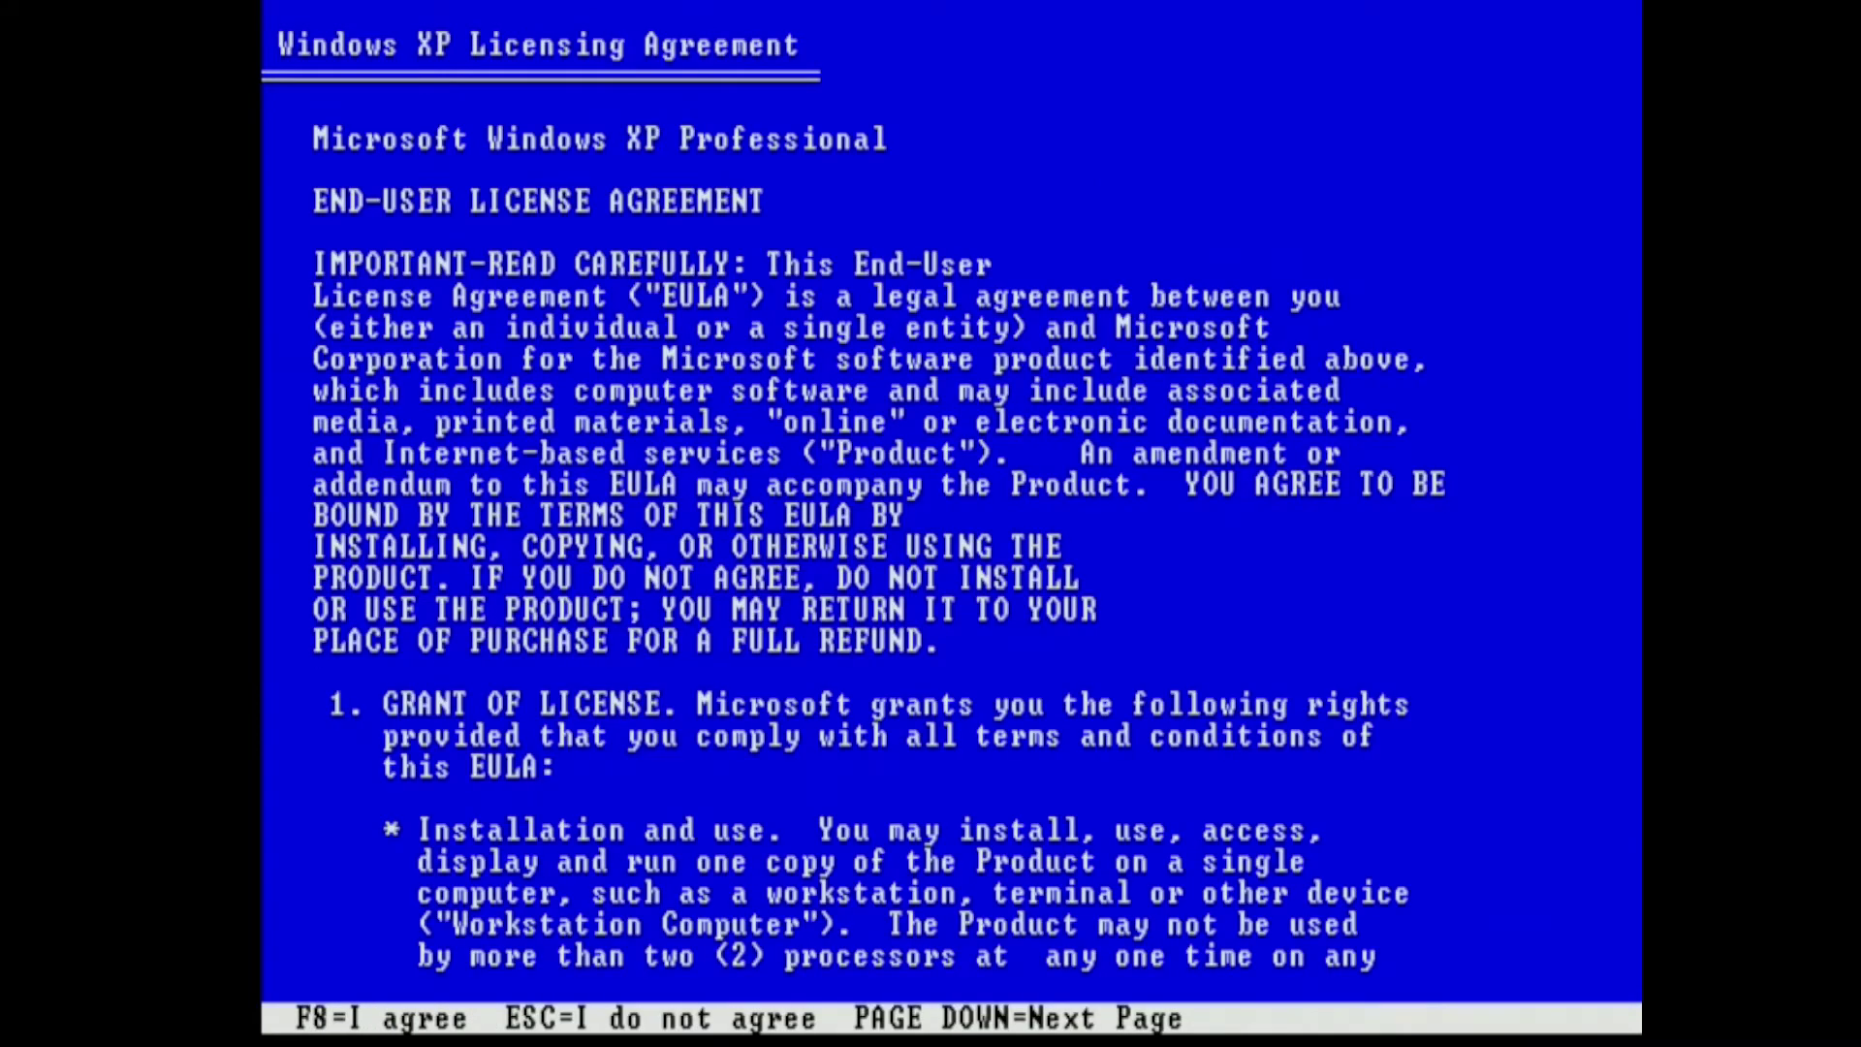
key("Page_Down")
key("Page_Down")
key("Page_Down")
key("Page_Down")
key("Page_Down")
key("Page_Down")
key("Page_Down")
key("Page_Down")
key("Page_Down")
key("Page_Down")
key("Page_Down")
key("Page_Down")
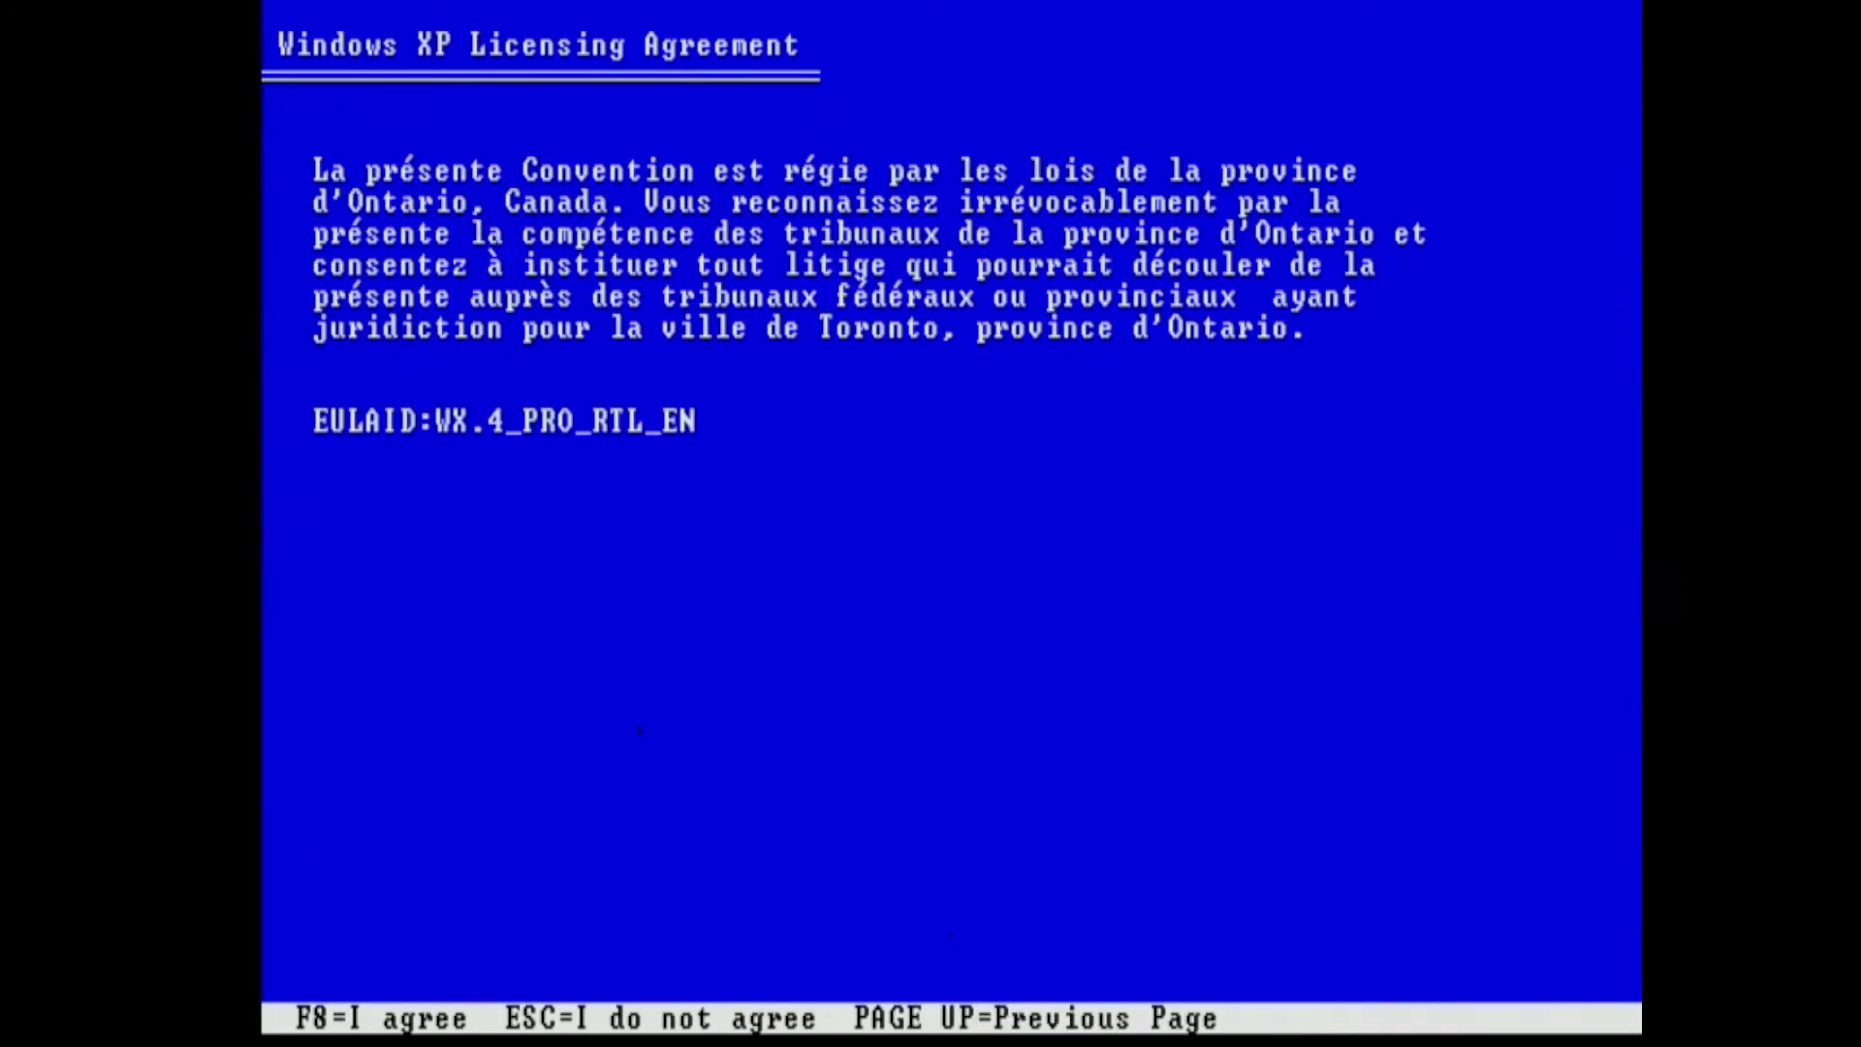
key("F8")
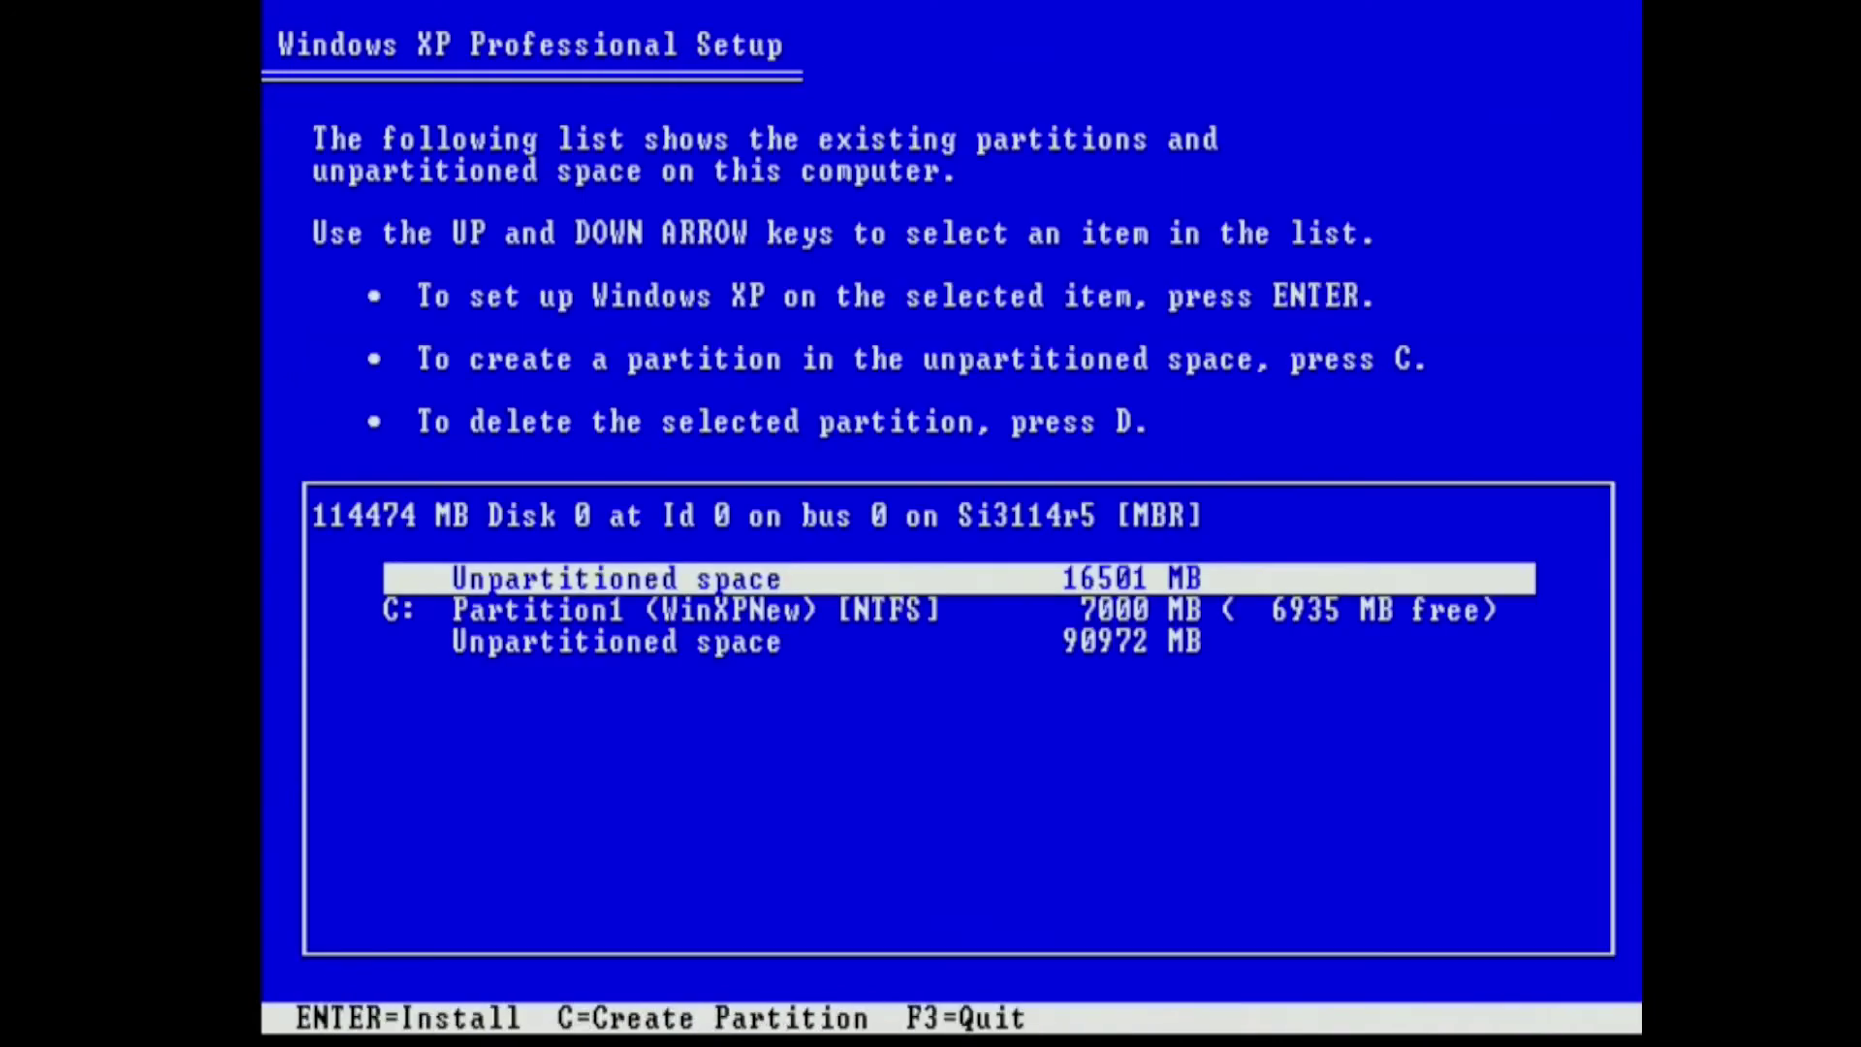
key("Down")
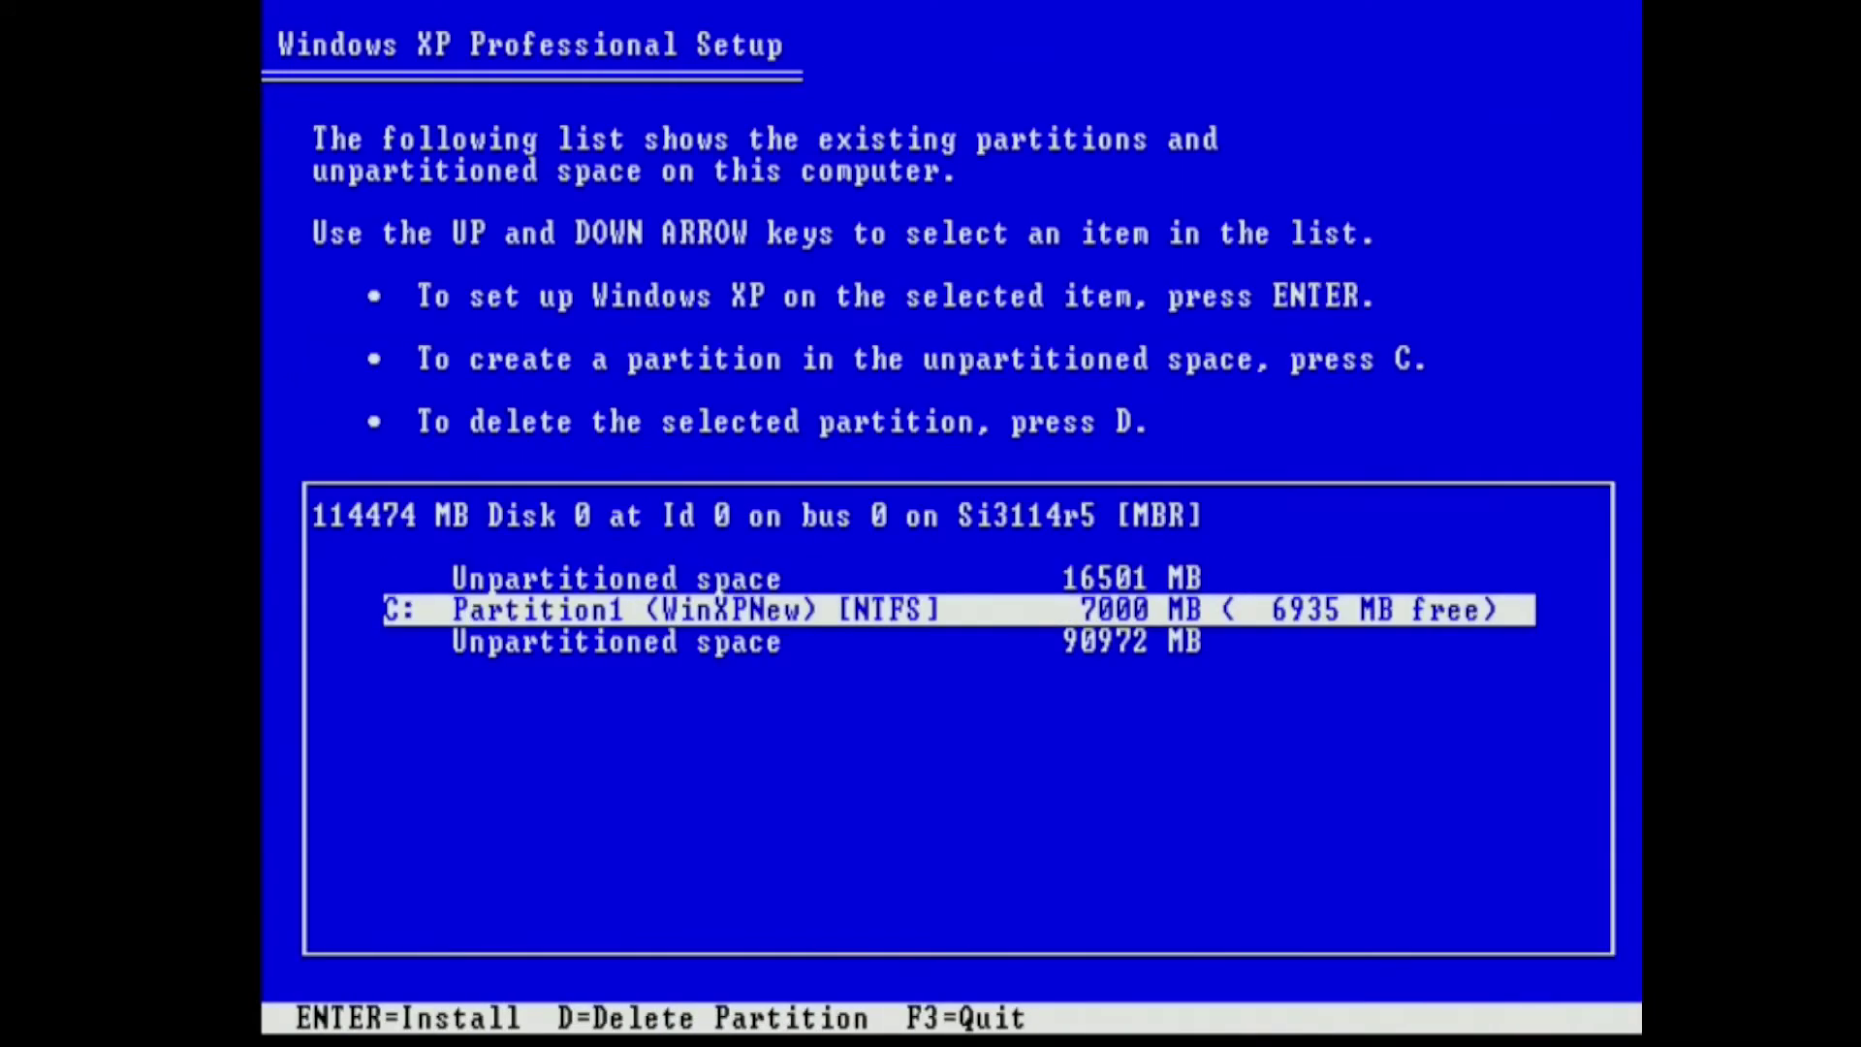
key("Return")
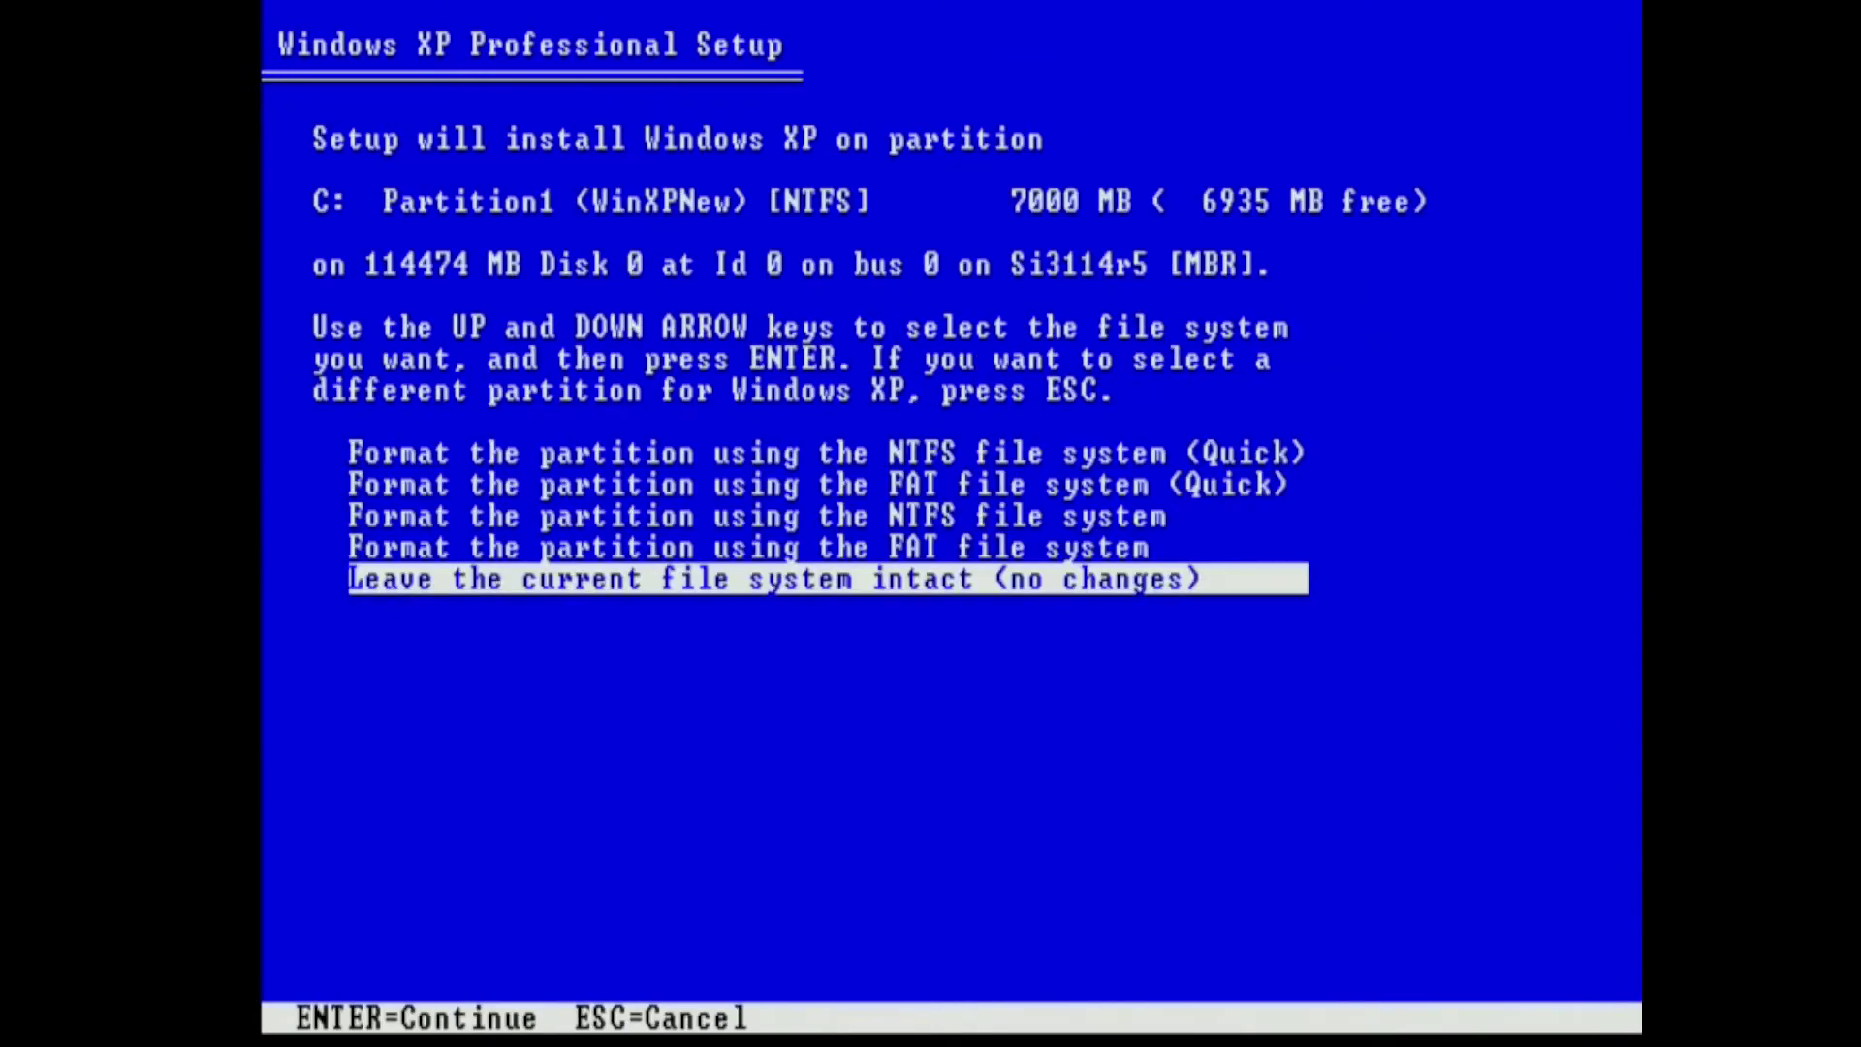
key("Return")
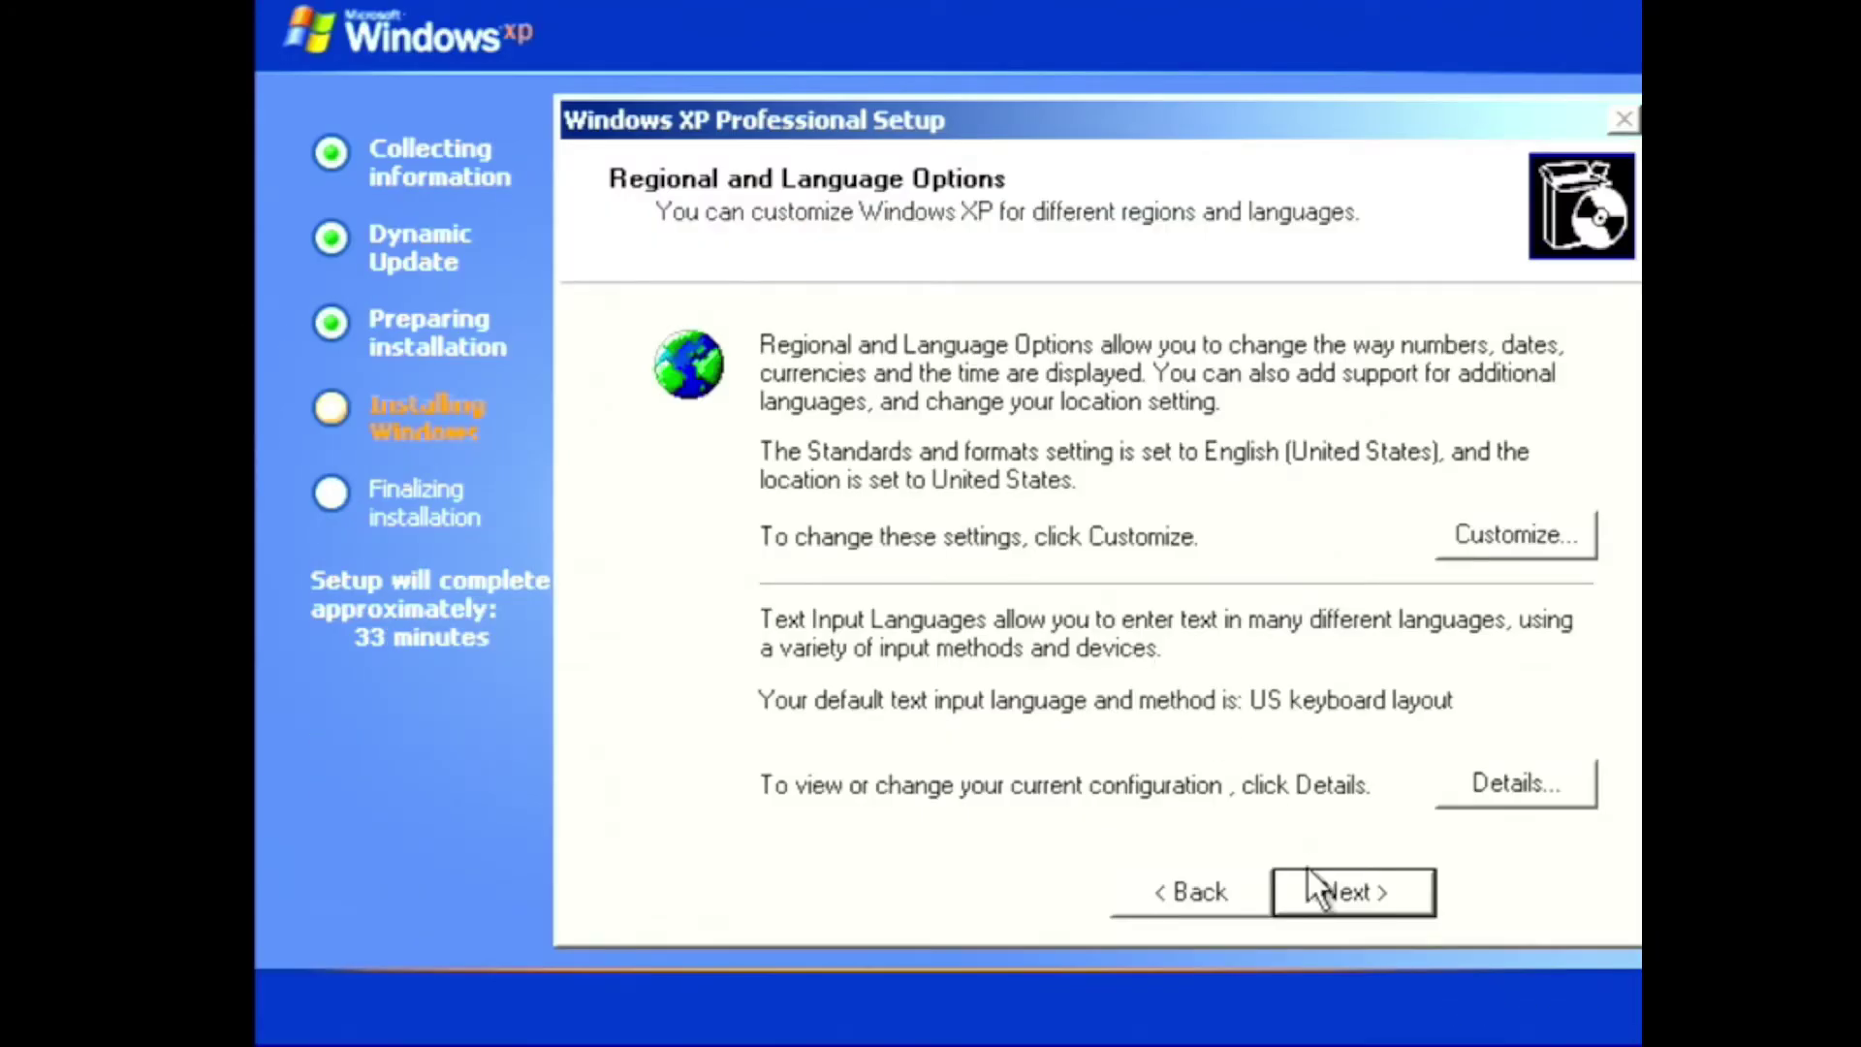
Accept regional settings, enter the owner's name and the computer name PPRO
left_click(1322, 896)
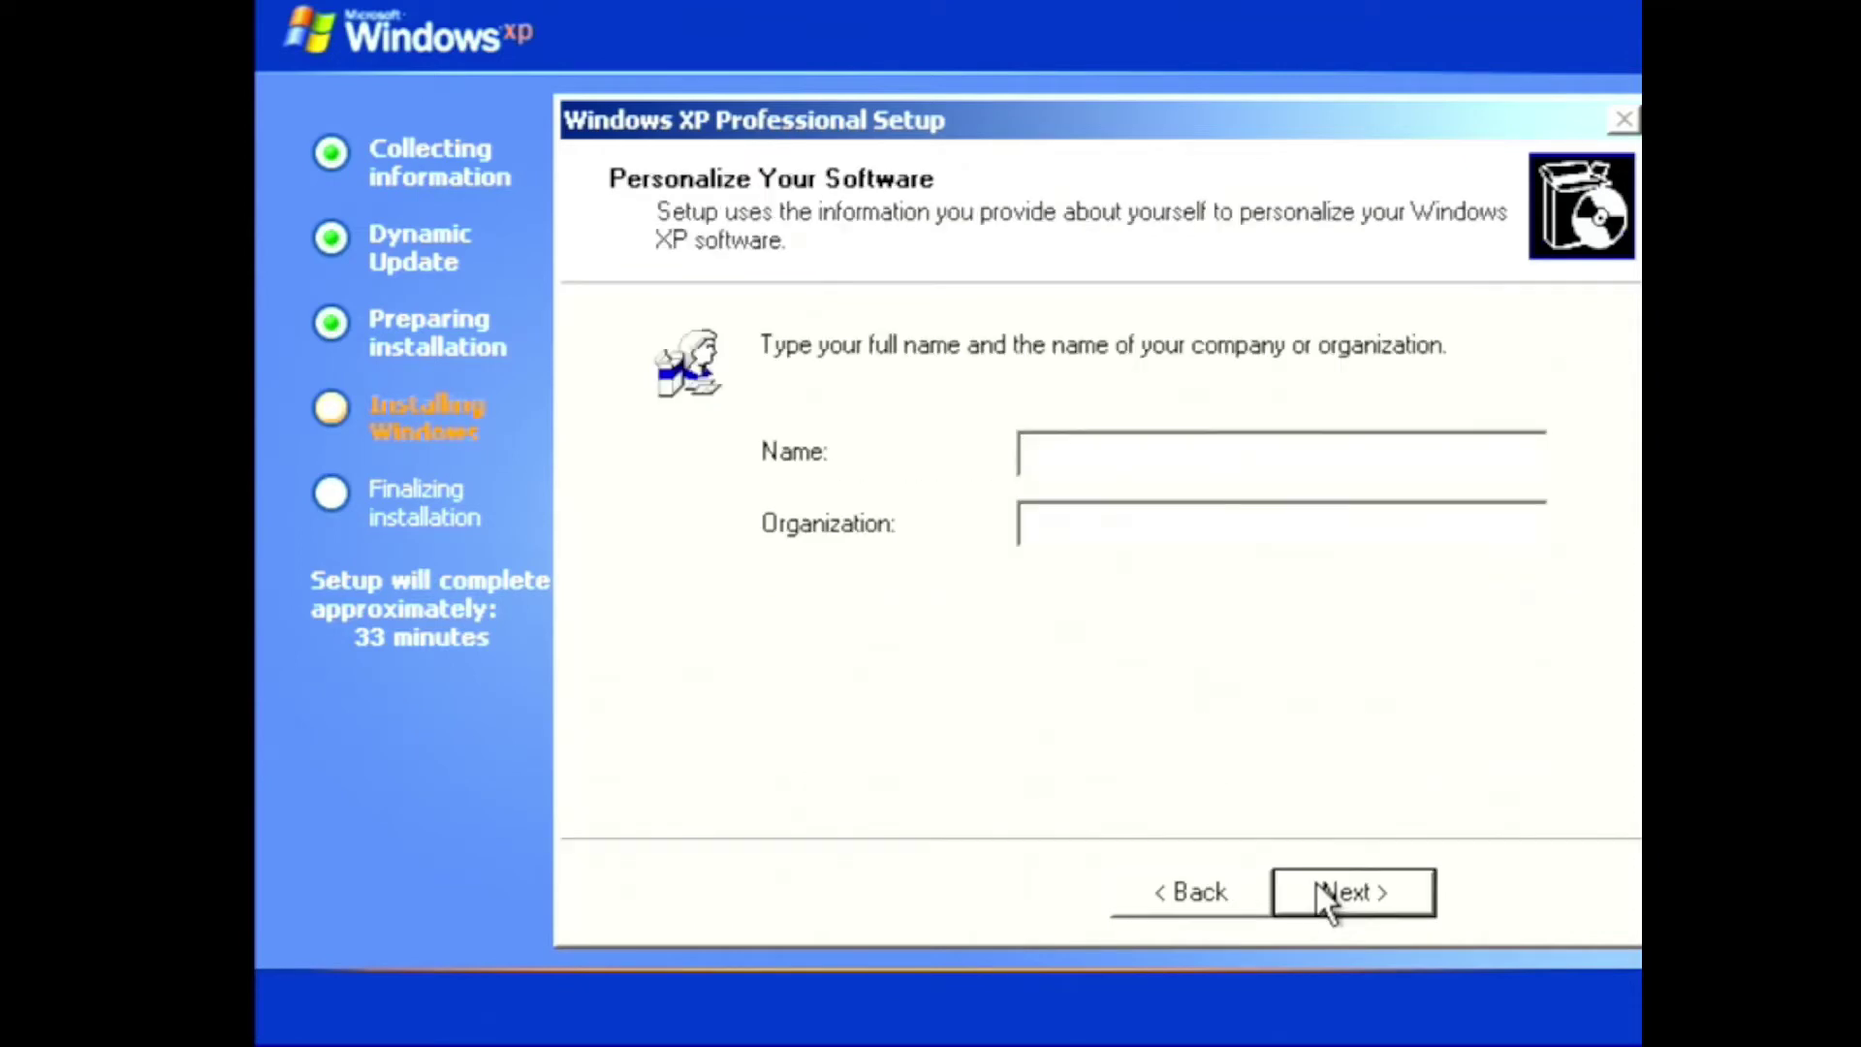
type("Chris Lenderman")
left_click(1320, 887)
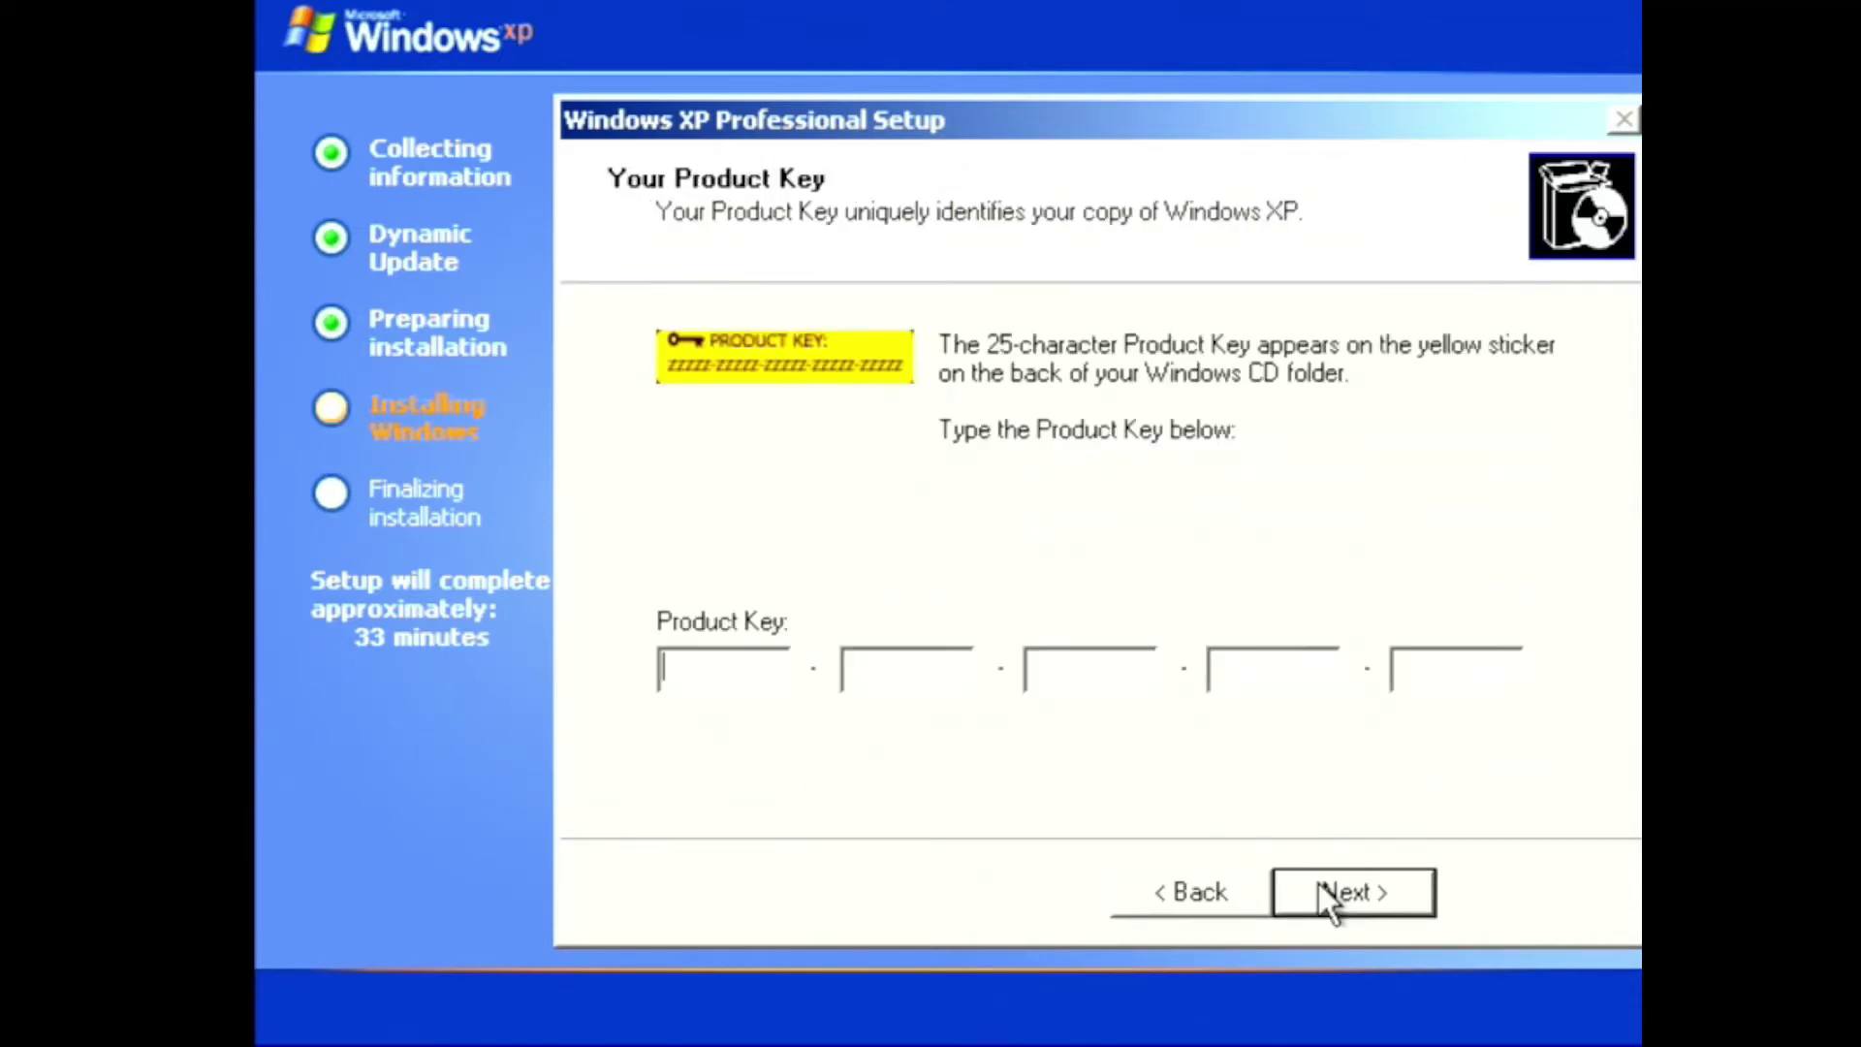
type("PPRO")
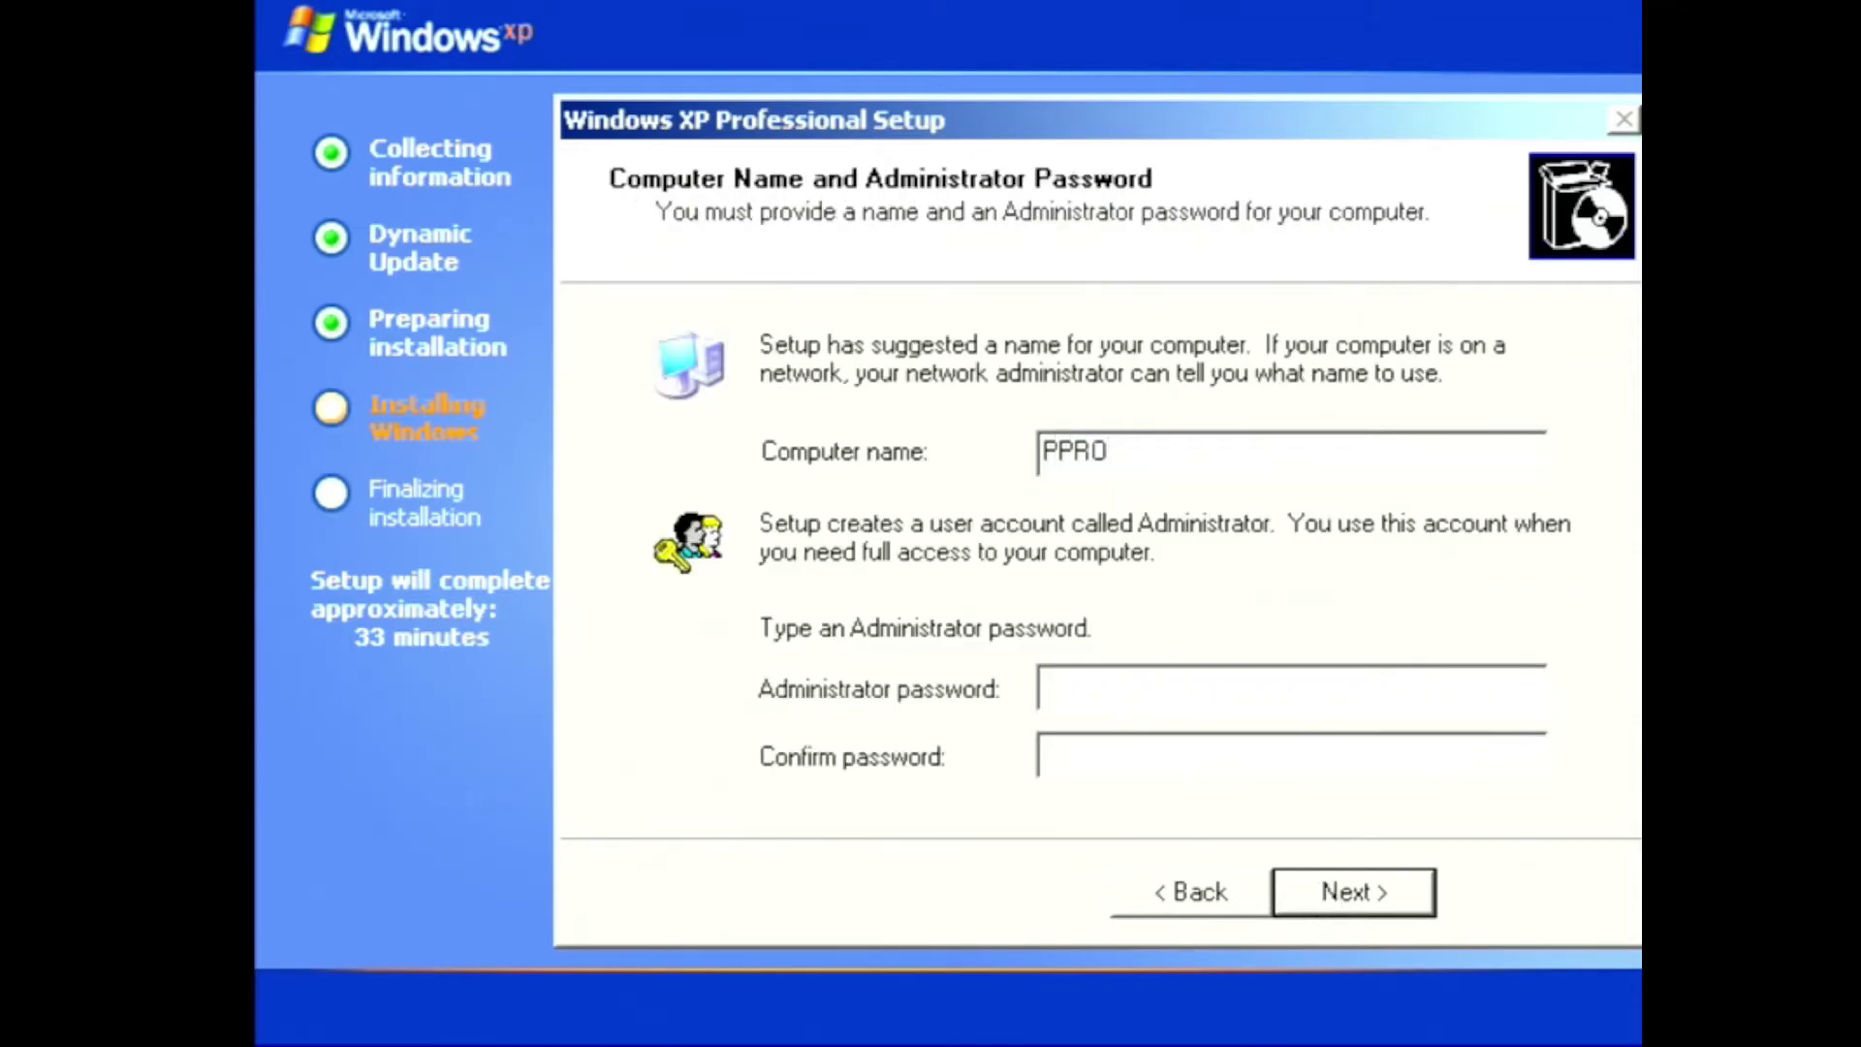
left_click(1320, 886)
left_click(1320, 885)
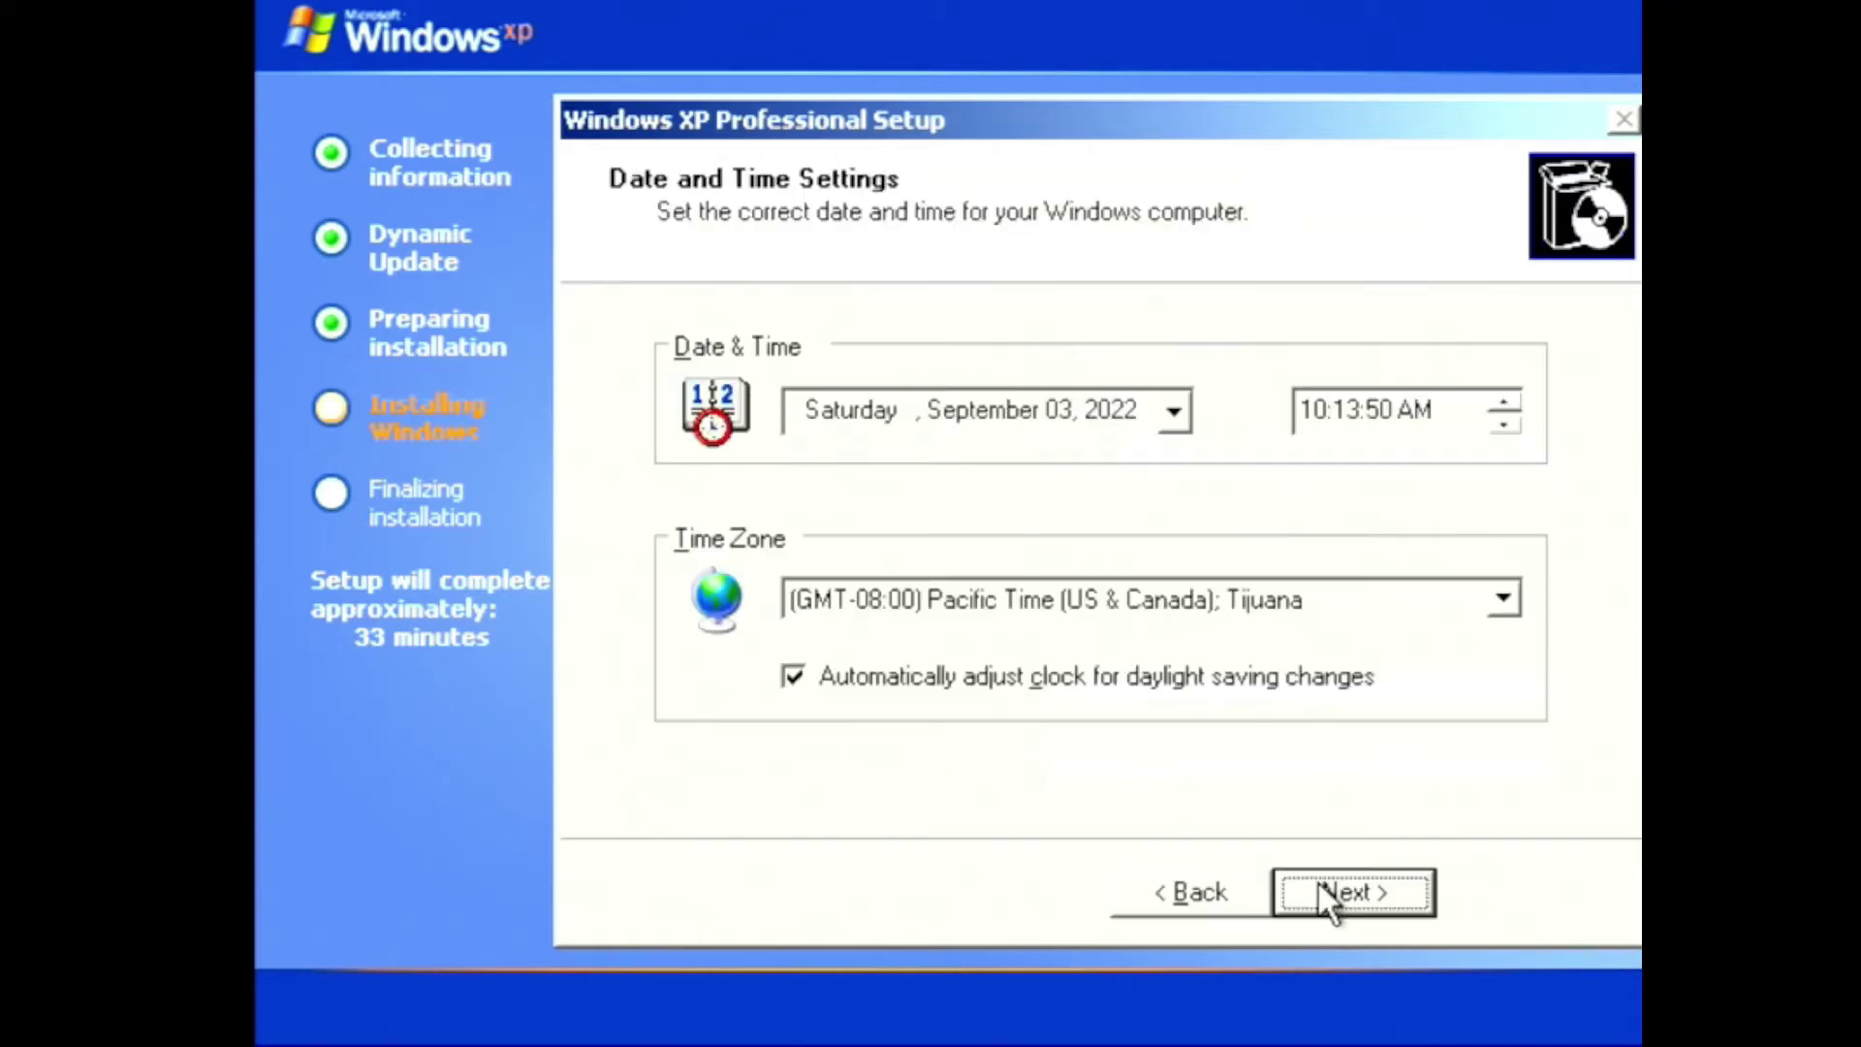
Accept the date and time, typical network settings and default workgroup
left_click(1320, 883)
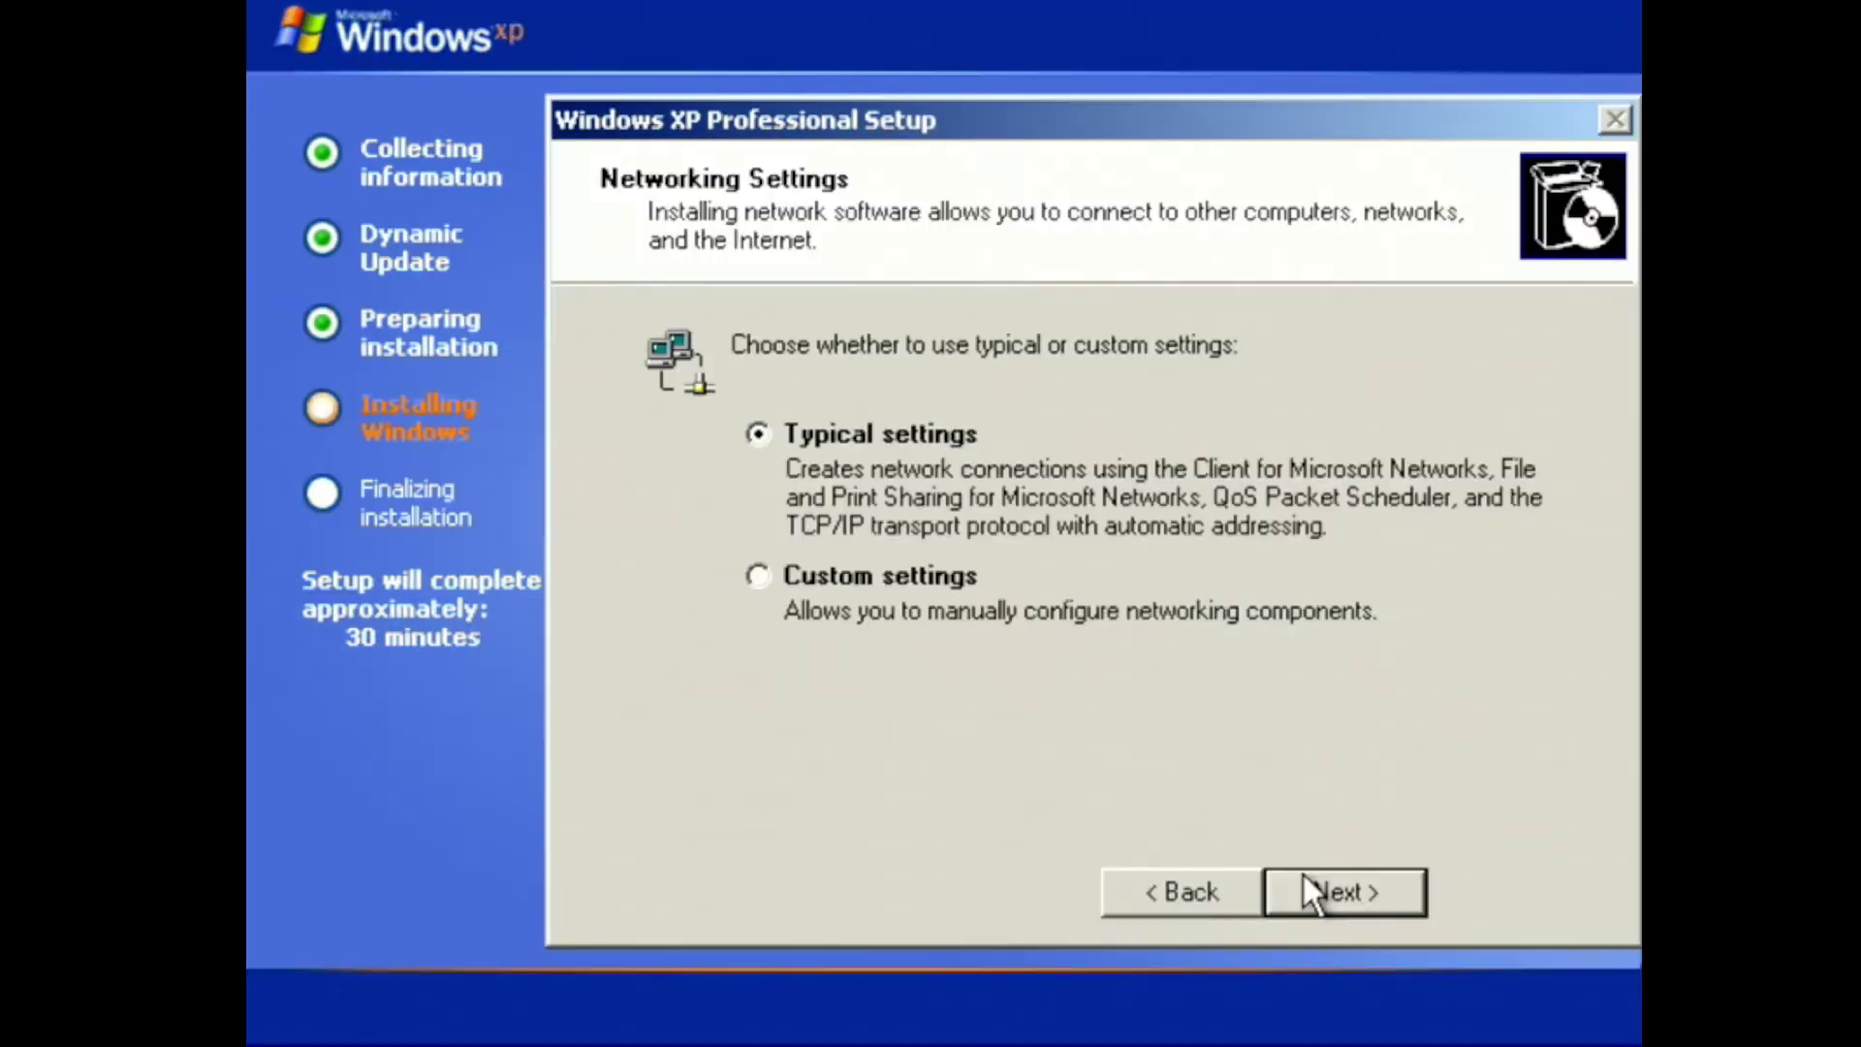
left_click(1304, 877)
left_click(1304, 877)
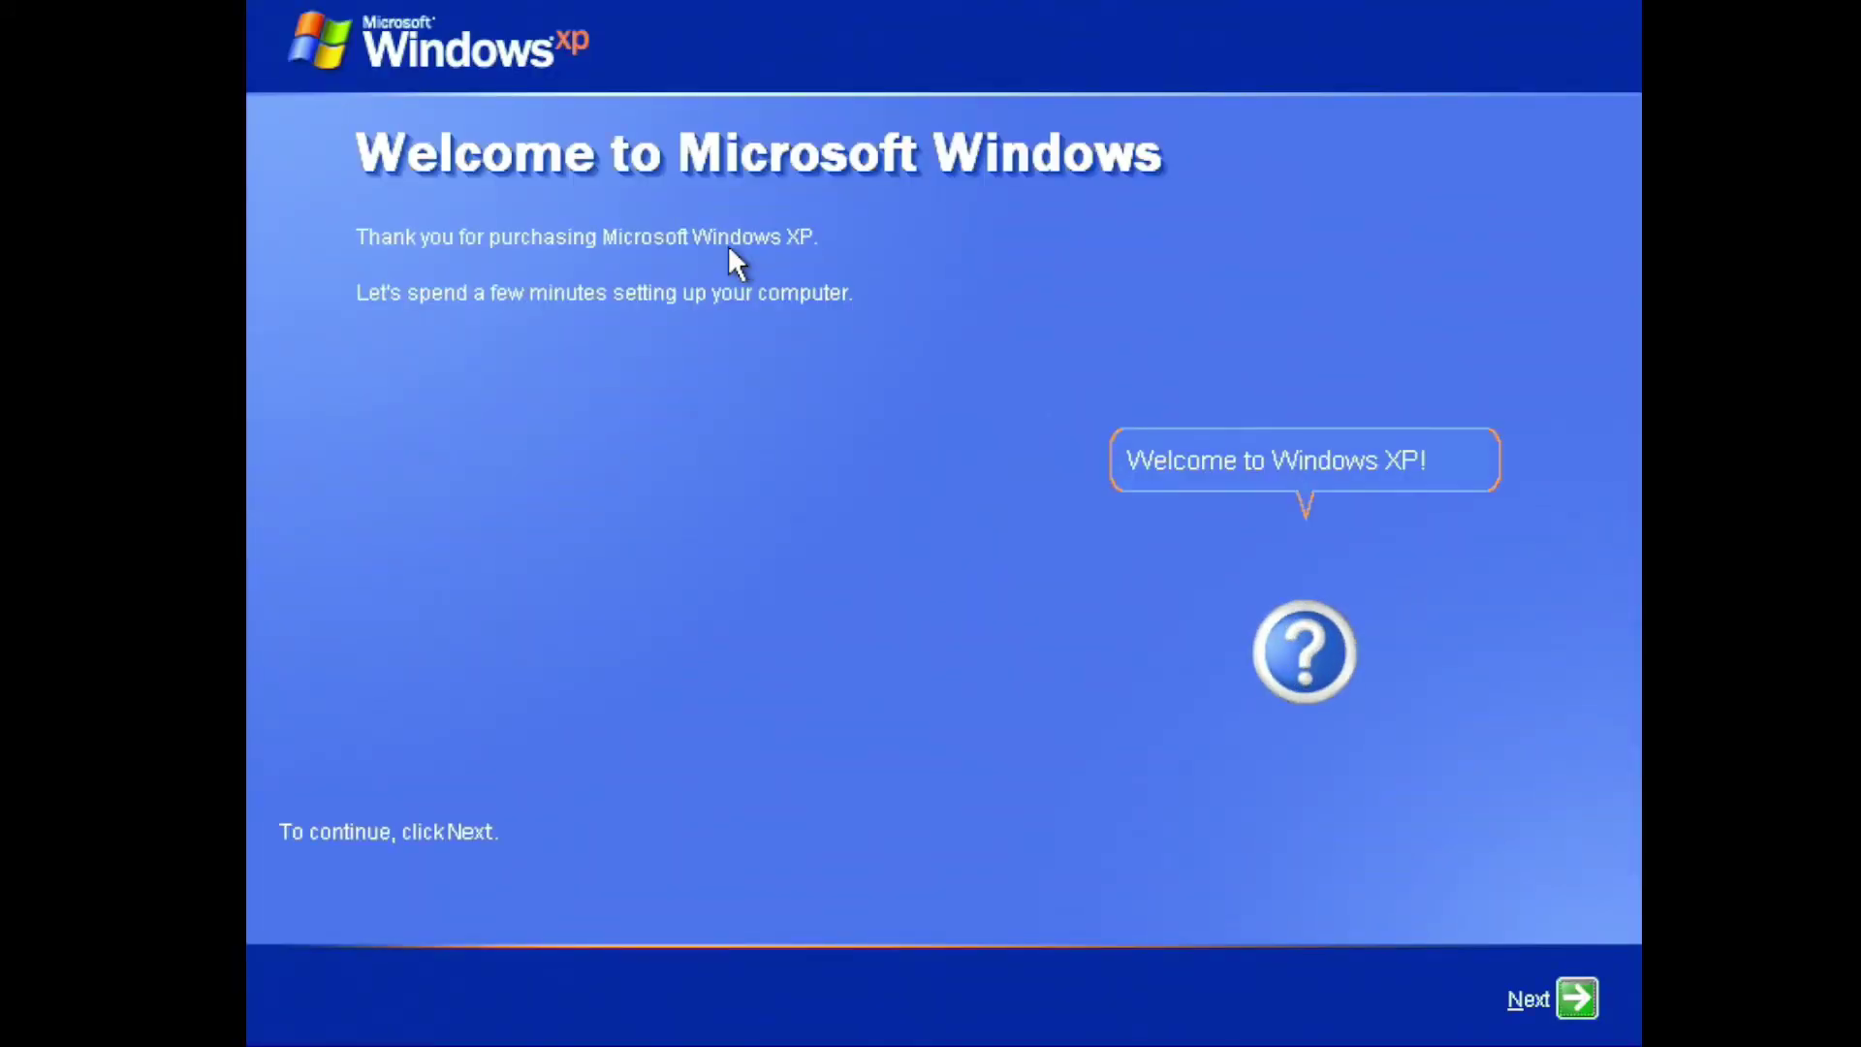
Choose 'No, remind me every few days' for activation and enter the owner's name as user
left_click(1563, 999)
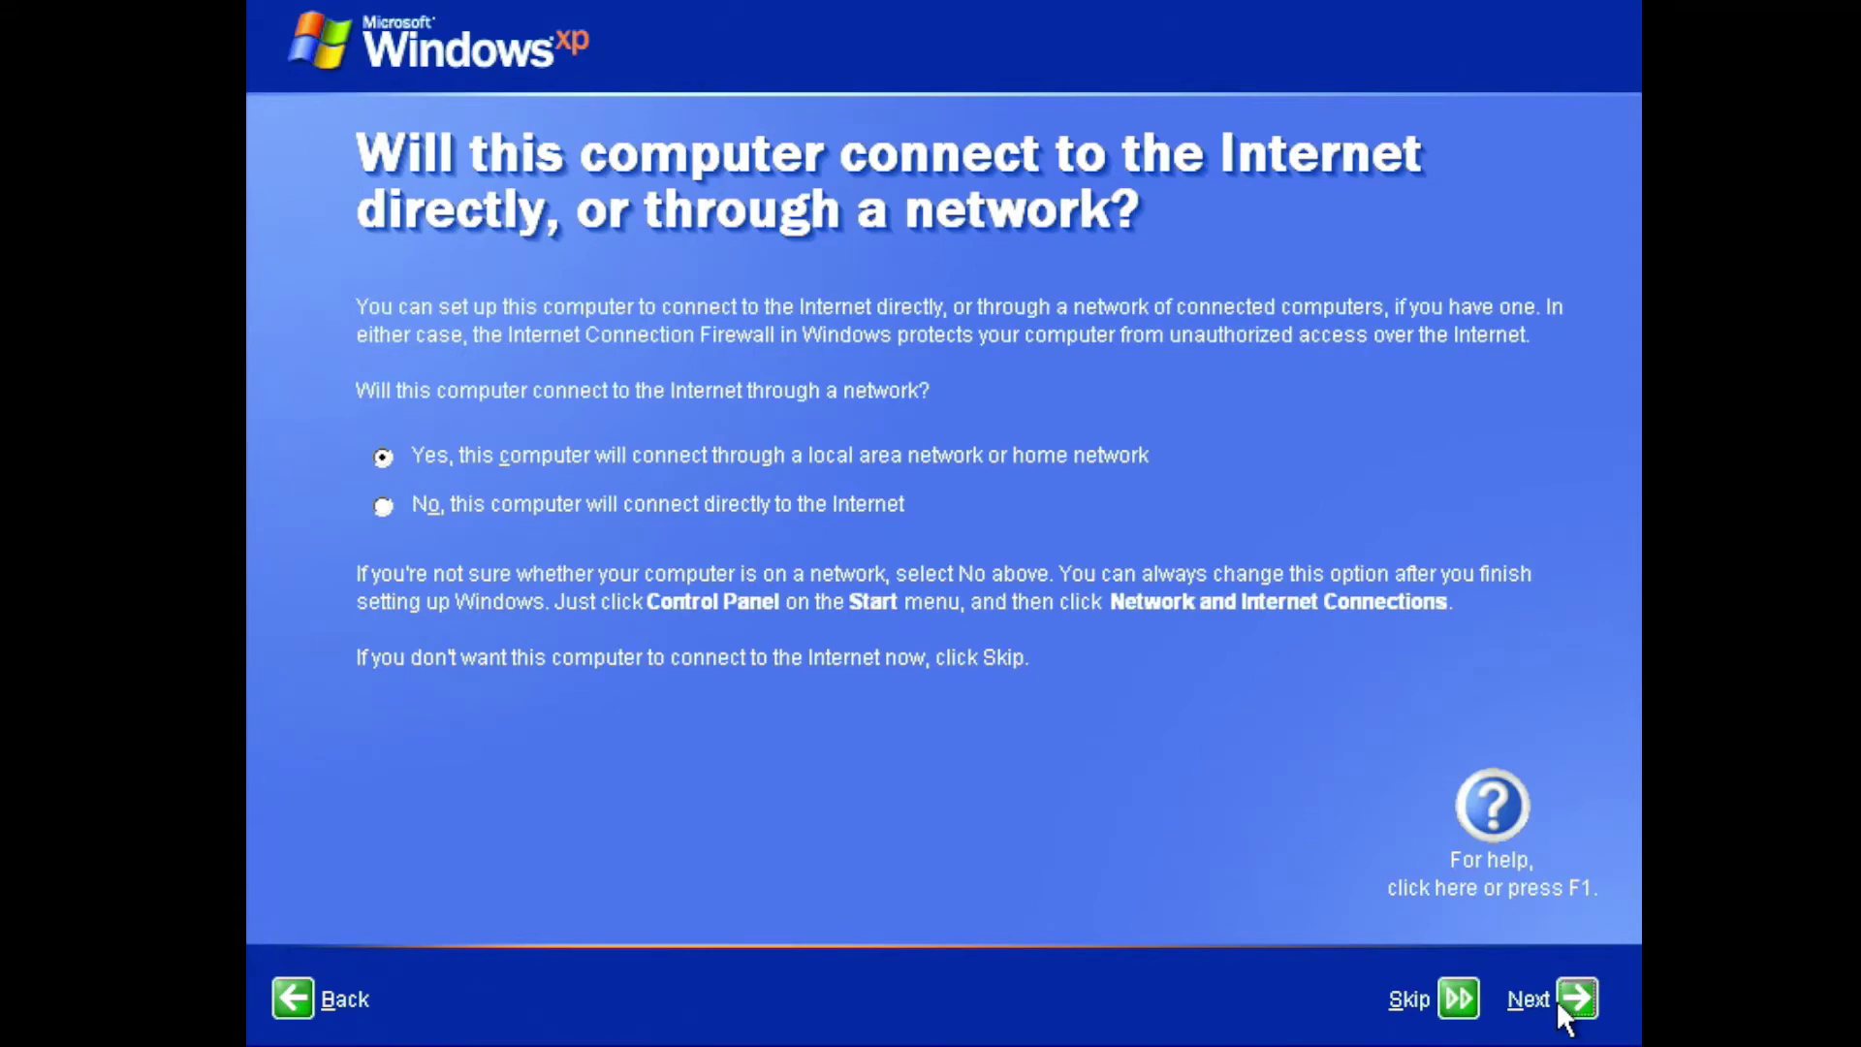
left_click(1556, 1001)
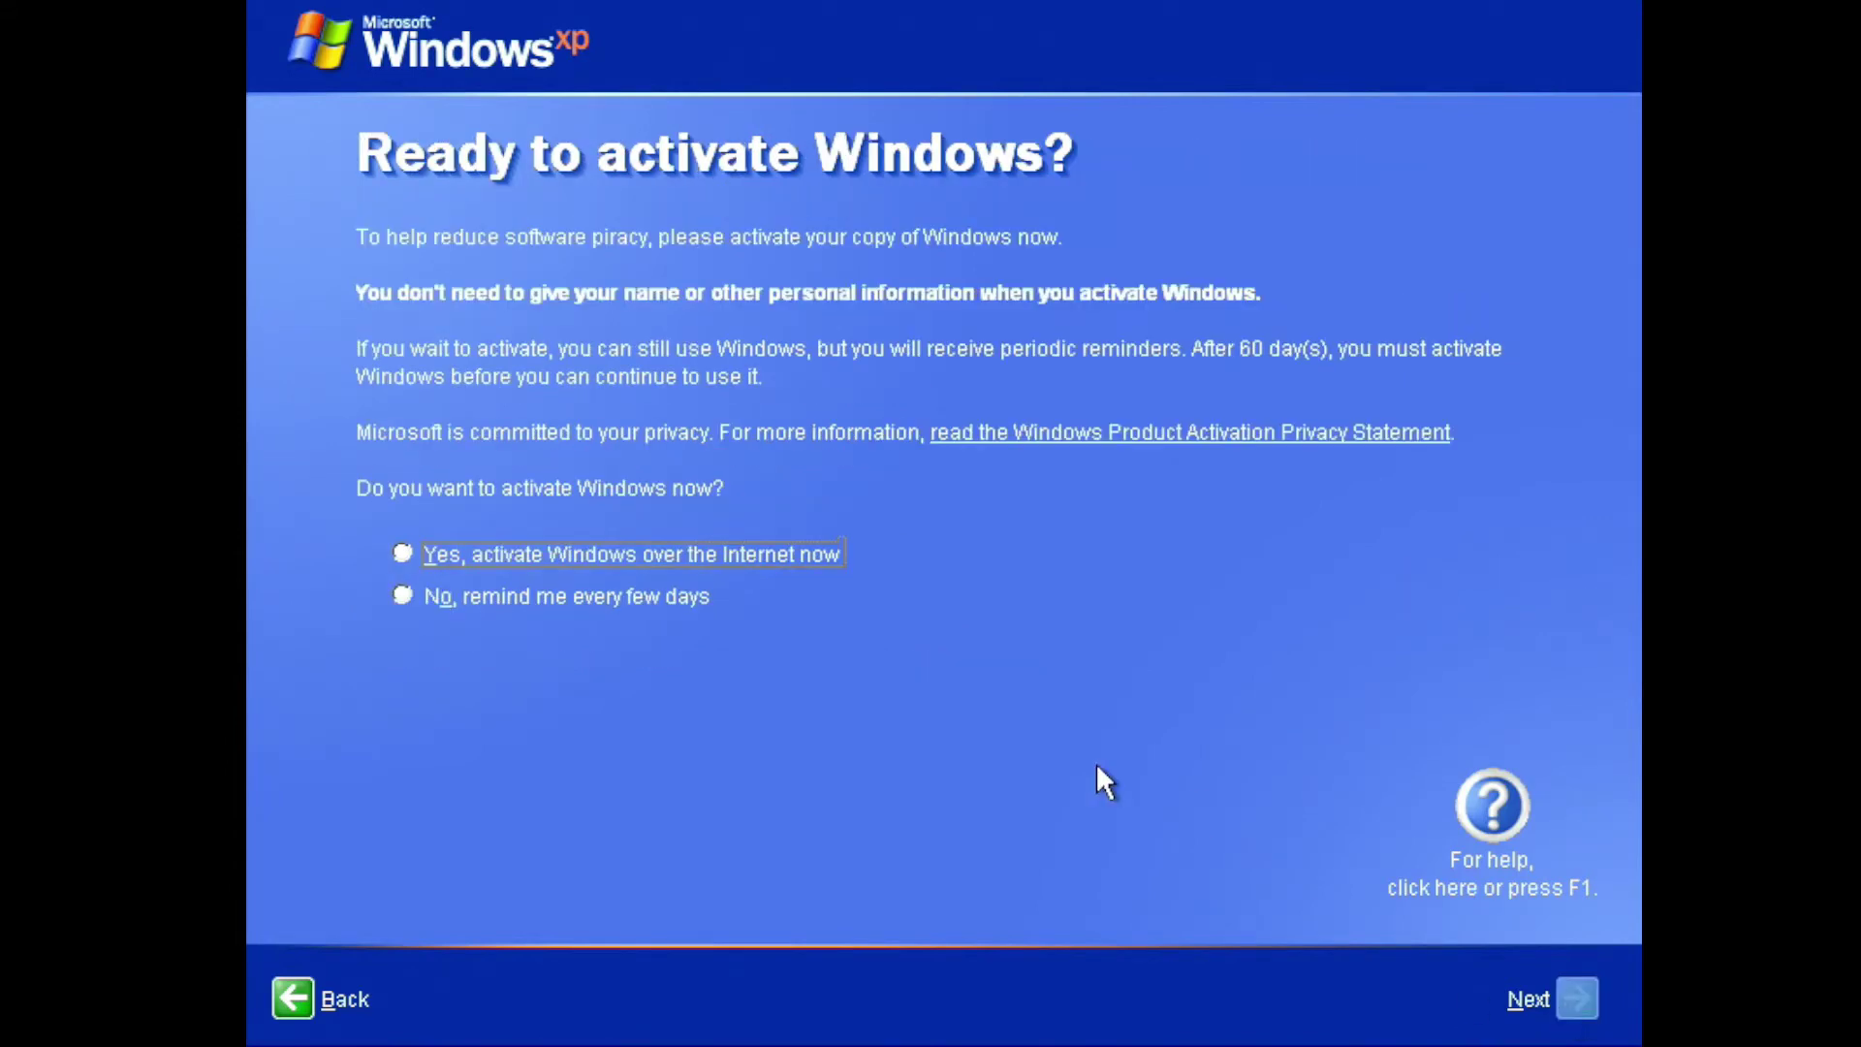
left_click(645, 601)
left_click(1570, 1000)
type("Chris Len")
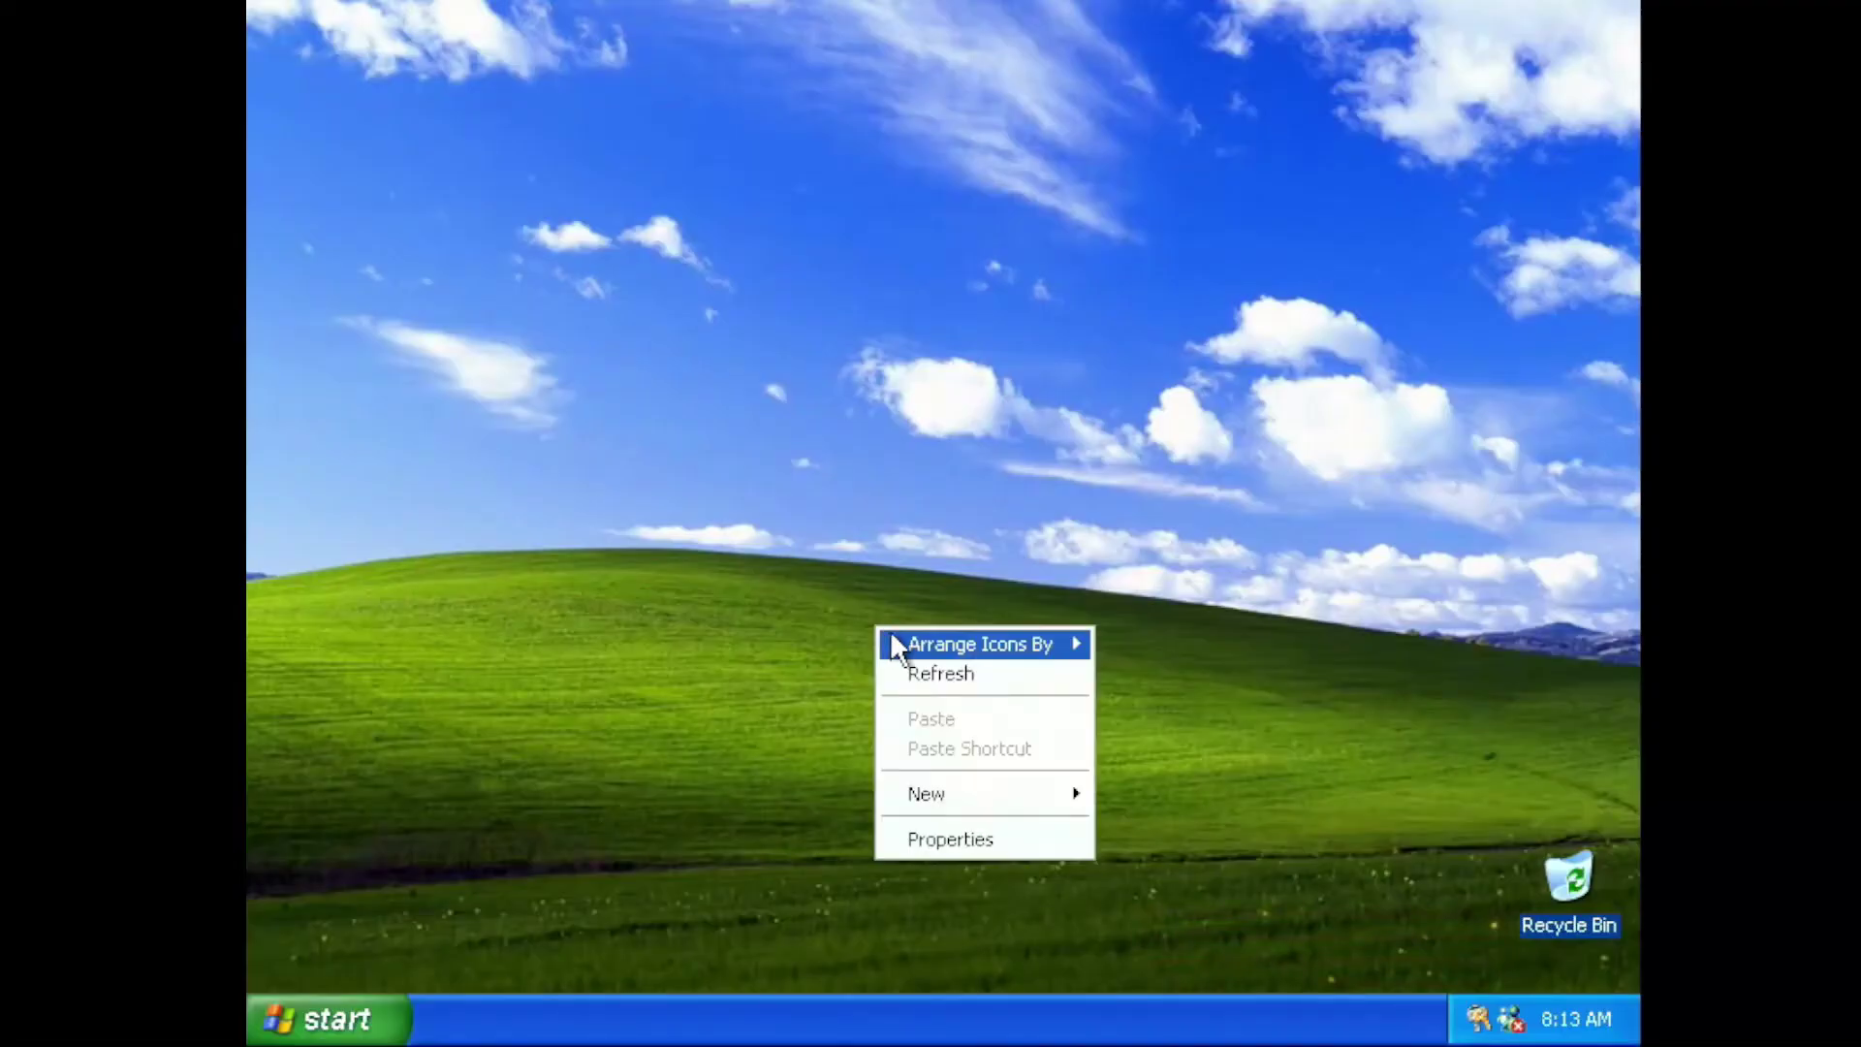
left_click(984, 842)
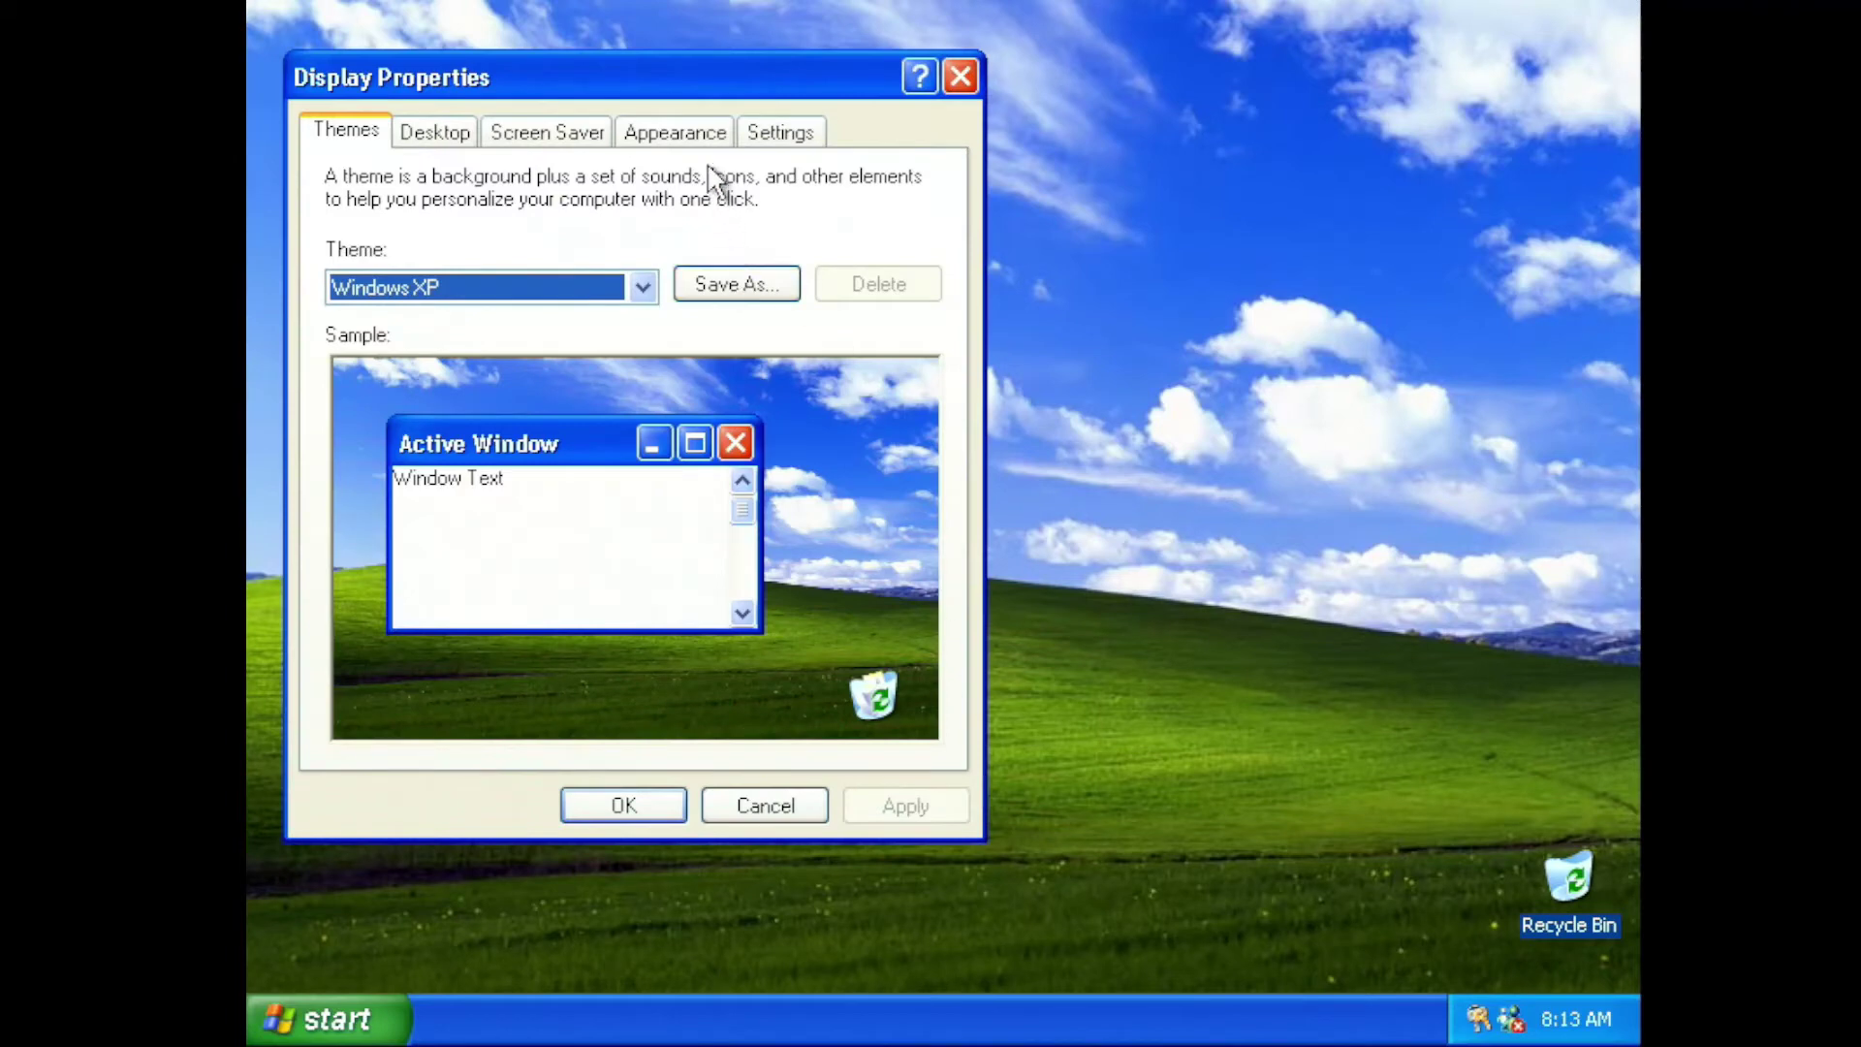
left_click(754, 139)
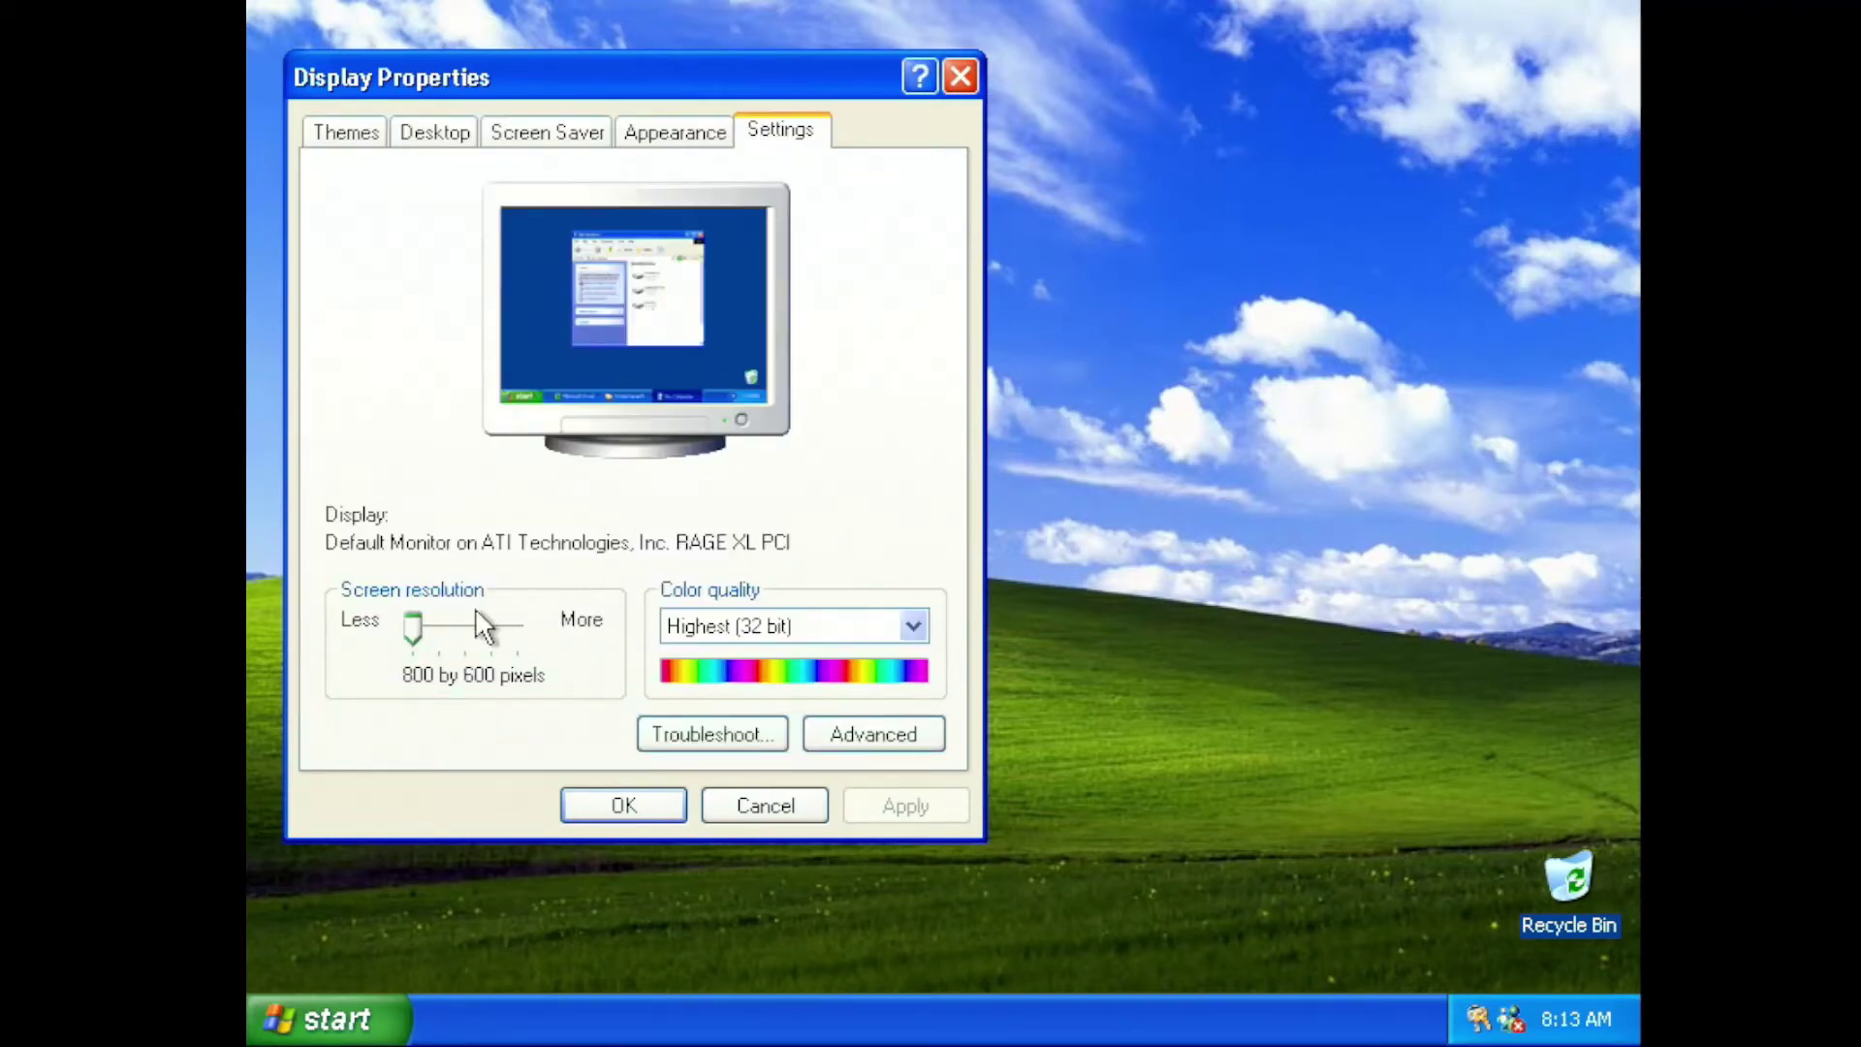
left_click(455, 630)
left_click(489, 632)
left_click(502, 631)
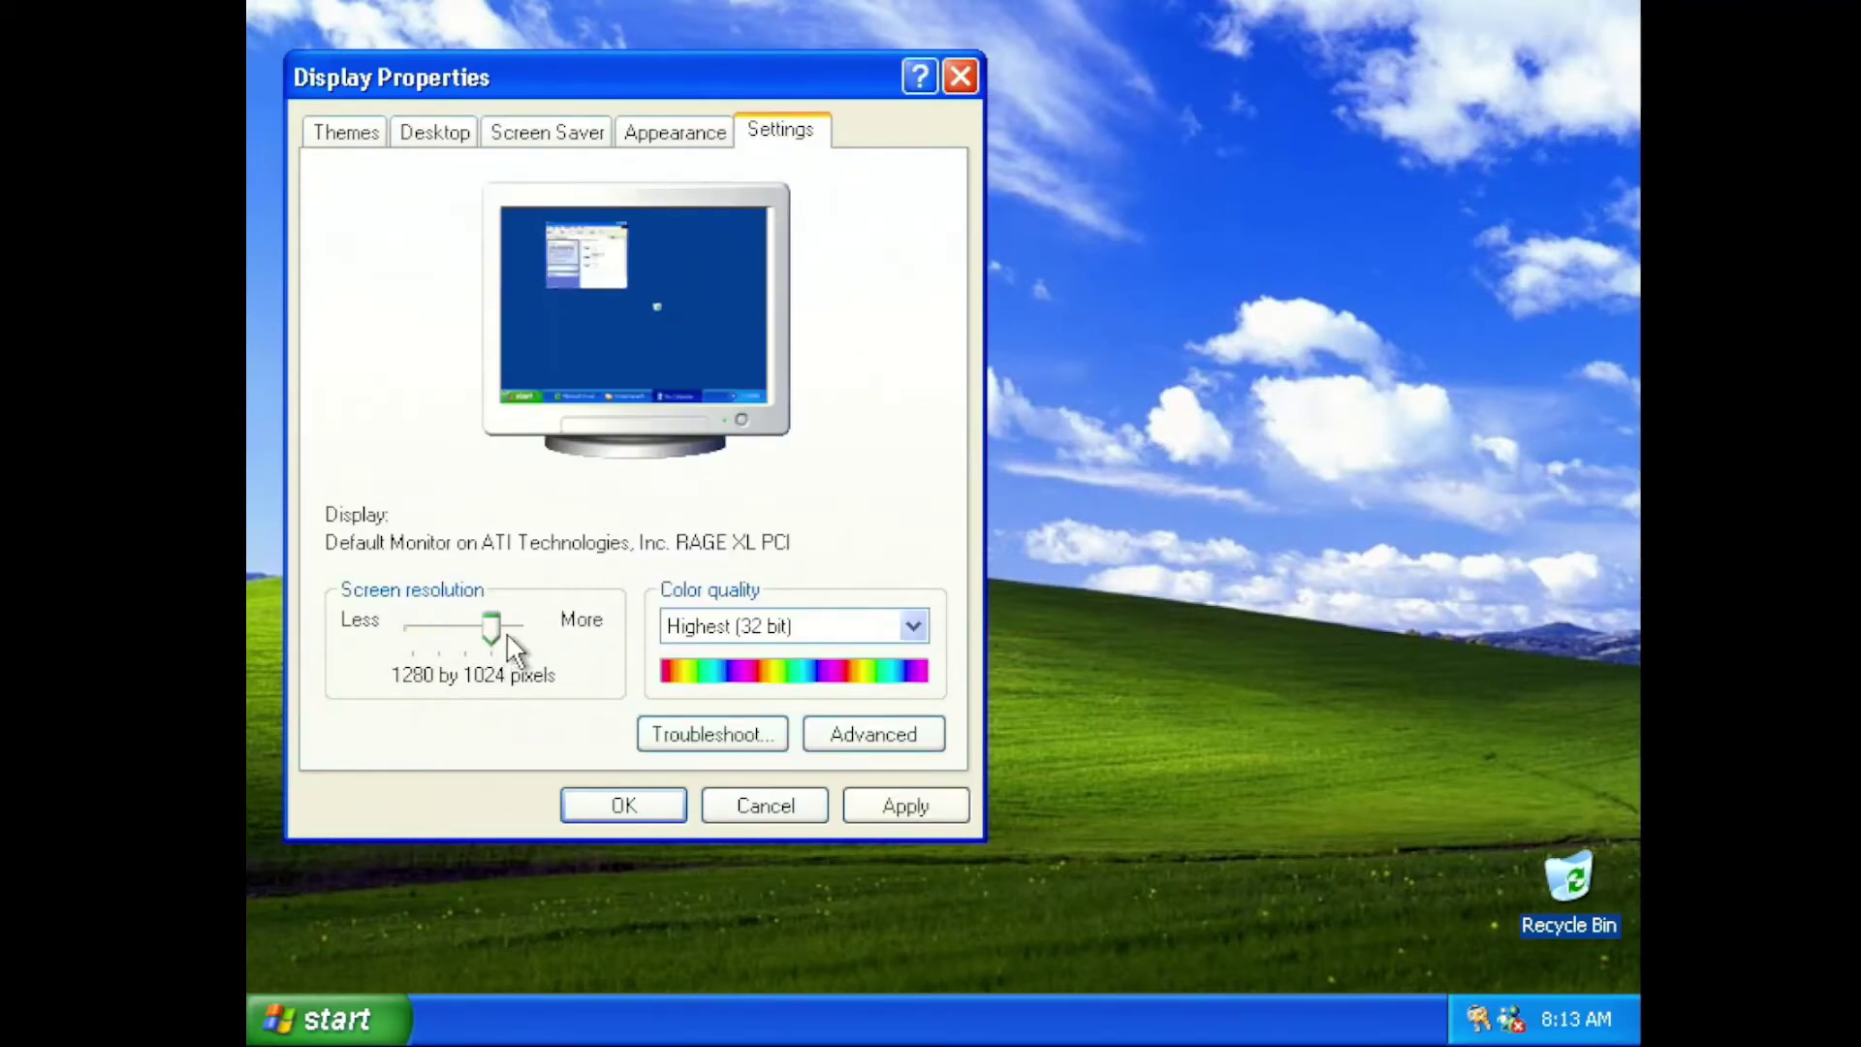
left_click(510, 631)
left_click_drag(508, 632, 415, 630)
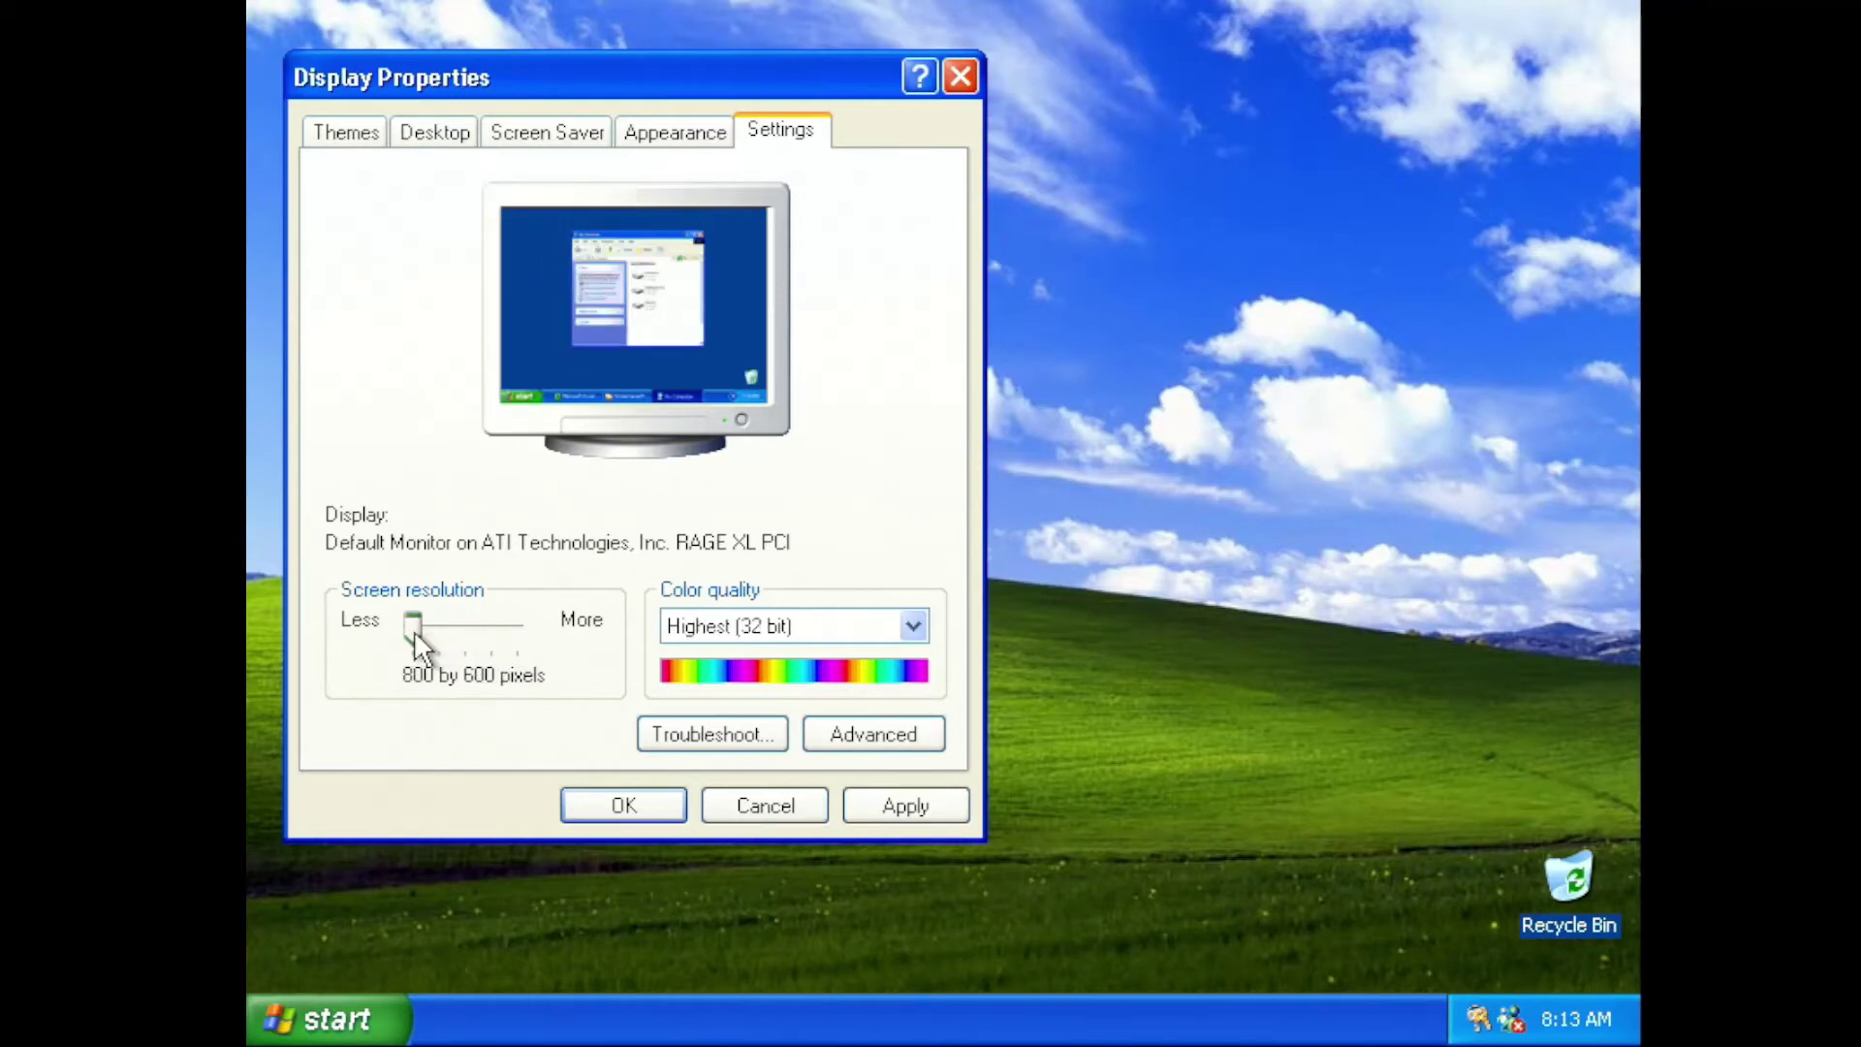
left_click(559, 130)
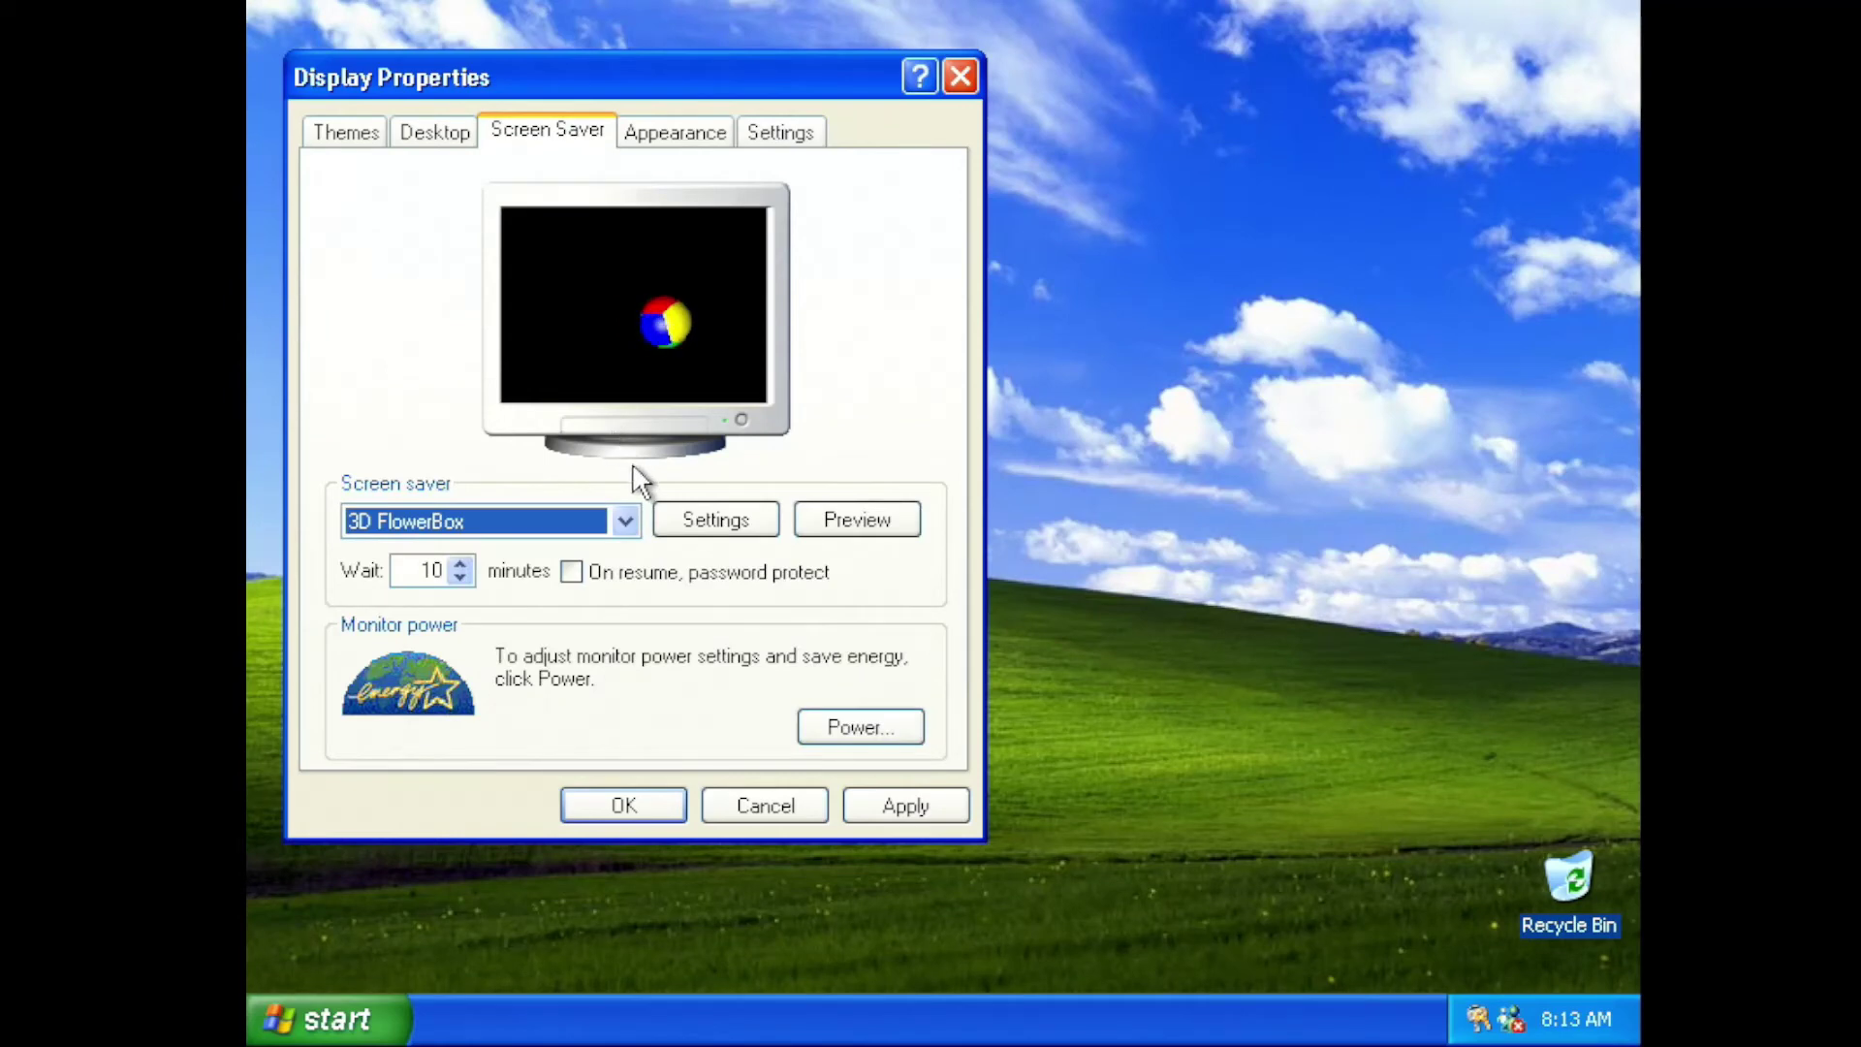
left_click(690, 523)
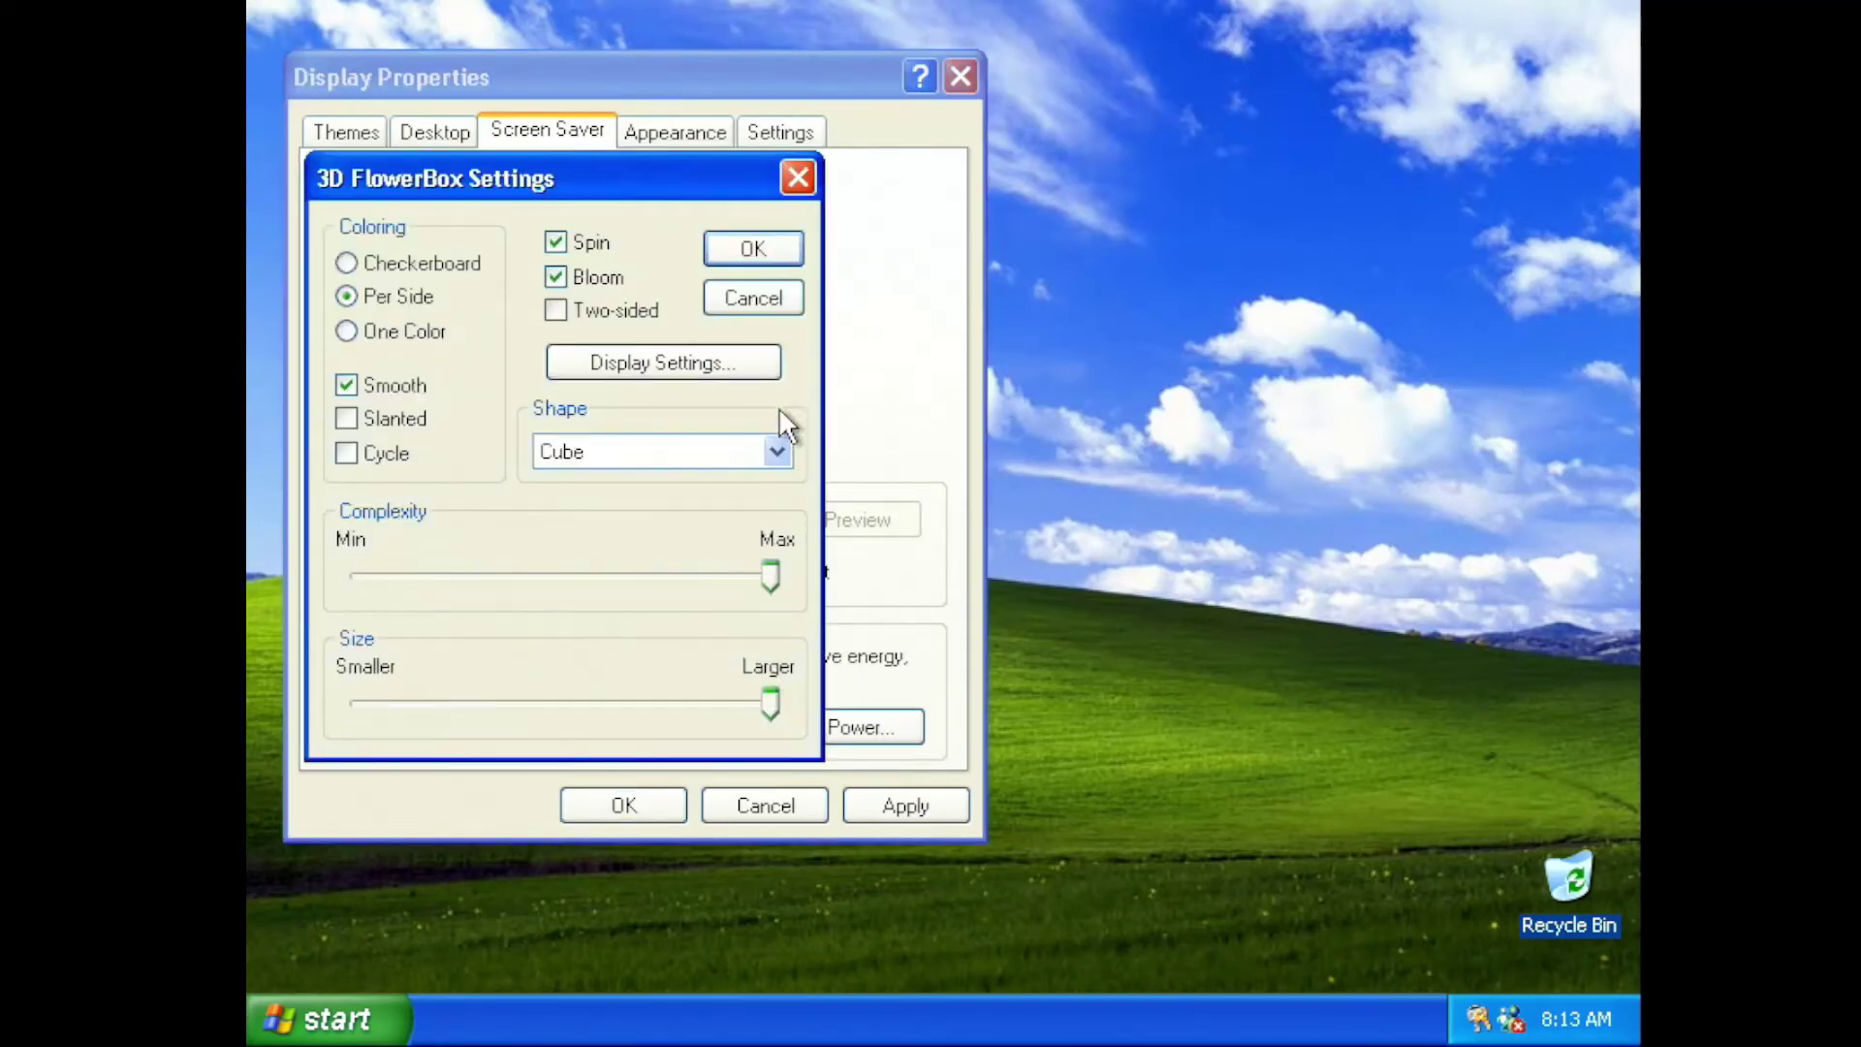
left_click(753, 253)
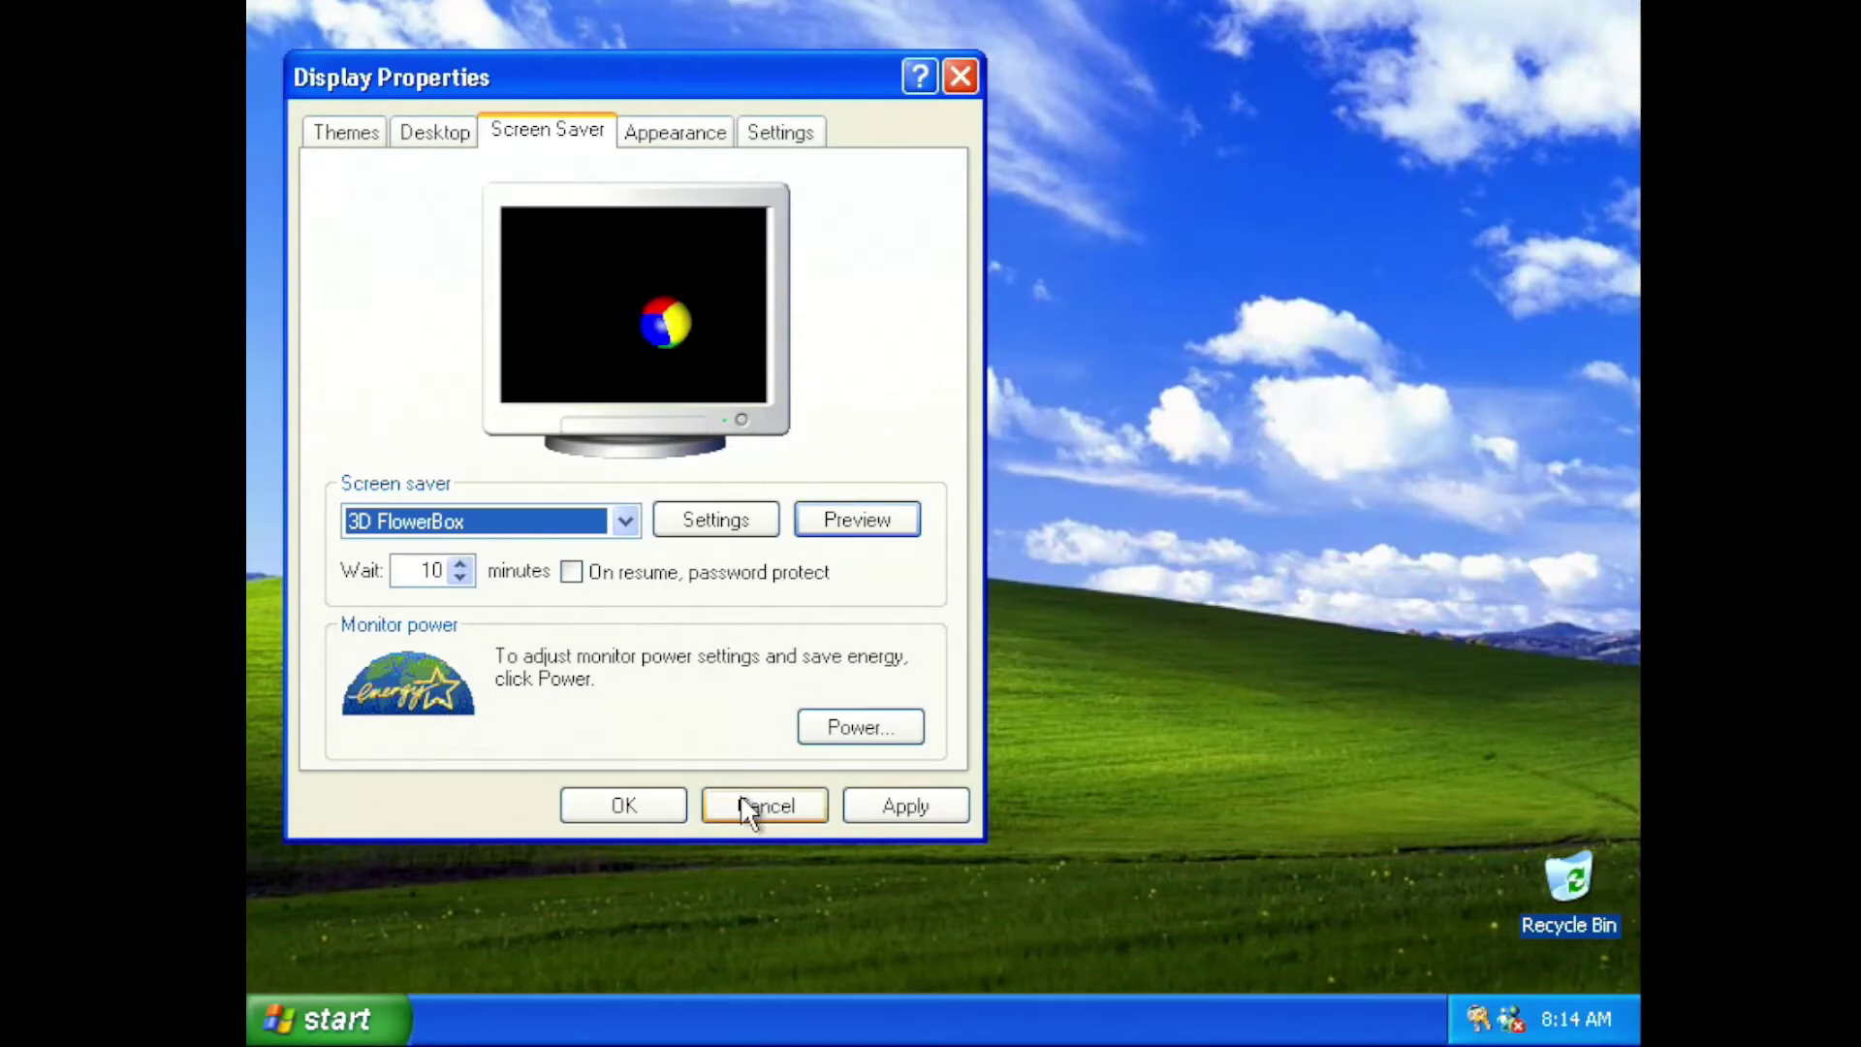
left_click(750, 807)
Open My Computer's System Properties and launch Device Manager from the Hardware tab
left_click(370, 1013)
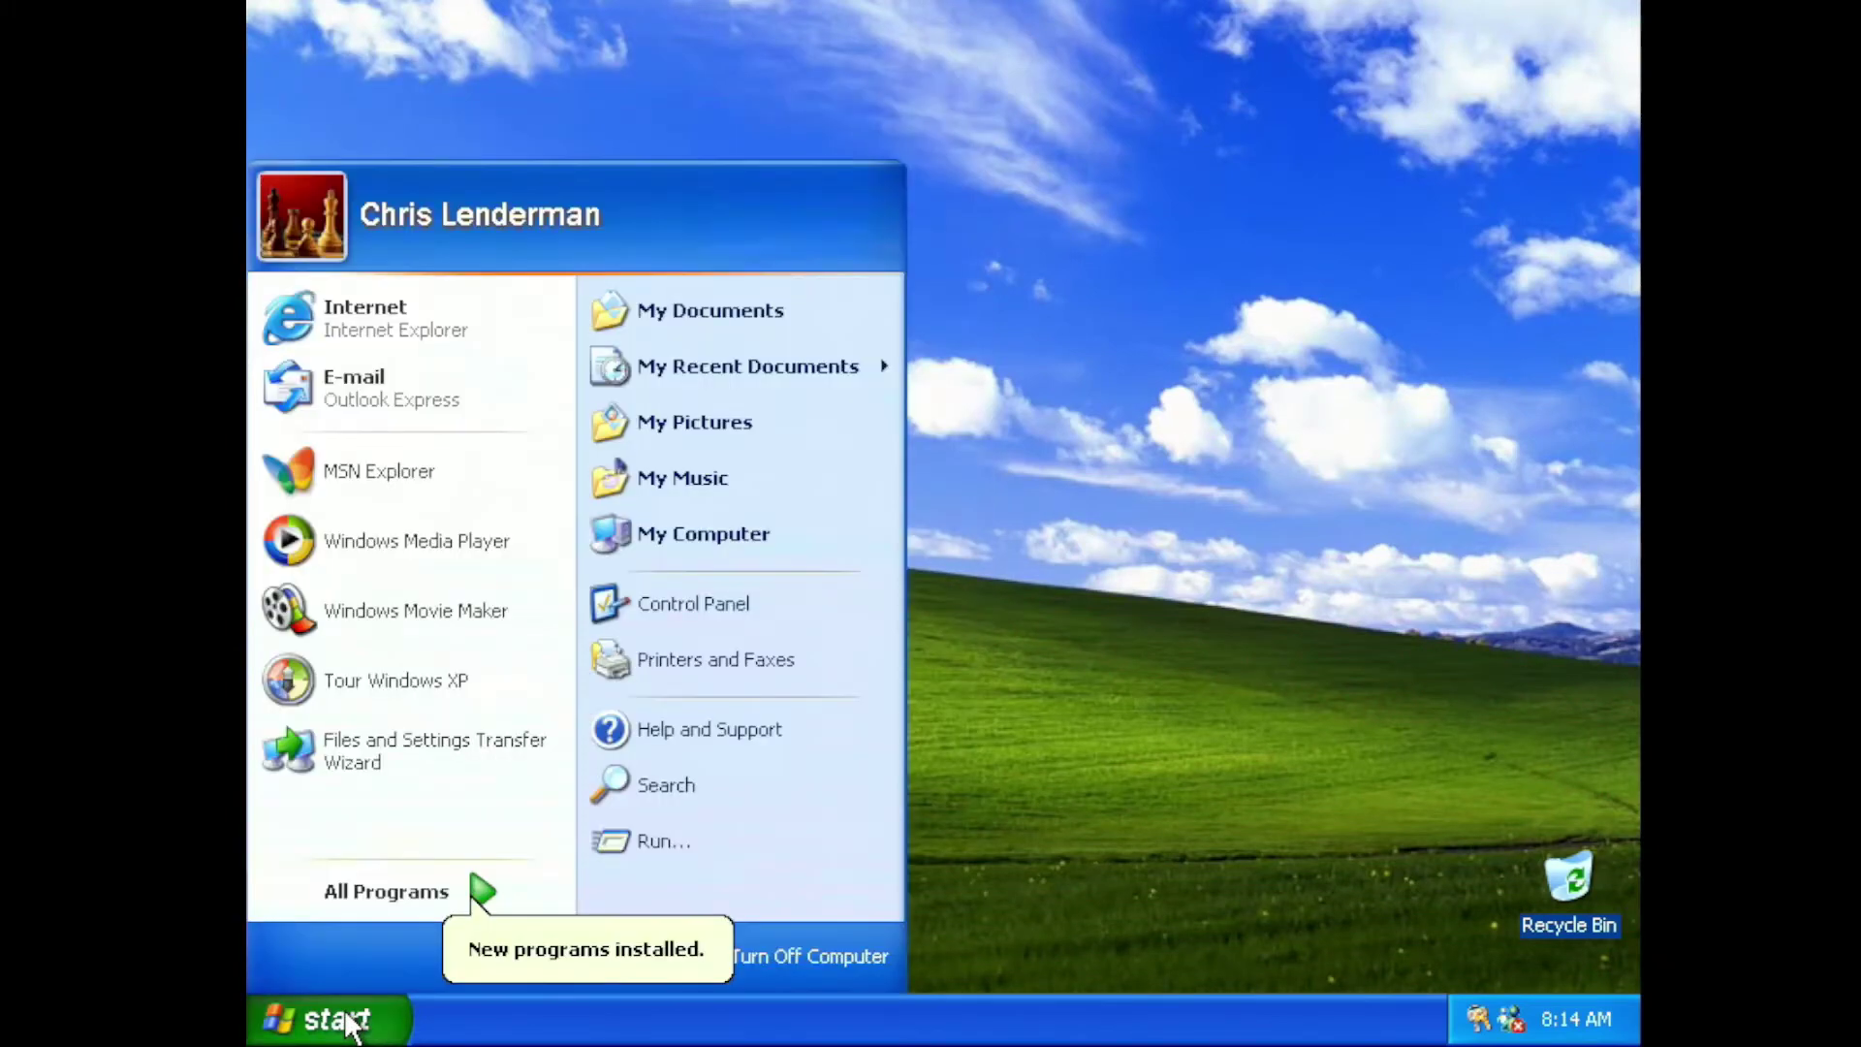
right_click(773, 550)
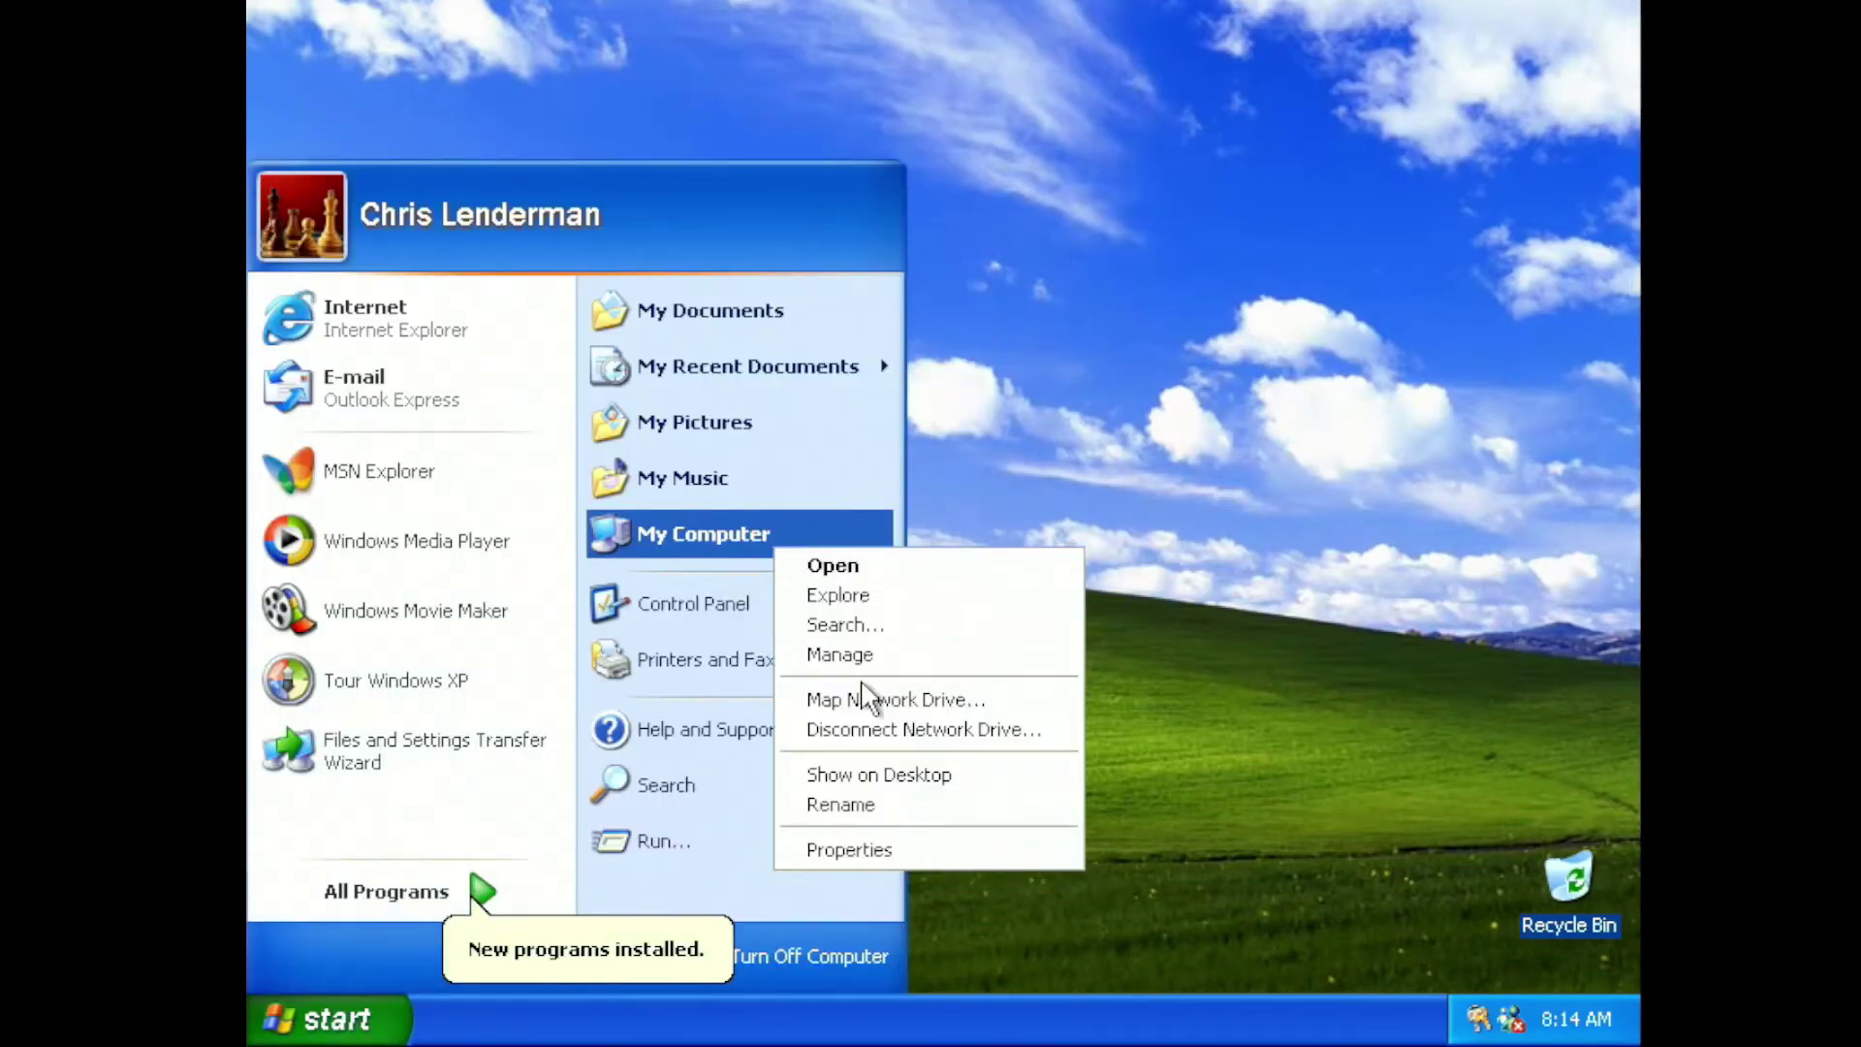
left_click(876, 847)
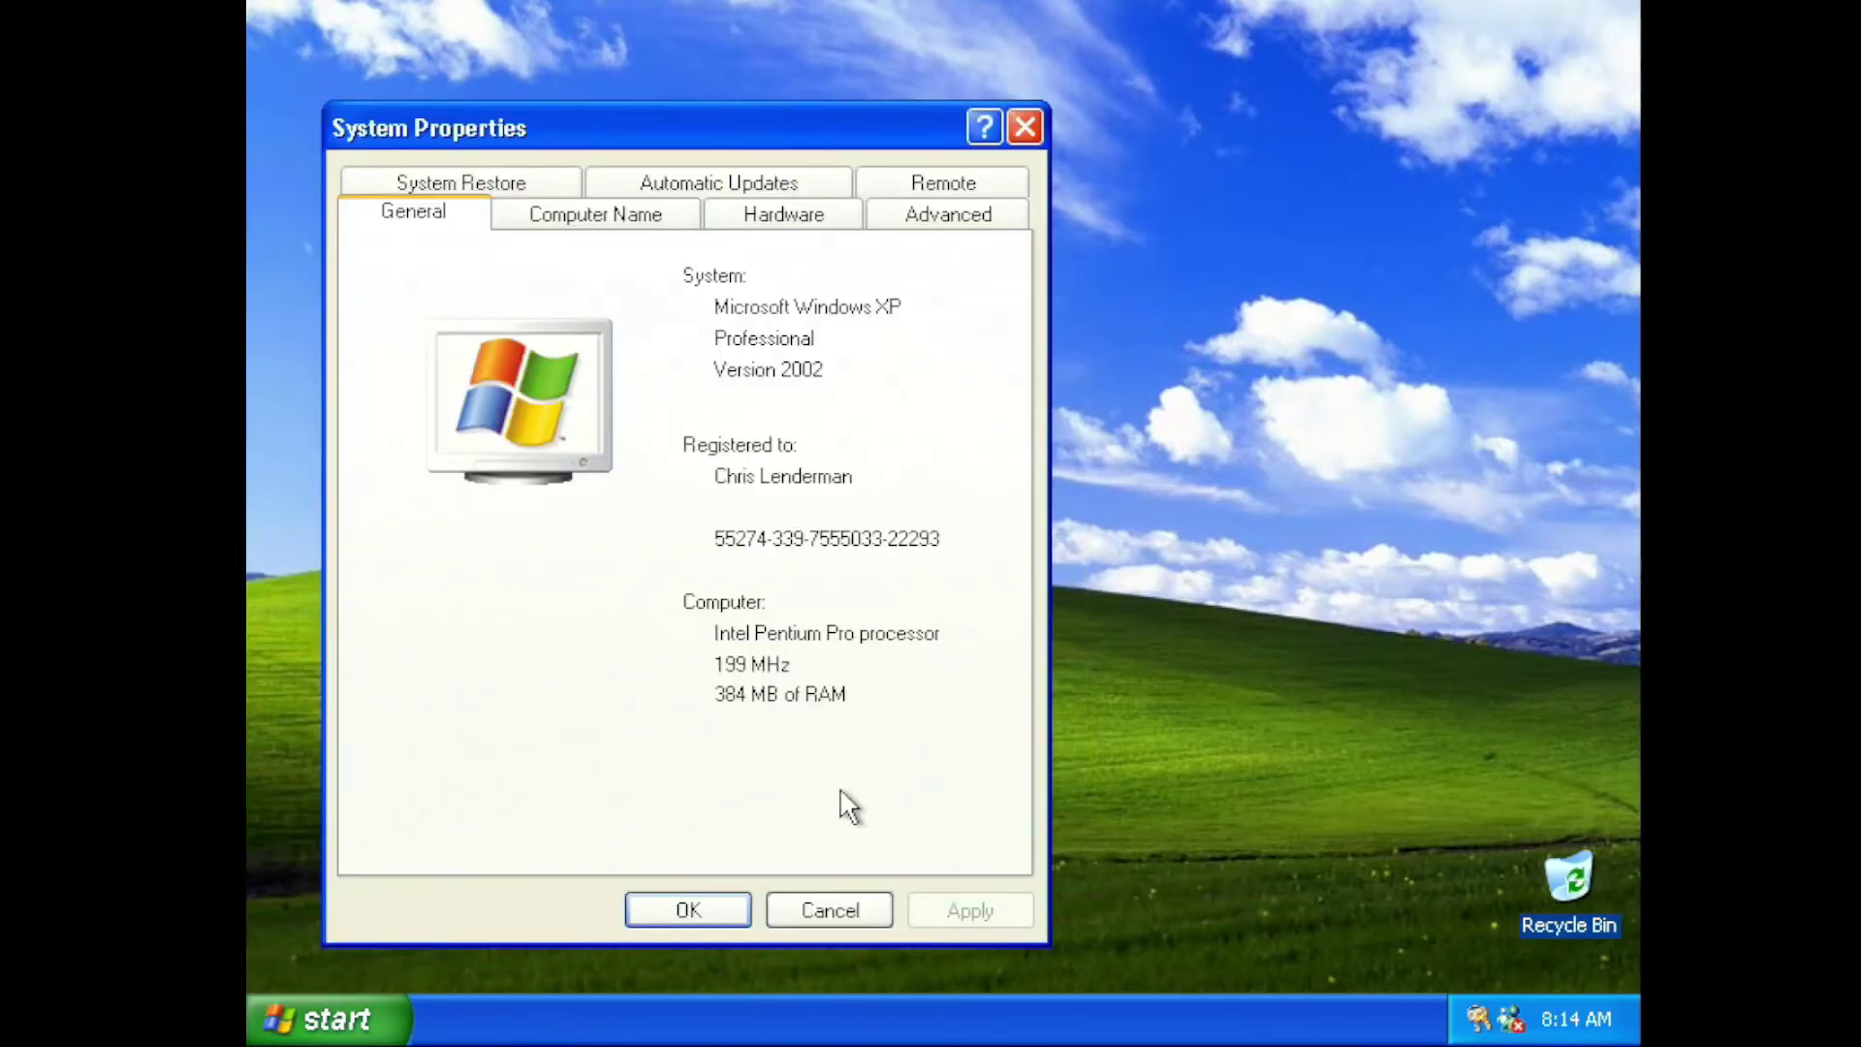
left_click(814, 216)
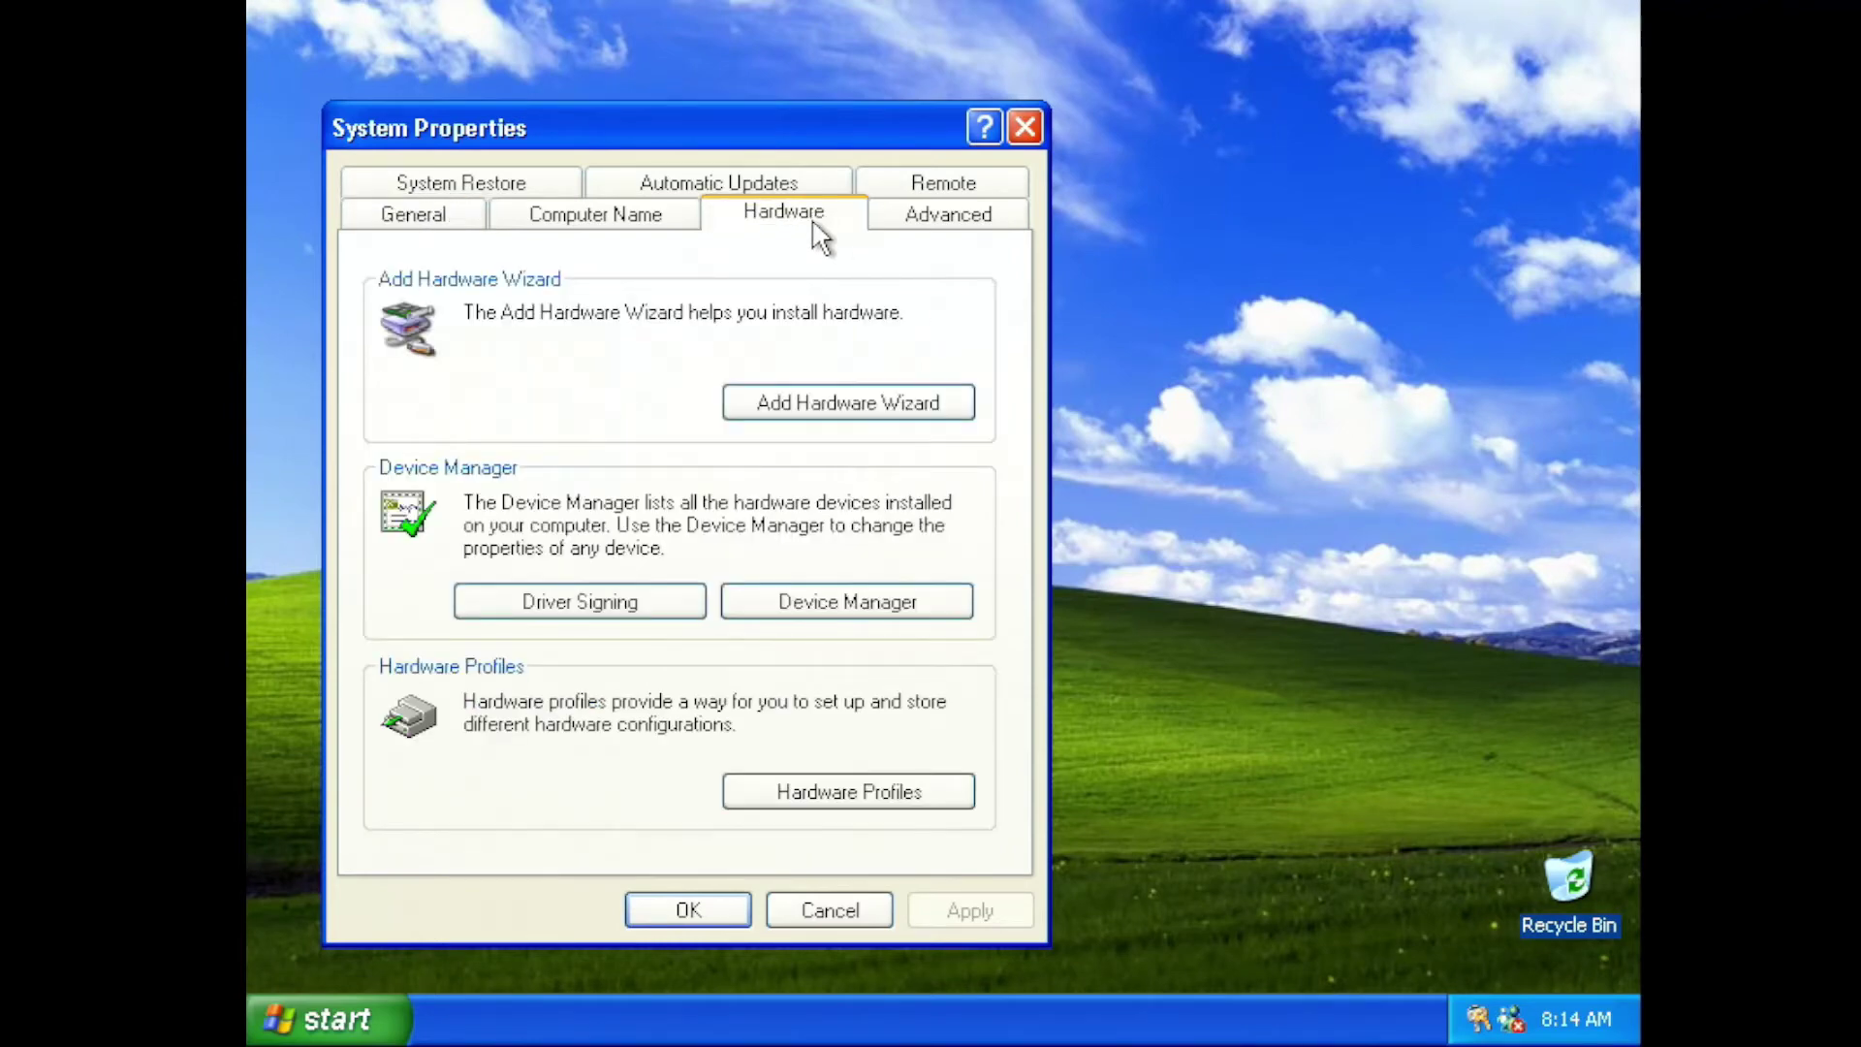
left_click(882, 593)
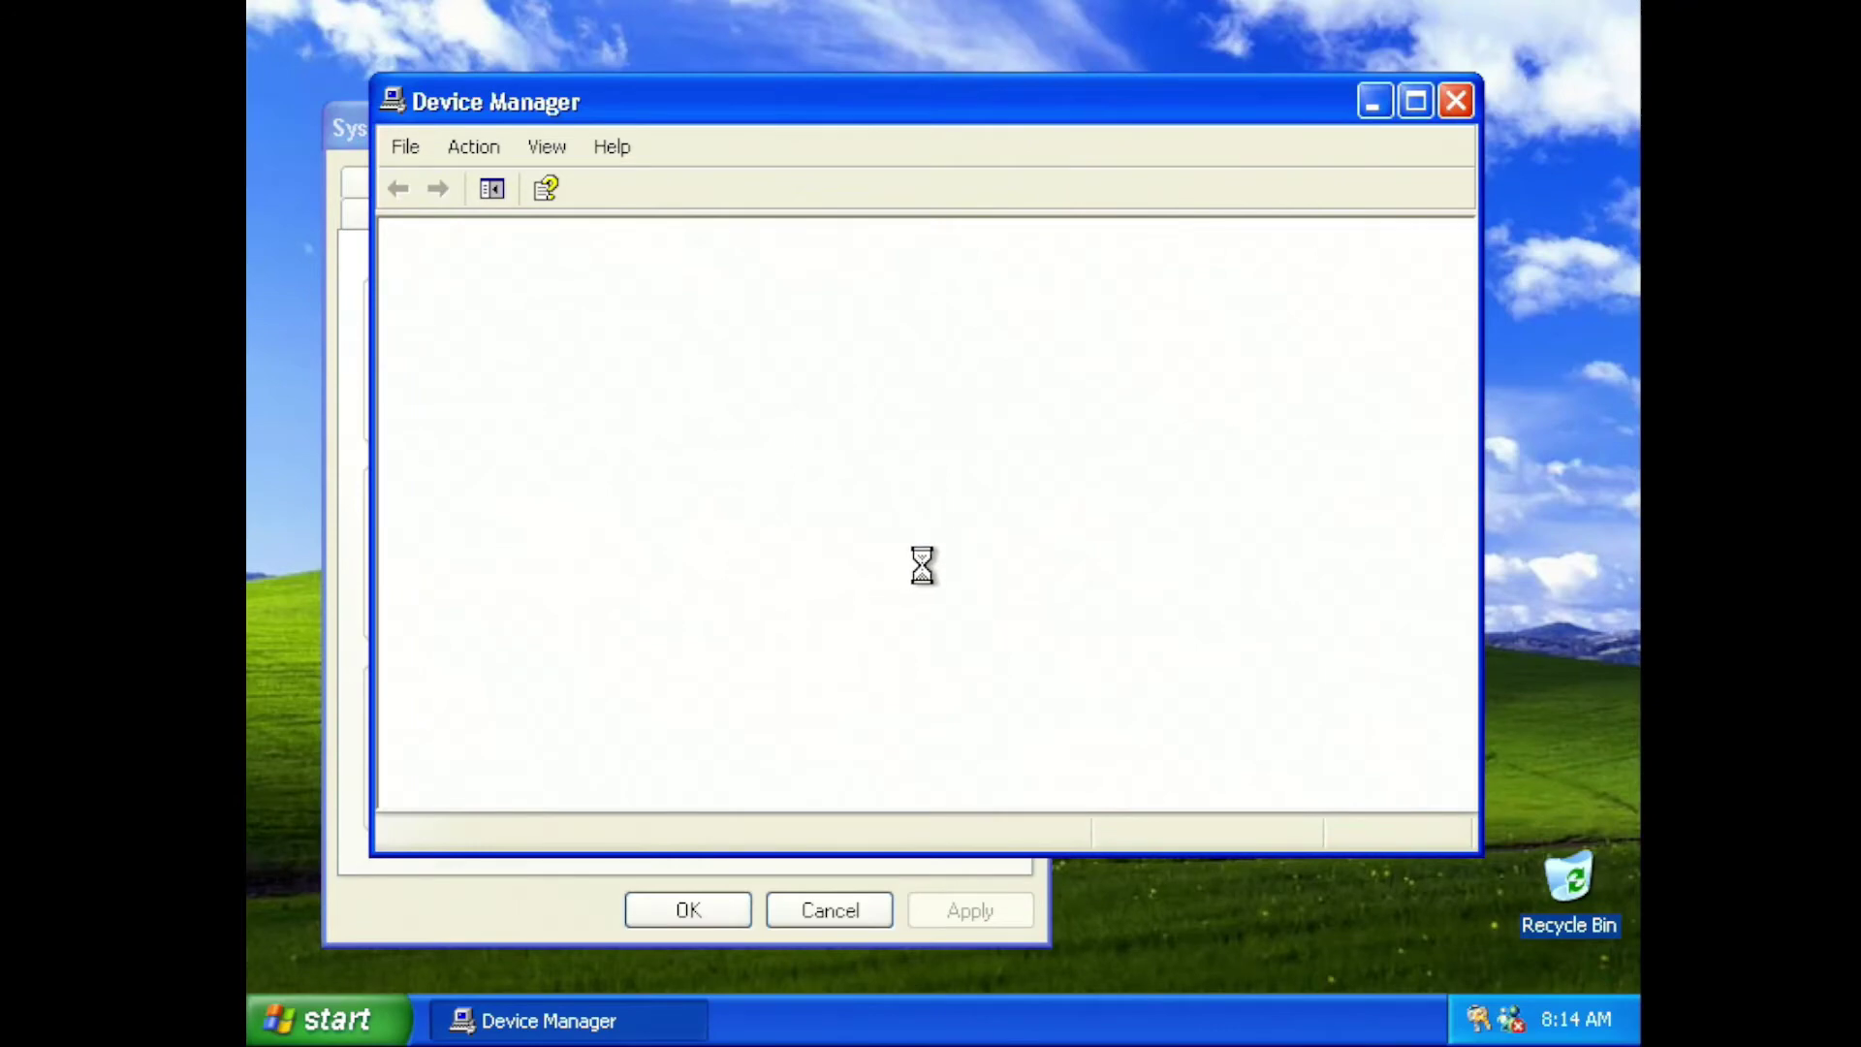
Maximize Device Manager and expand Computer, Disk drives, Display adapters, DVD/CD-ROM, floppy and IDE categories
left_click(1414, 100)
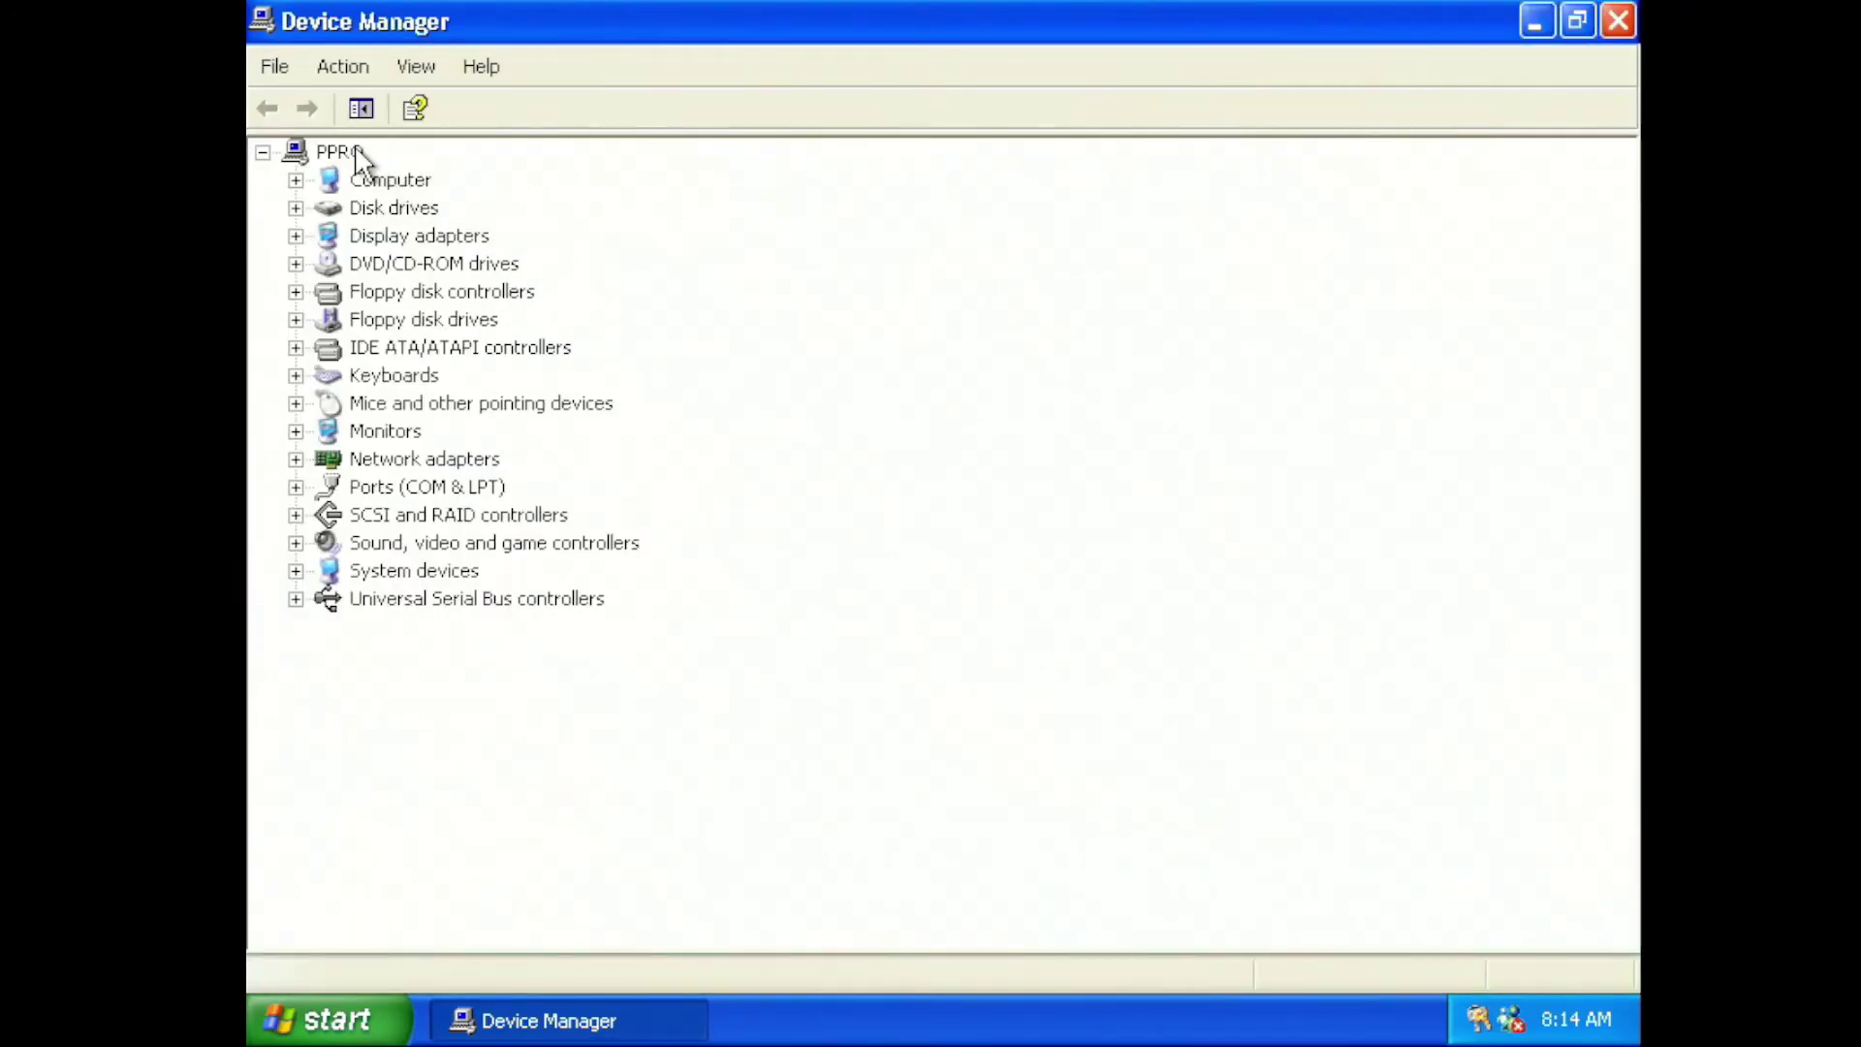
left_click(355, 156)
key("Down")
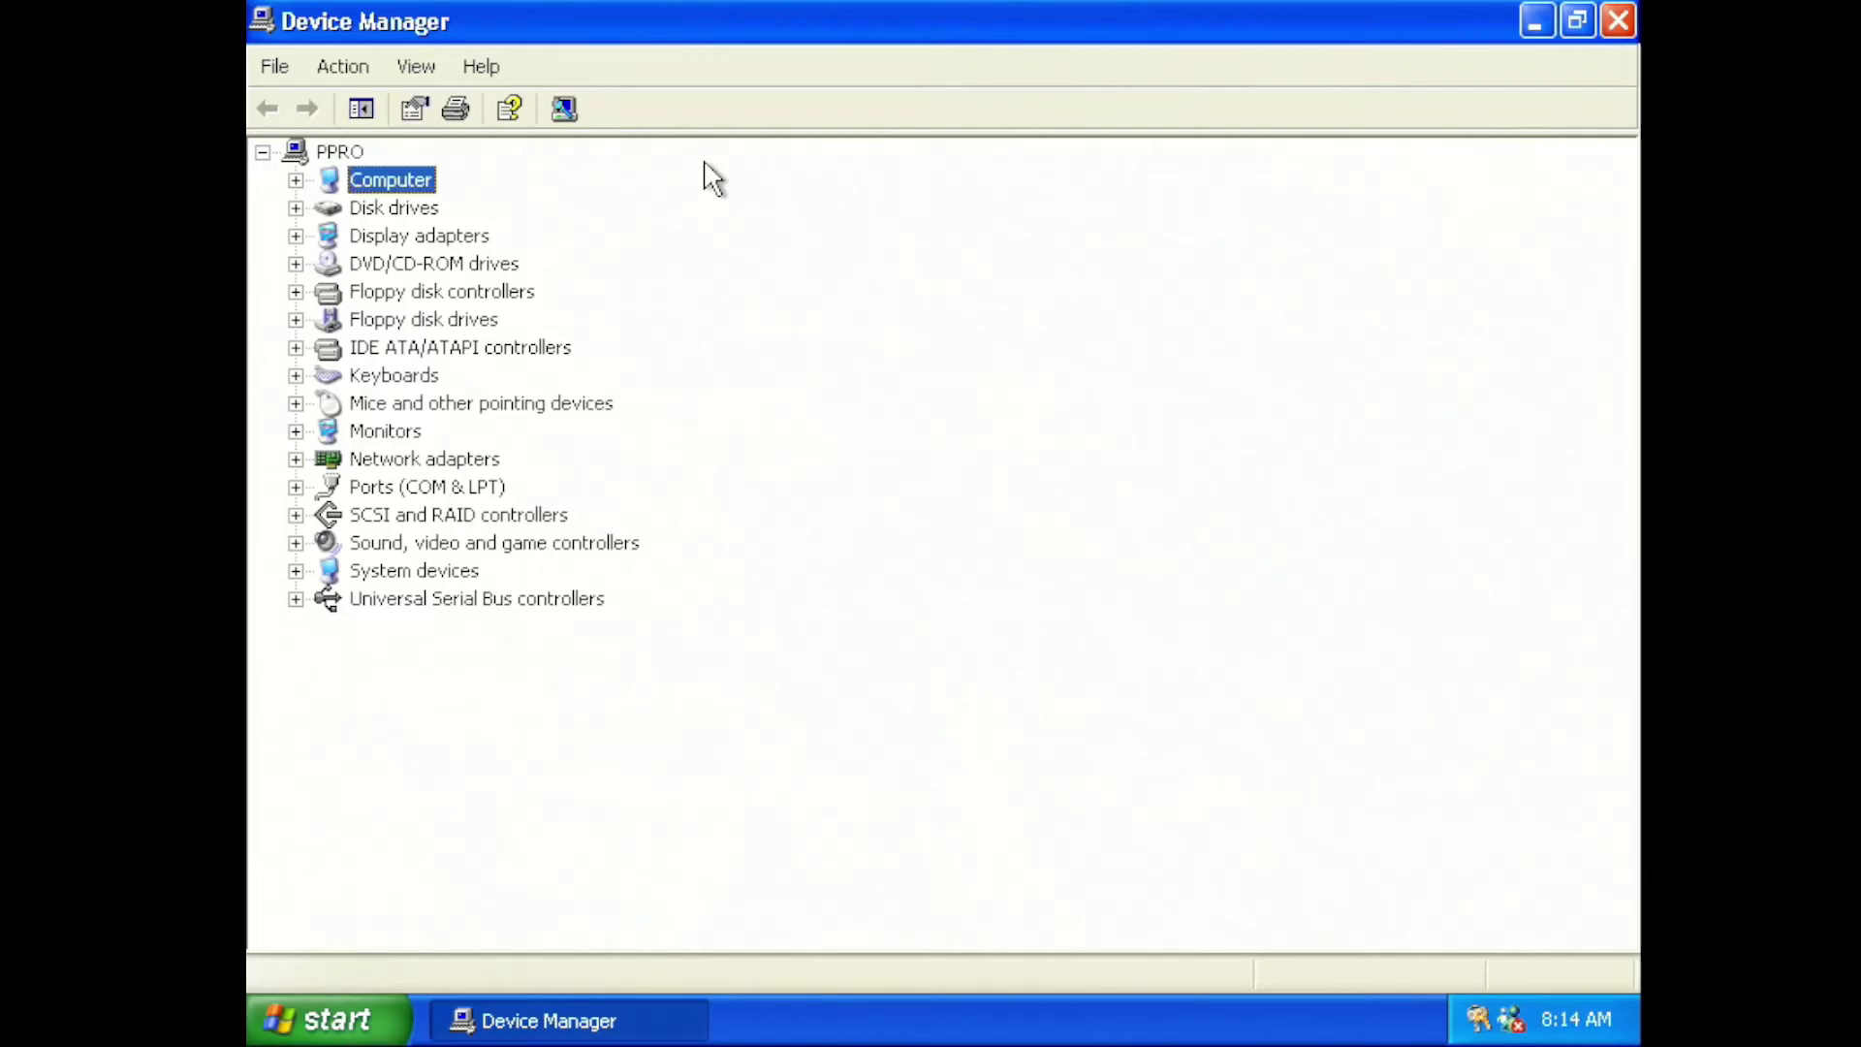
key("Right")
key("Down")
key("Down")
key("Right")
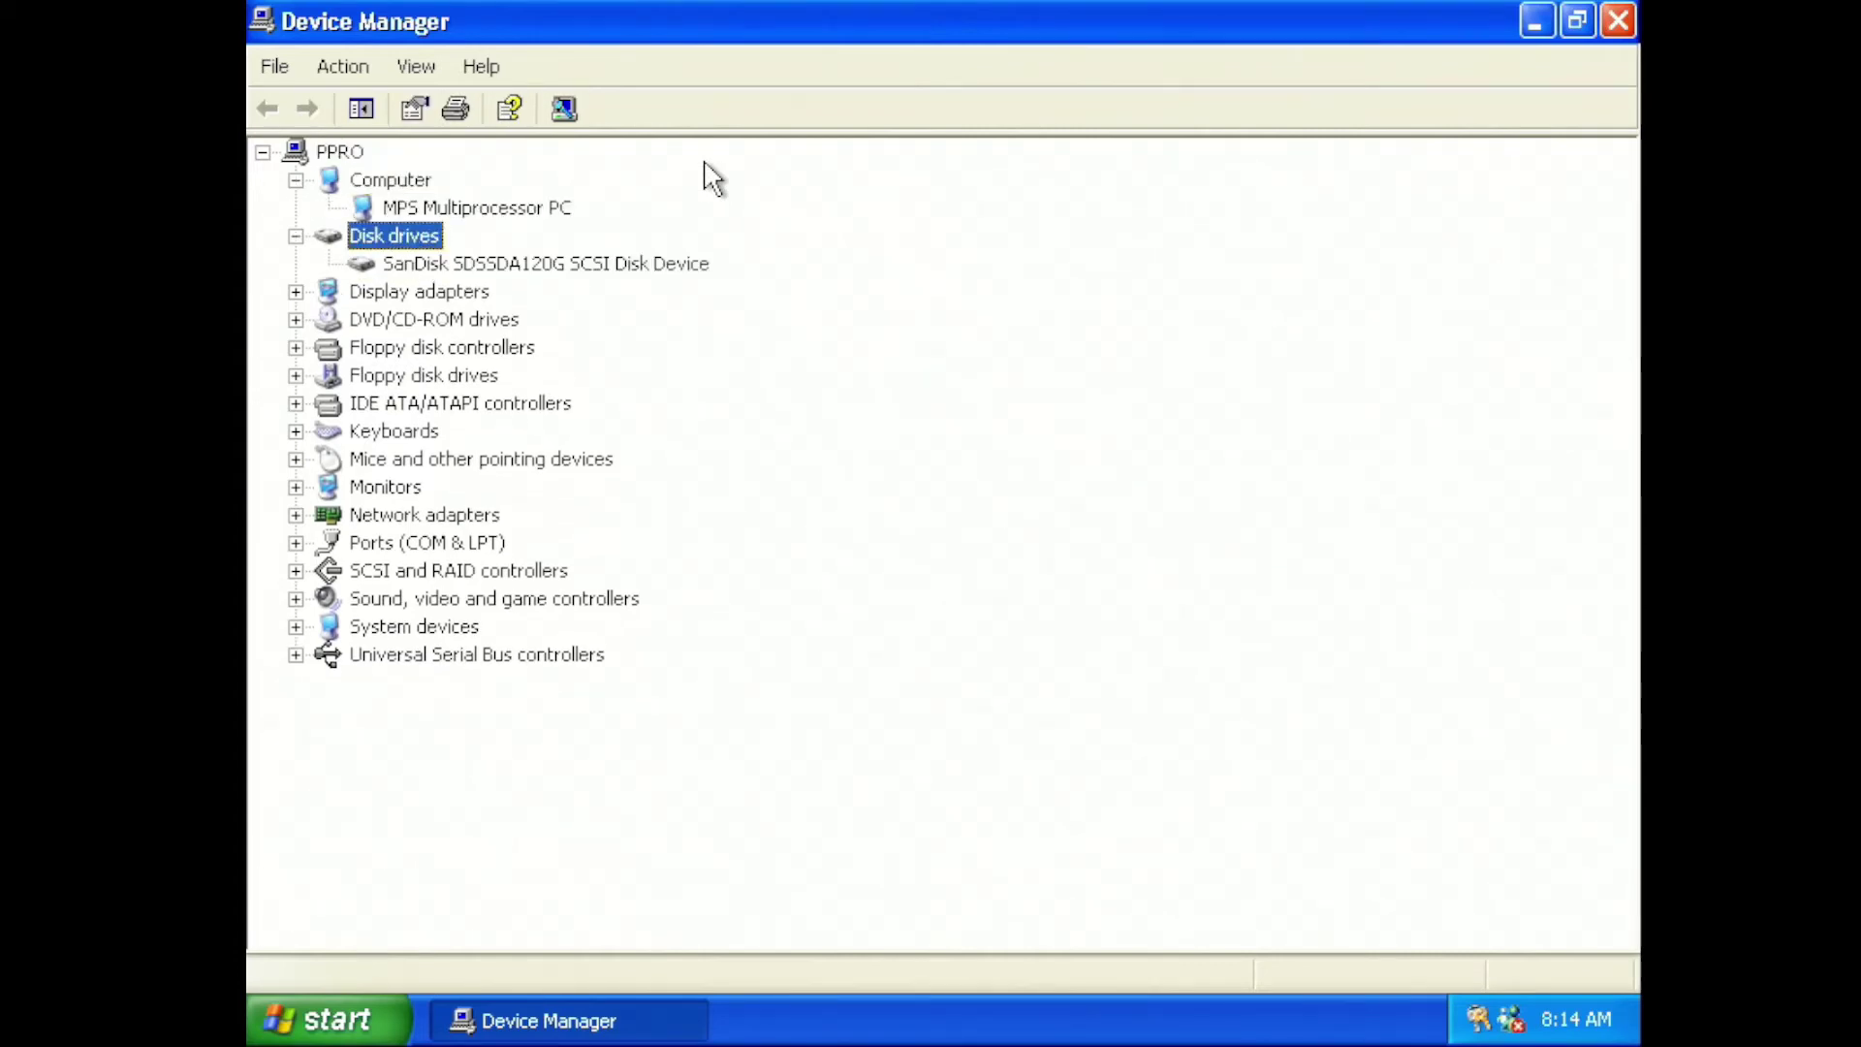
key("Down")
key("Down")
key("Right")
key("Down")
key("Down")
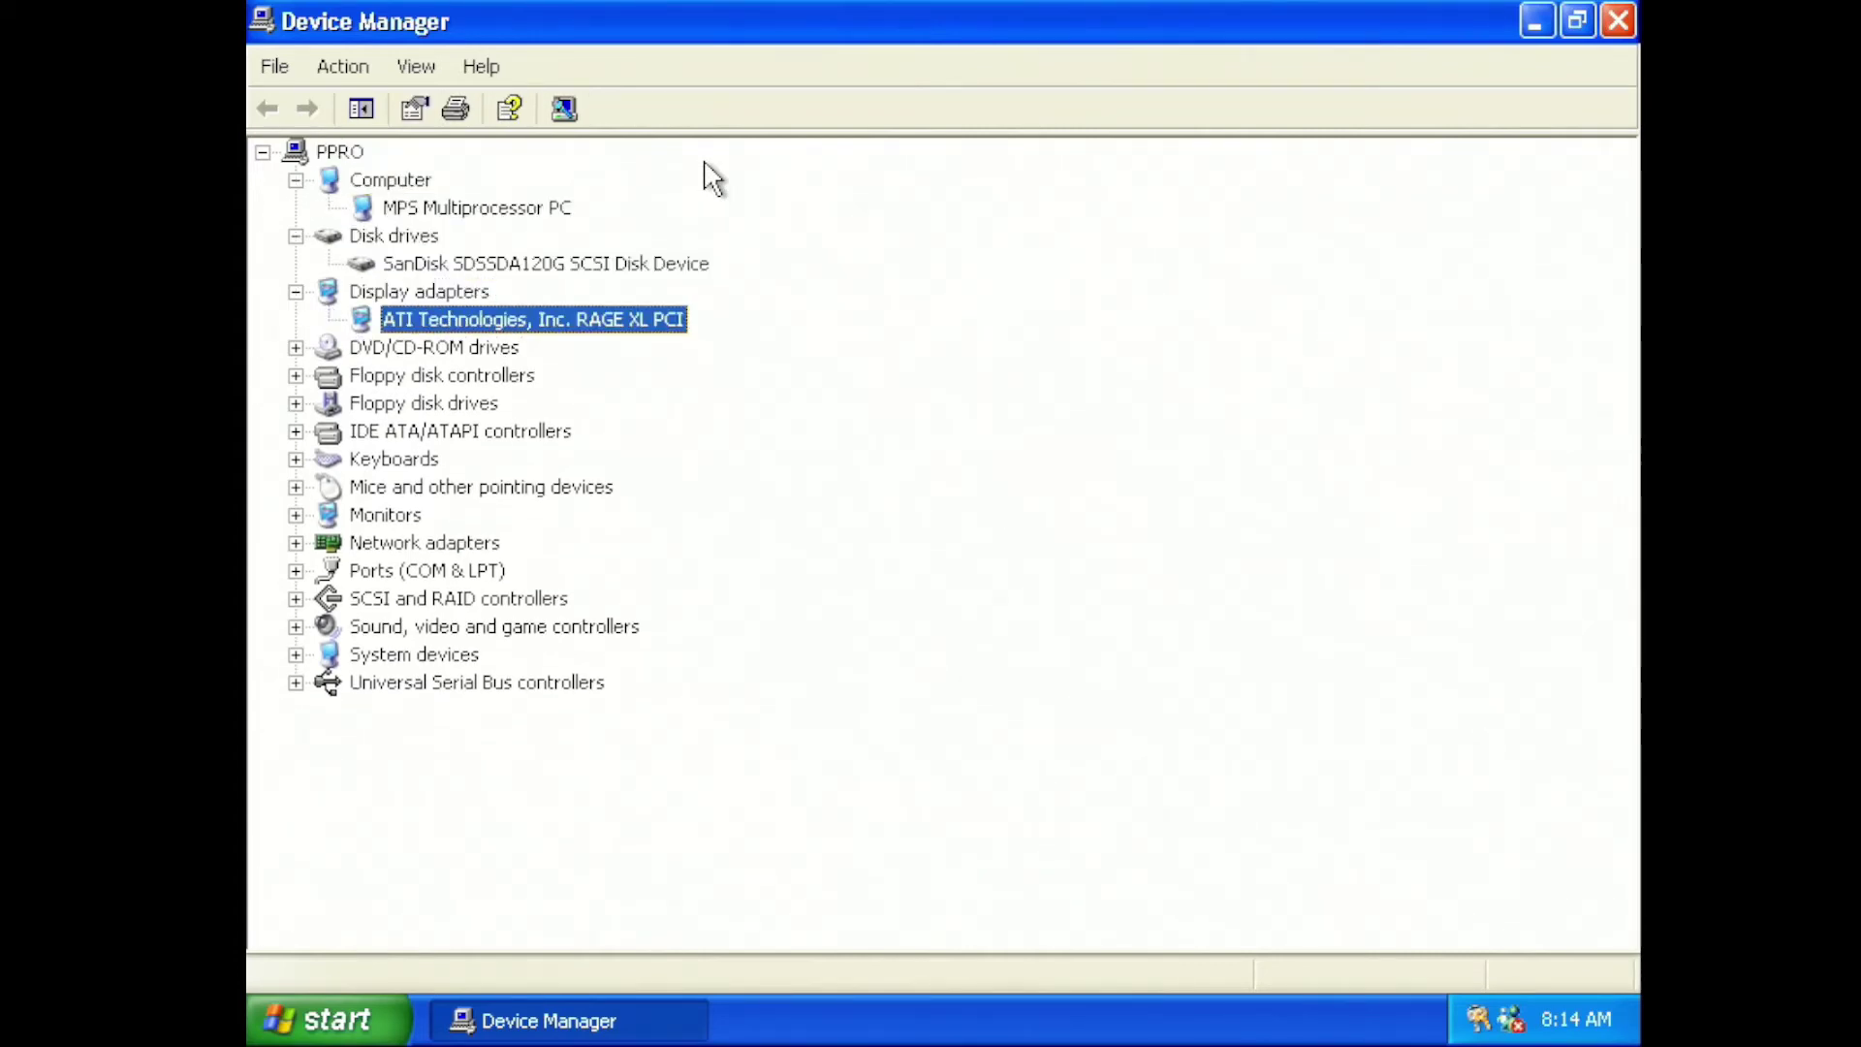
key("Right")
key("Down")
key("Down")
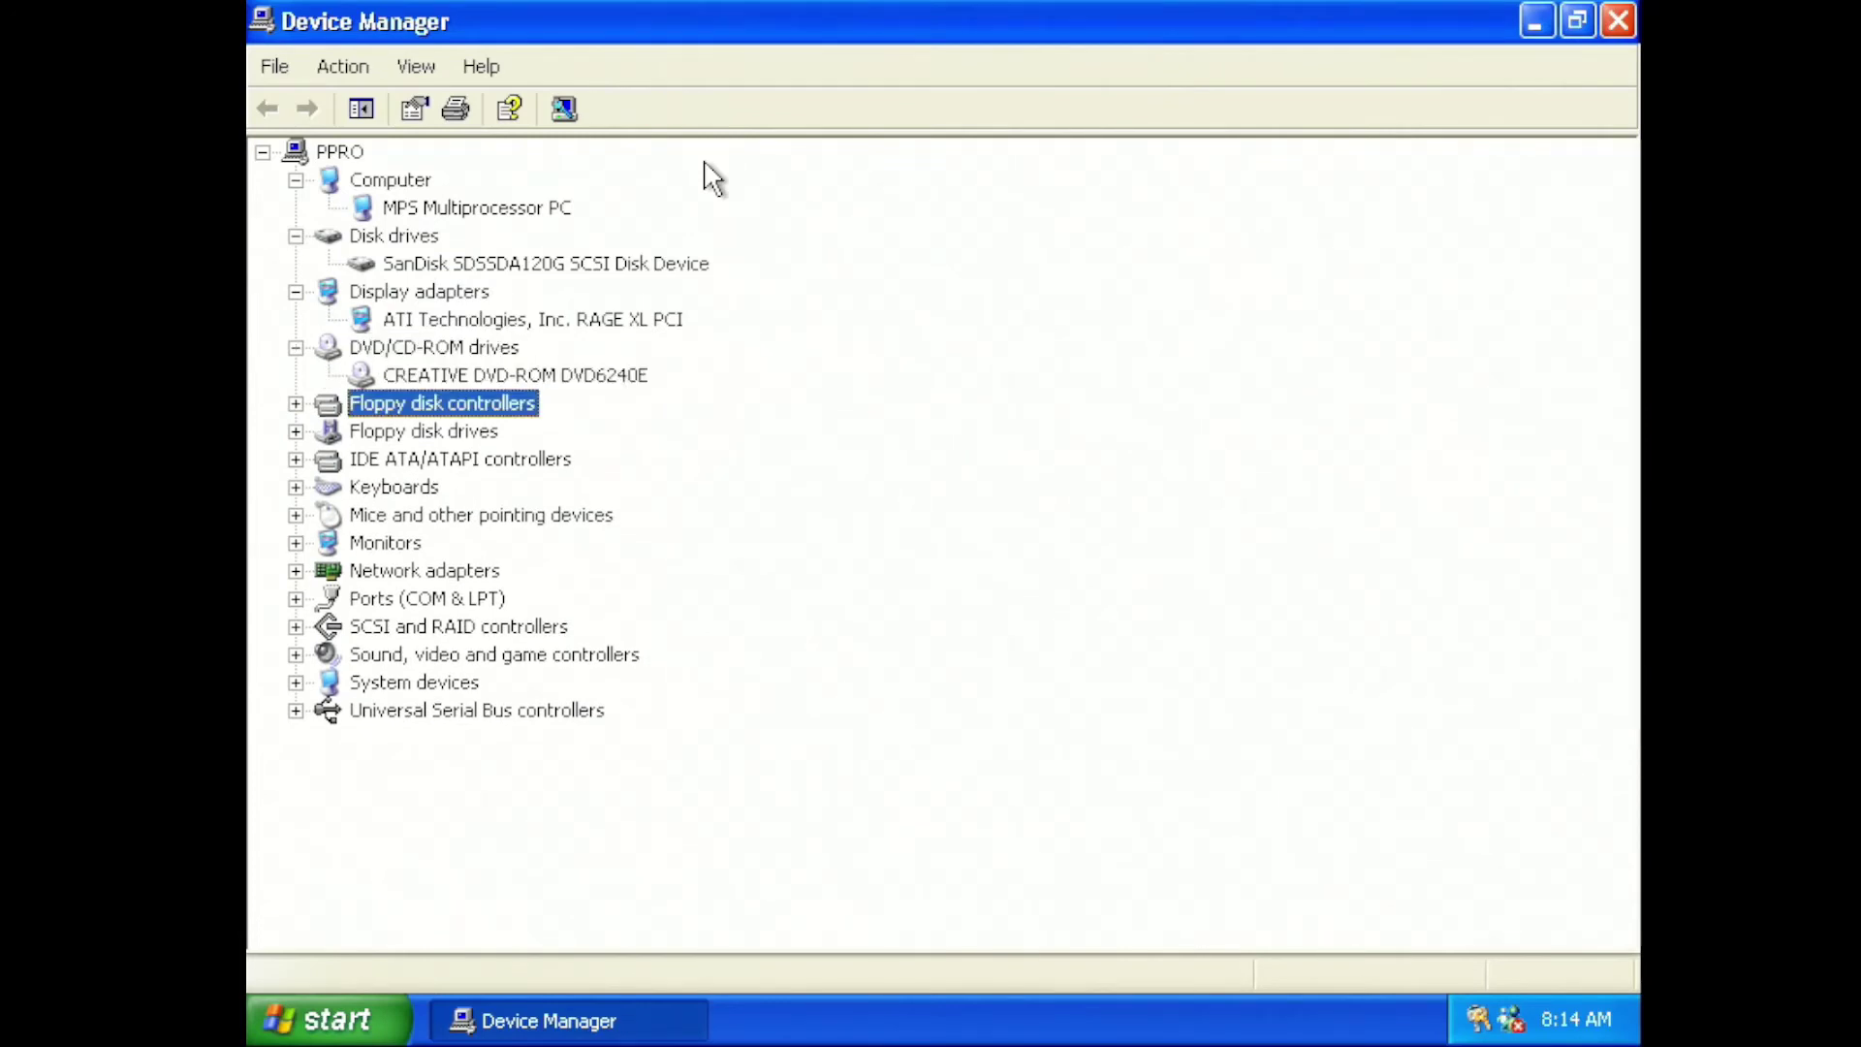
key("Right")
key("Down")
key("Down")
key("Right")
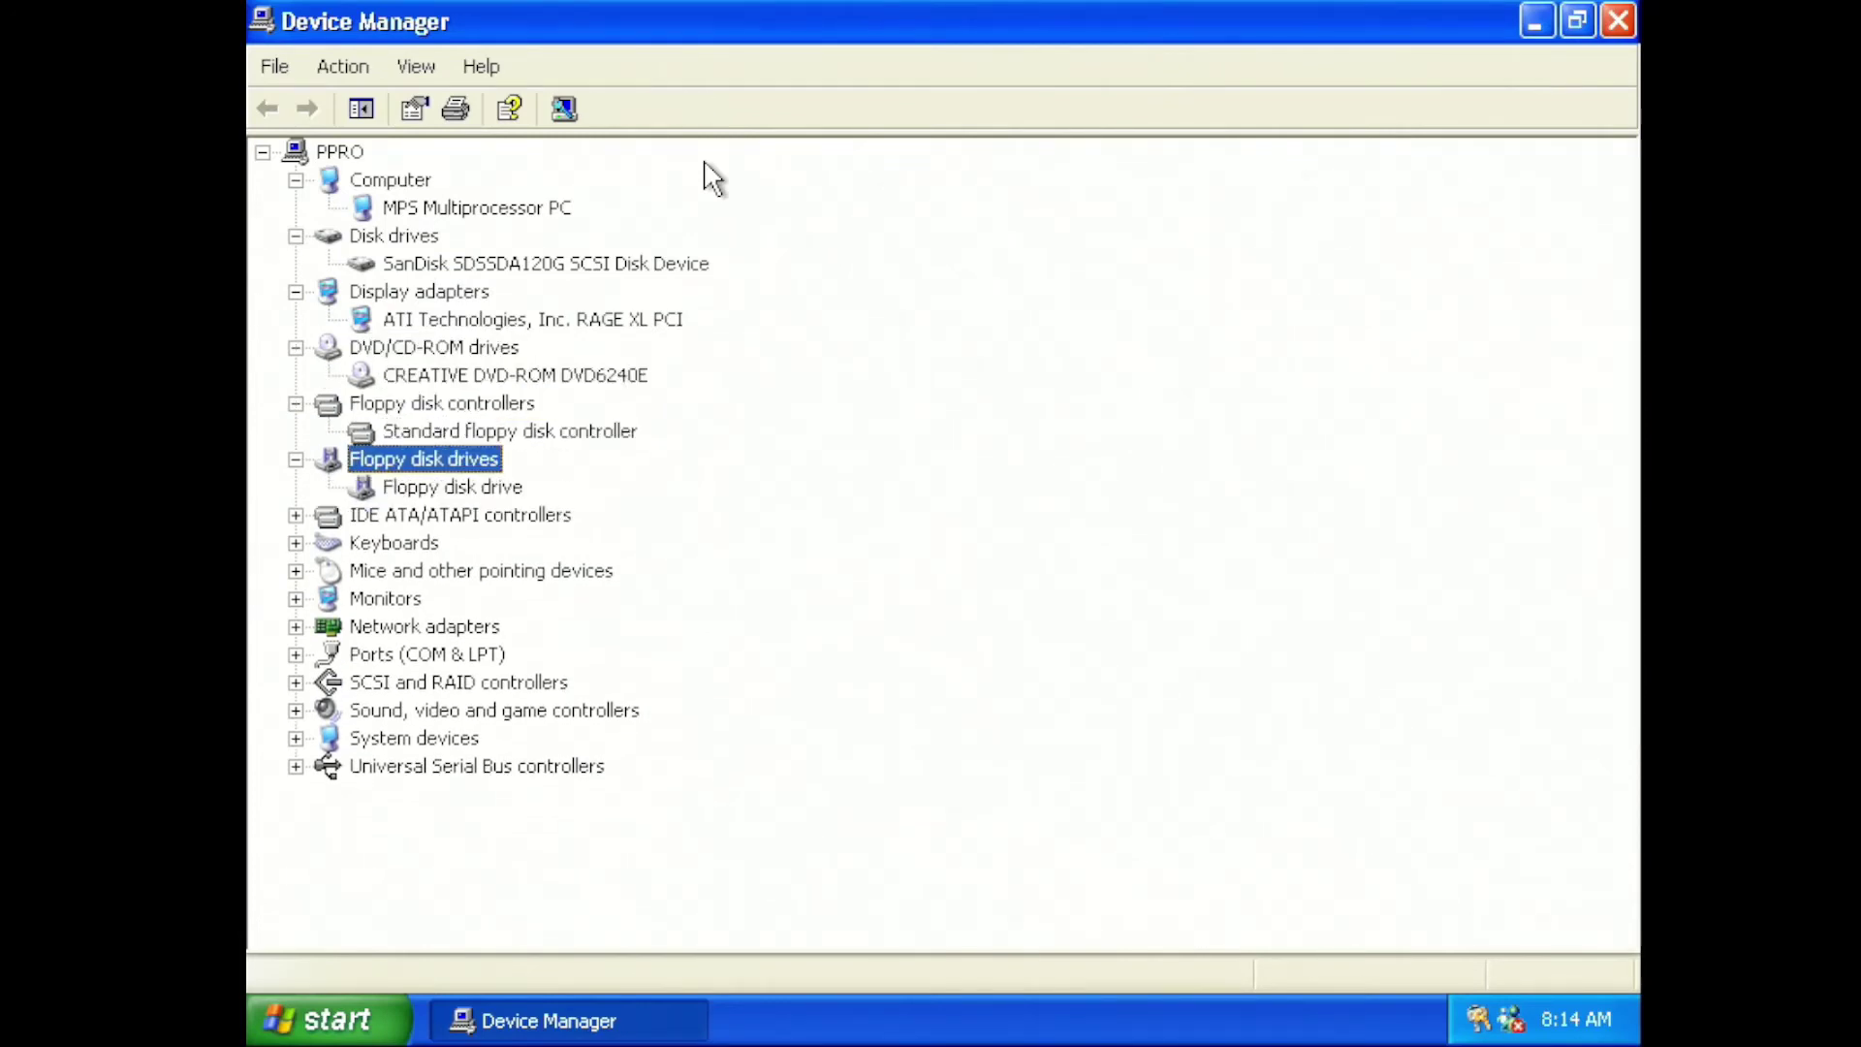
key("Down")
key("Down")
key("Right")
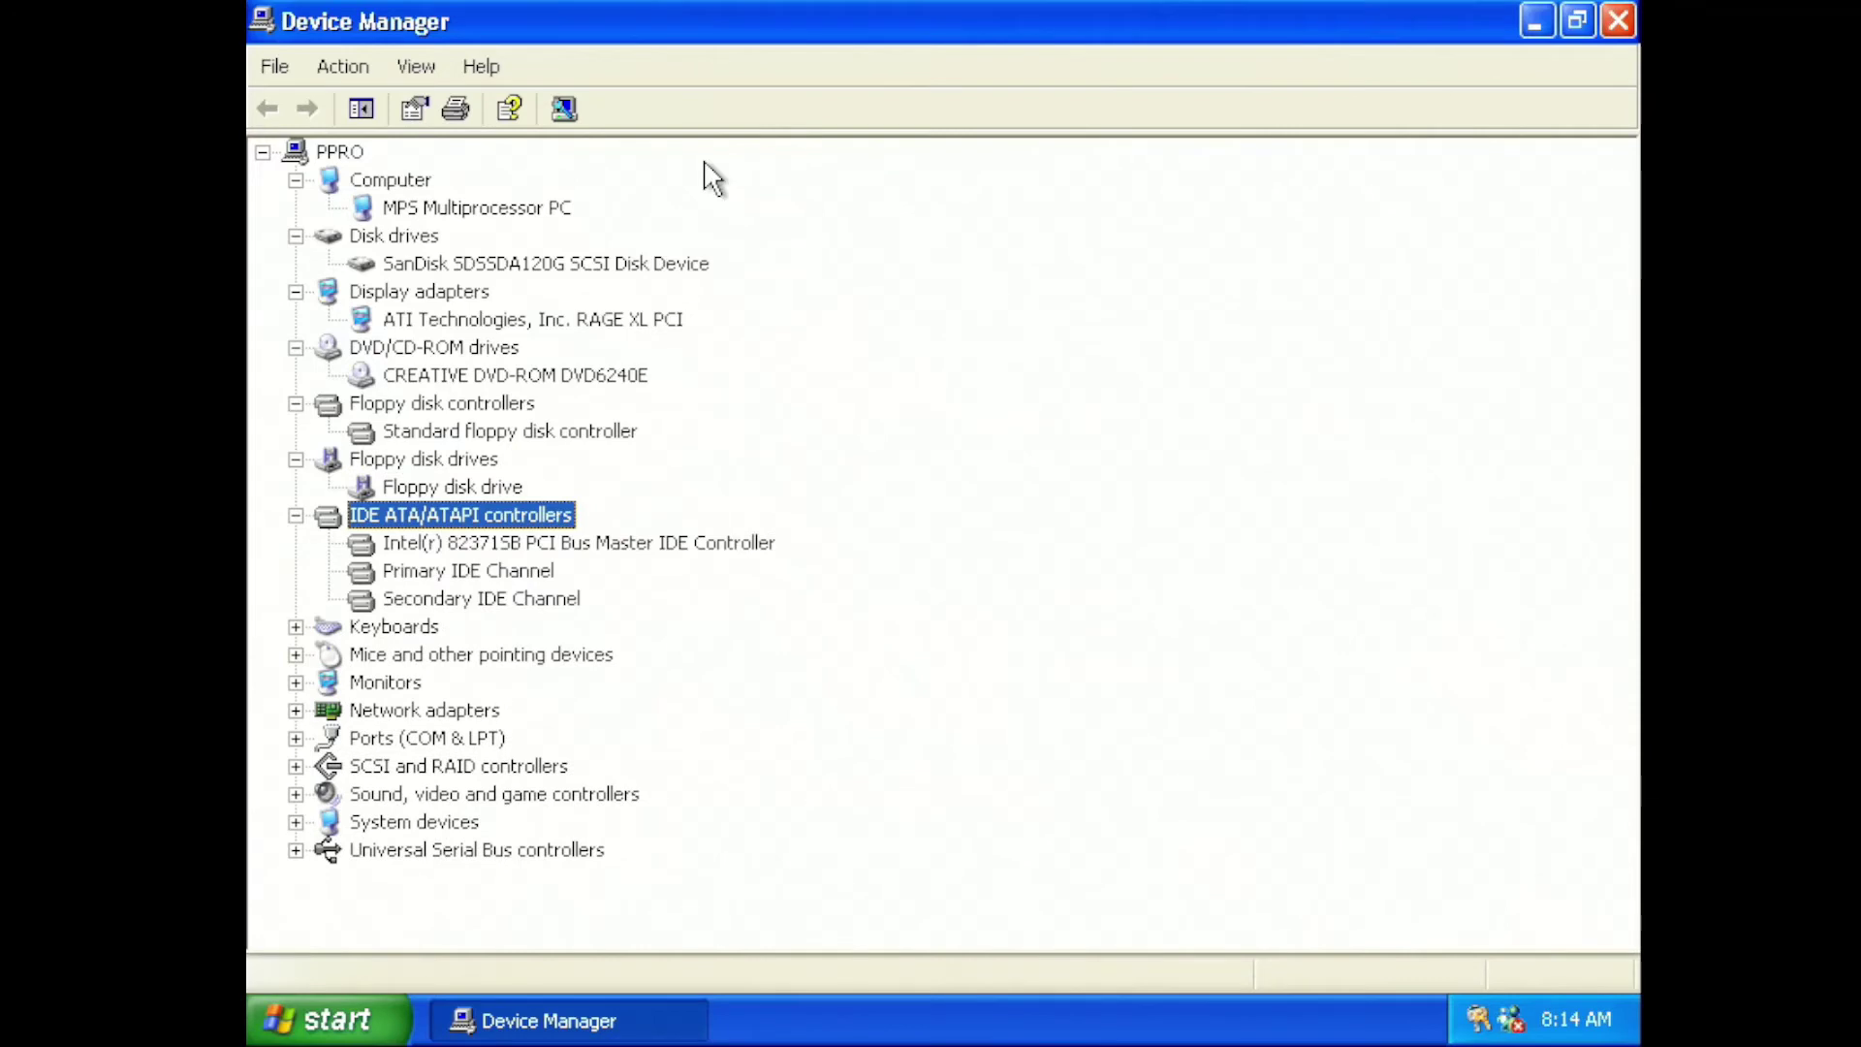
Expand Keyboards, Mice, Monitors, Network adapters and Ports (COM & LPT) to review those devices
key("Down")
key("Down")
key("Down")
key("Down")
key("Right")
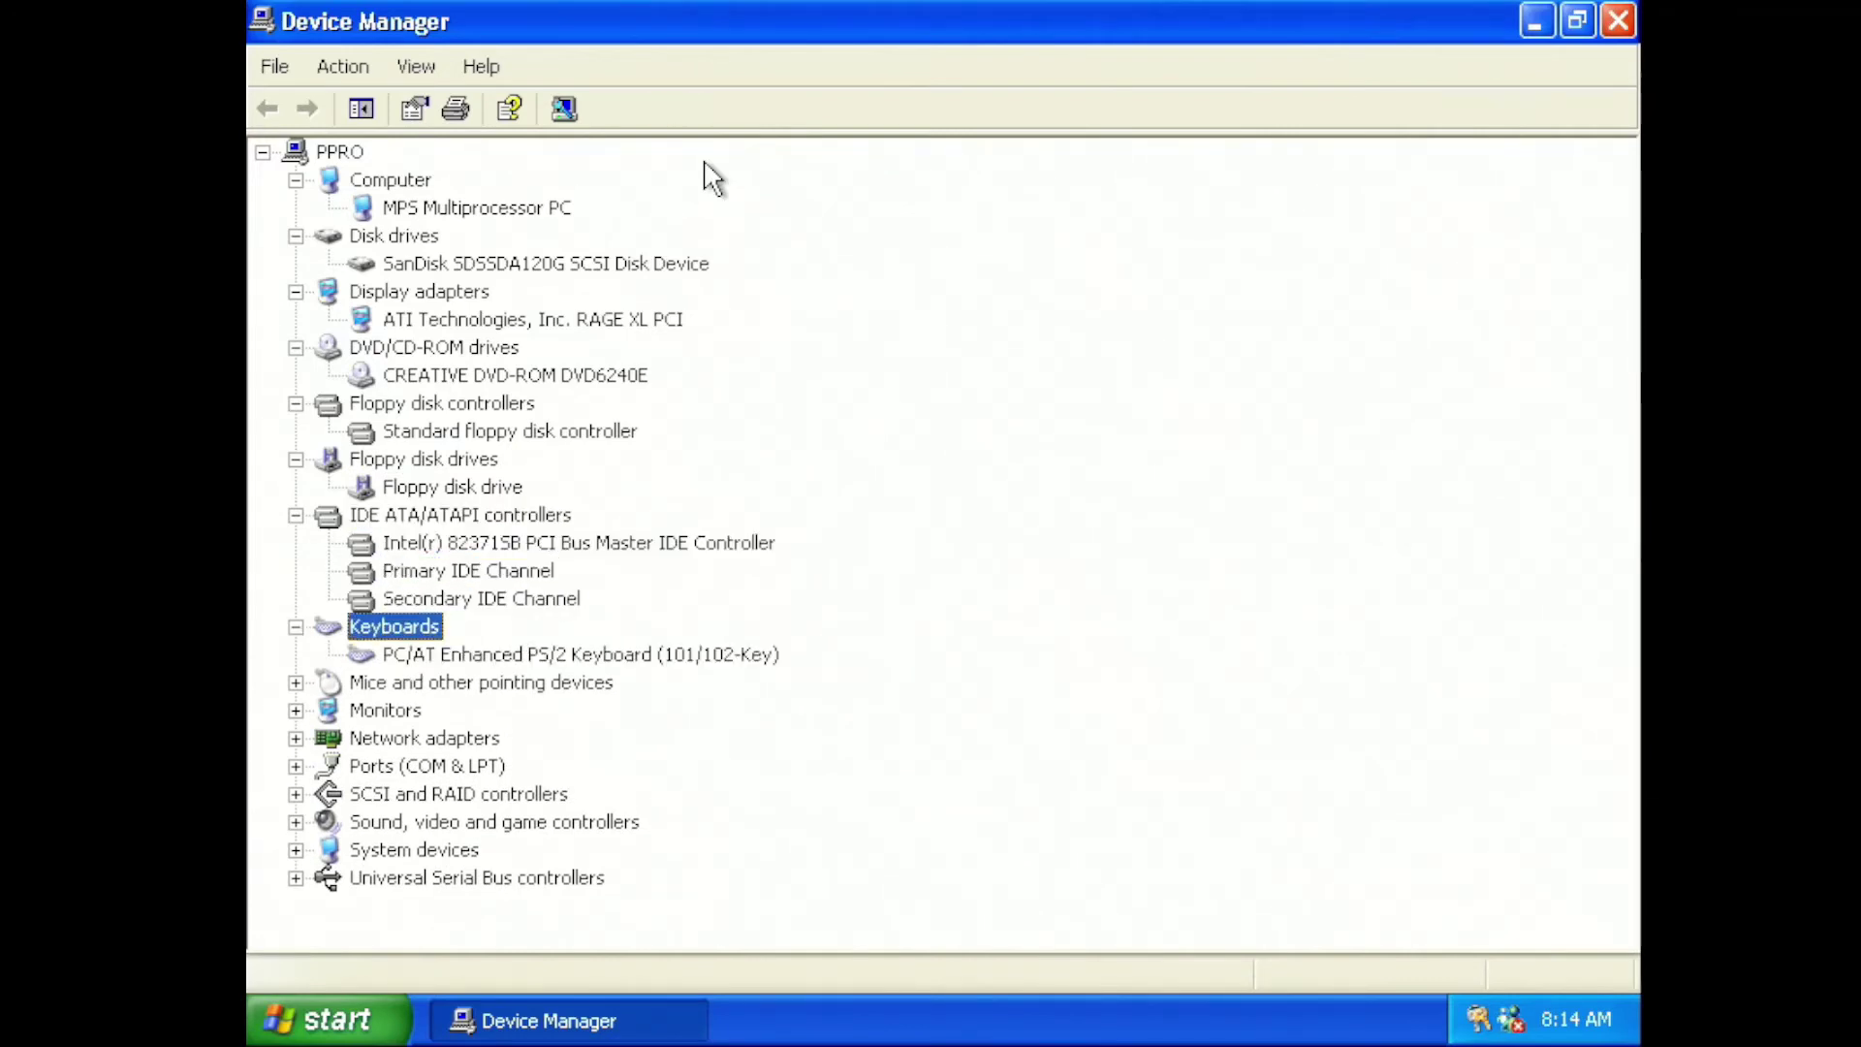
key("Down")
key("Down")
key("Right")
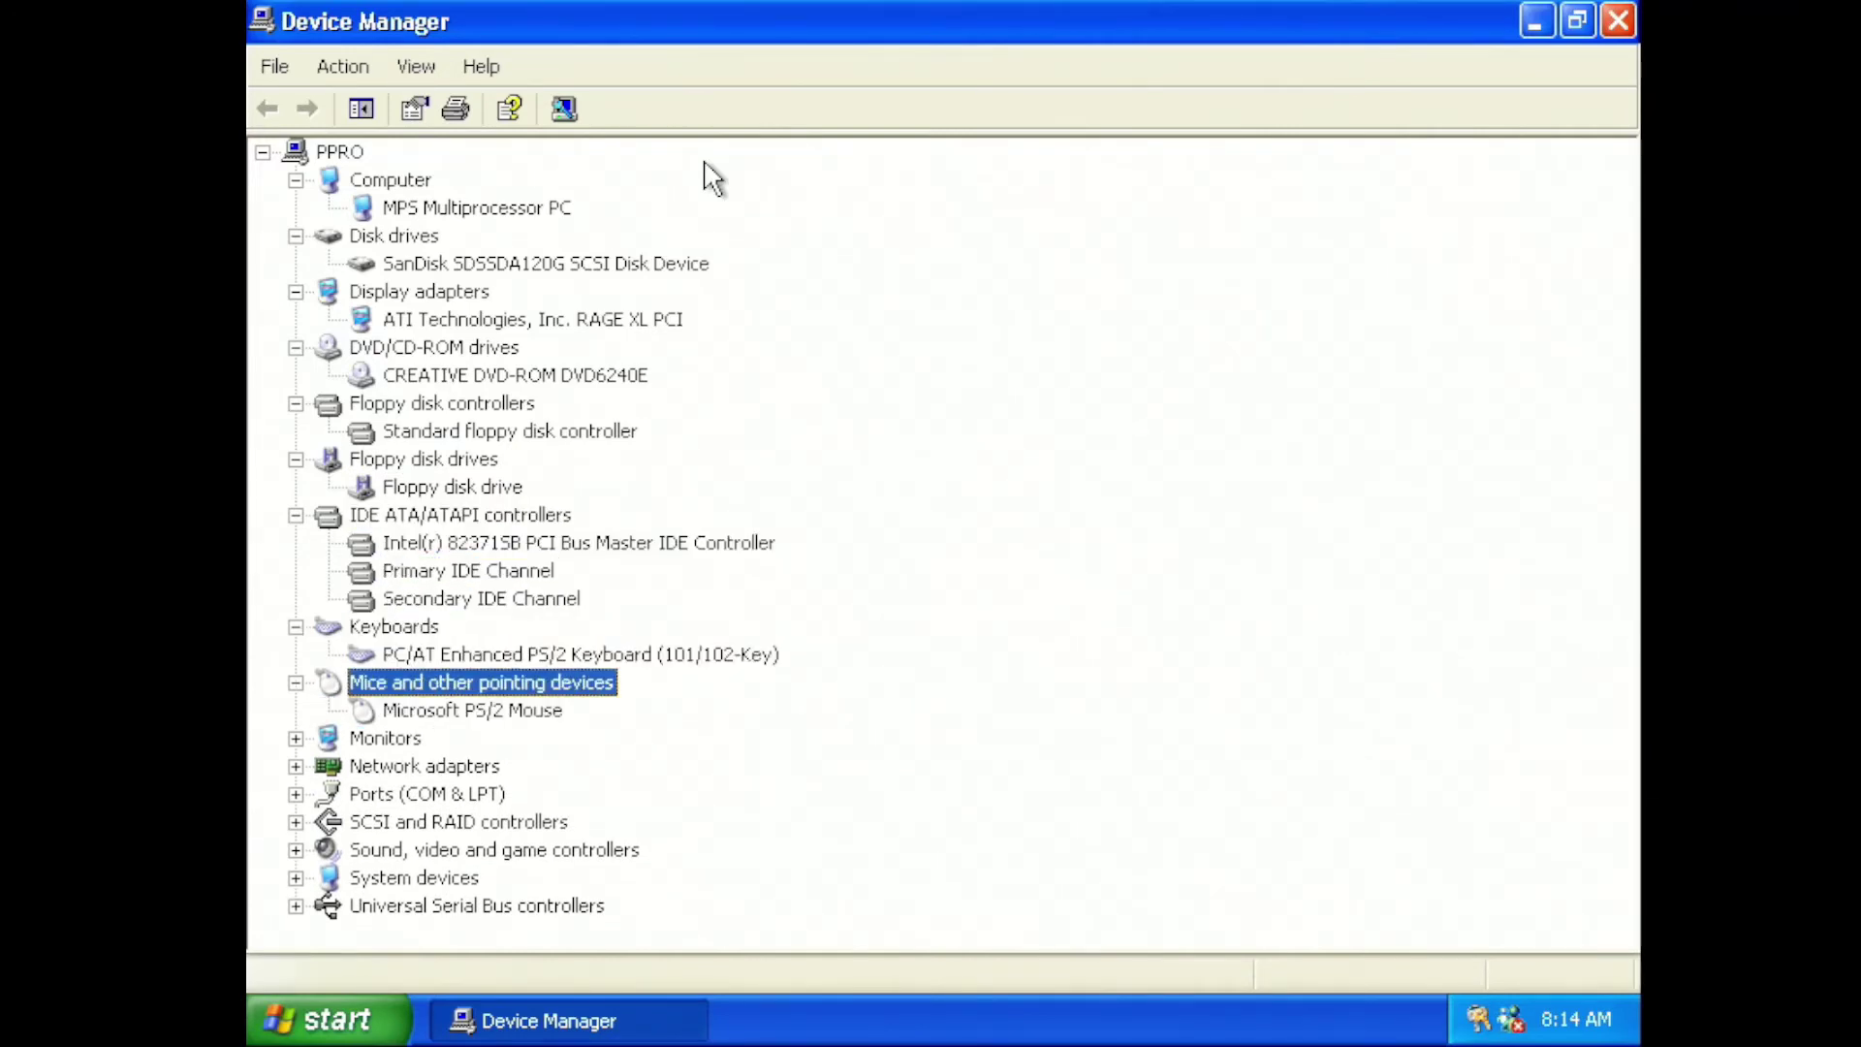
key("Down")
key("Down")
key("Right")
key("Down")
key("Down")
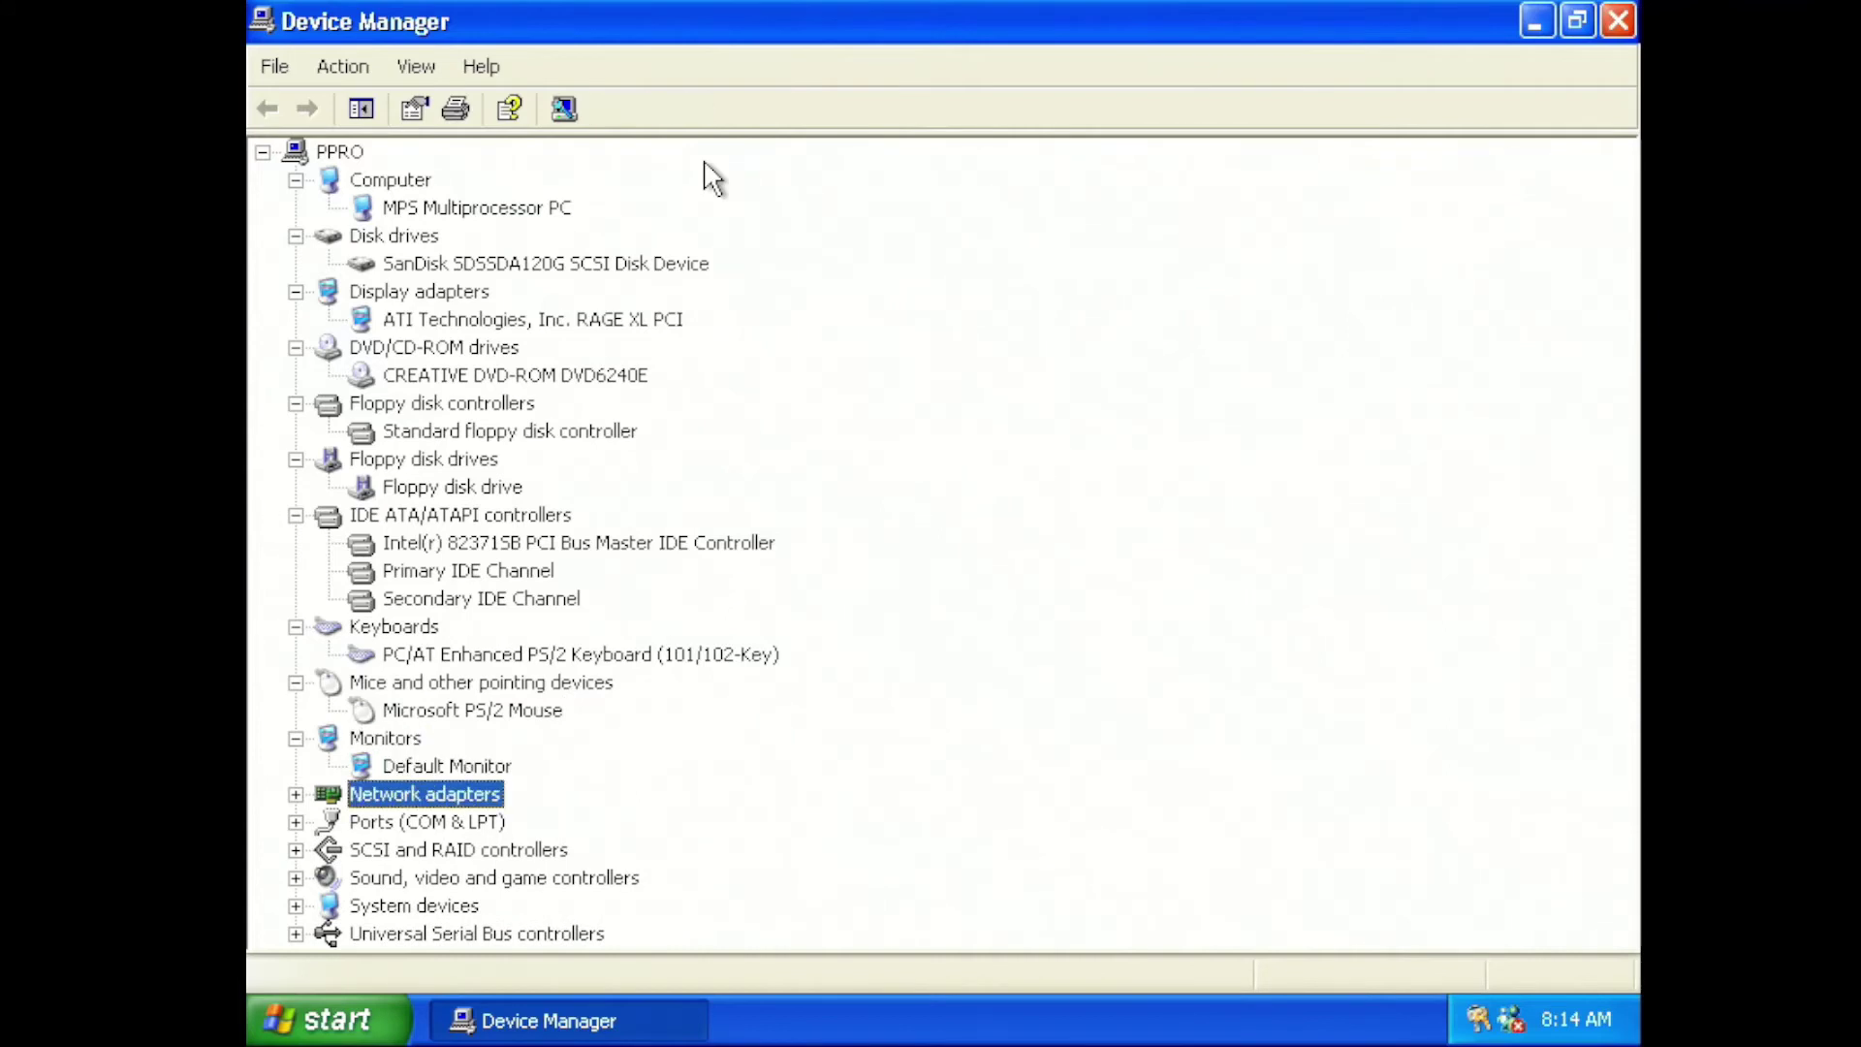
key("Right")
key("Down")
key("Down")
key("Right")
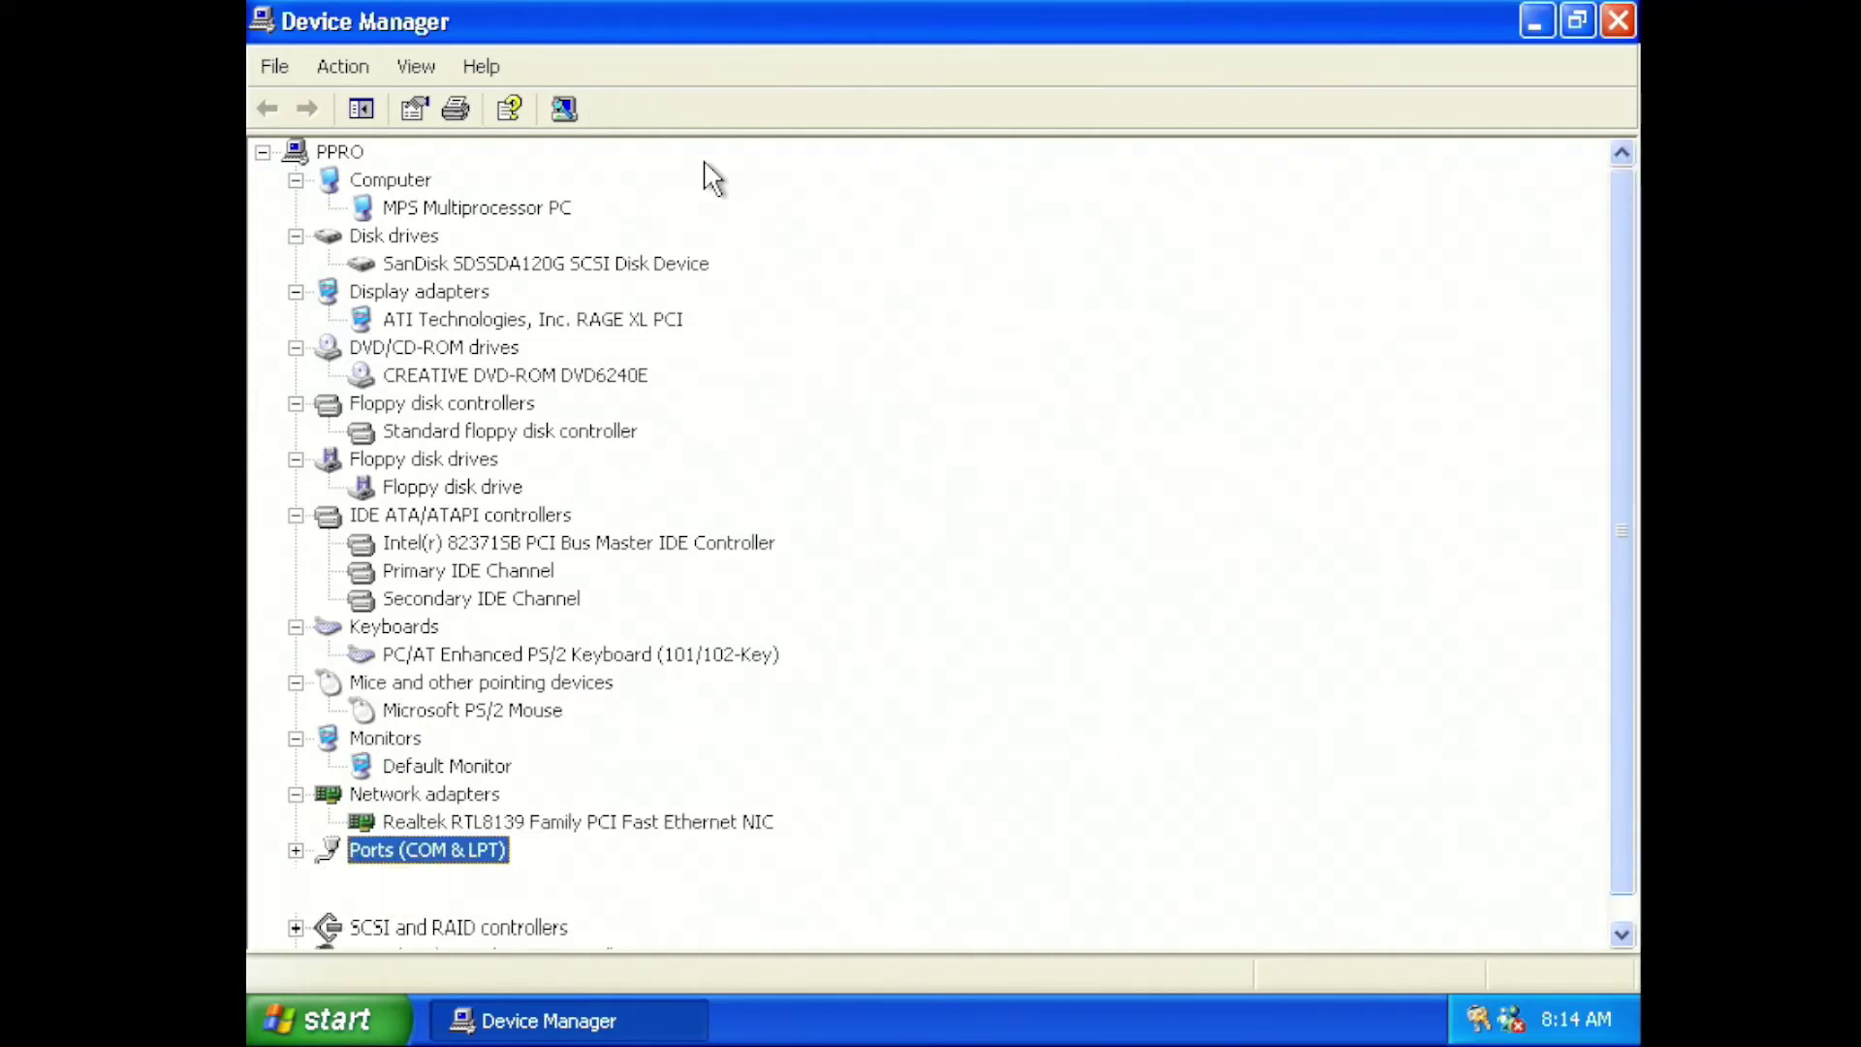
key("Down")
key("Down")
key("Down")
key("Down")
key("Down")
key("Down")
key("Down")
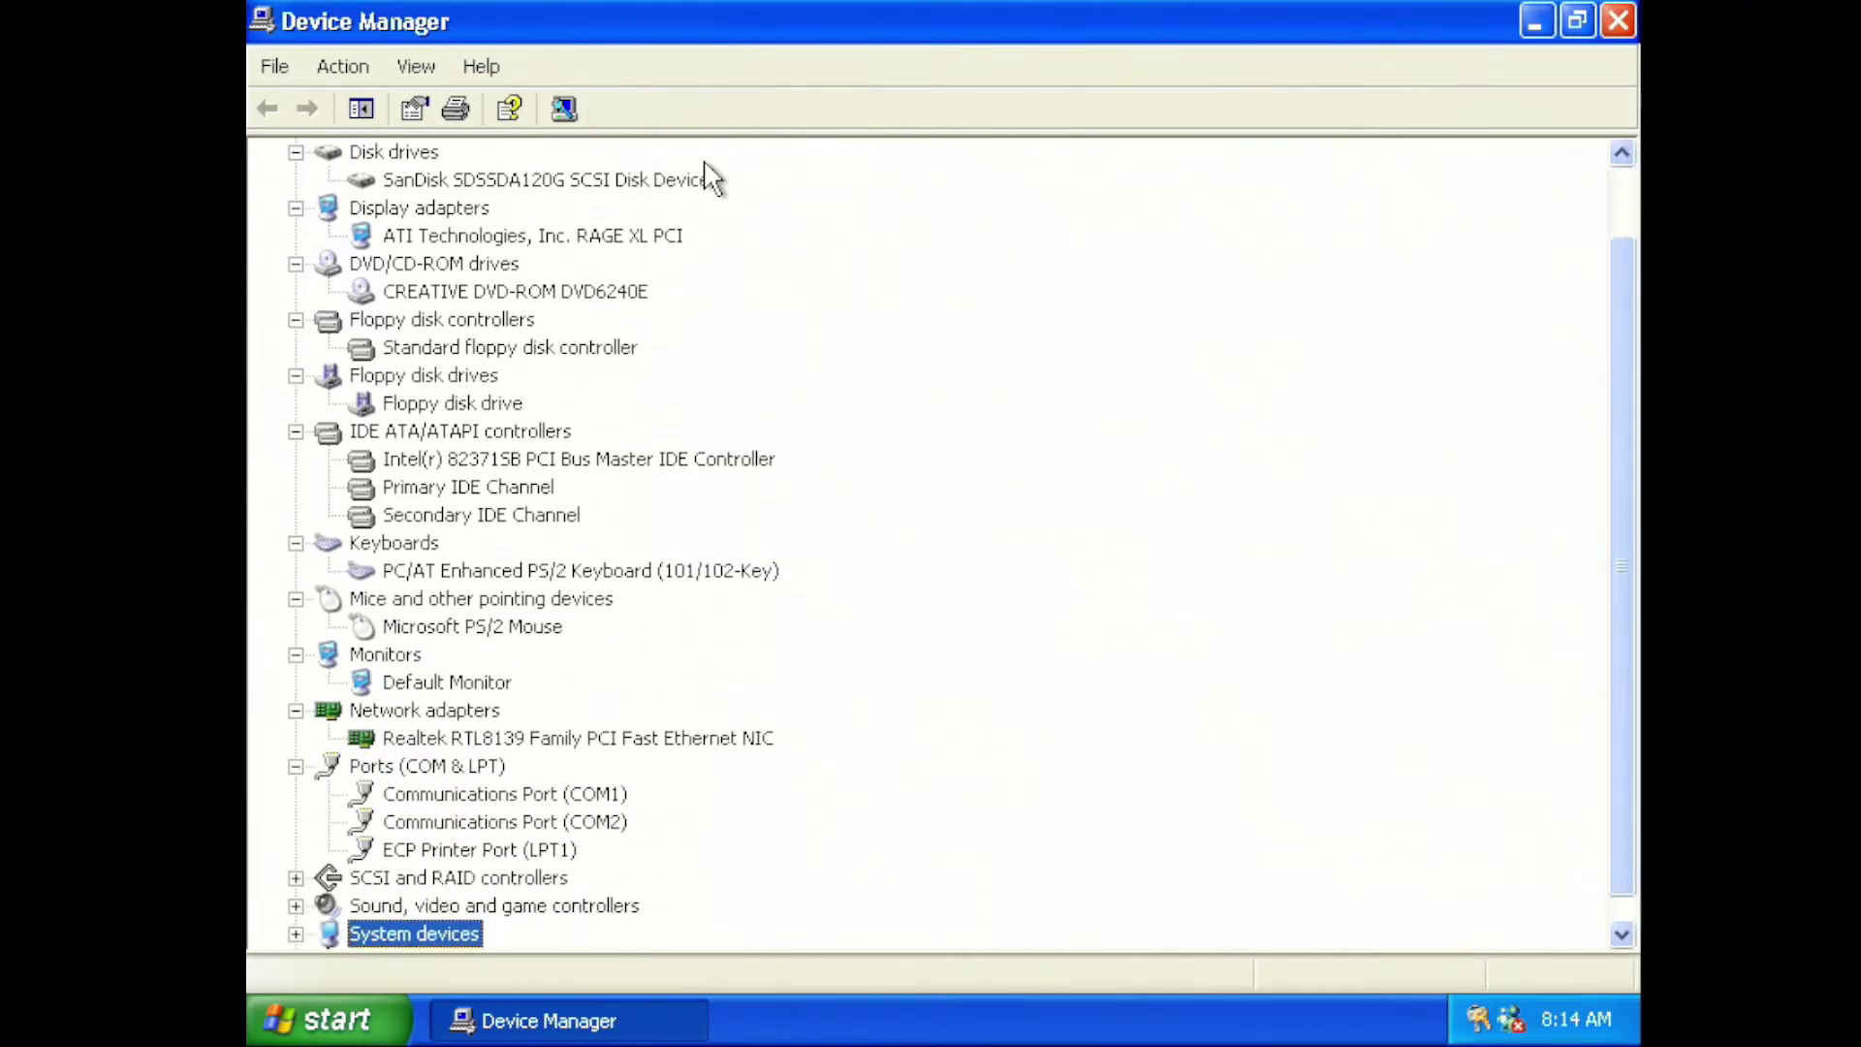
Expand SCSI and RAID, Sound, System devices and USB controllers, then open a command prompt
key("Up")
key("Up")
key("Up")
key("Right")
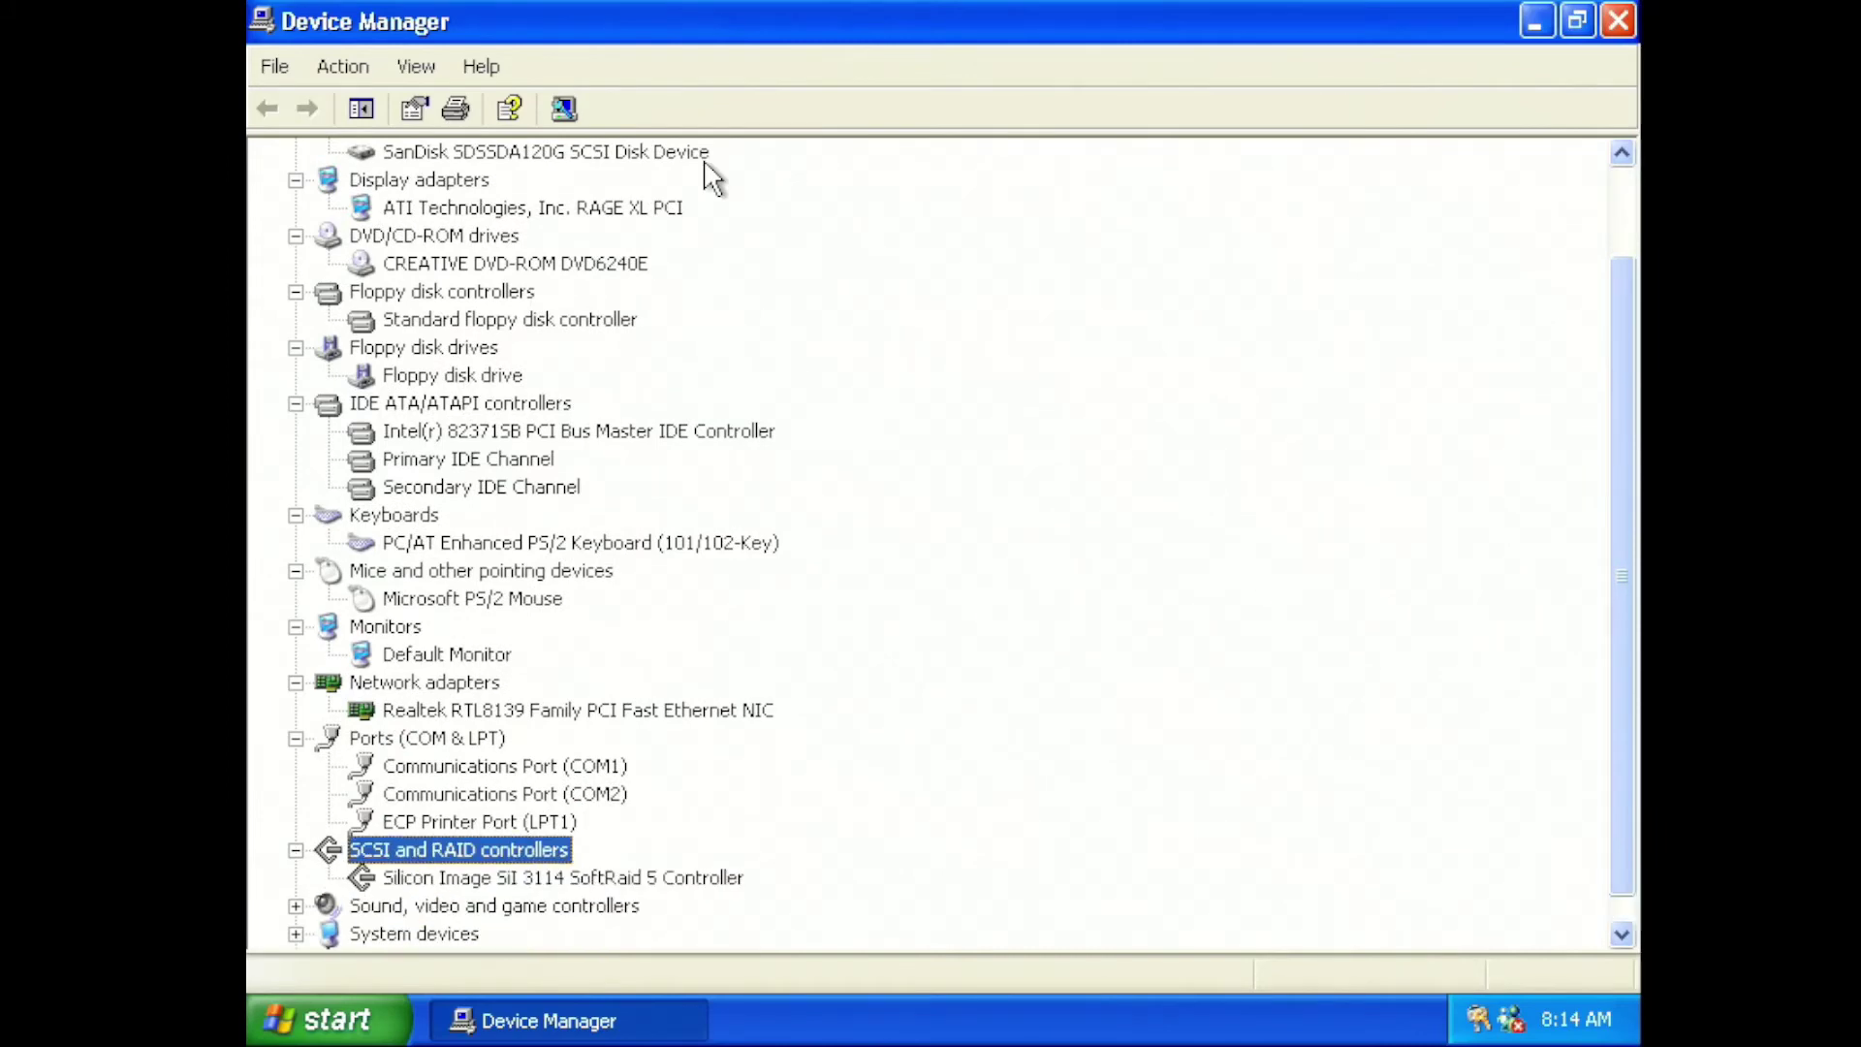
key("Down")
key("Down")
key("Right")
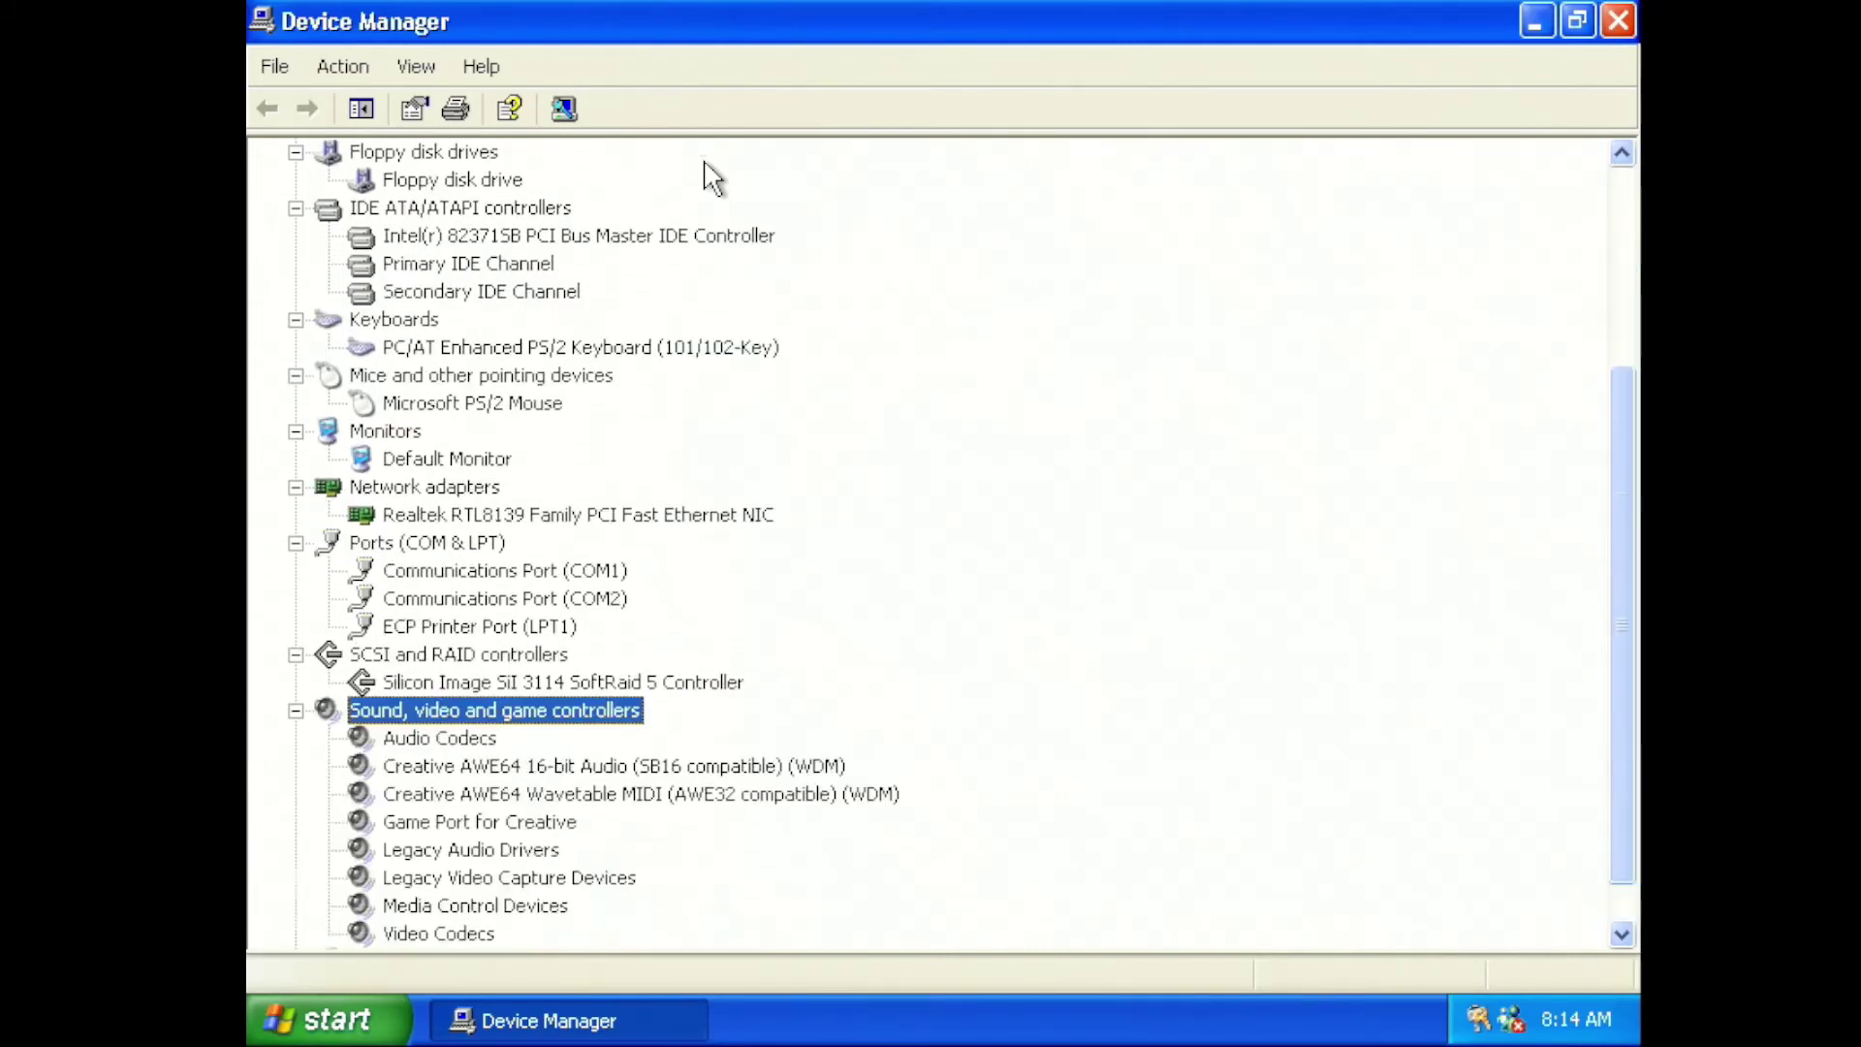
key("Down")
key("Down")
key("Down")
key("Down")
key("Down")
key("Down")
key("Down")
key("Down")
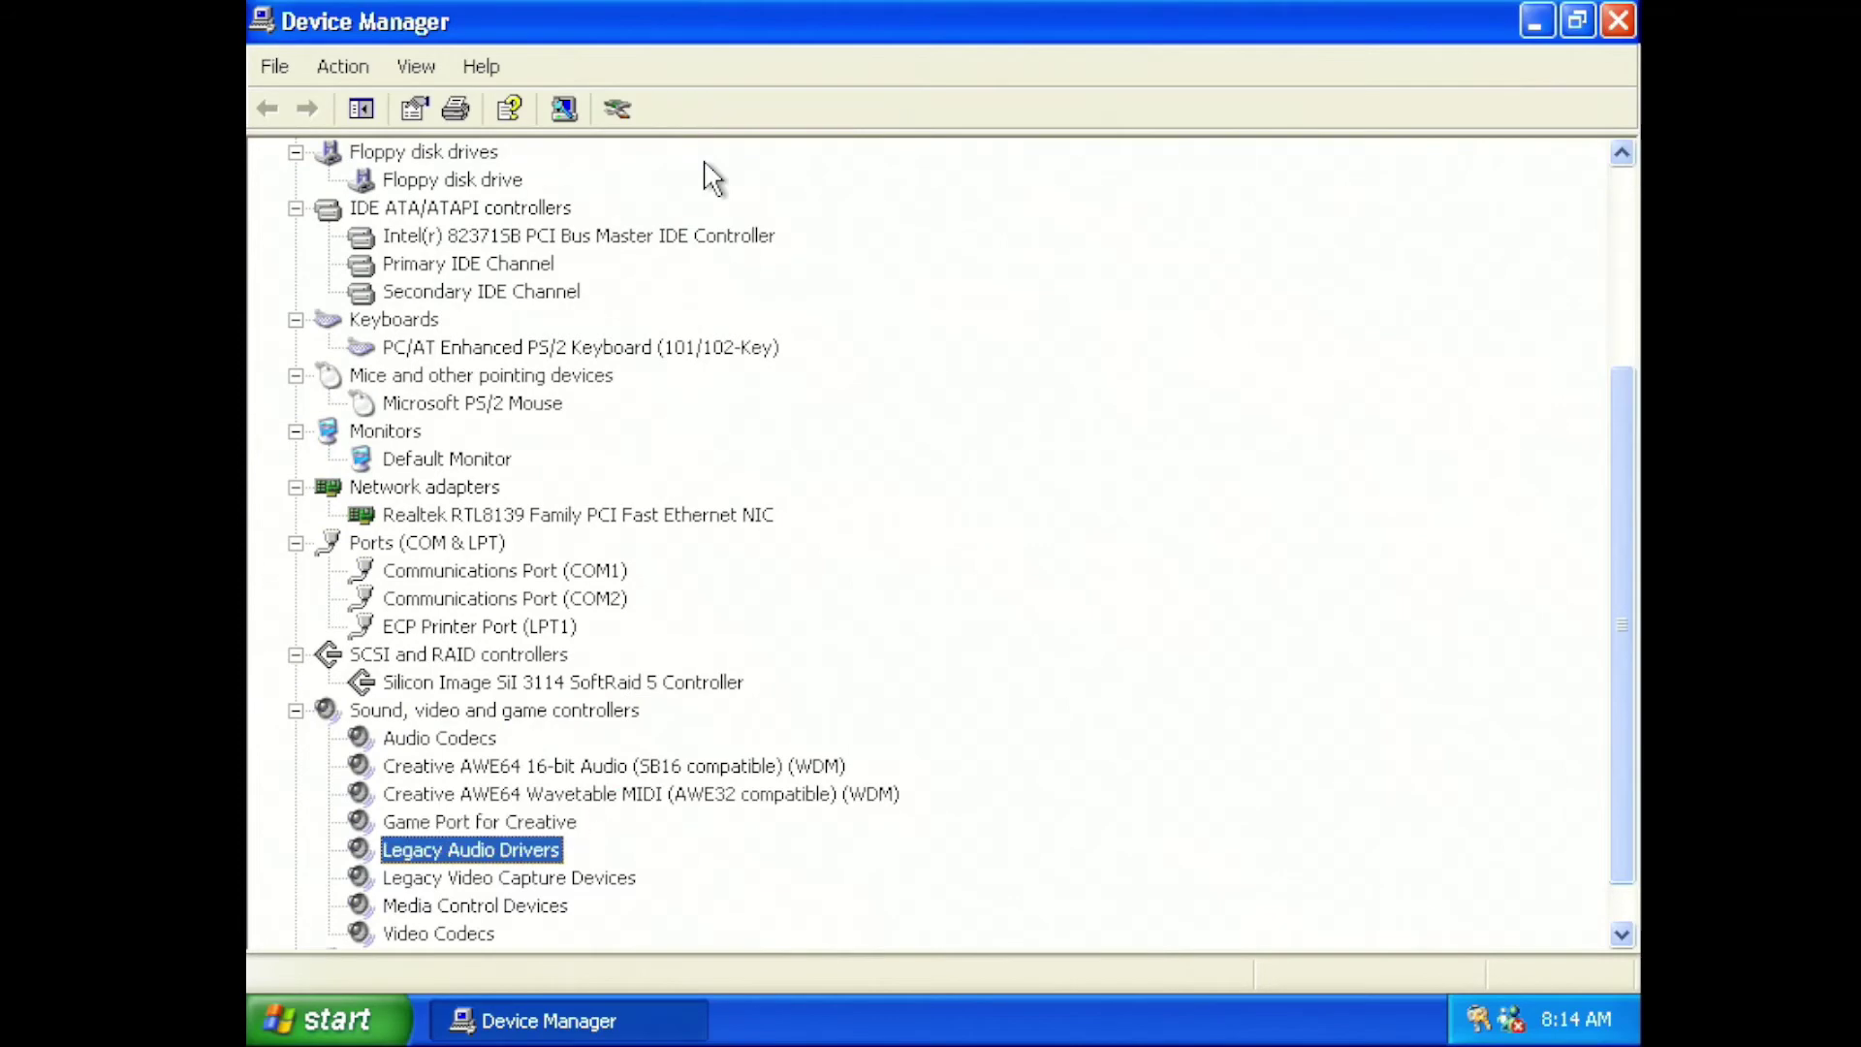
key("Down")
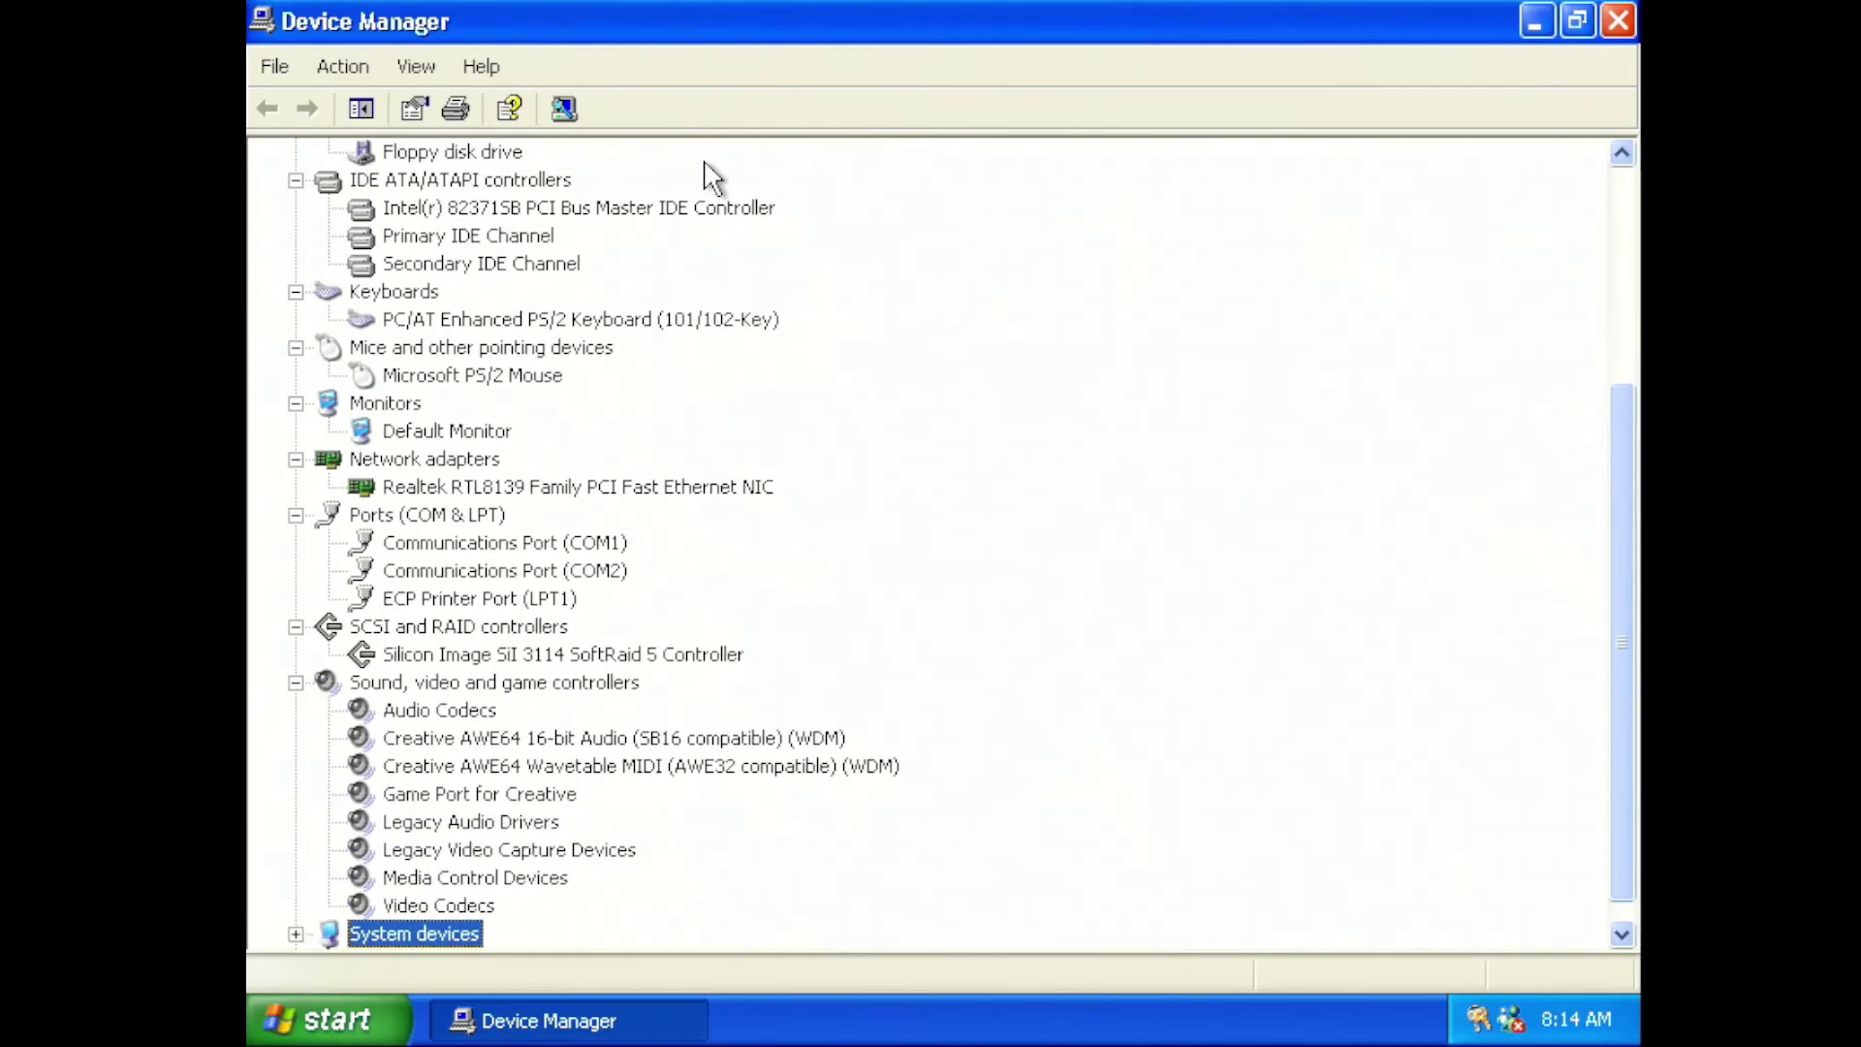
key("Right")
key("Down")
key("Down")
key("Down")
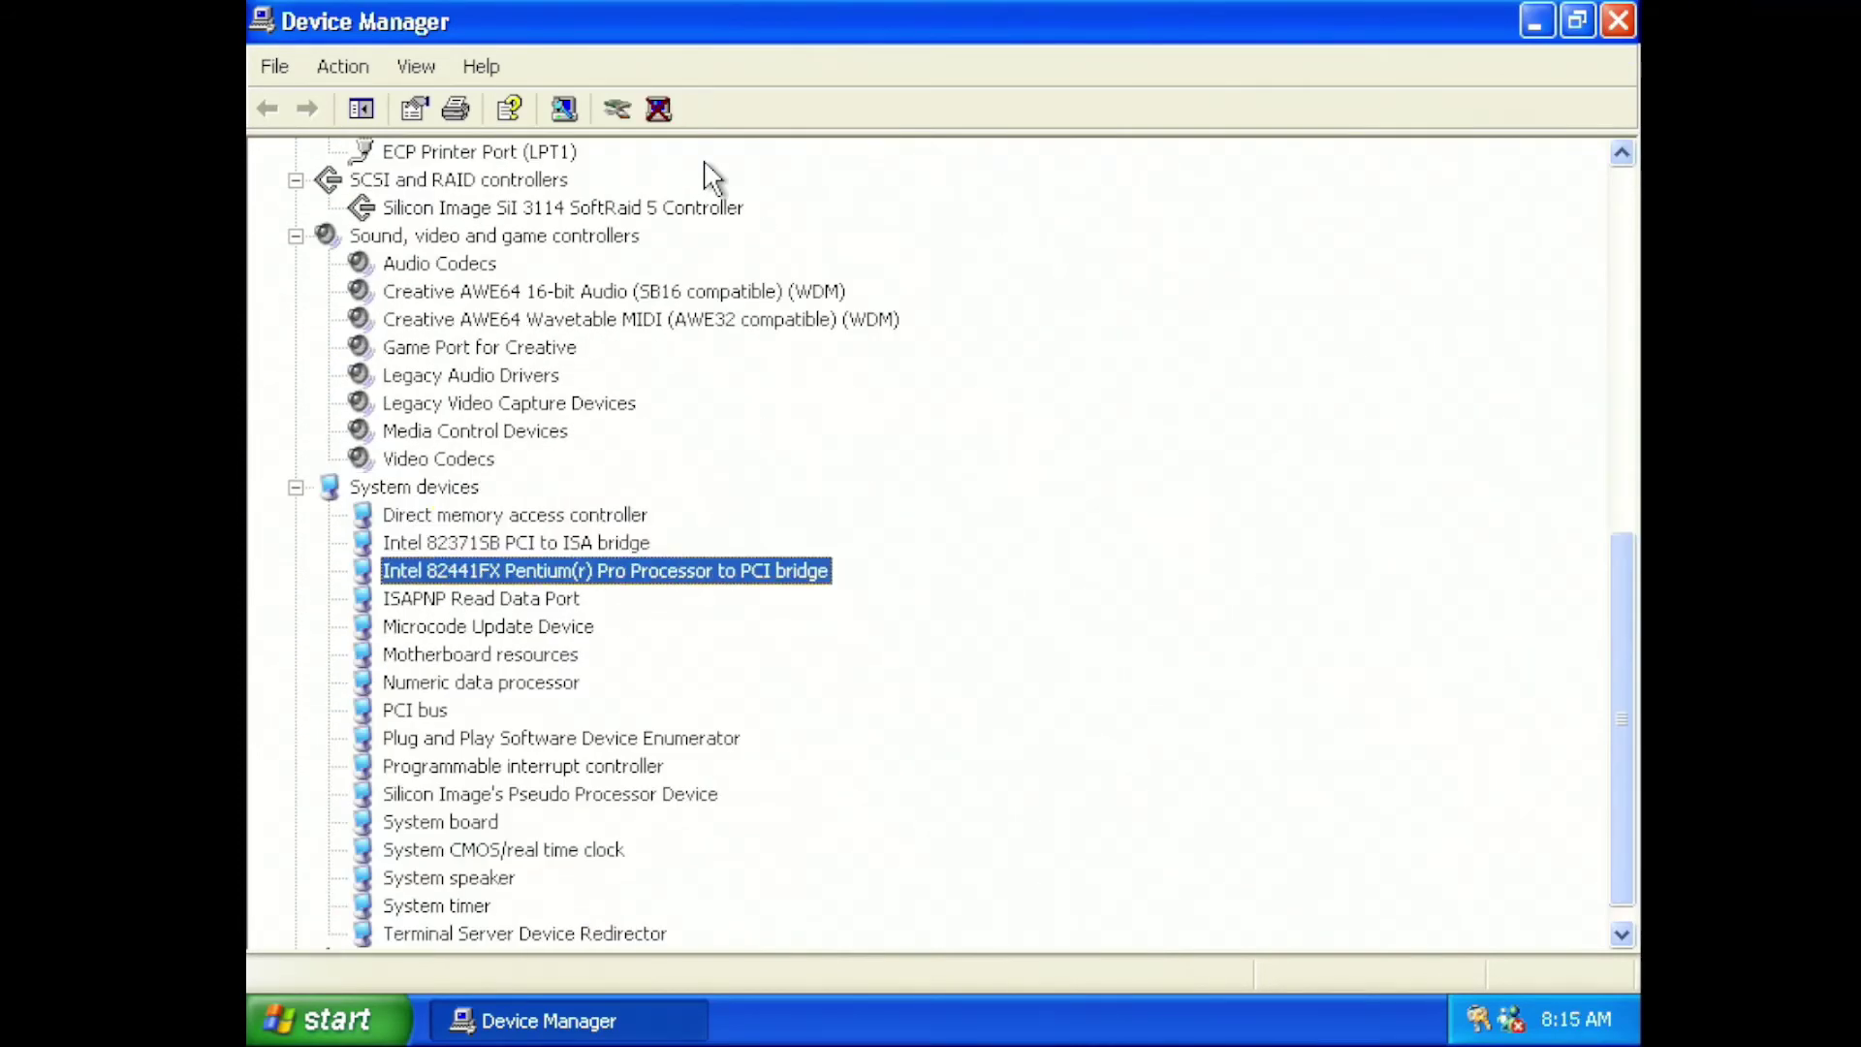
key("Down")
key("Down")
key("Down")
key("Down")
key("Down")
key("Down")
key("Down")
key("Down")
key("Down")
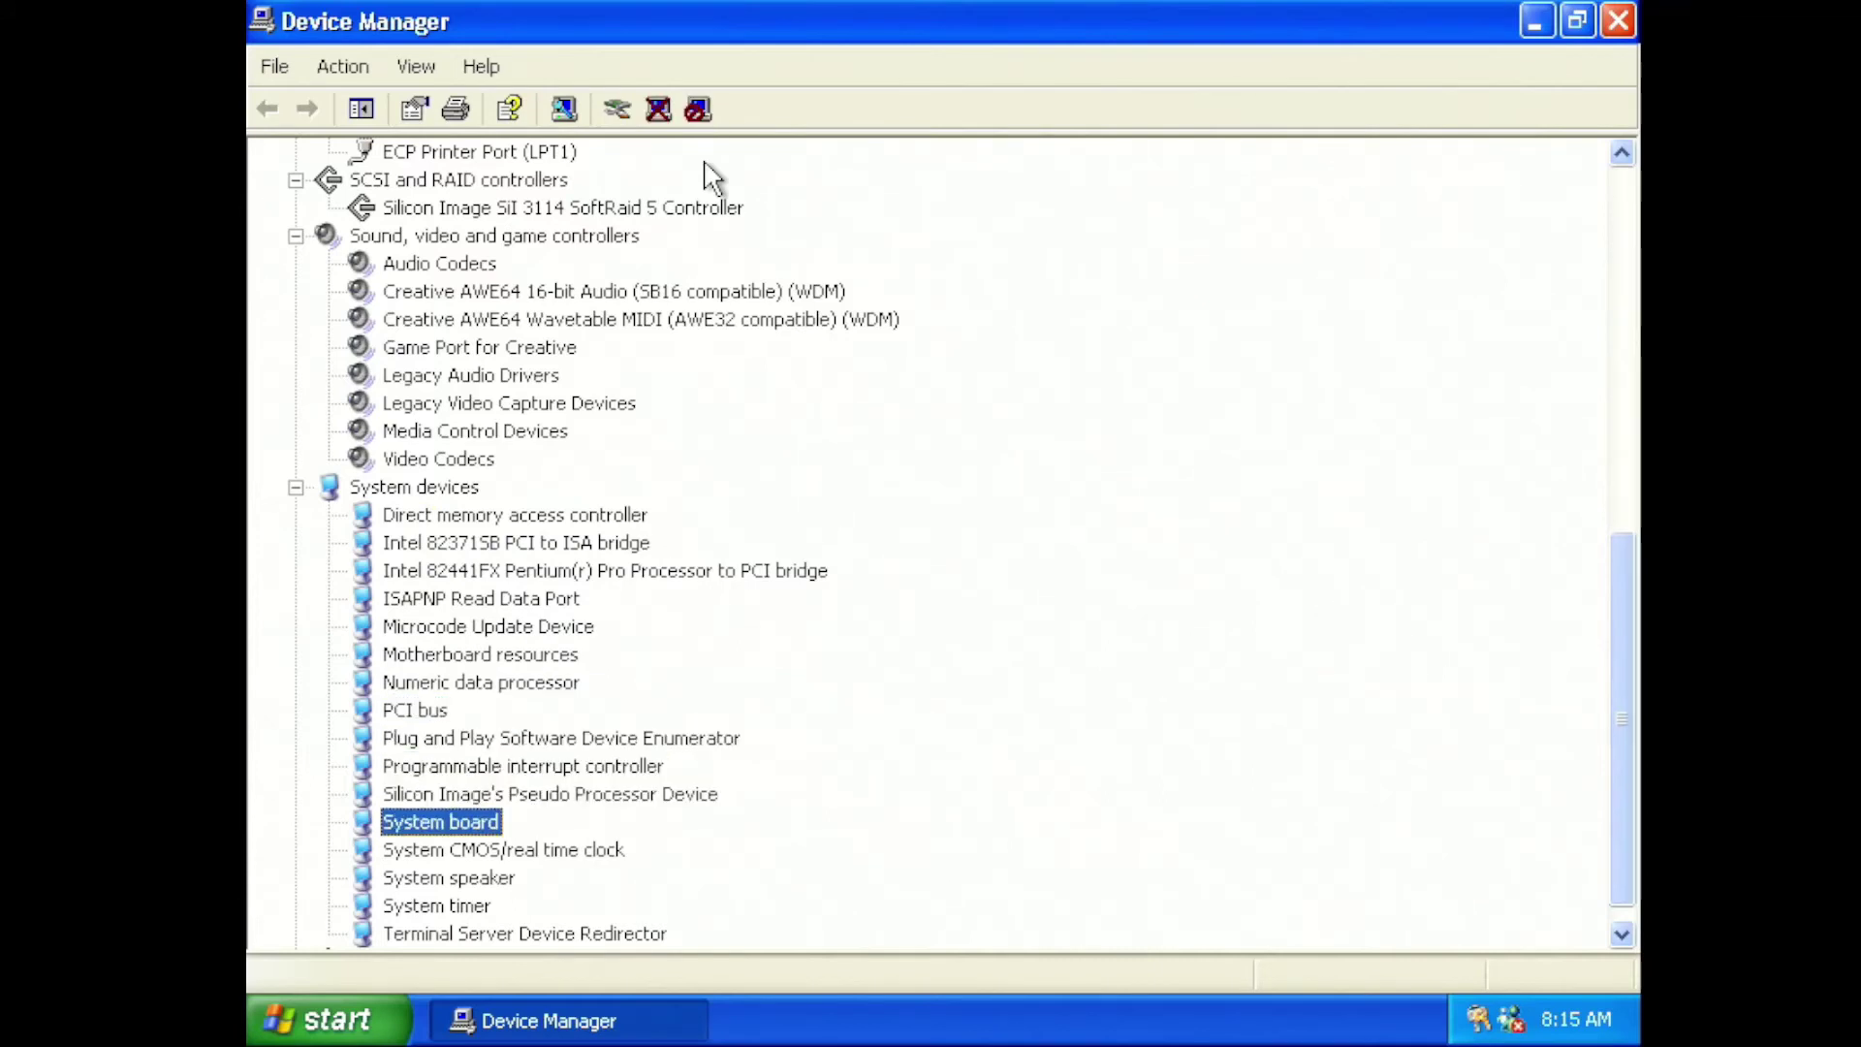
key("Down")
key("Down")
key("Down")
key("Down")
key("Down")
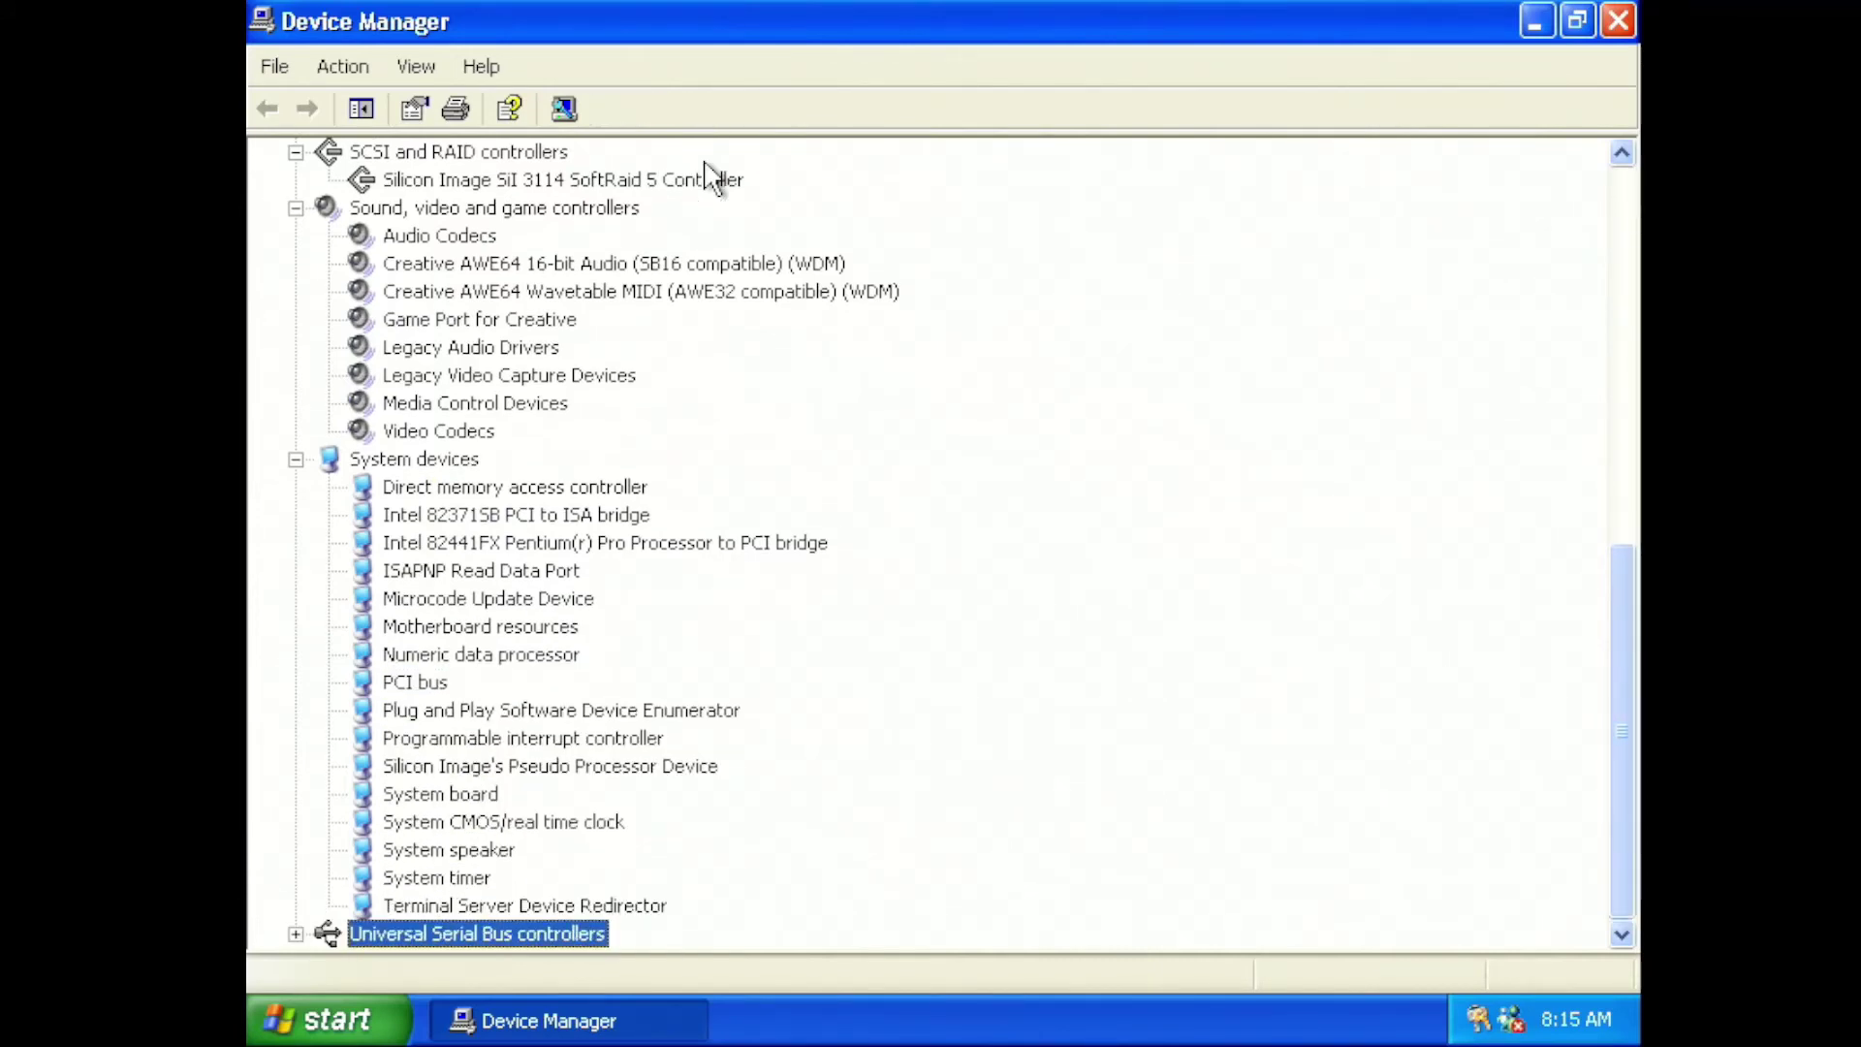
key("Right")
key("Down")
key("Down")
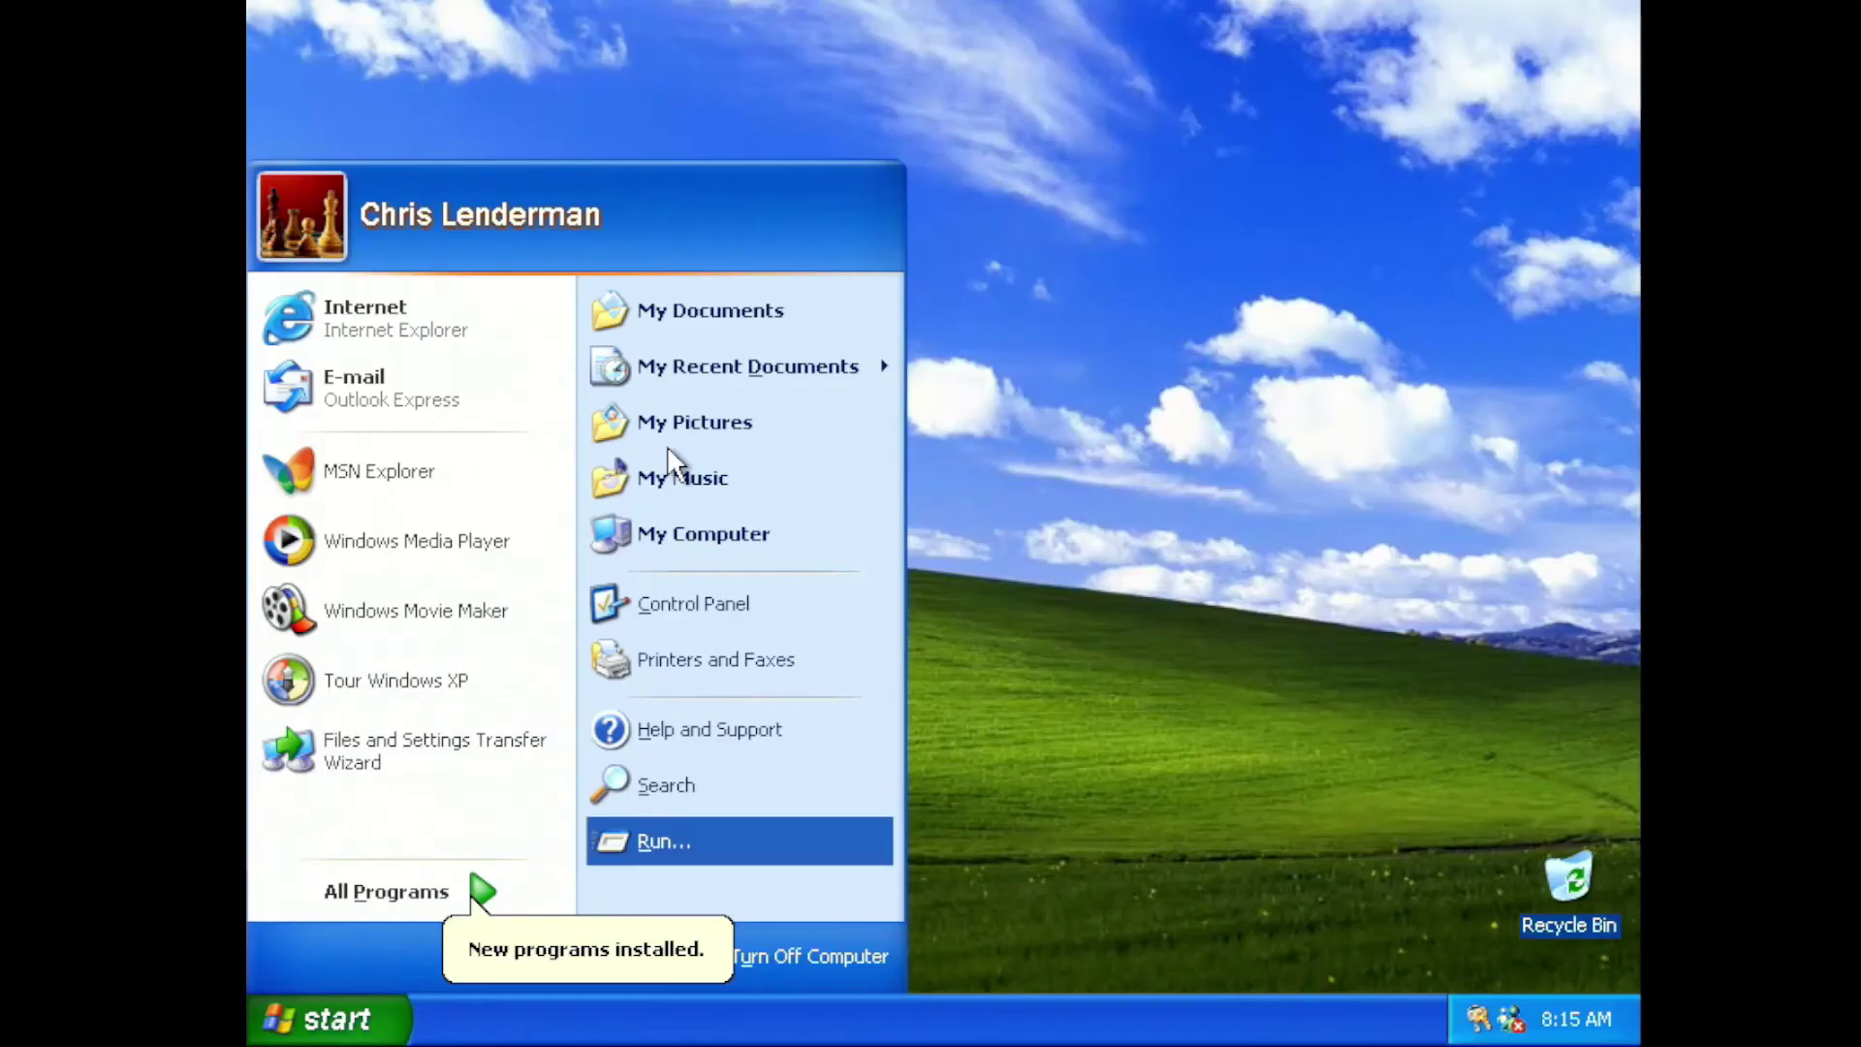
key("Return")
key("Return")
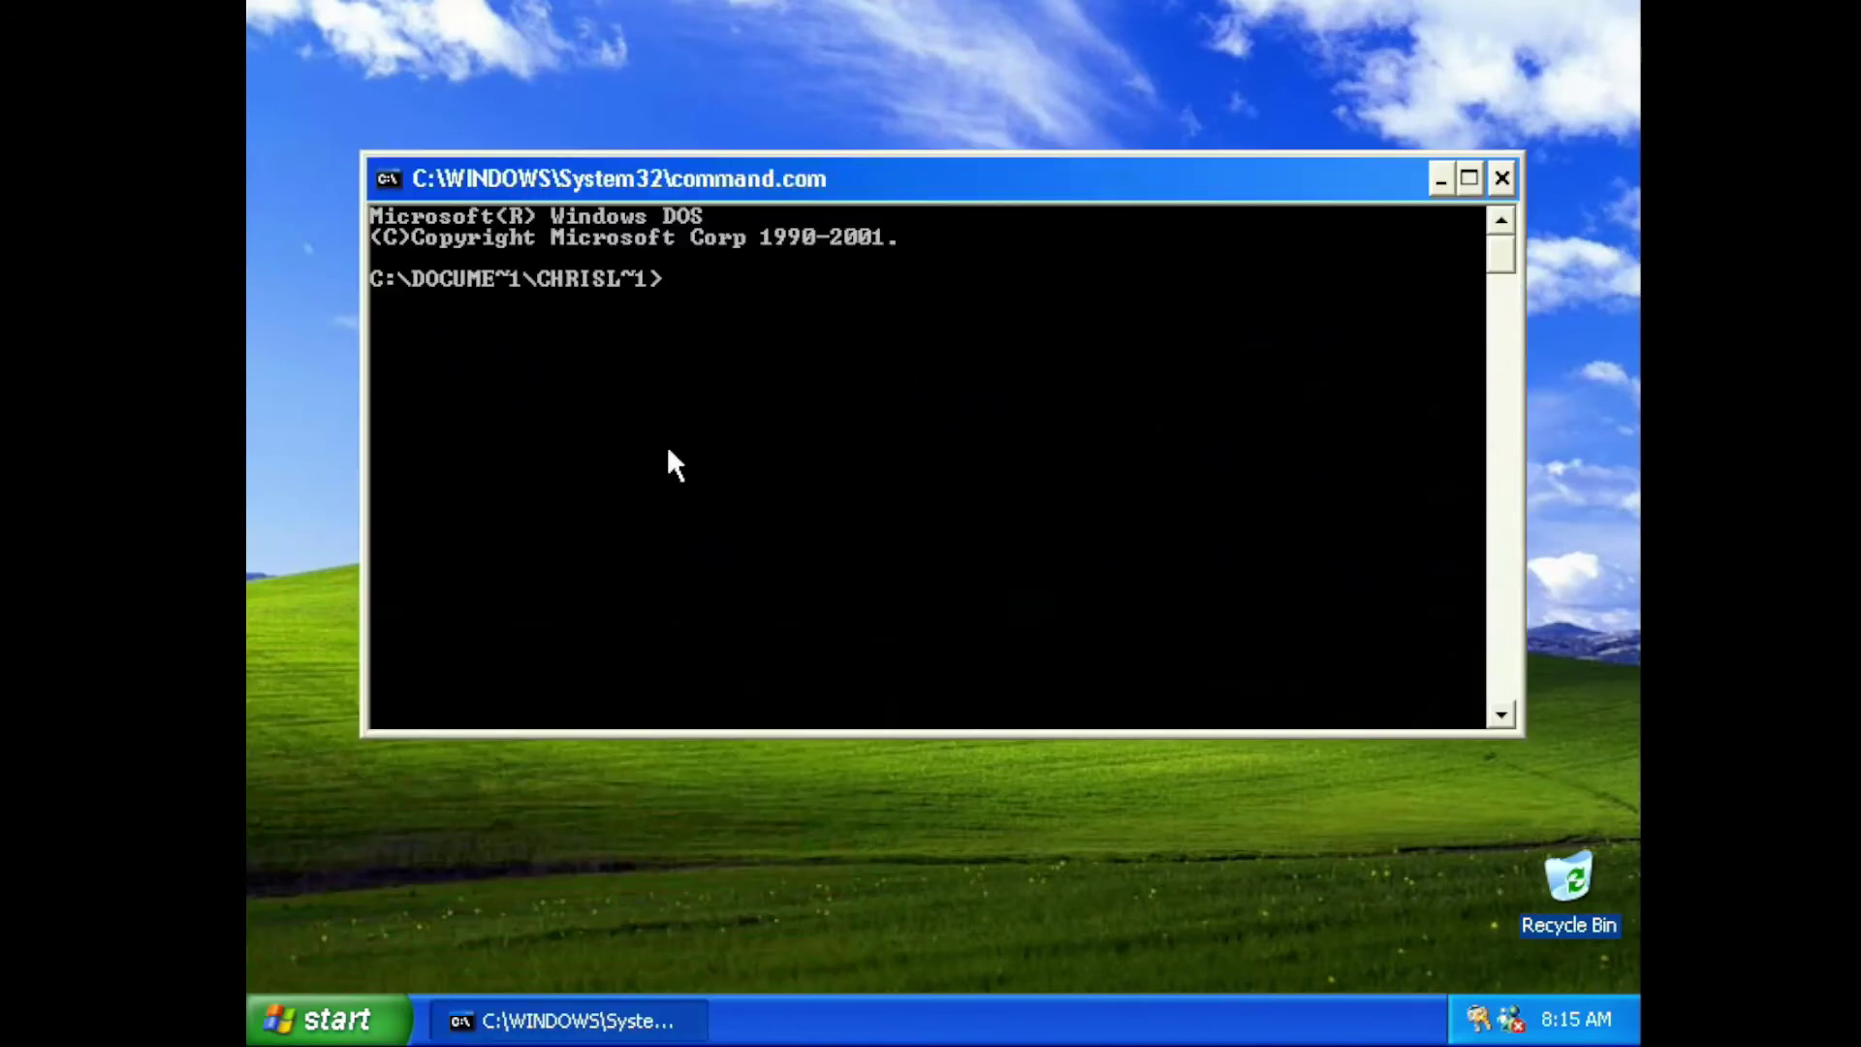
Map \\raspberrypi\data to drive Z: with net use and list its contents with dir
type("net use Z: \\\\raspberry")
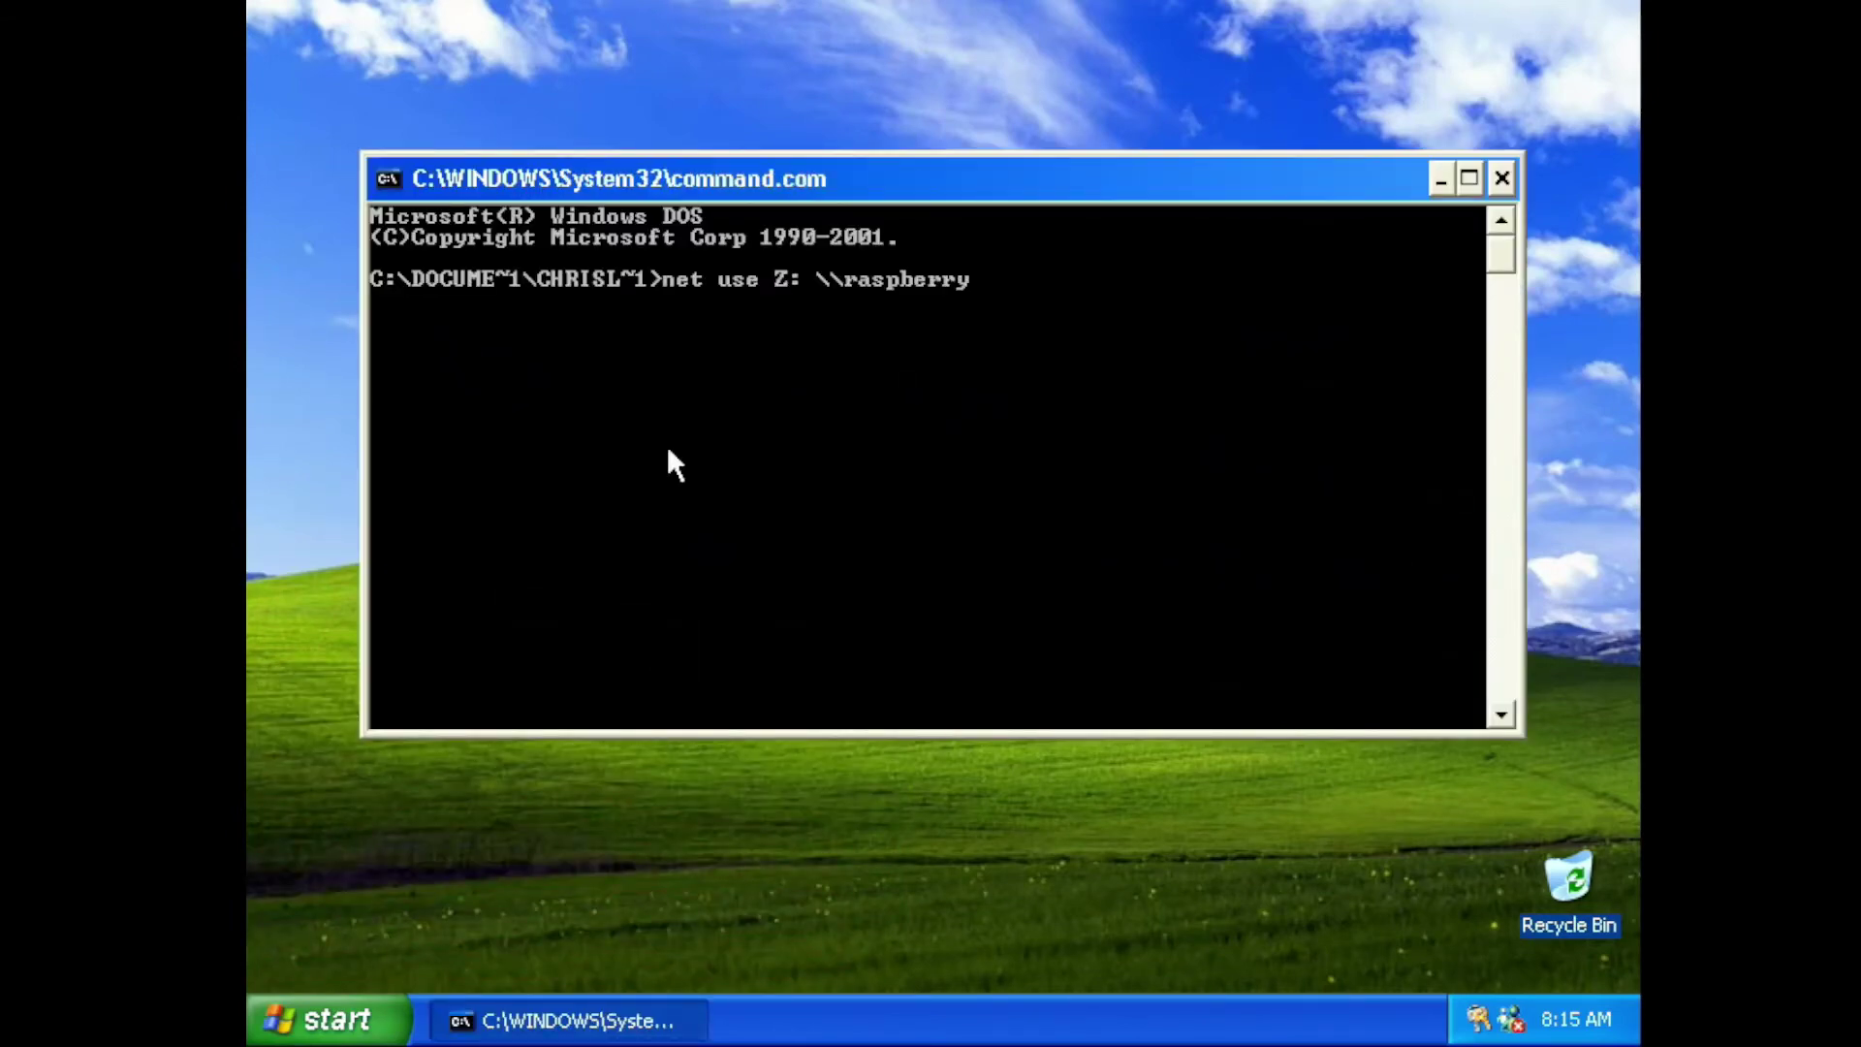
type("pi\\data")
key("Return")
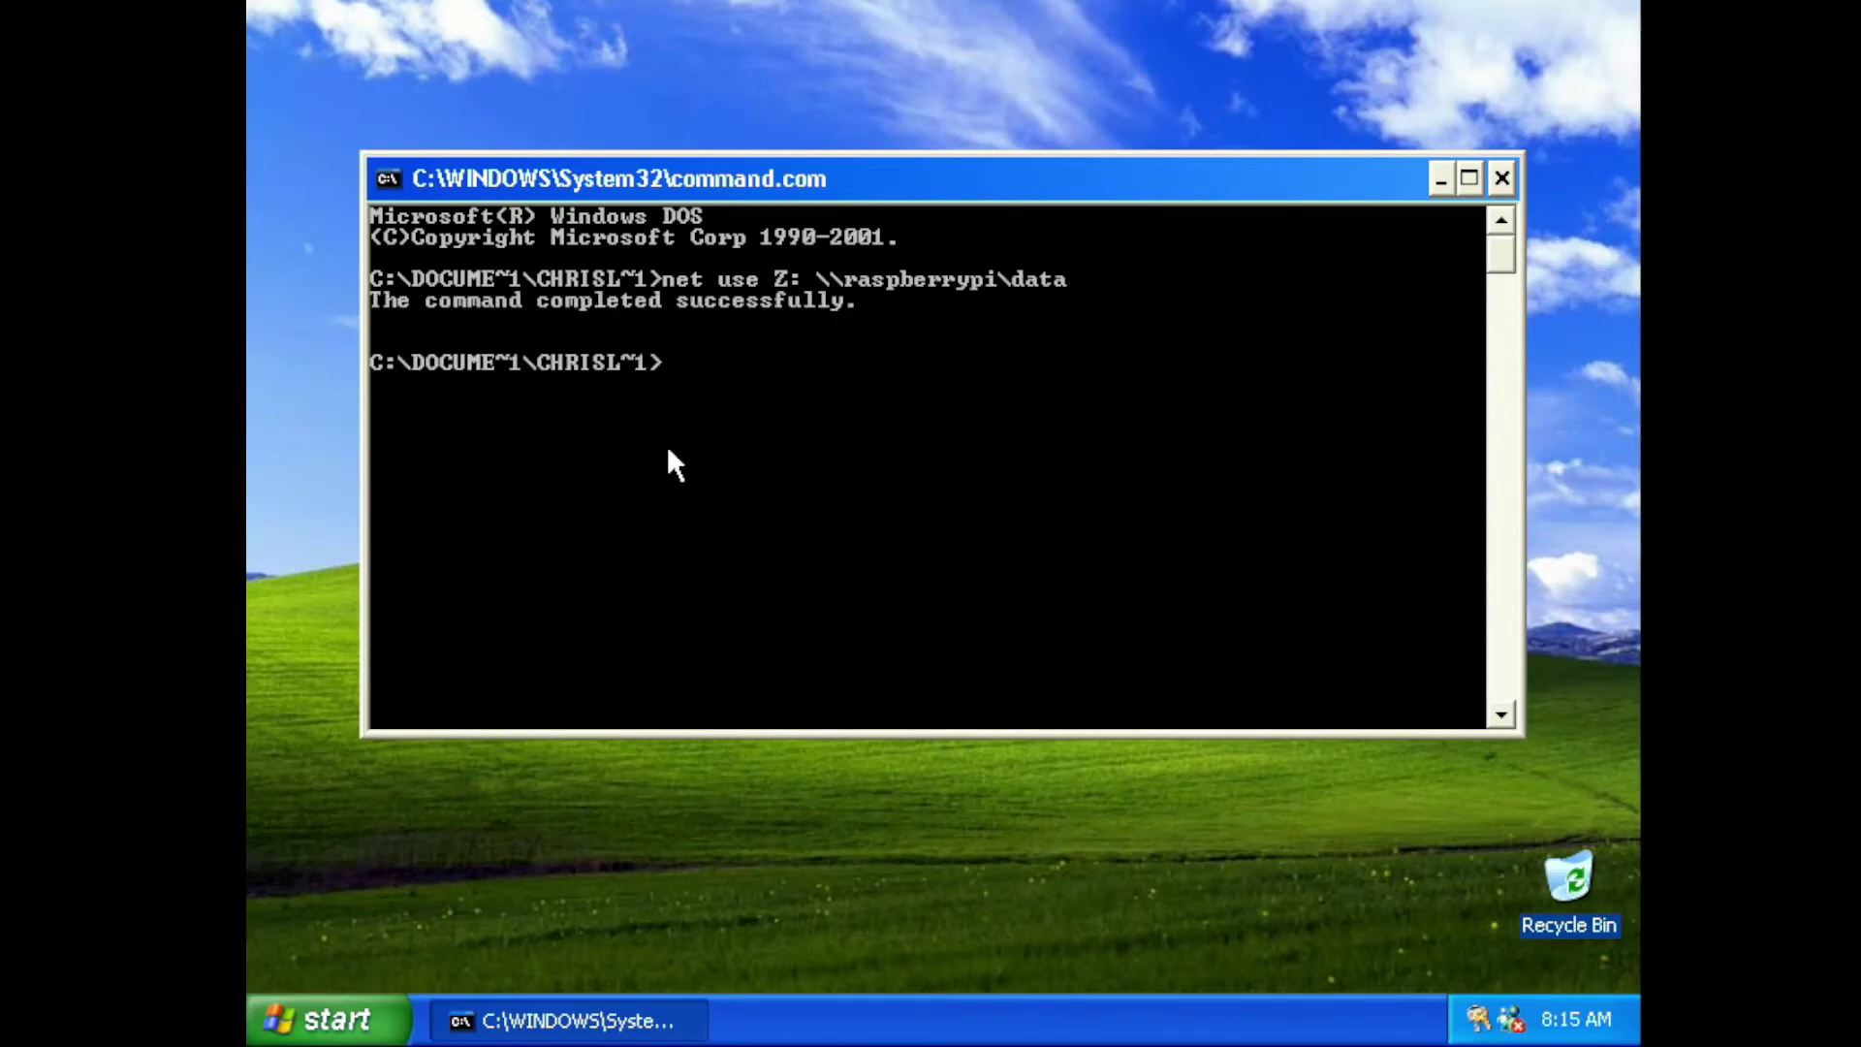
type("Z:")
key("Return")
type("dir")
key("Return")
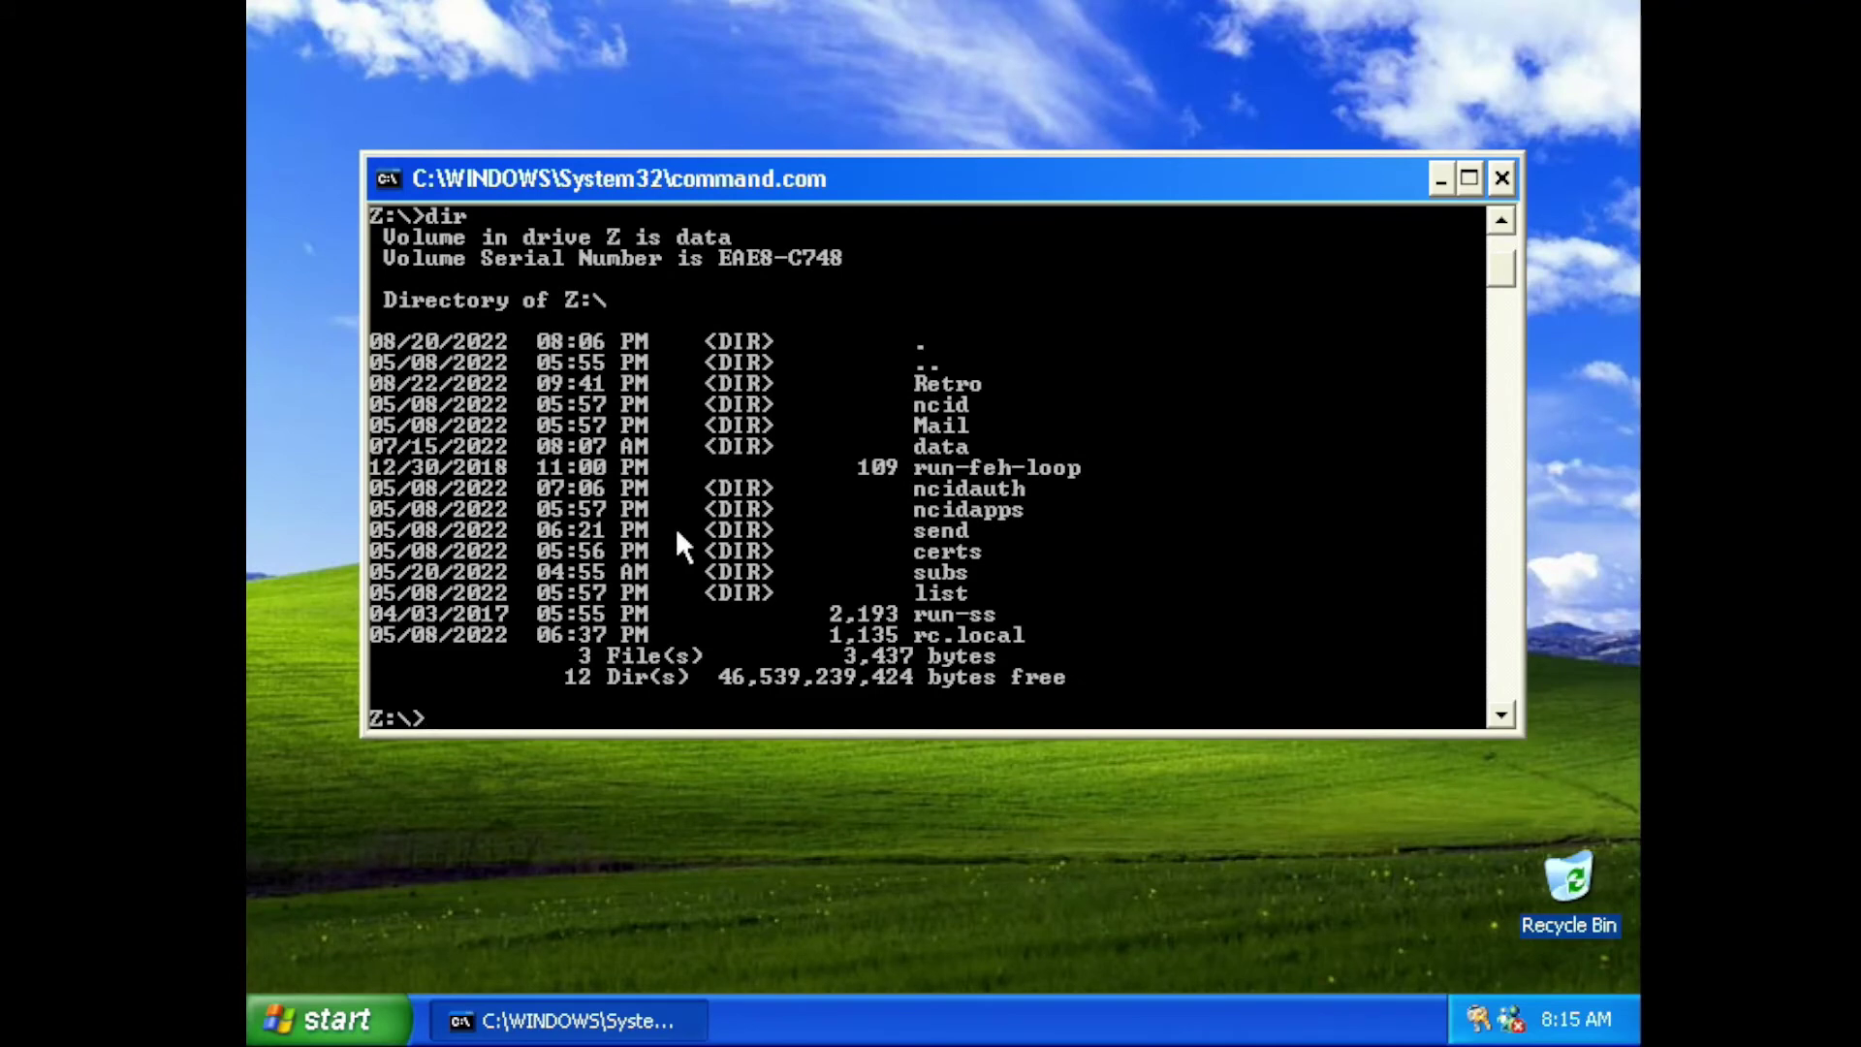
Browse drive Z: and its Retro folder in My Computer, then close the window
left_click(324, 1018)
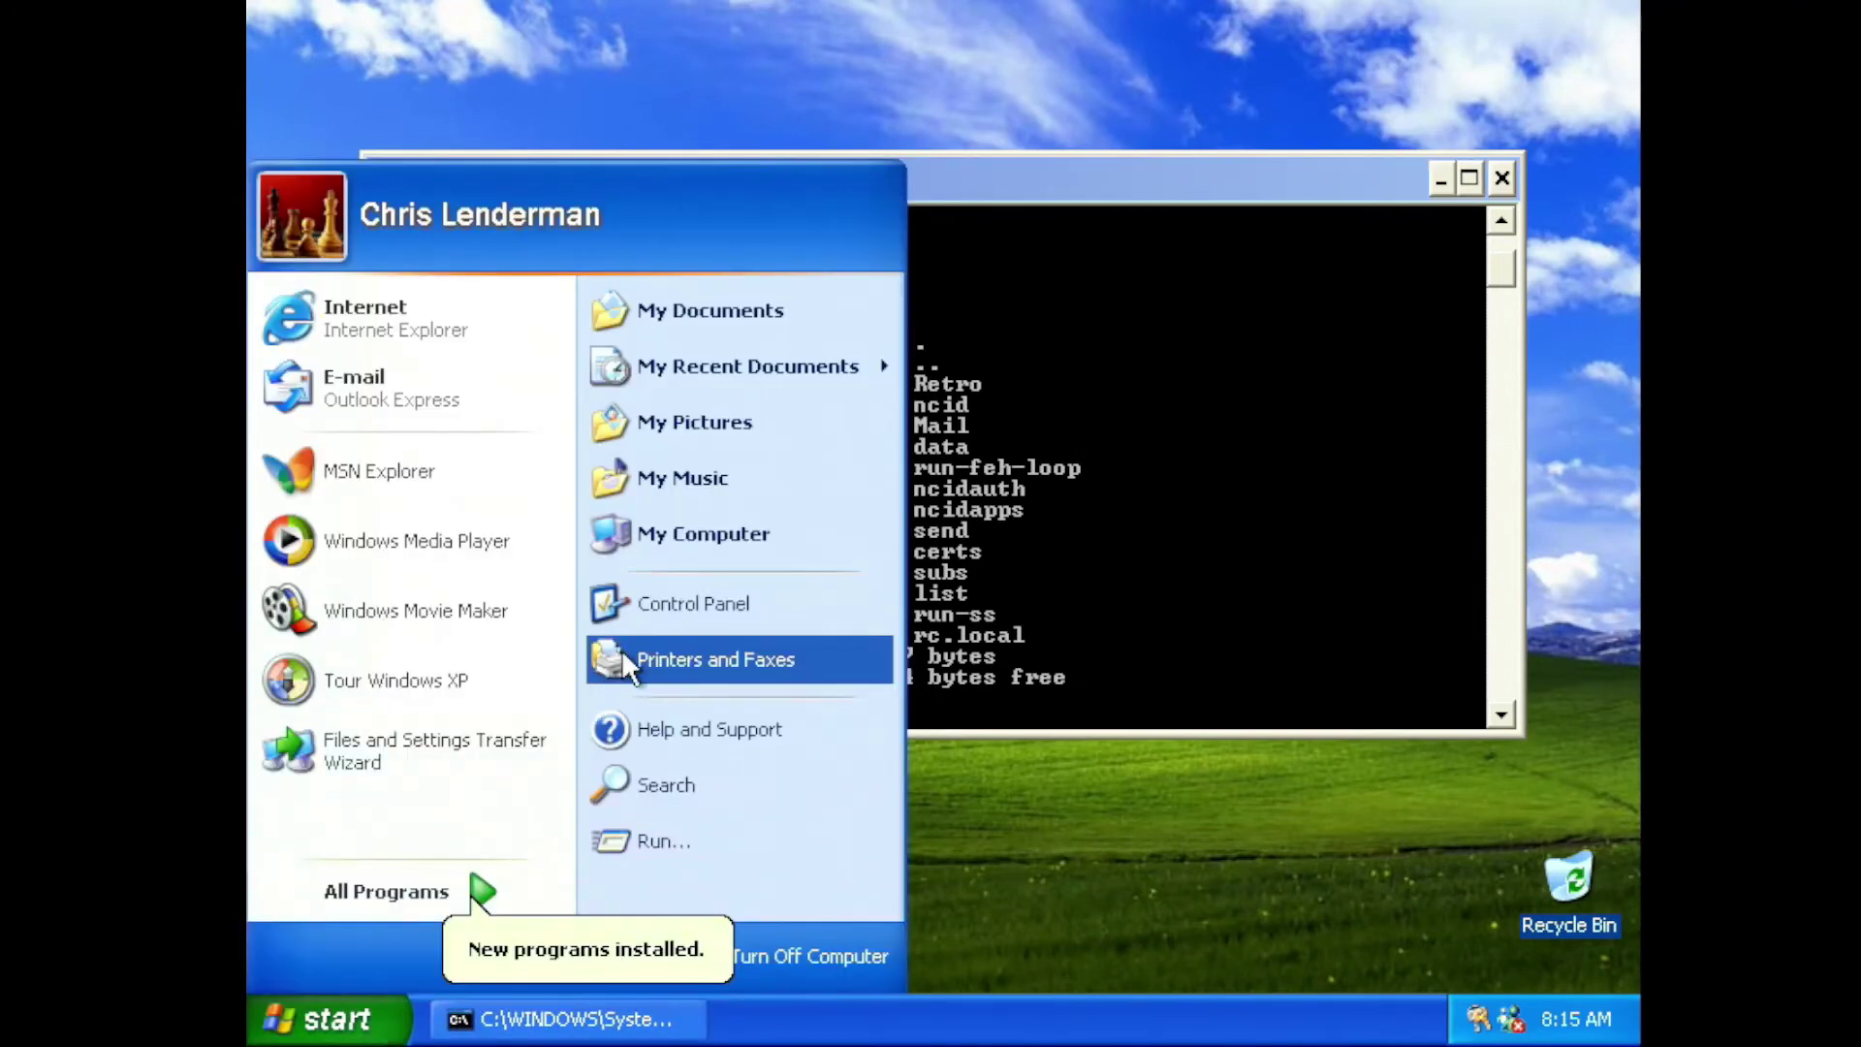
left_click(709, 544)
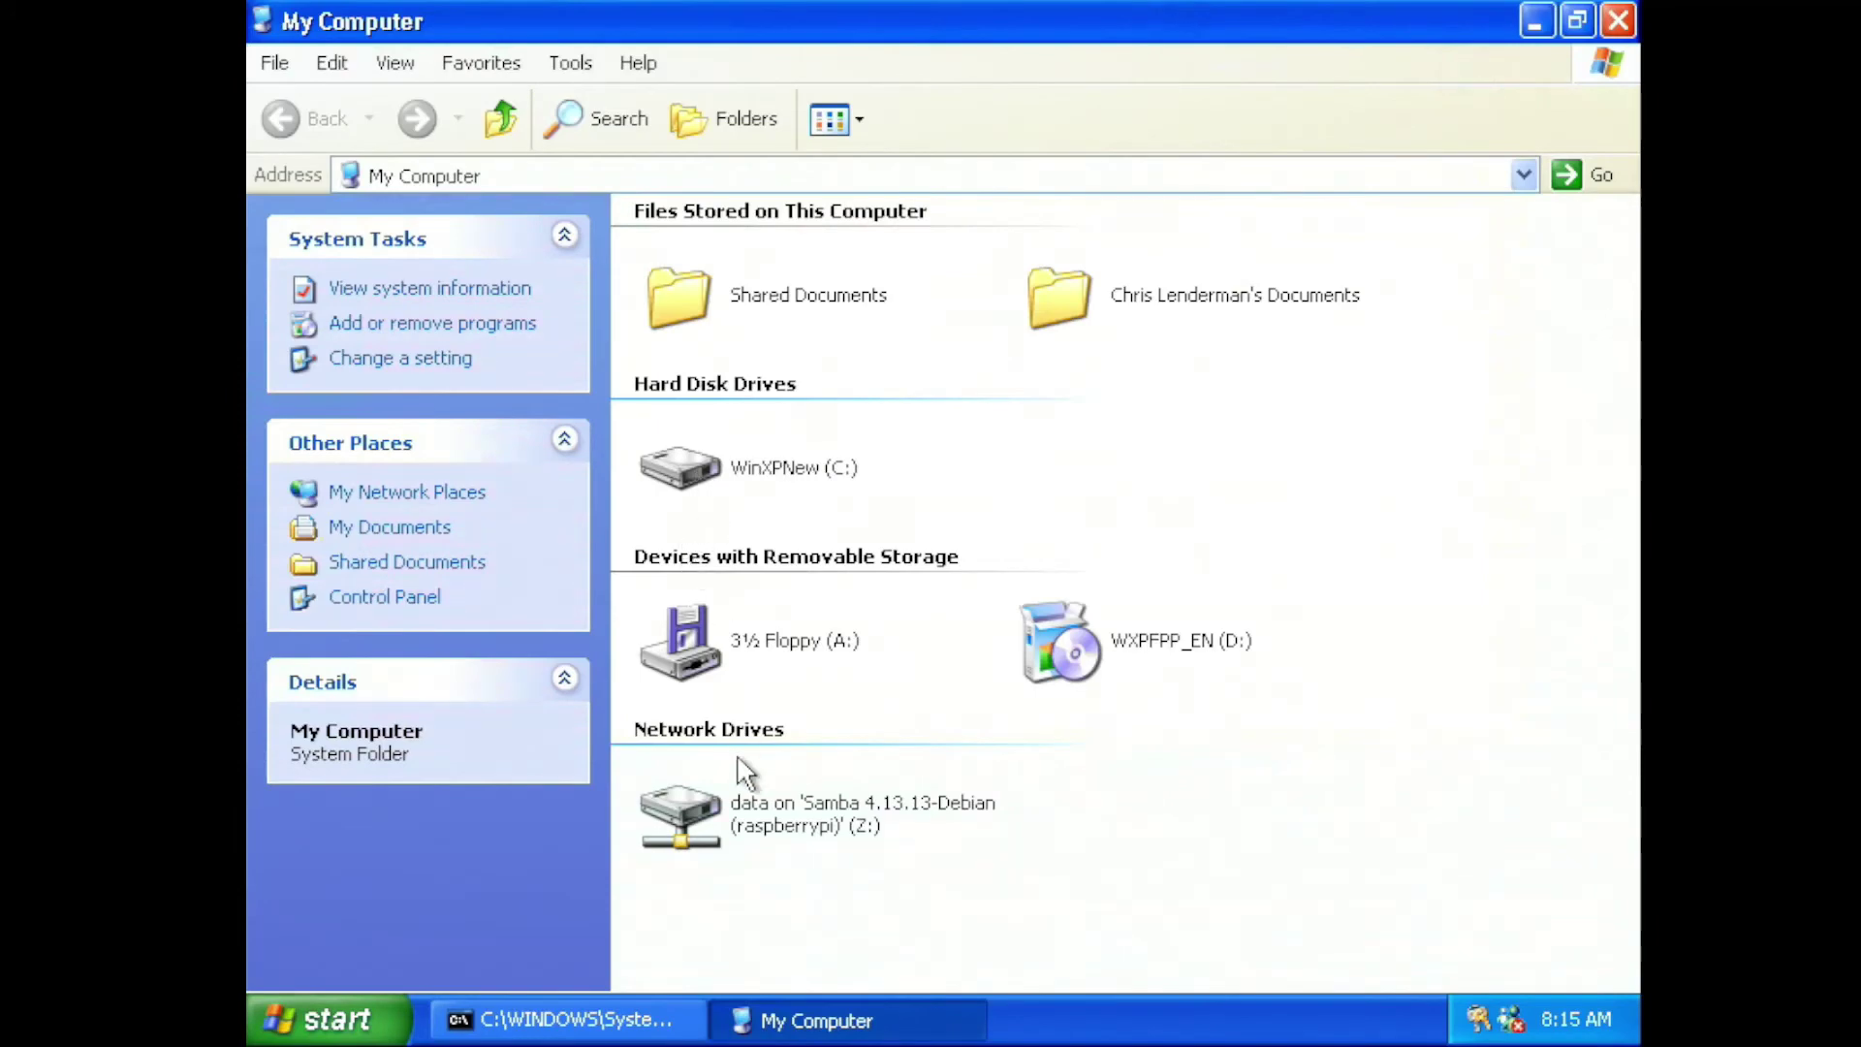
double_click(751, 812)
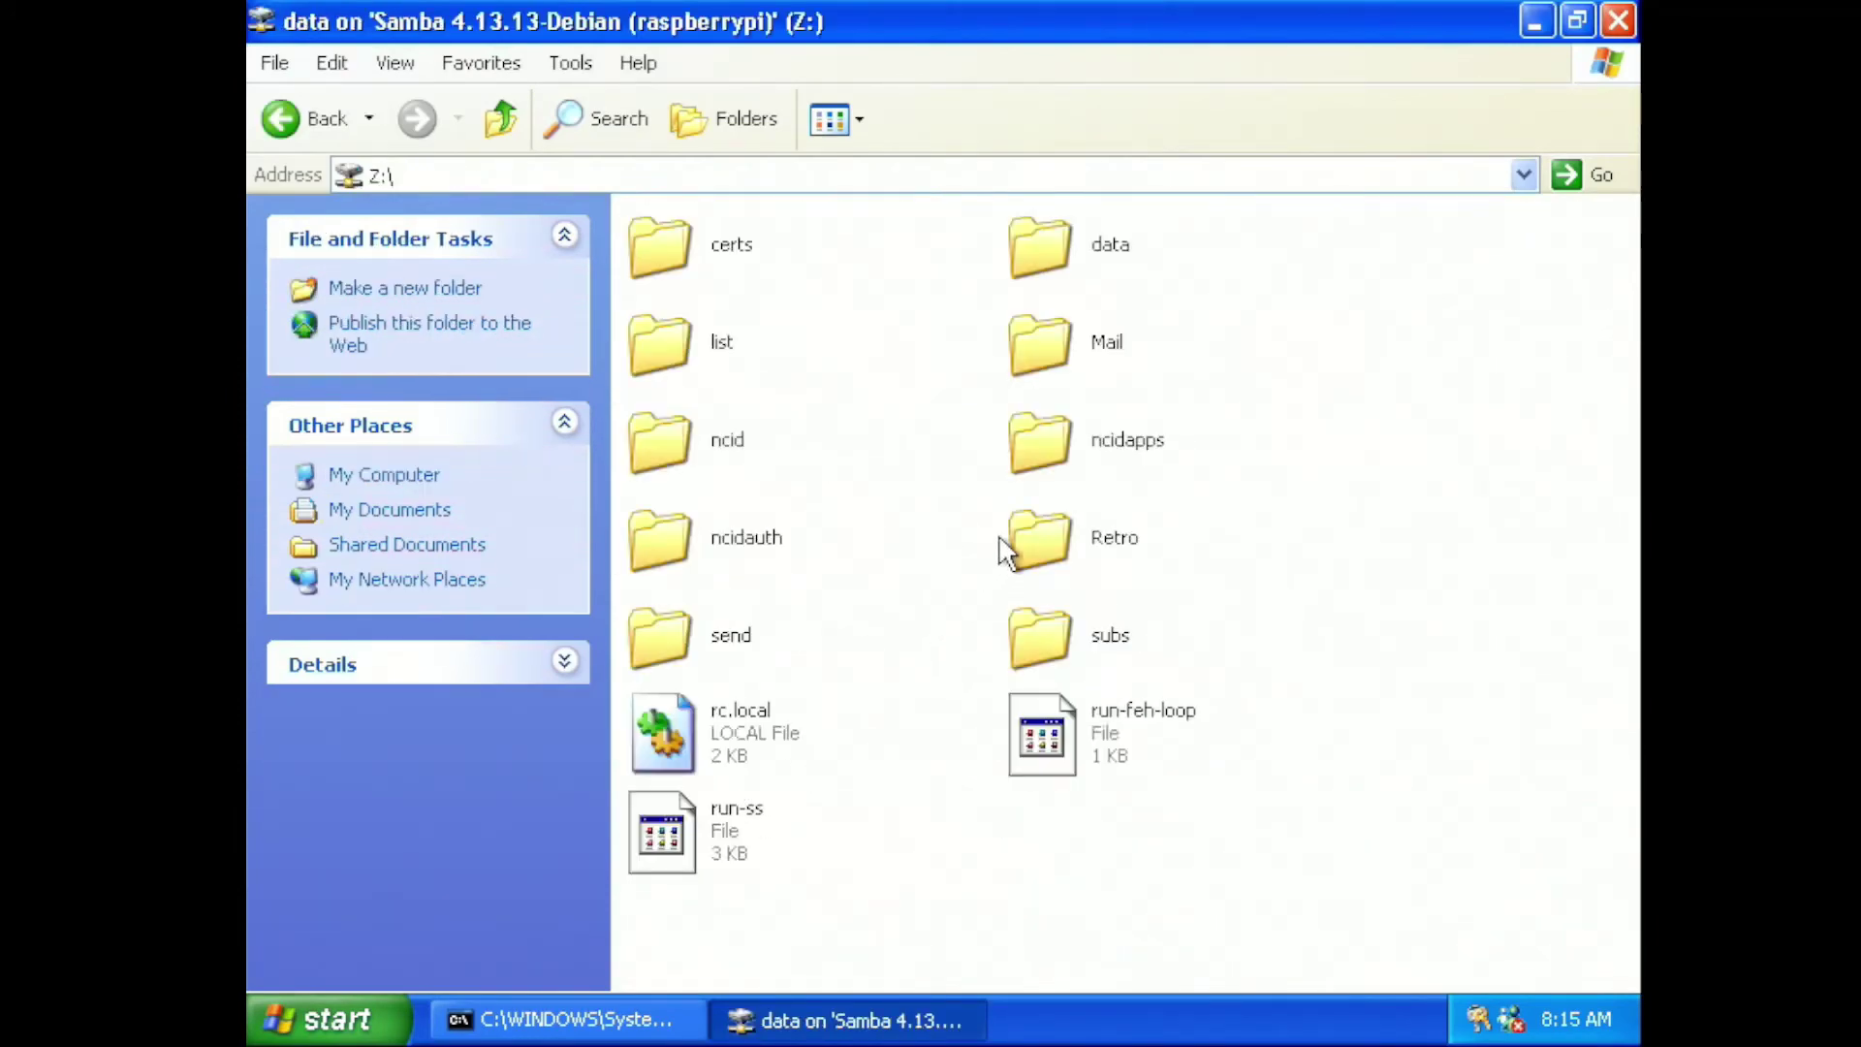
double_click(1030, 533)
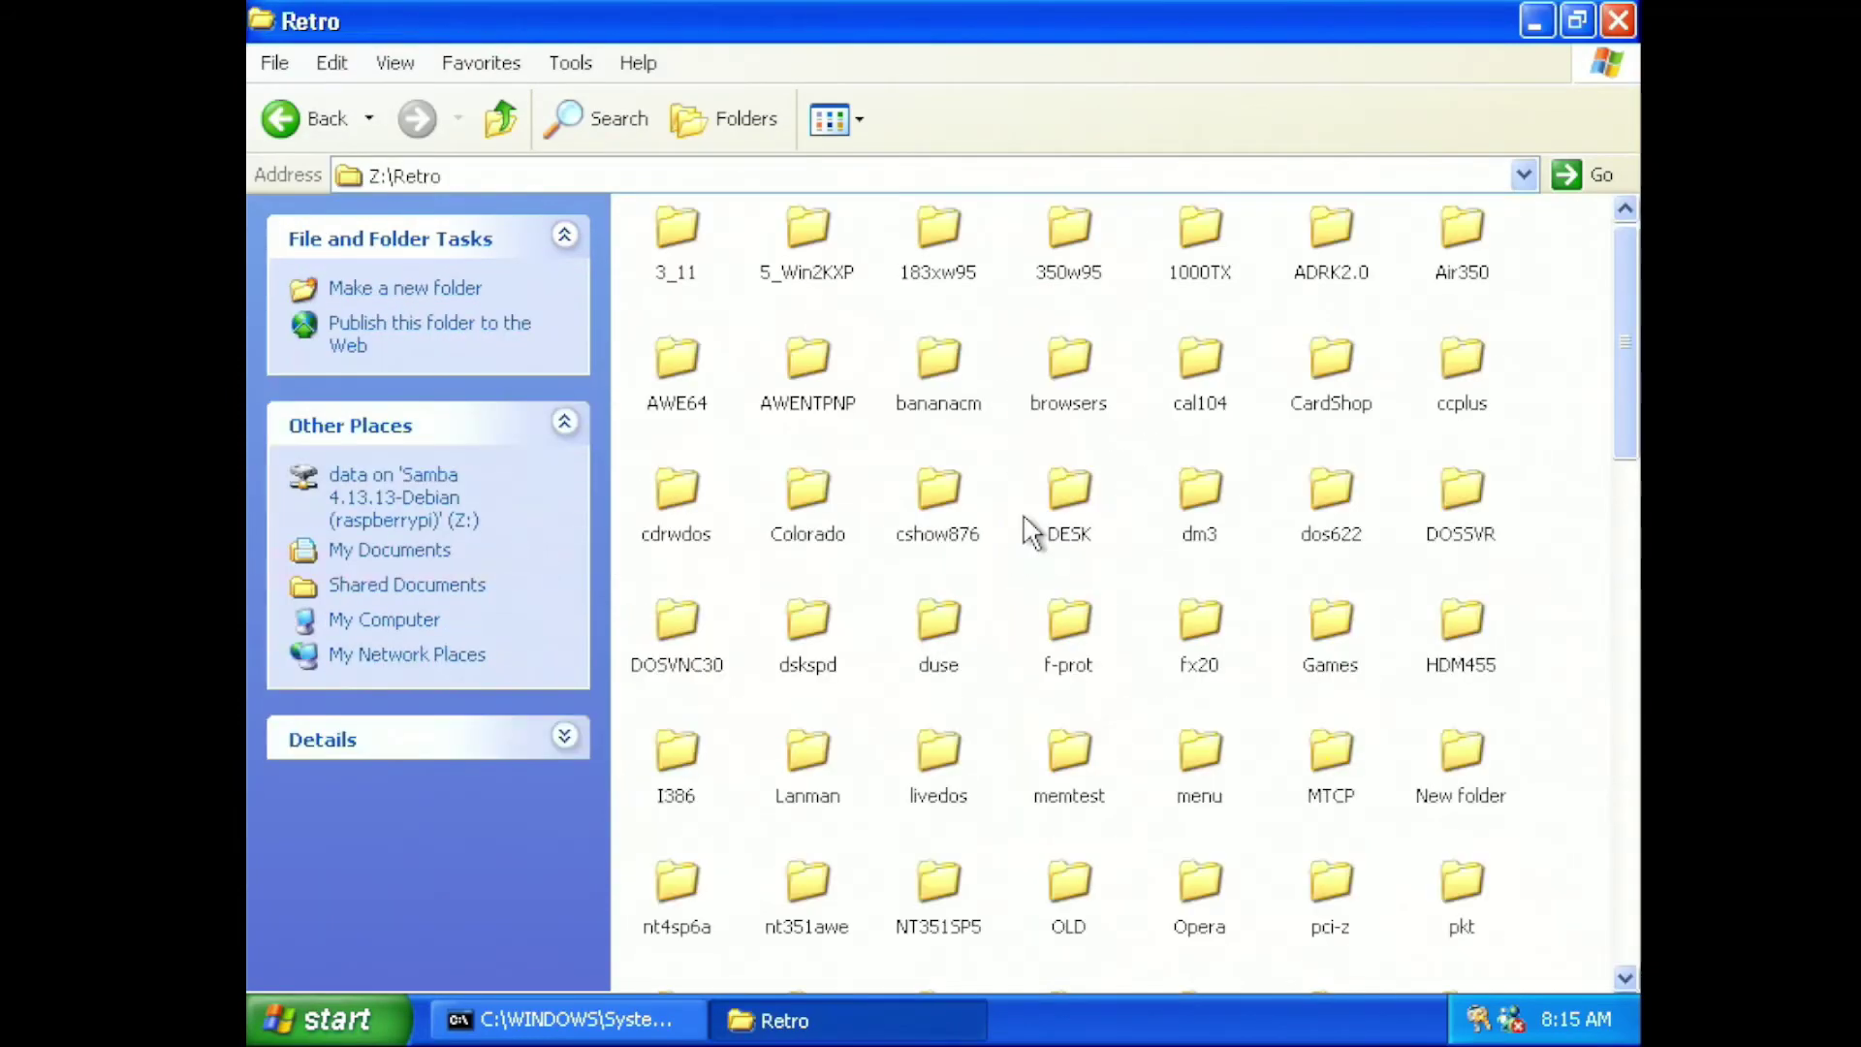
left_click(1617, 22)
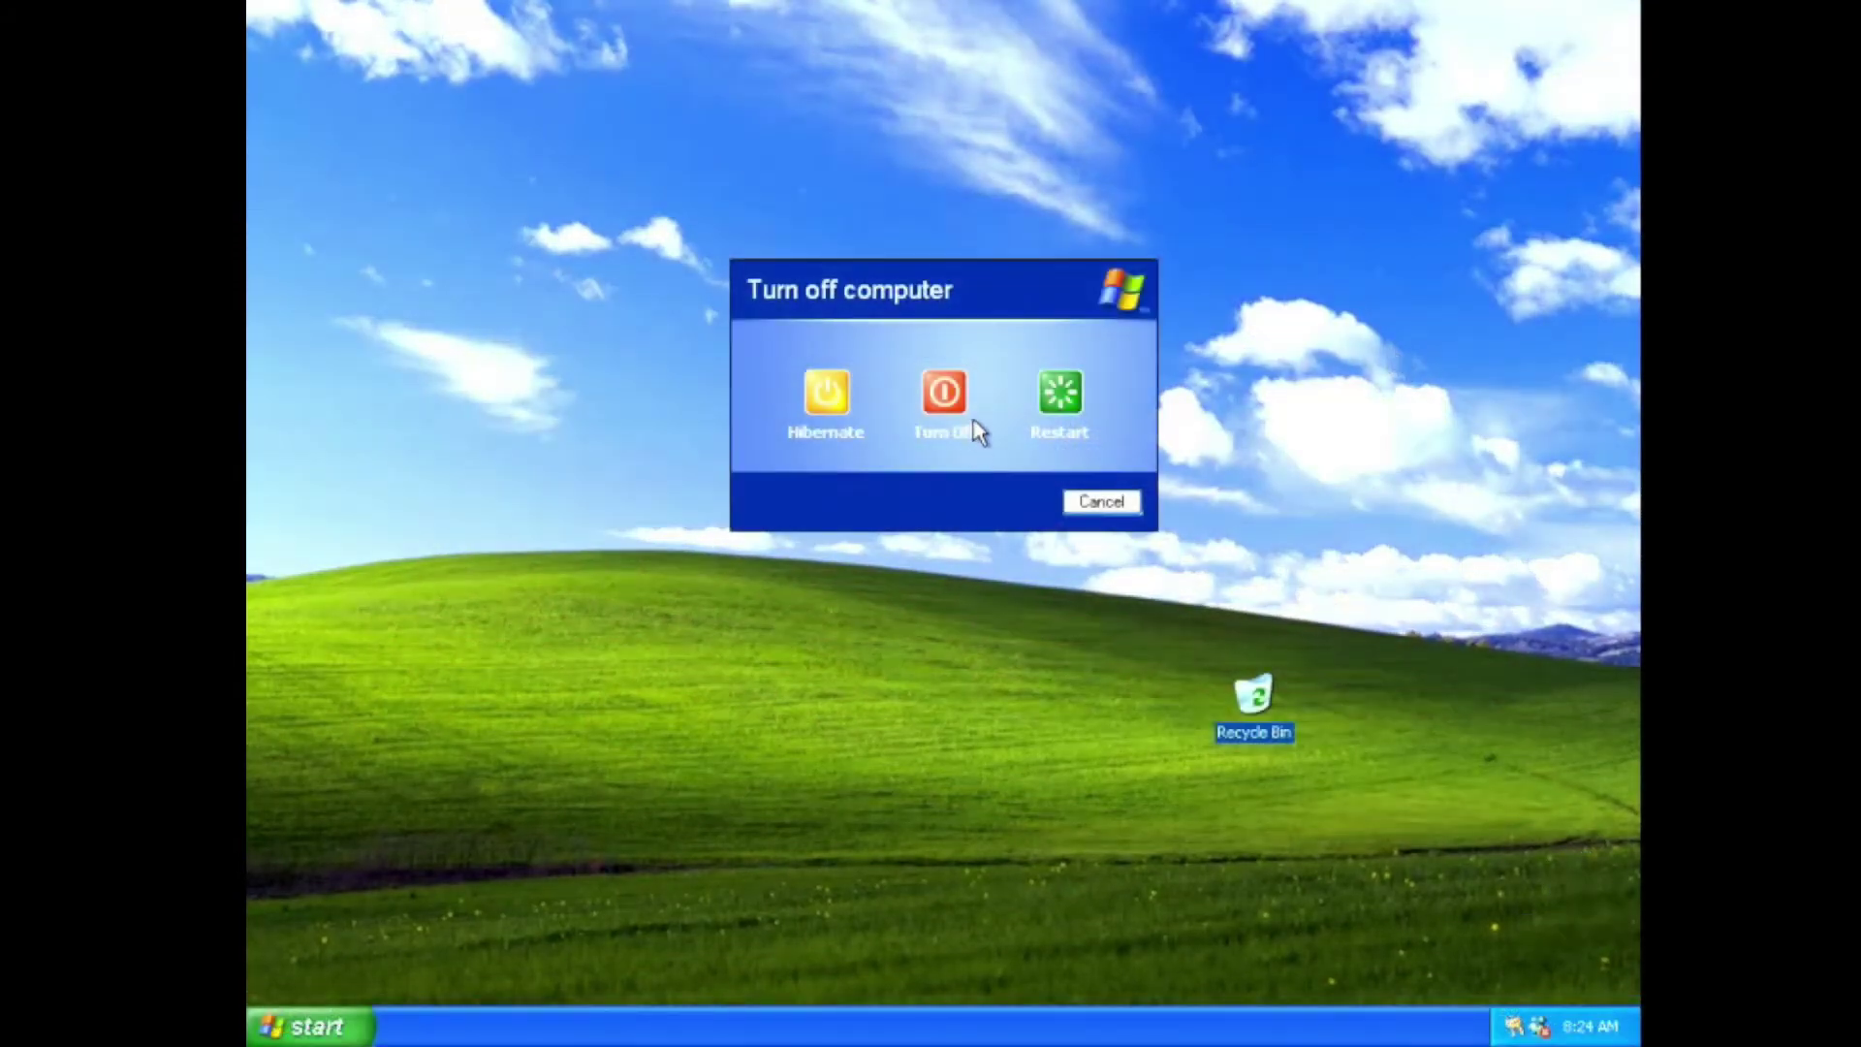
Choose Turn Off in the Turn off computer dialog to shut Windows down
left_click(970, 415)
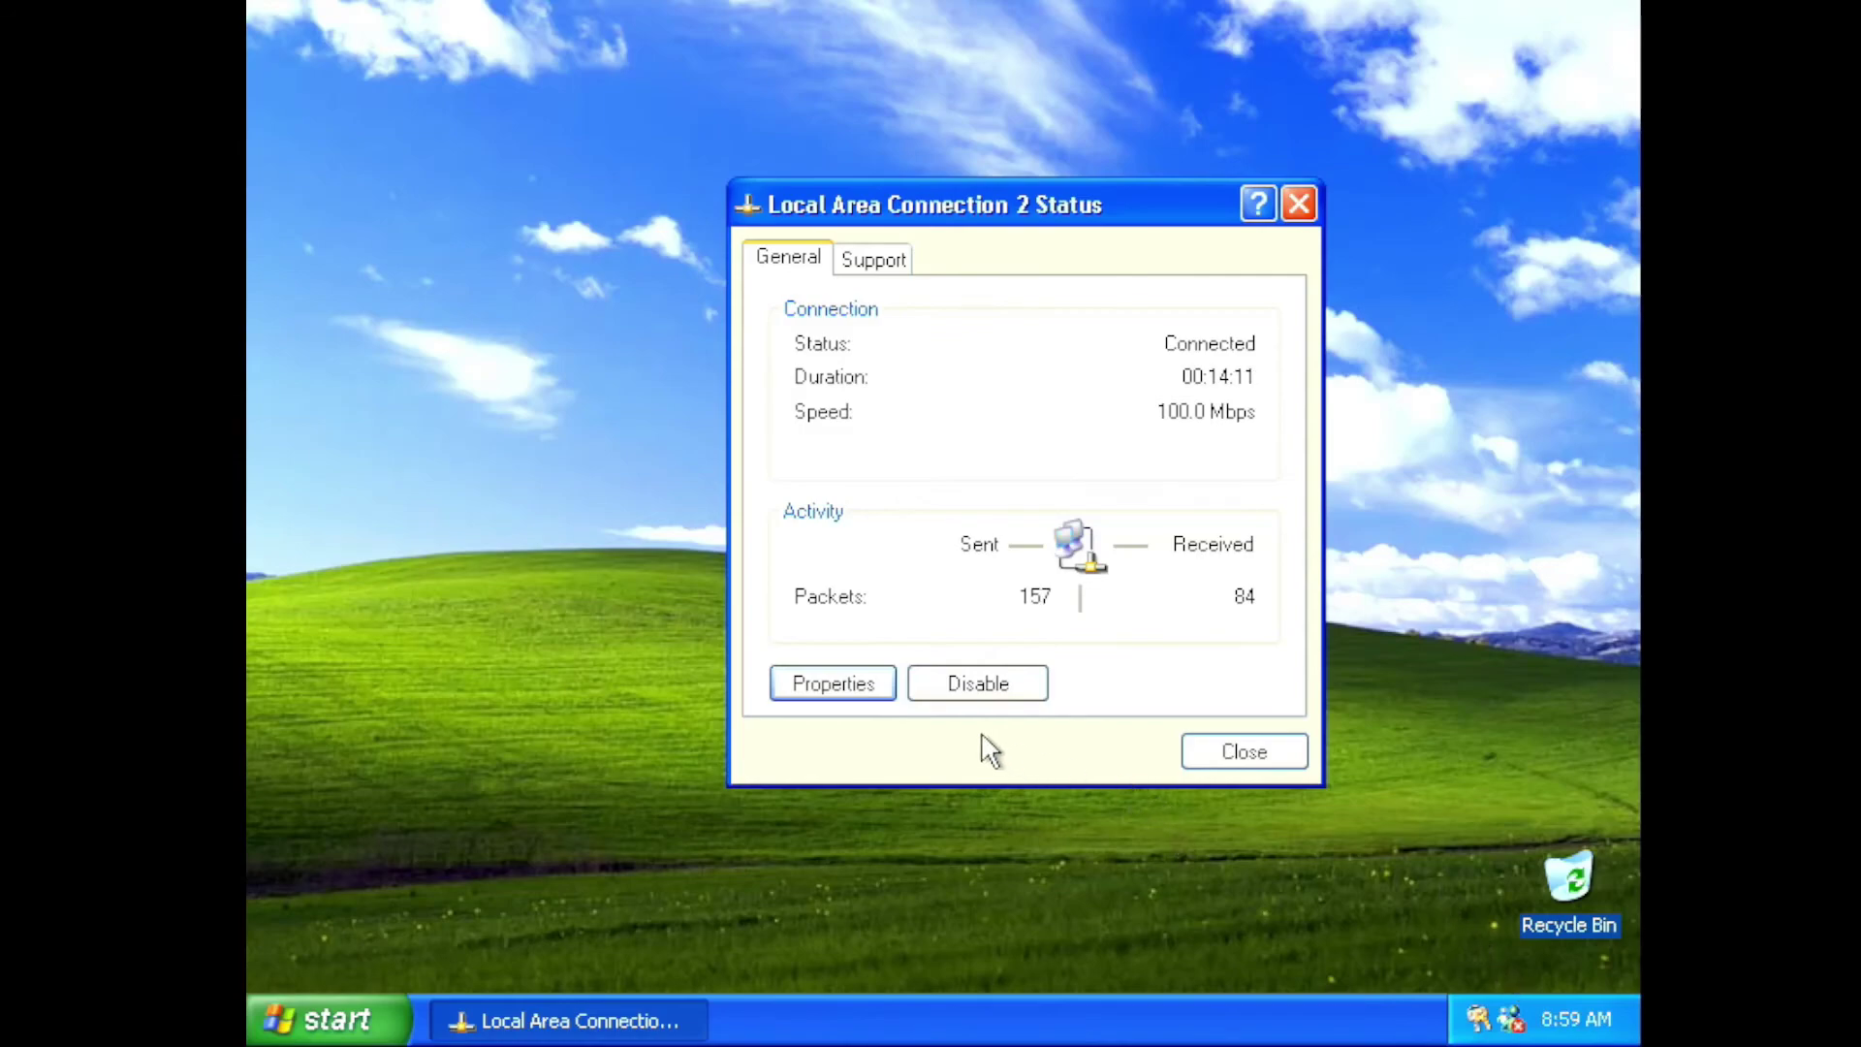
Cancel the connection's Properties and close the Local Area Connection 2 Status window
left_click(872, 686)
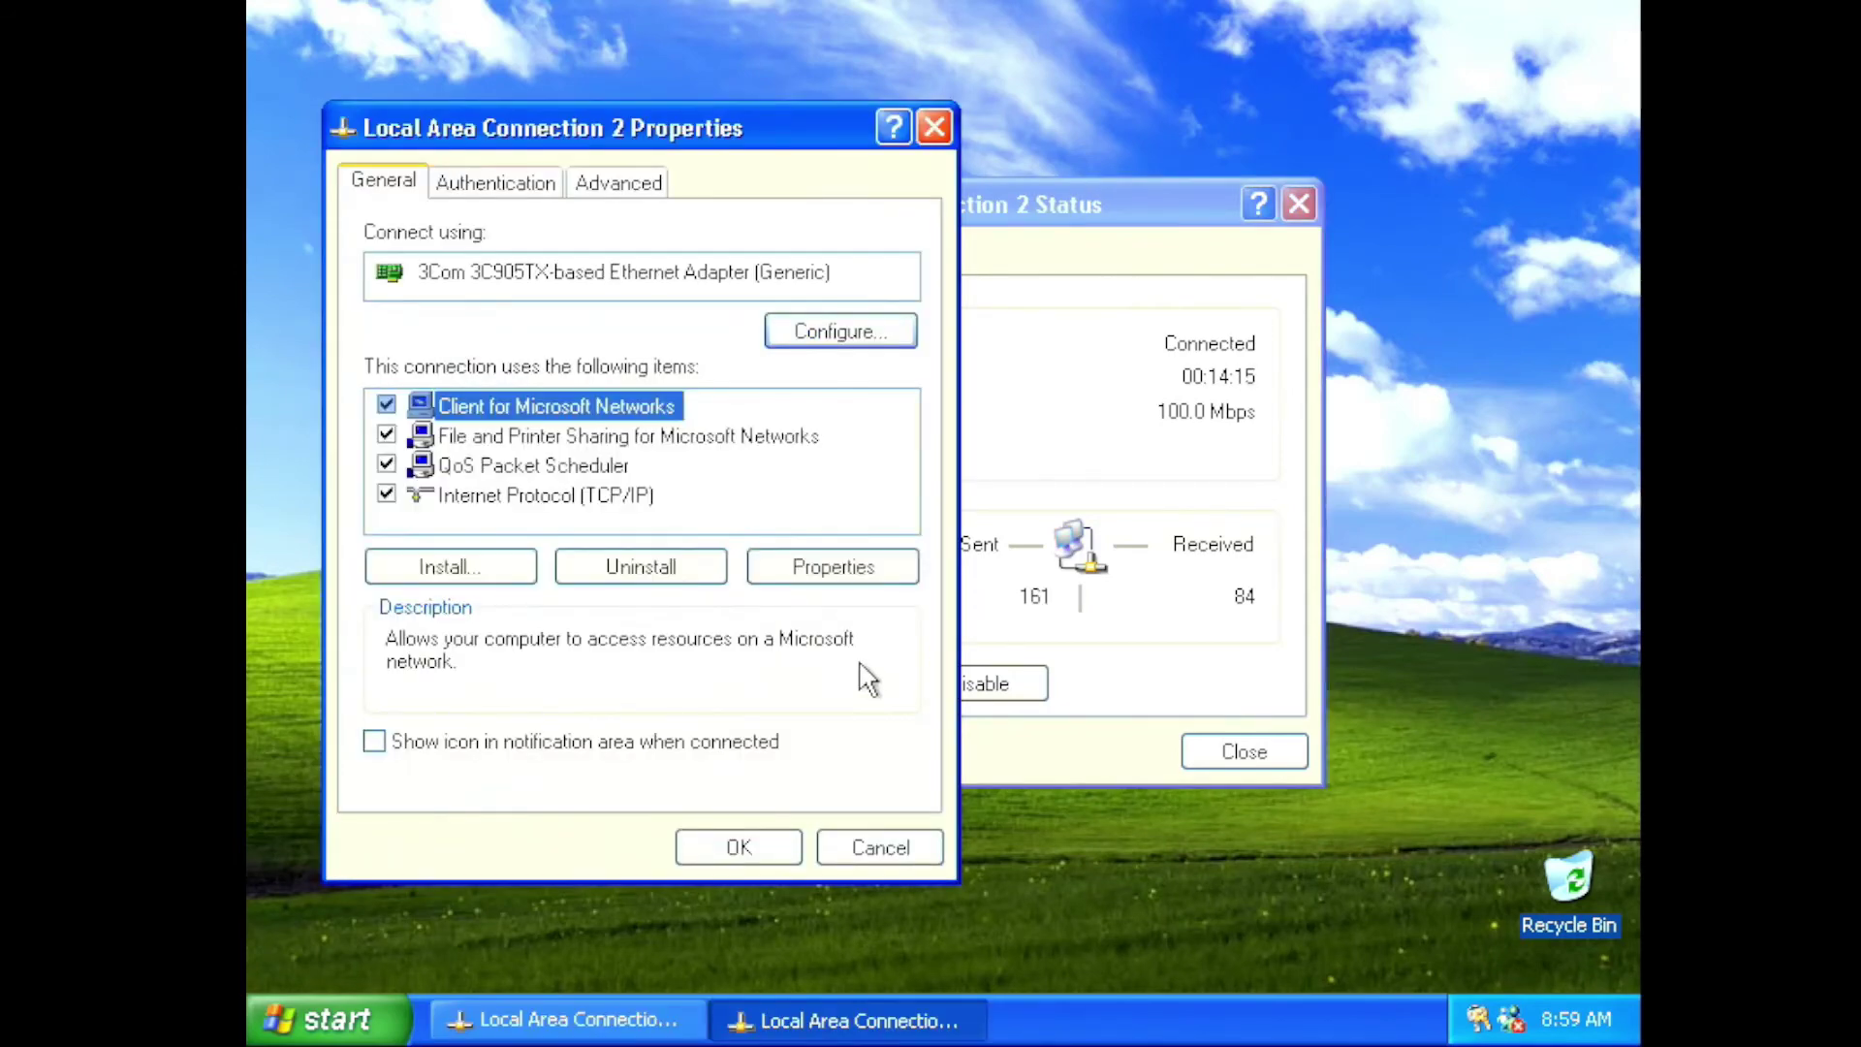
left_click(866, 845)
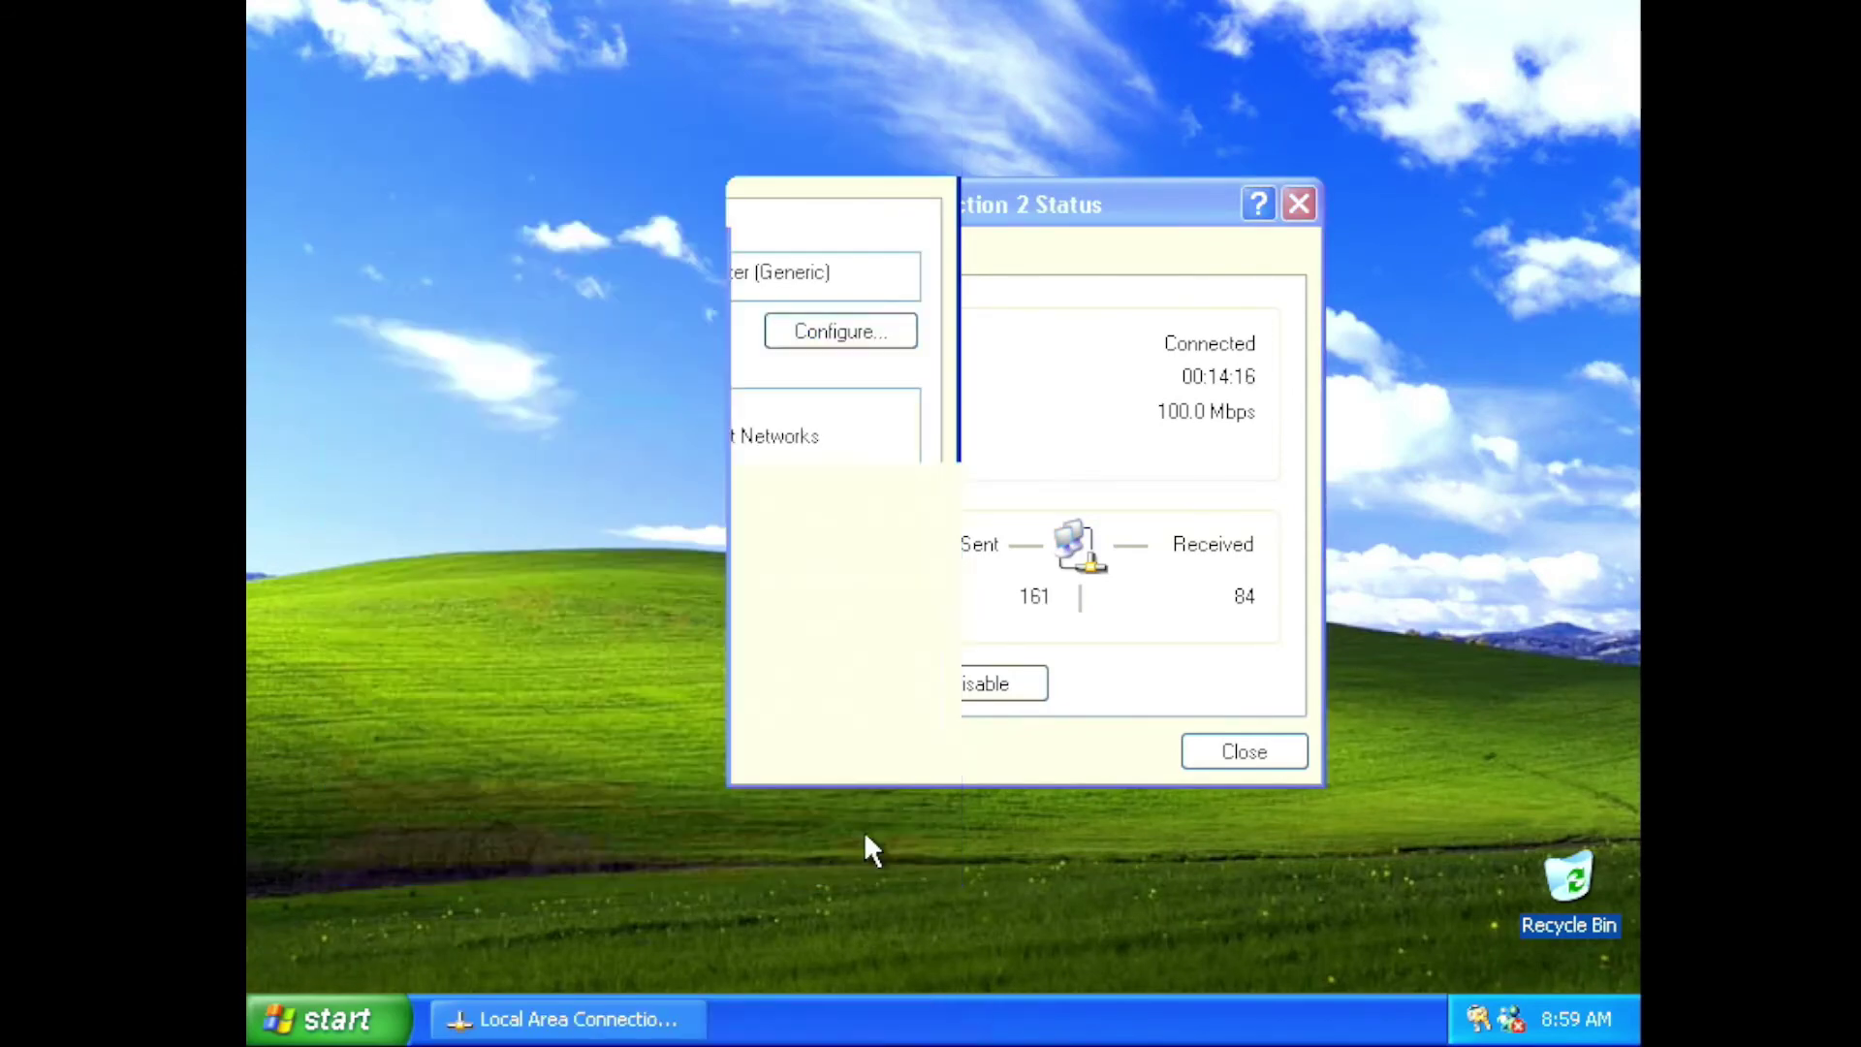
left_click(1263, 761)
Run command from Start > Run and map \\raspberrypi\data to Z: again, then open MPS Multiprocessor PC
left_click(388, 1015)
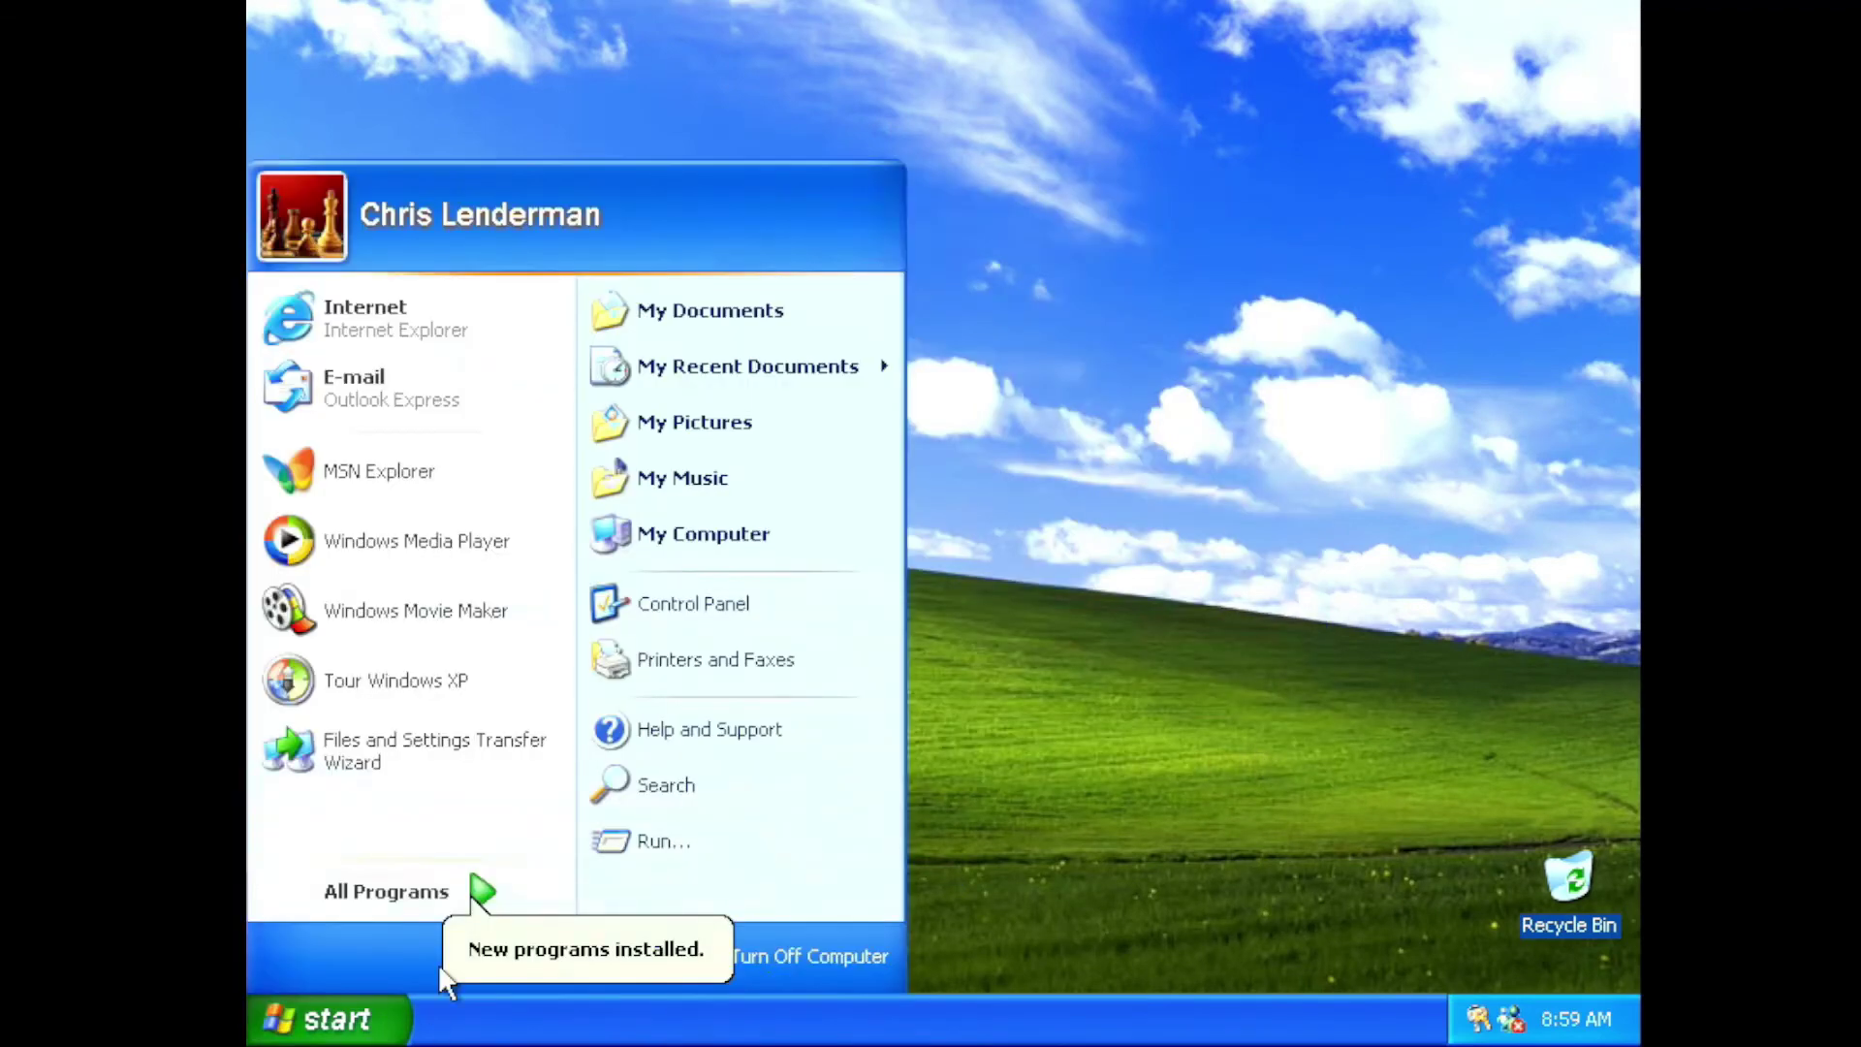
left_click(653, 851)
key("Return")
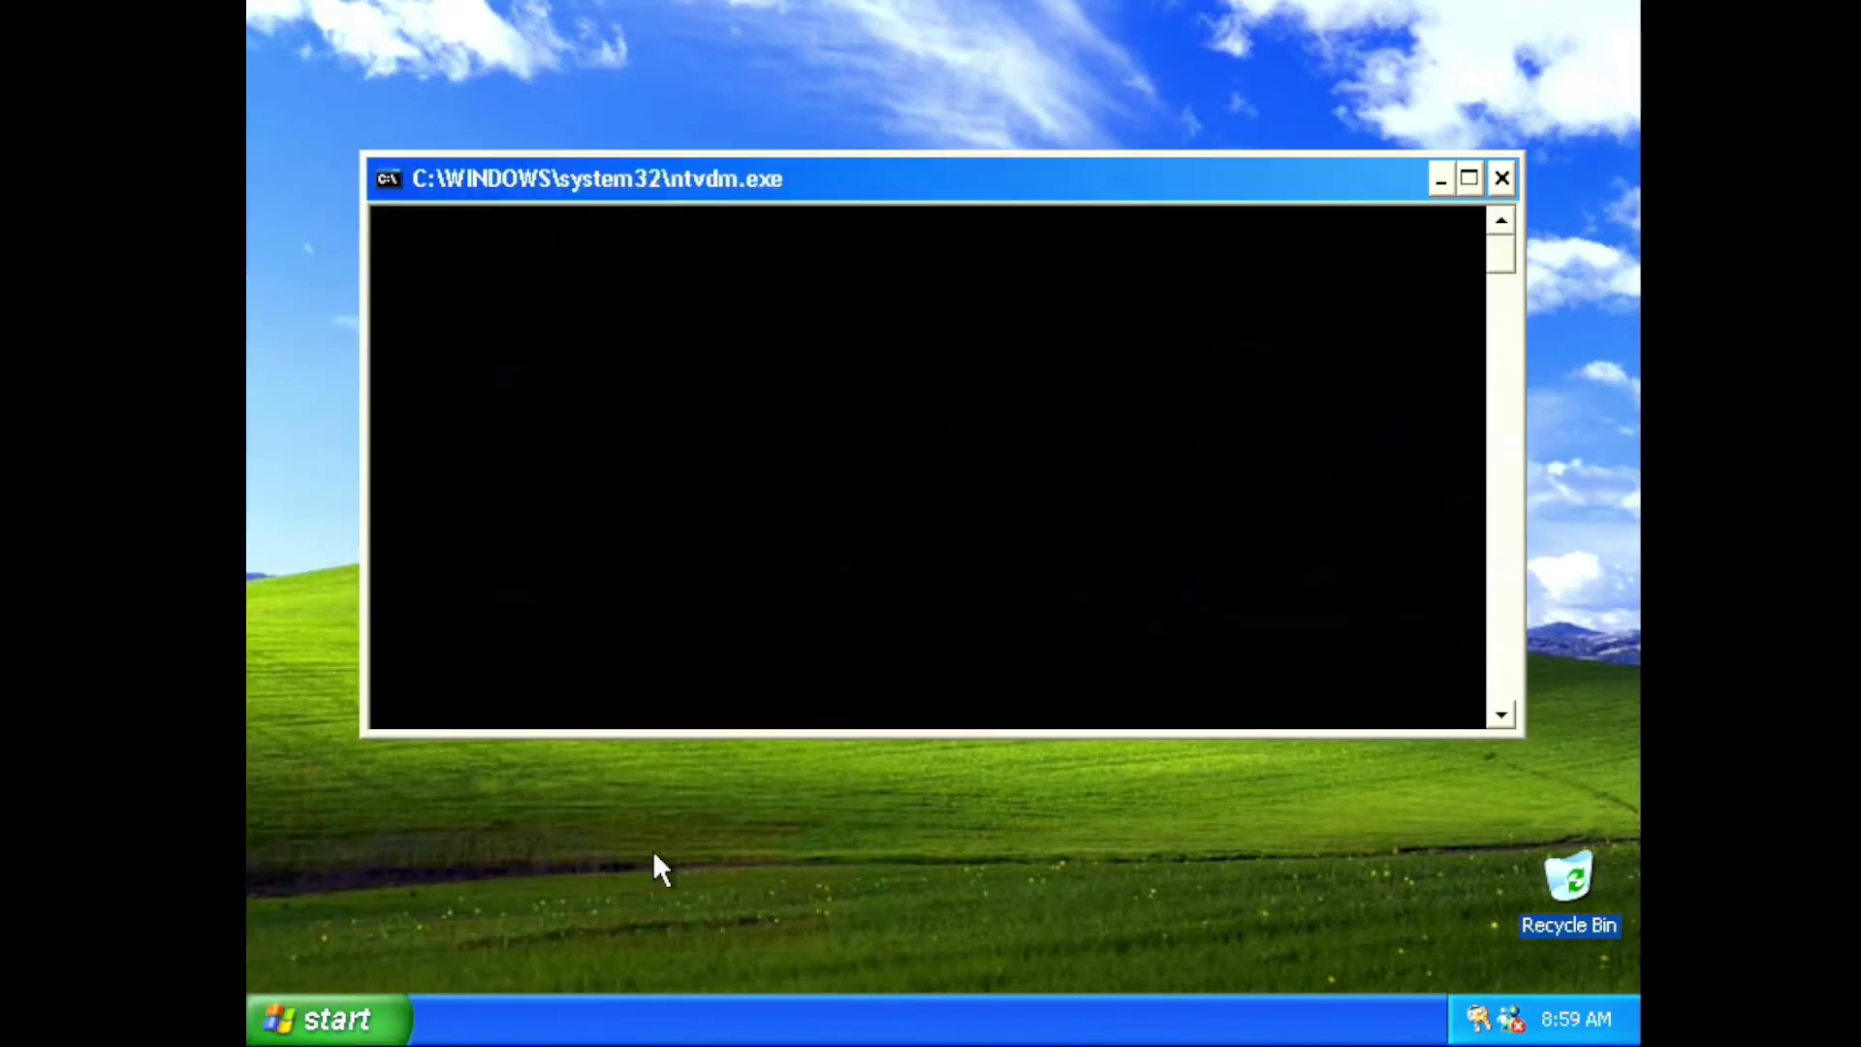
type("net u")
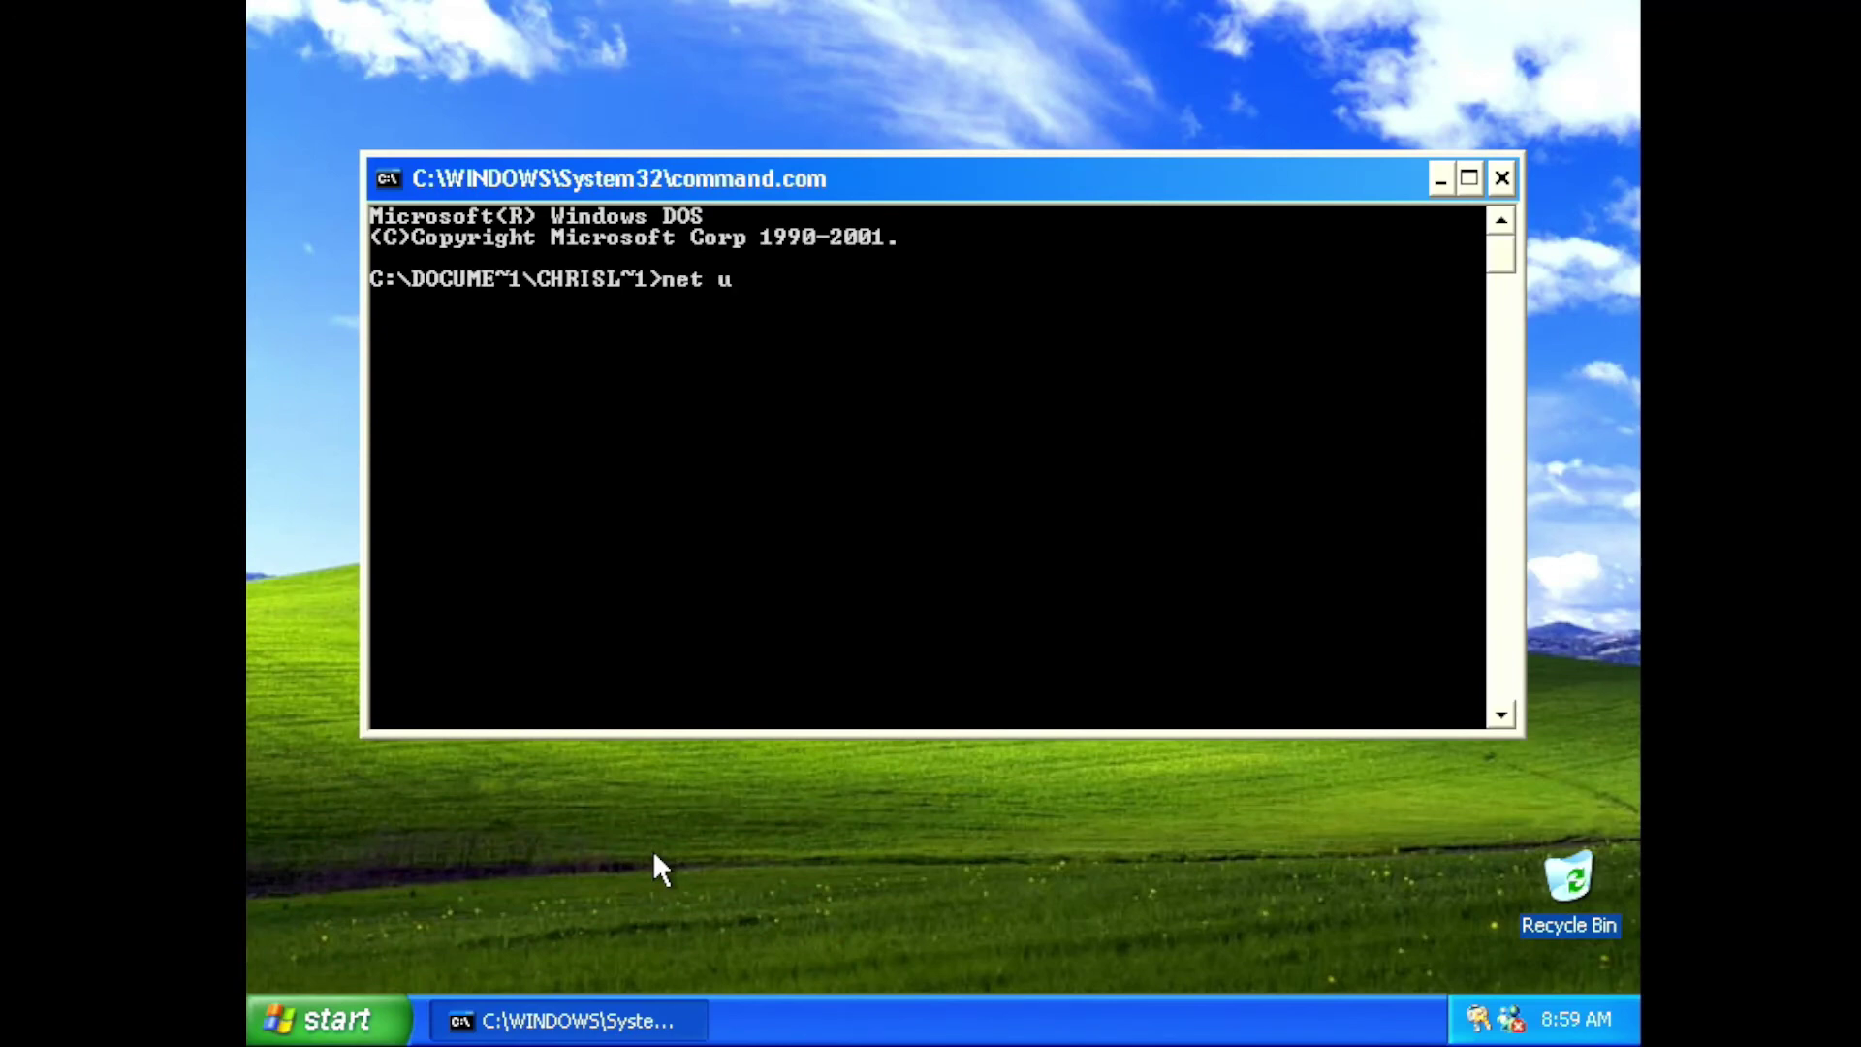
type("se Z: \\\\raspb")
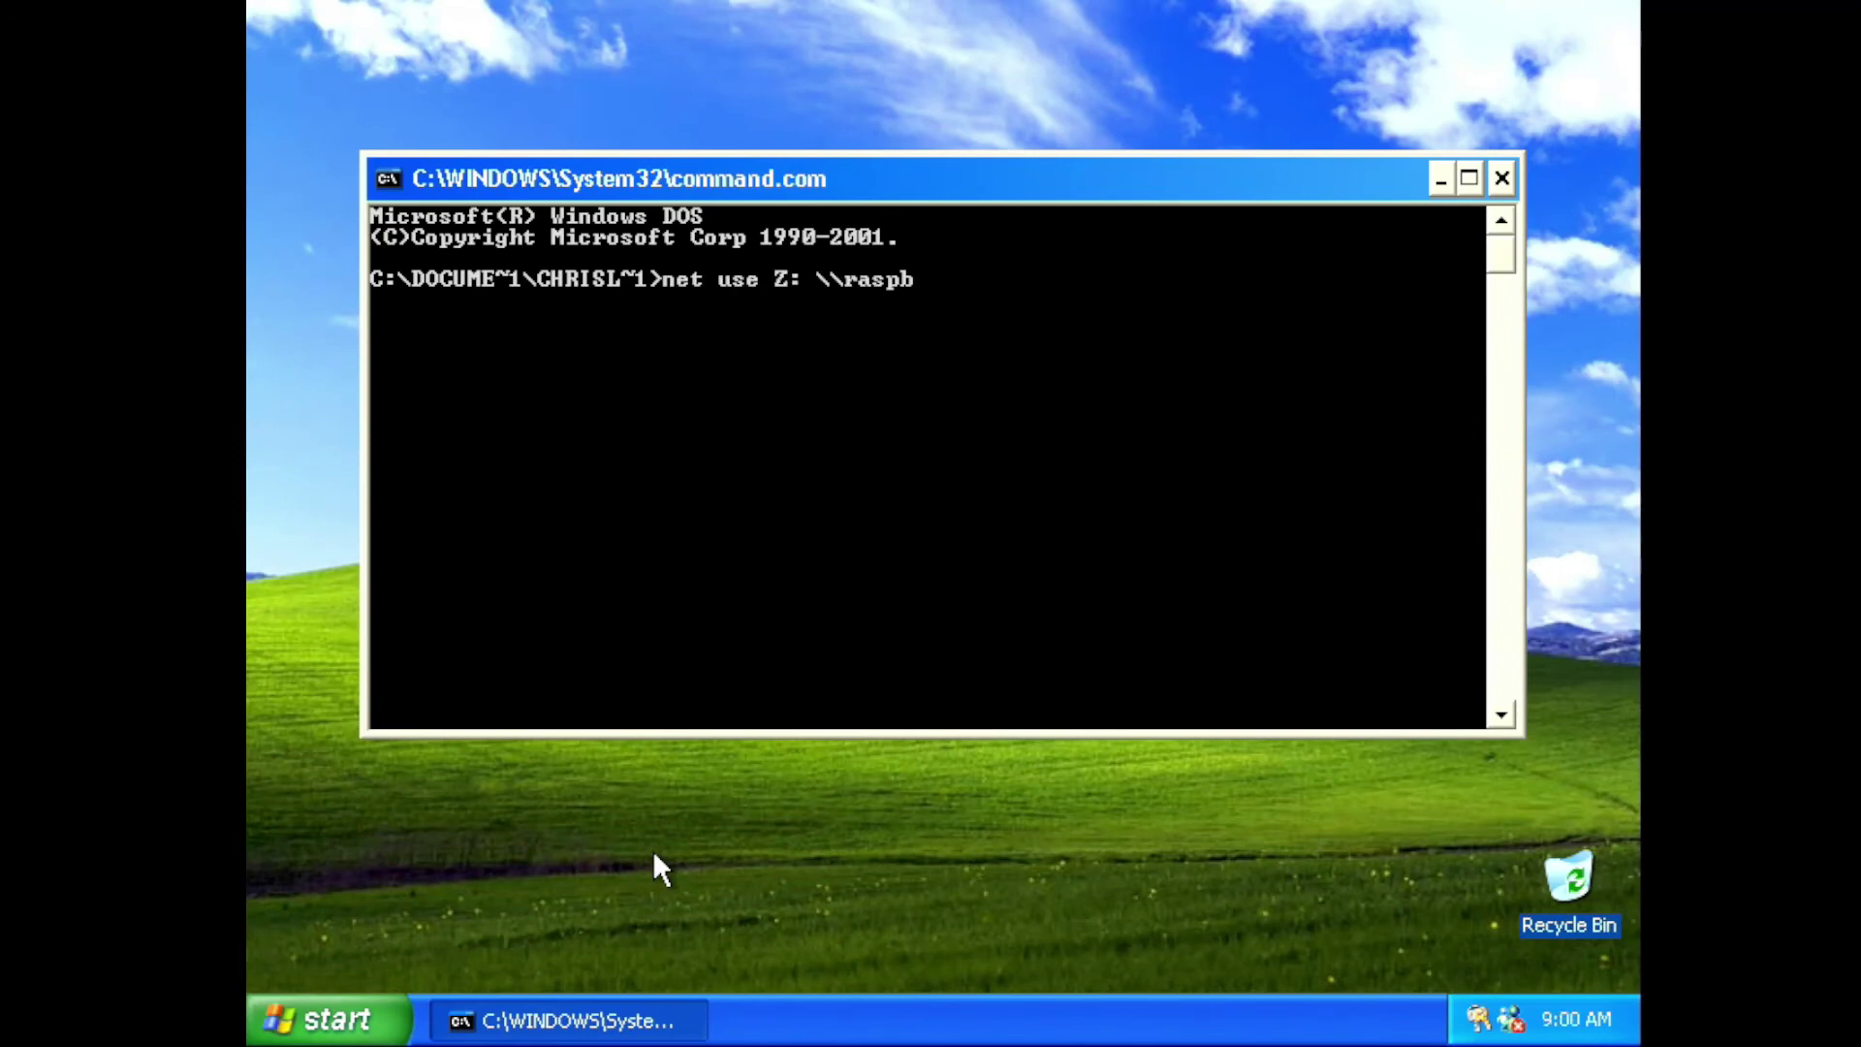
type("errypi\\data")
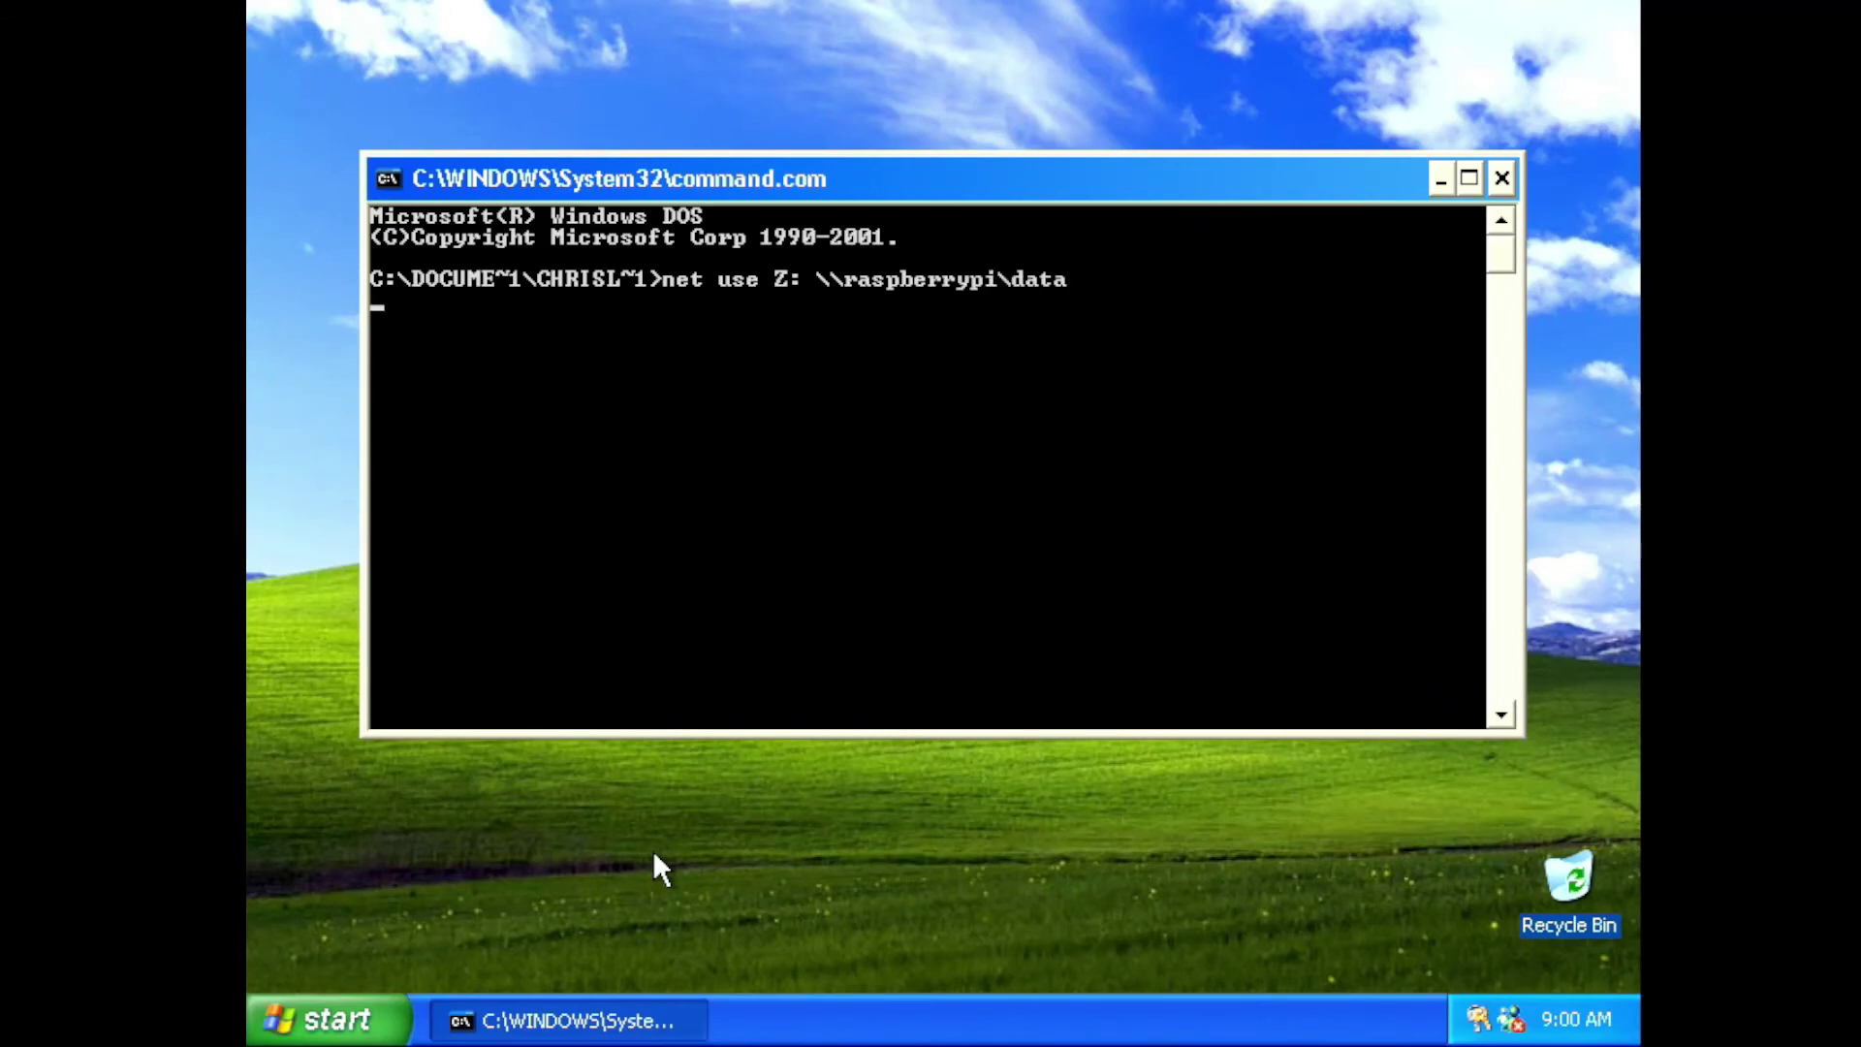
key("Return")
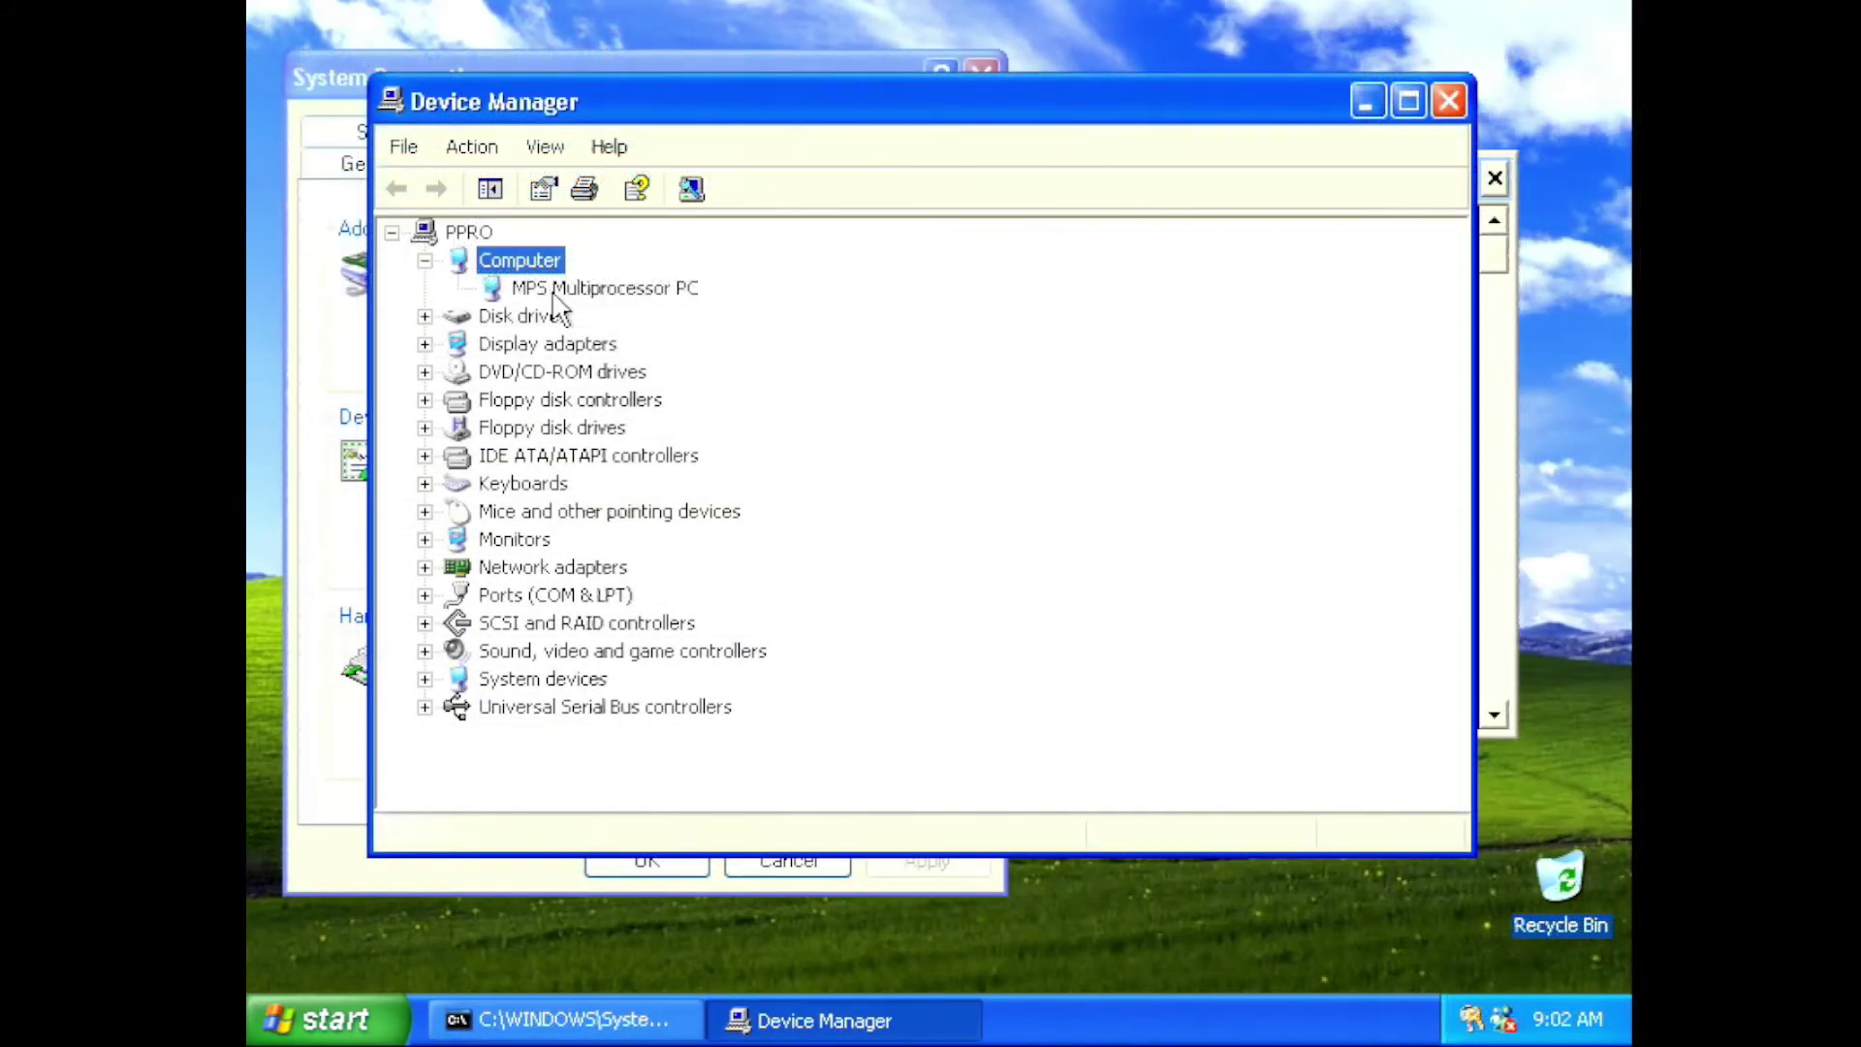
left_click(550, 289)
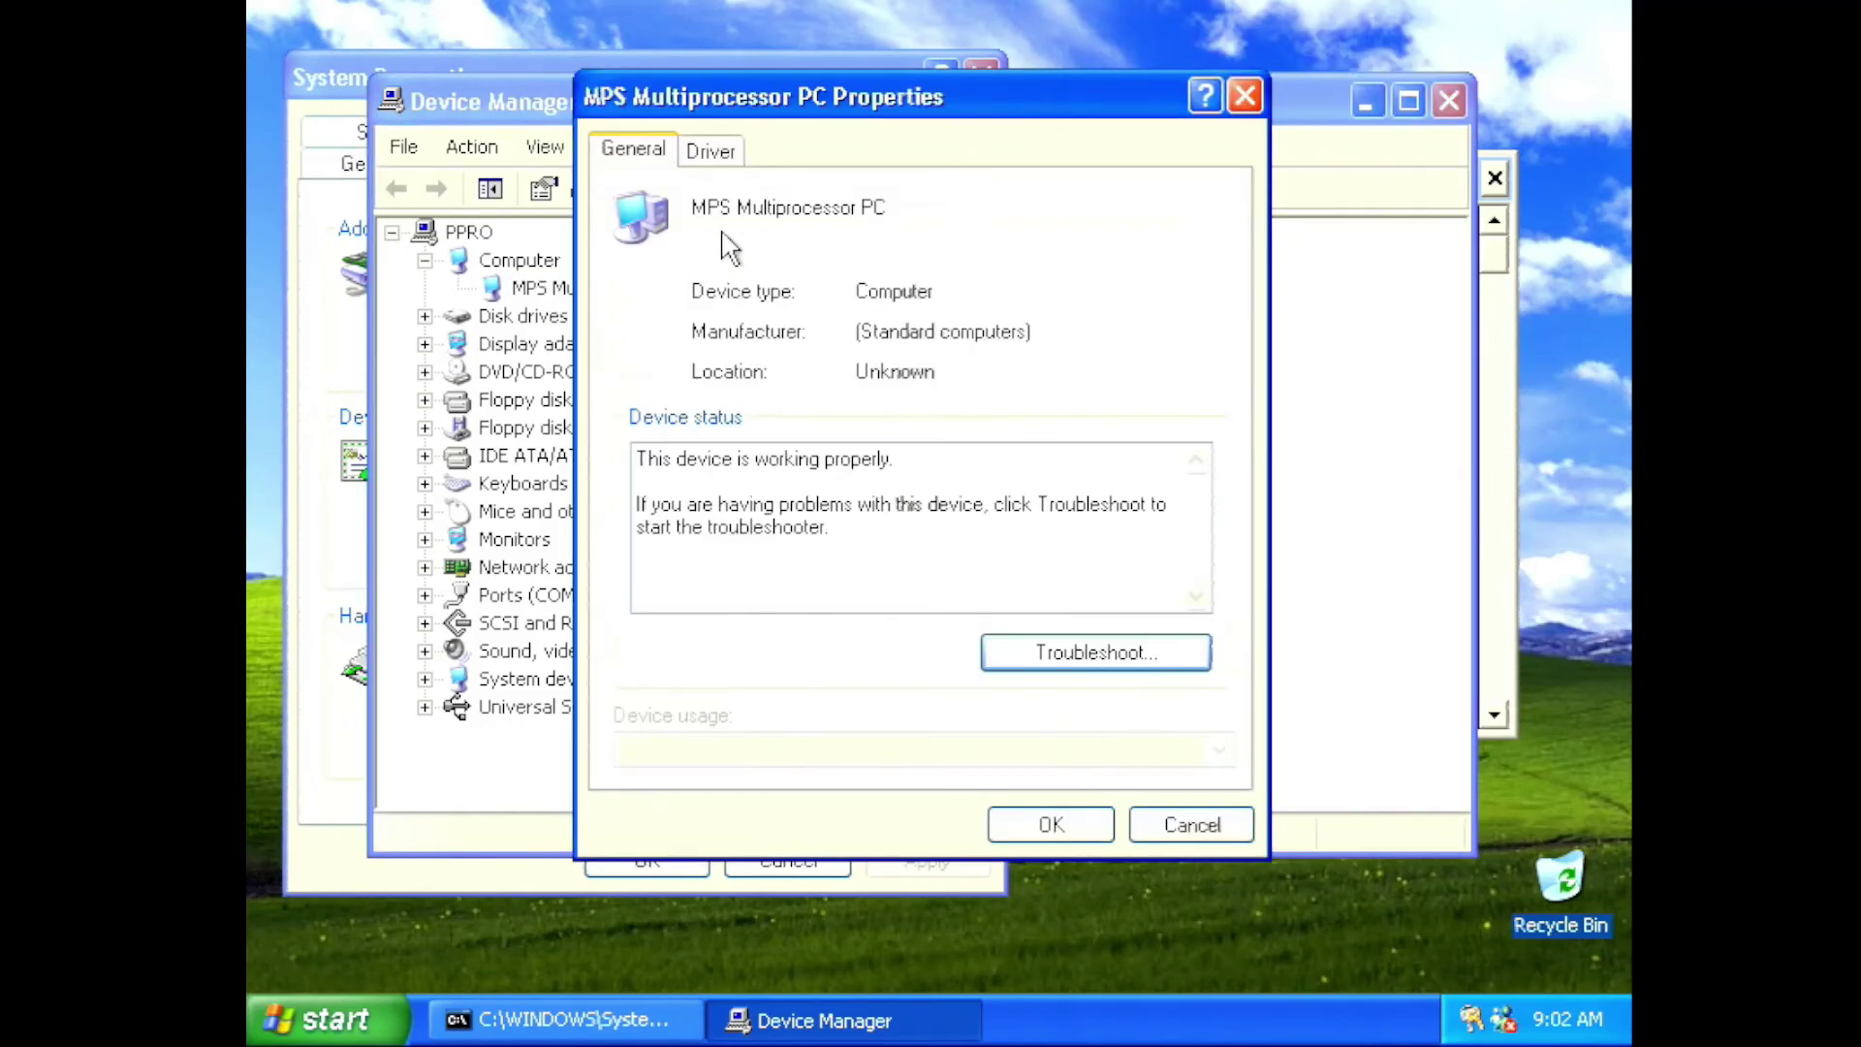
Update the MPS Multiprocessor PC driver by picking Standard PC from the list, then close its properties
left_click(712, 155)
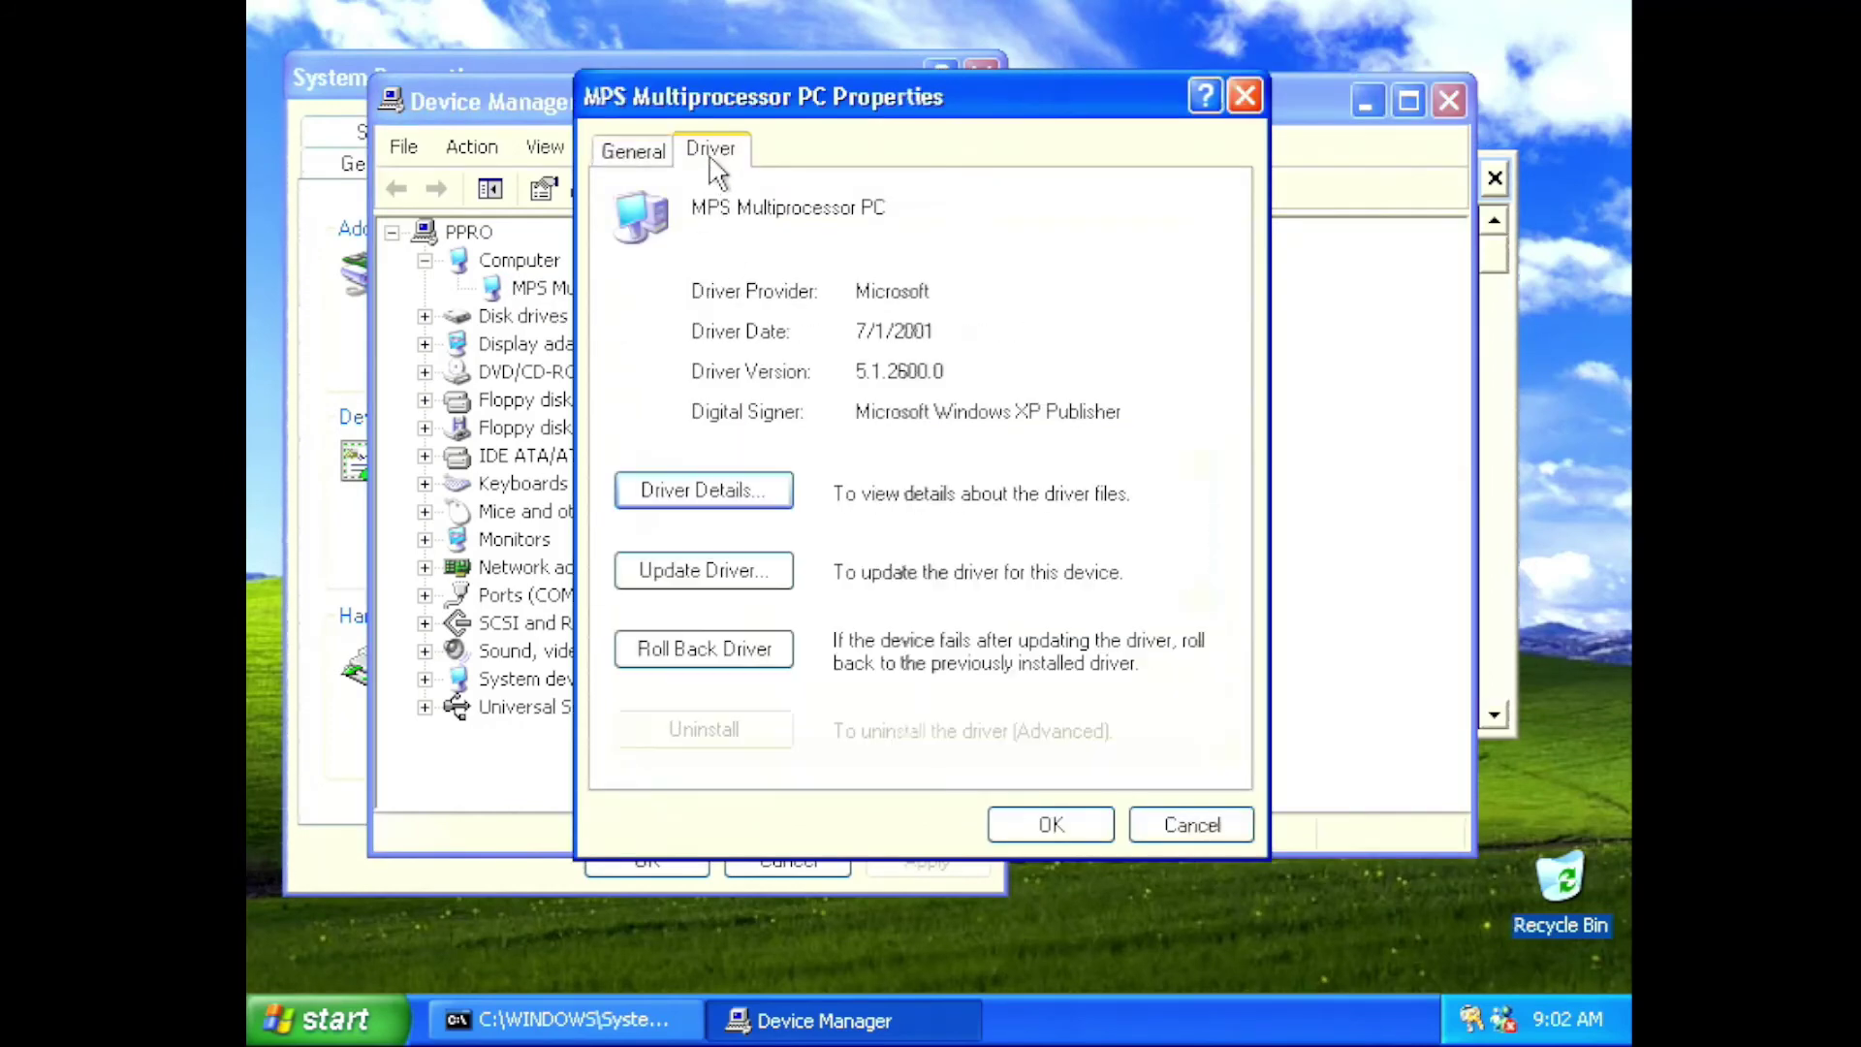
left_click(727, 569)
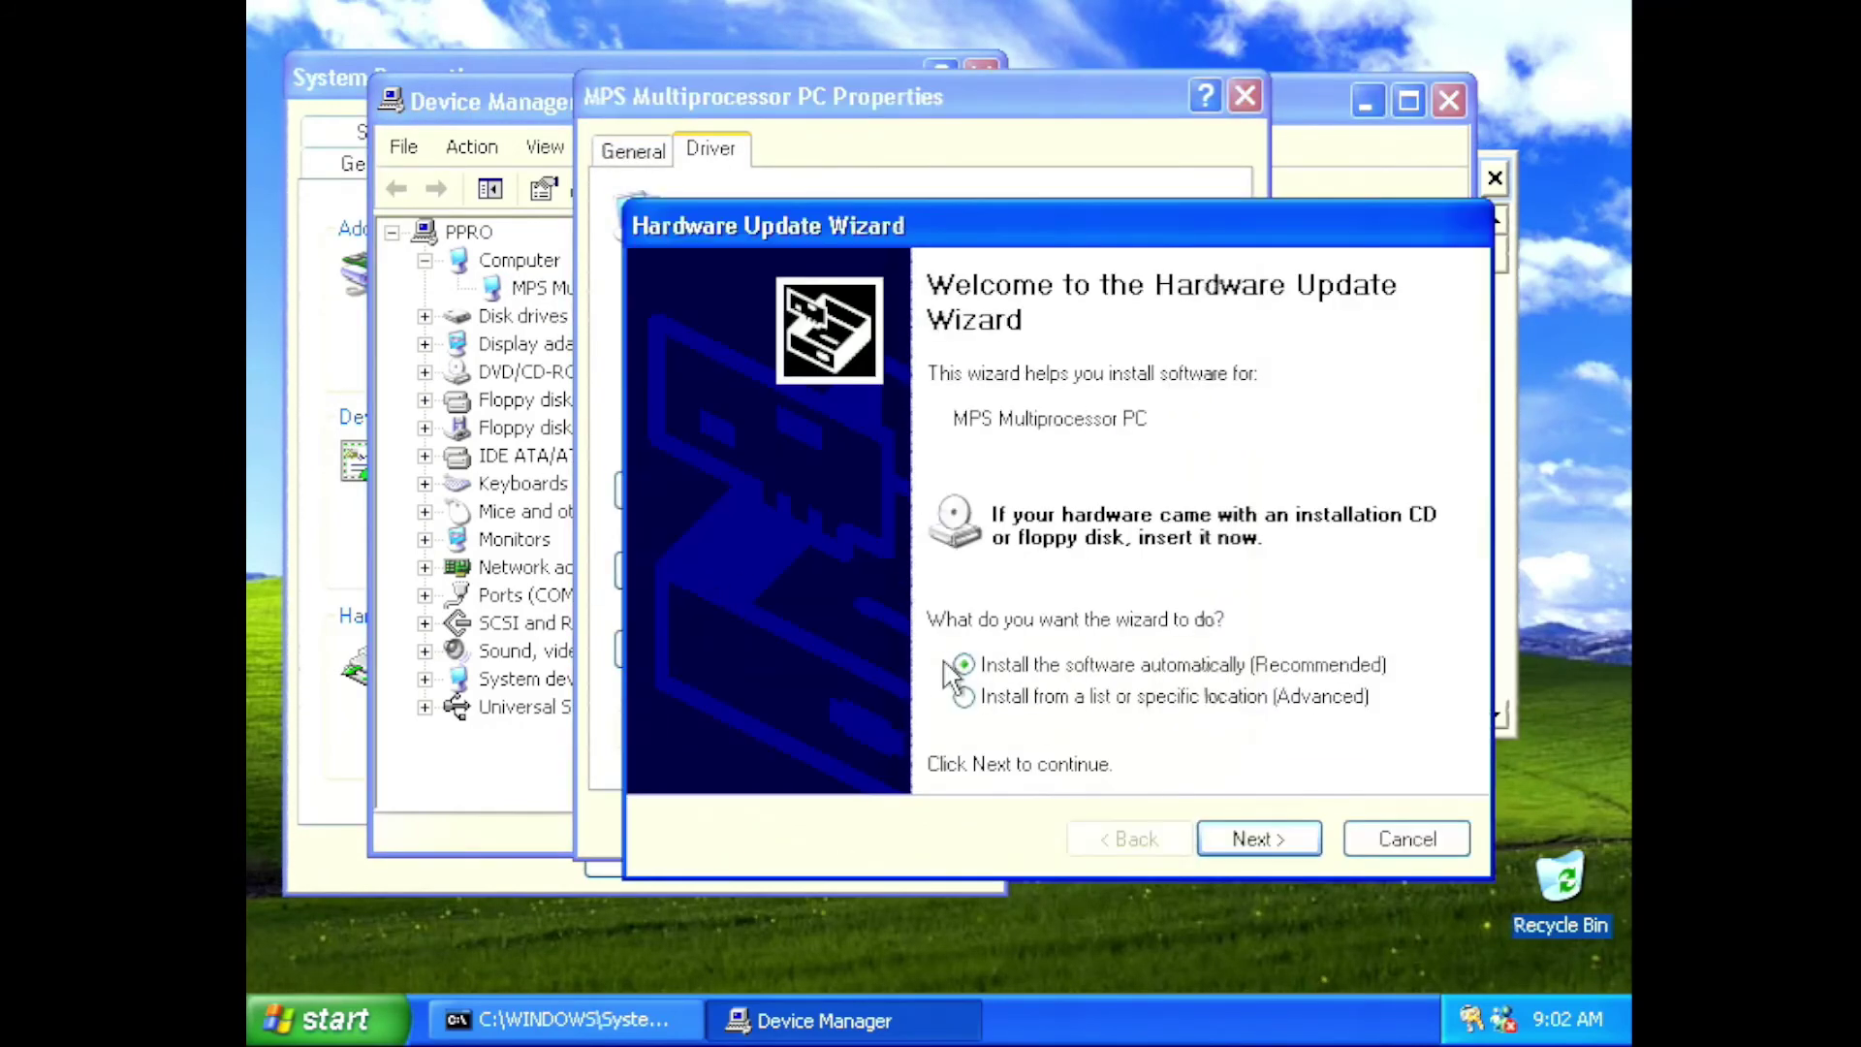
left_click(1033, 700)
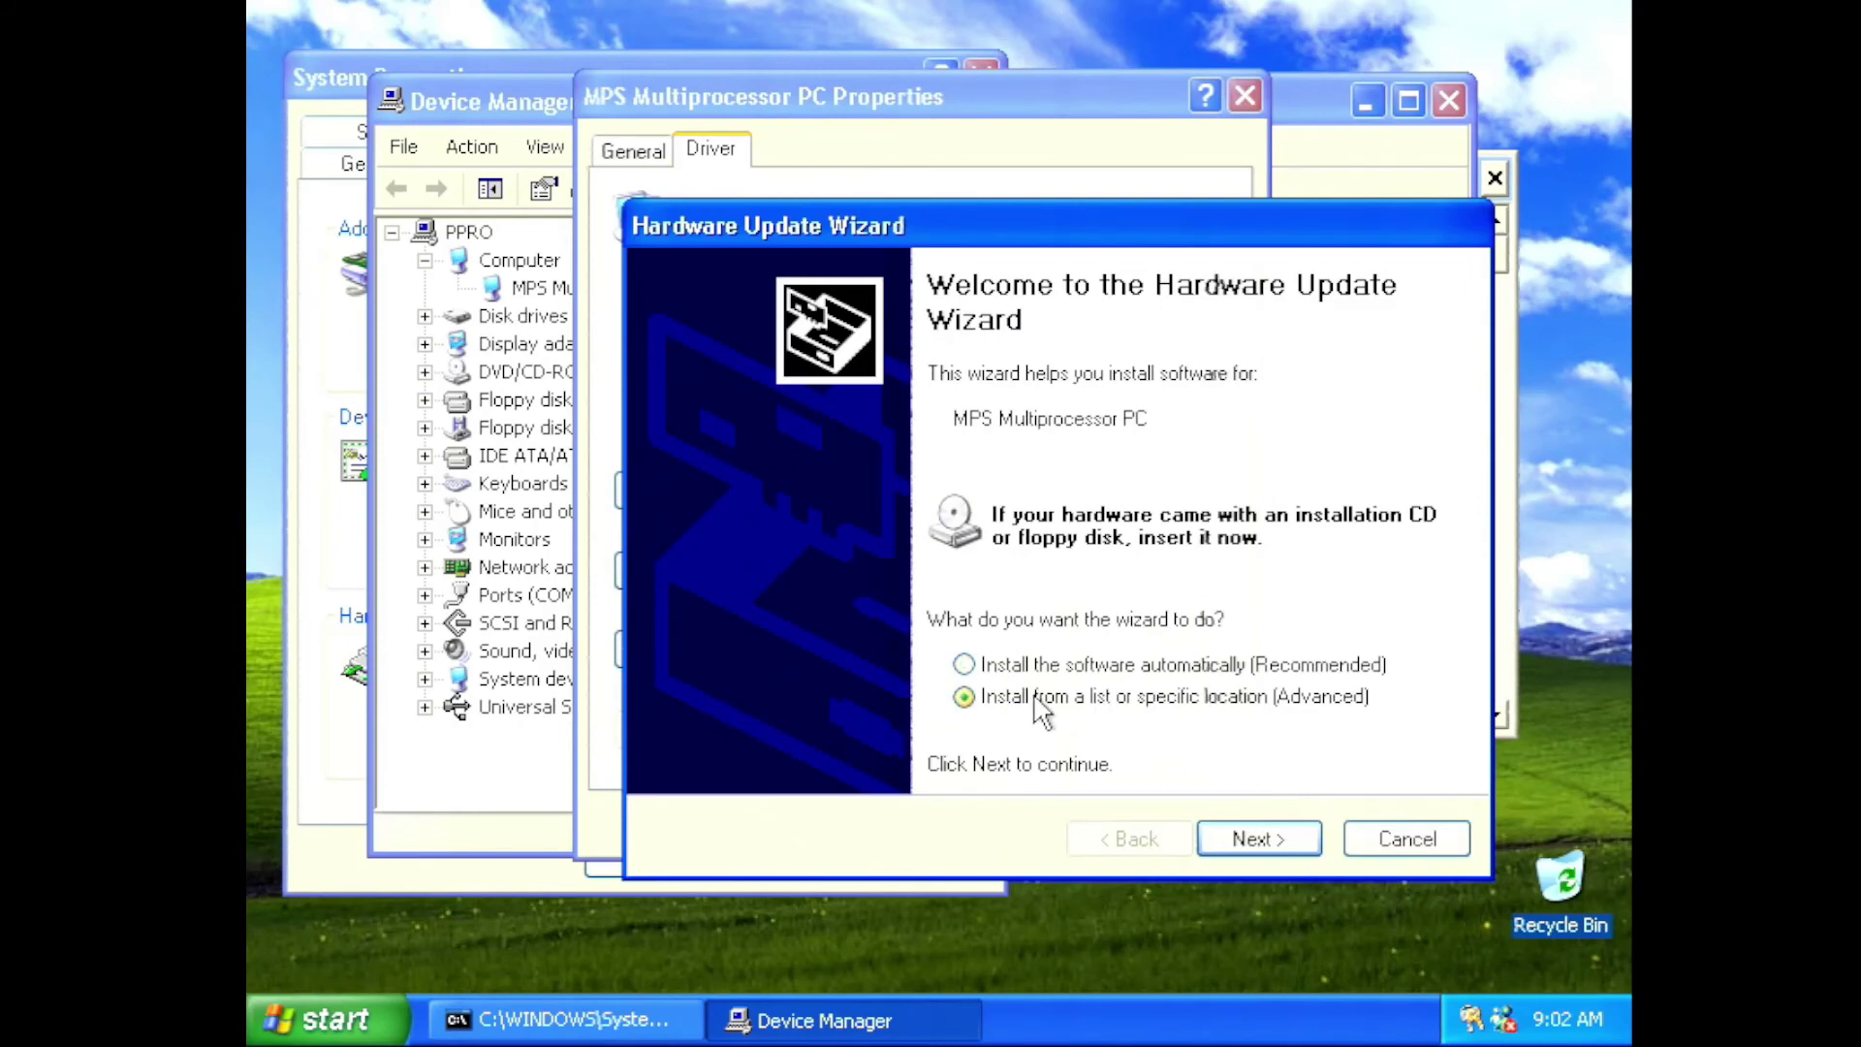
left_click(1229, 836)
left_click(994, 641)
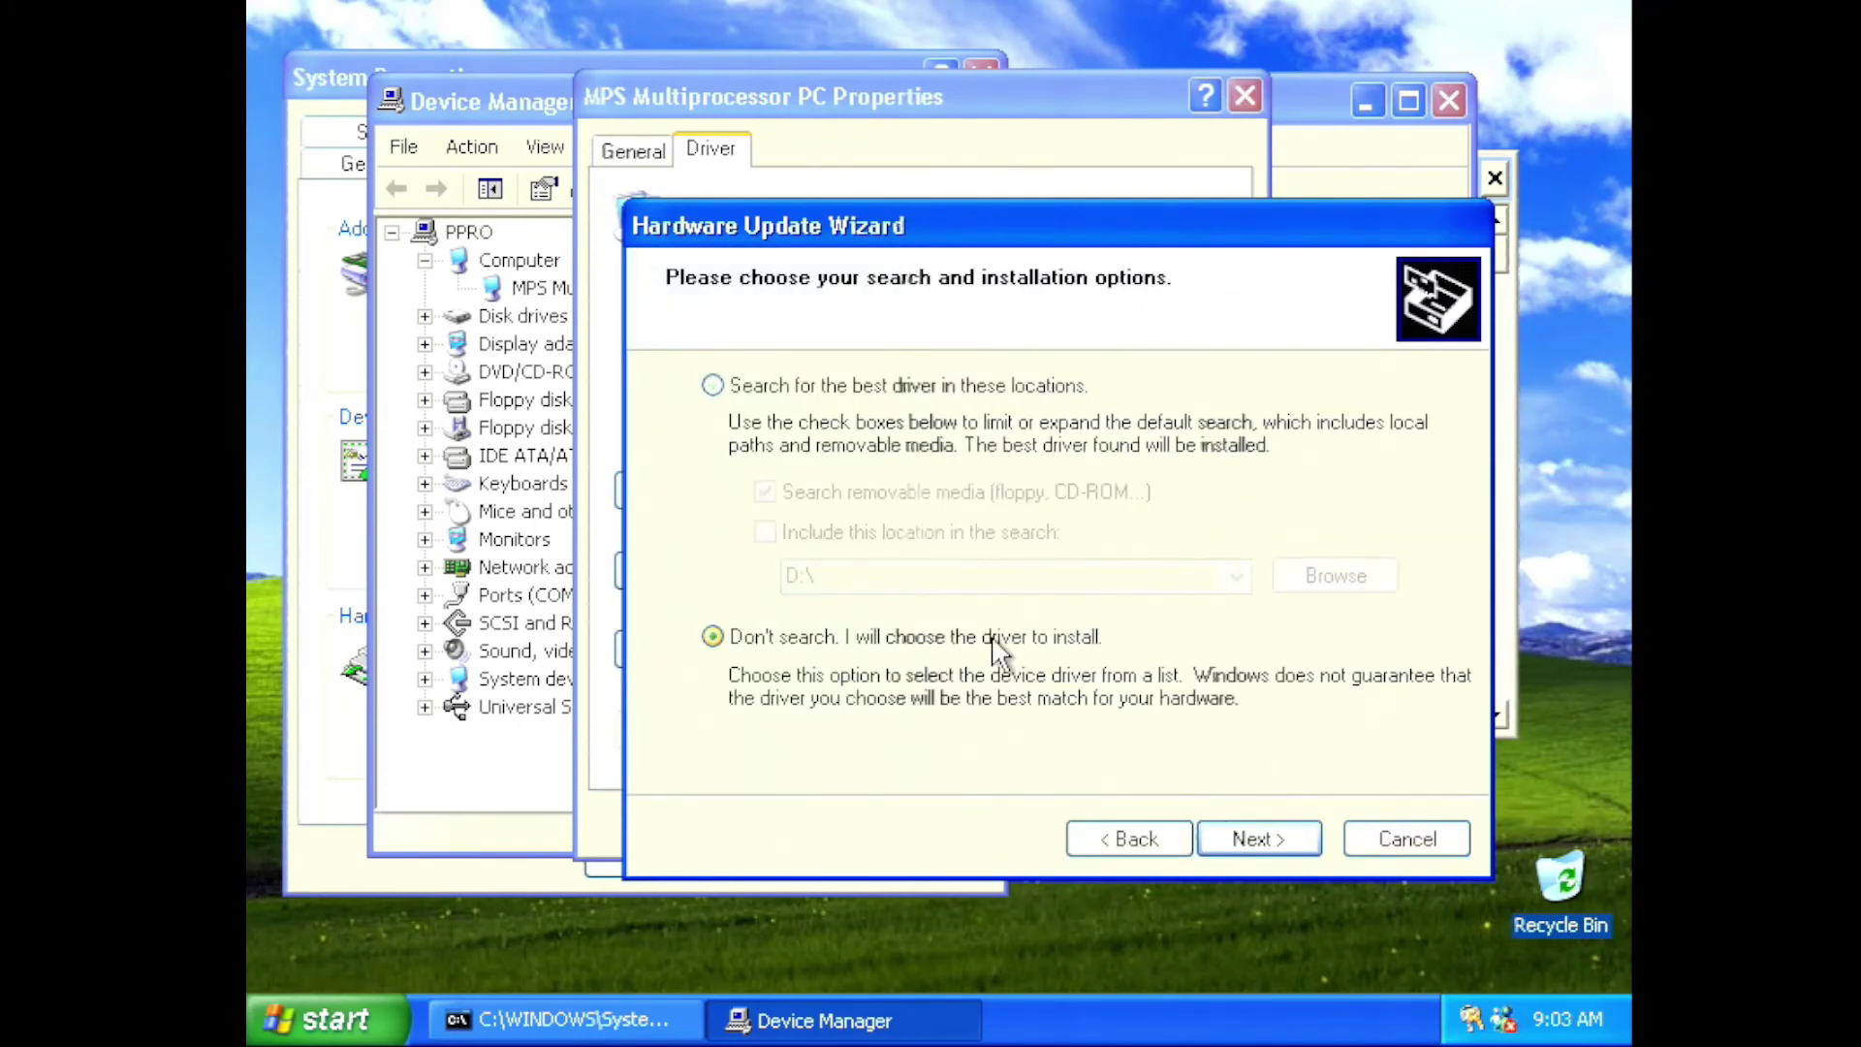
left_click(1252, 824)
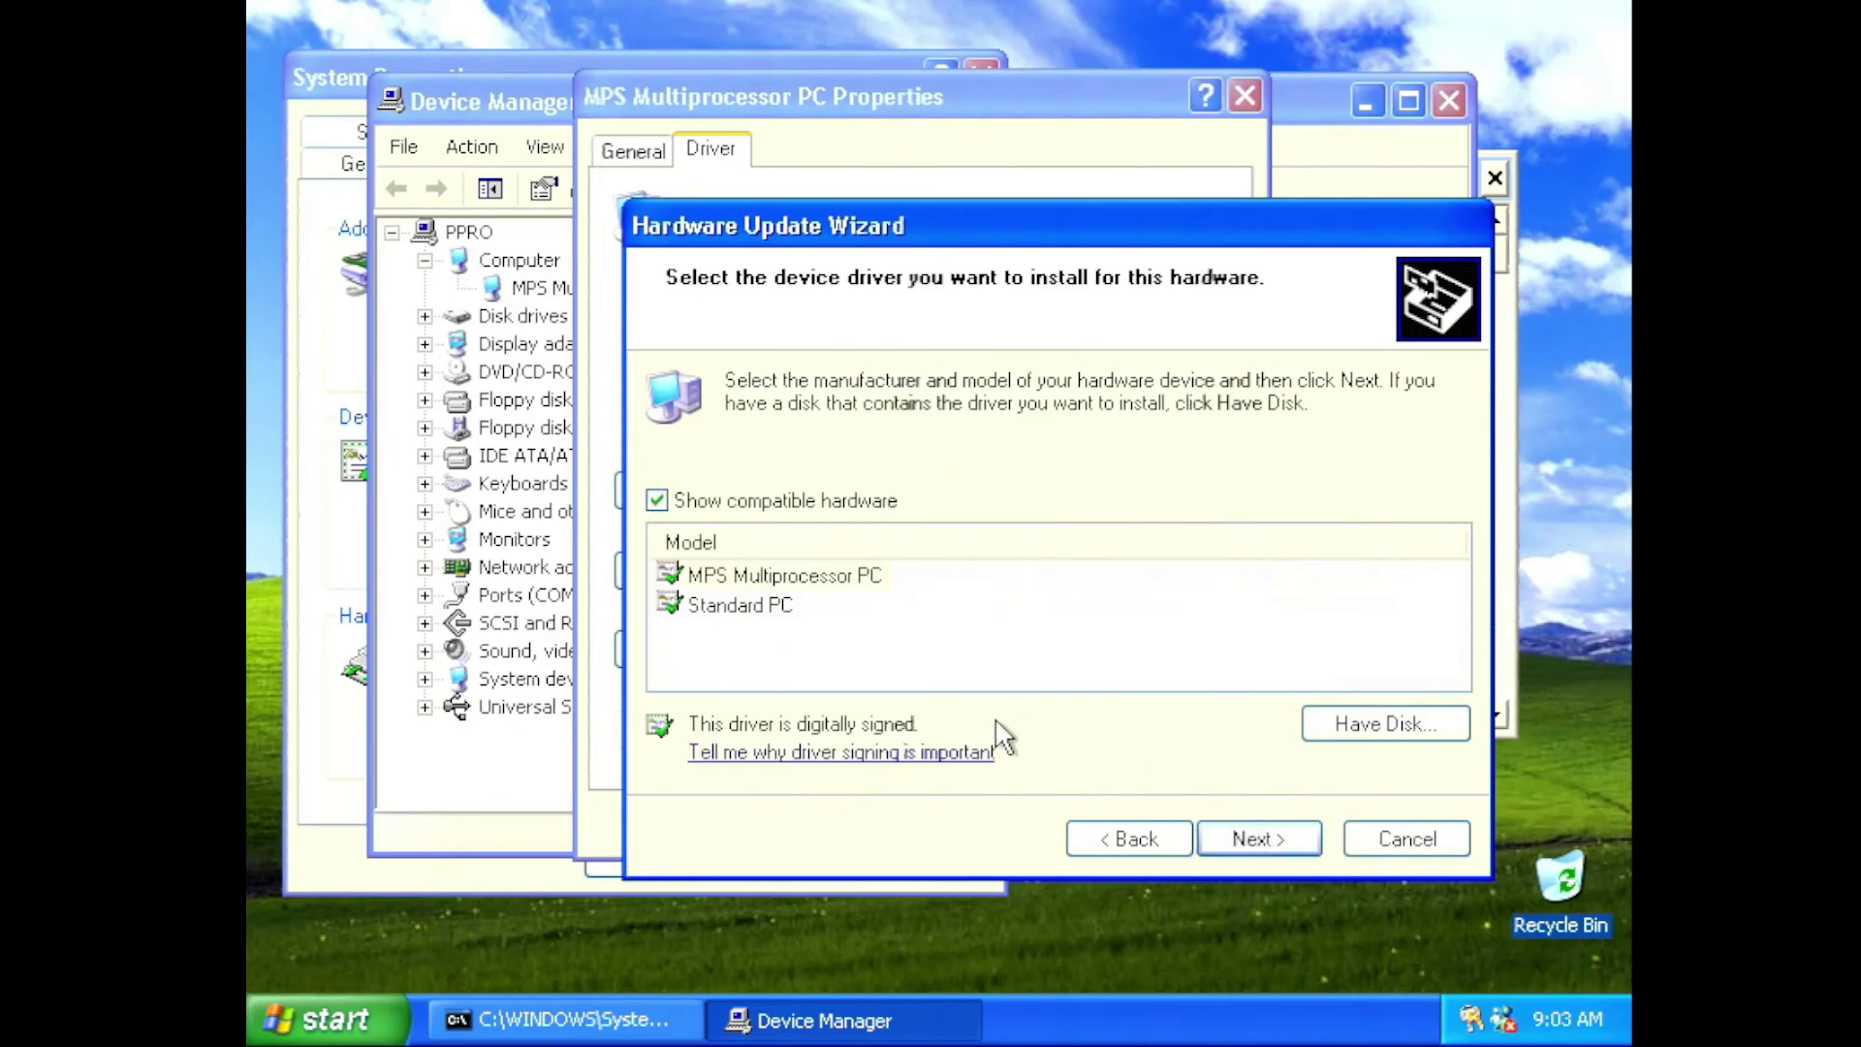
left_click(764, 610)
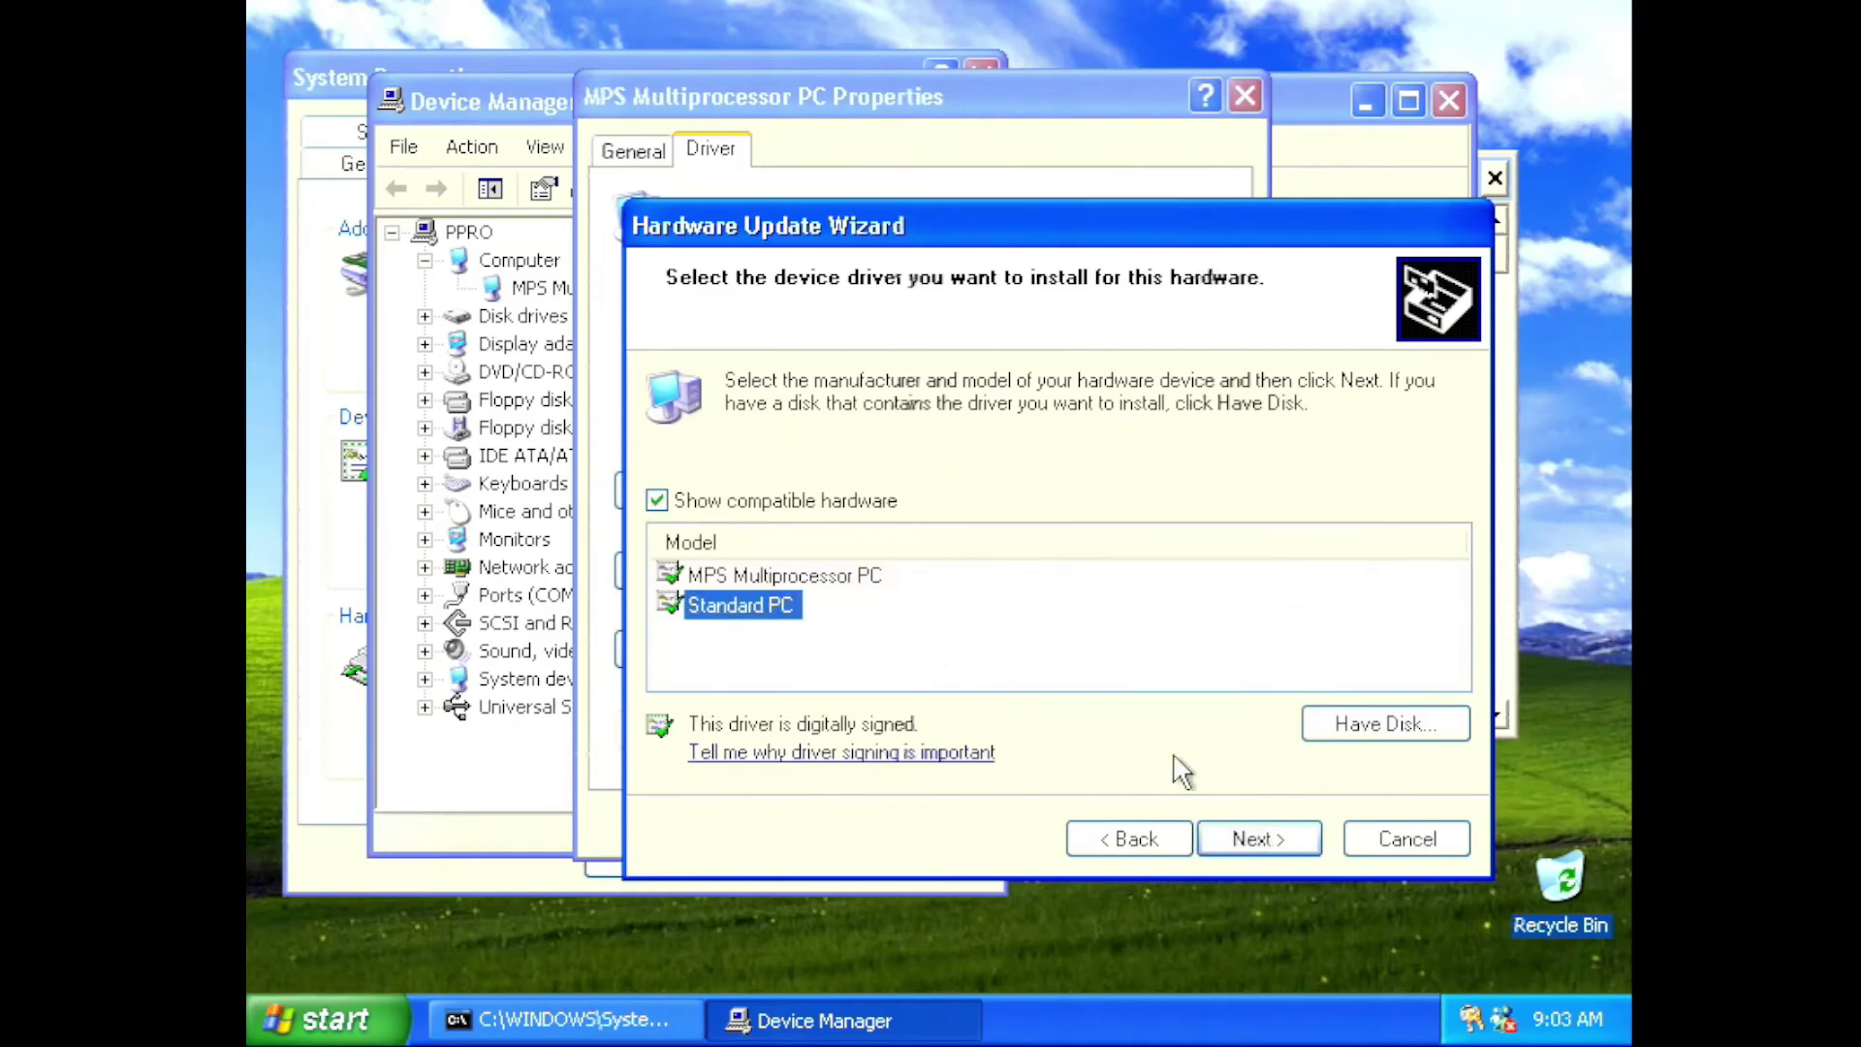
left_click(1240, 836)
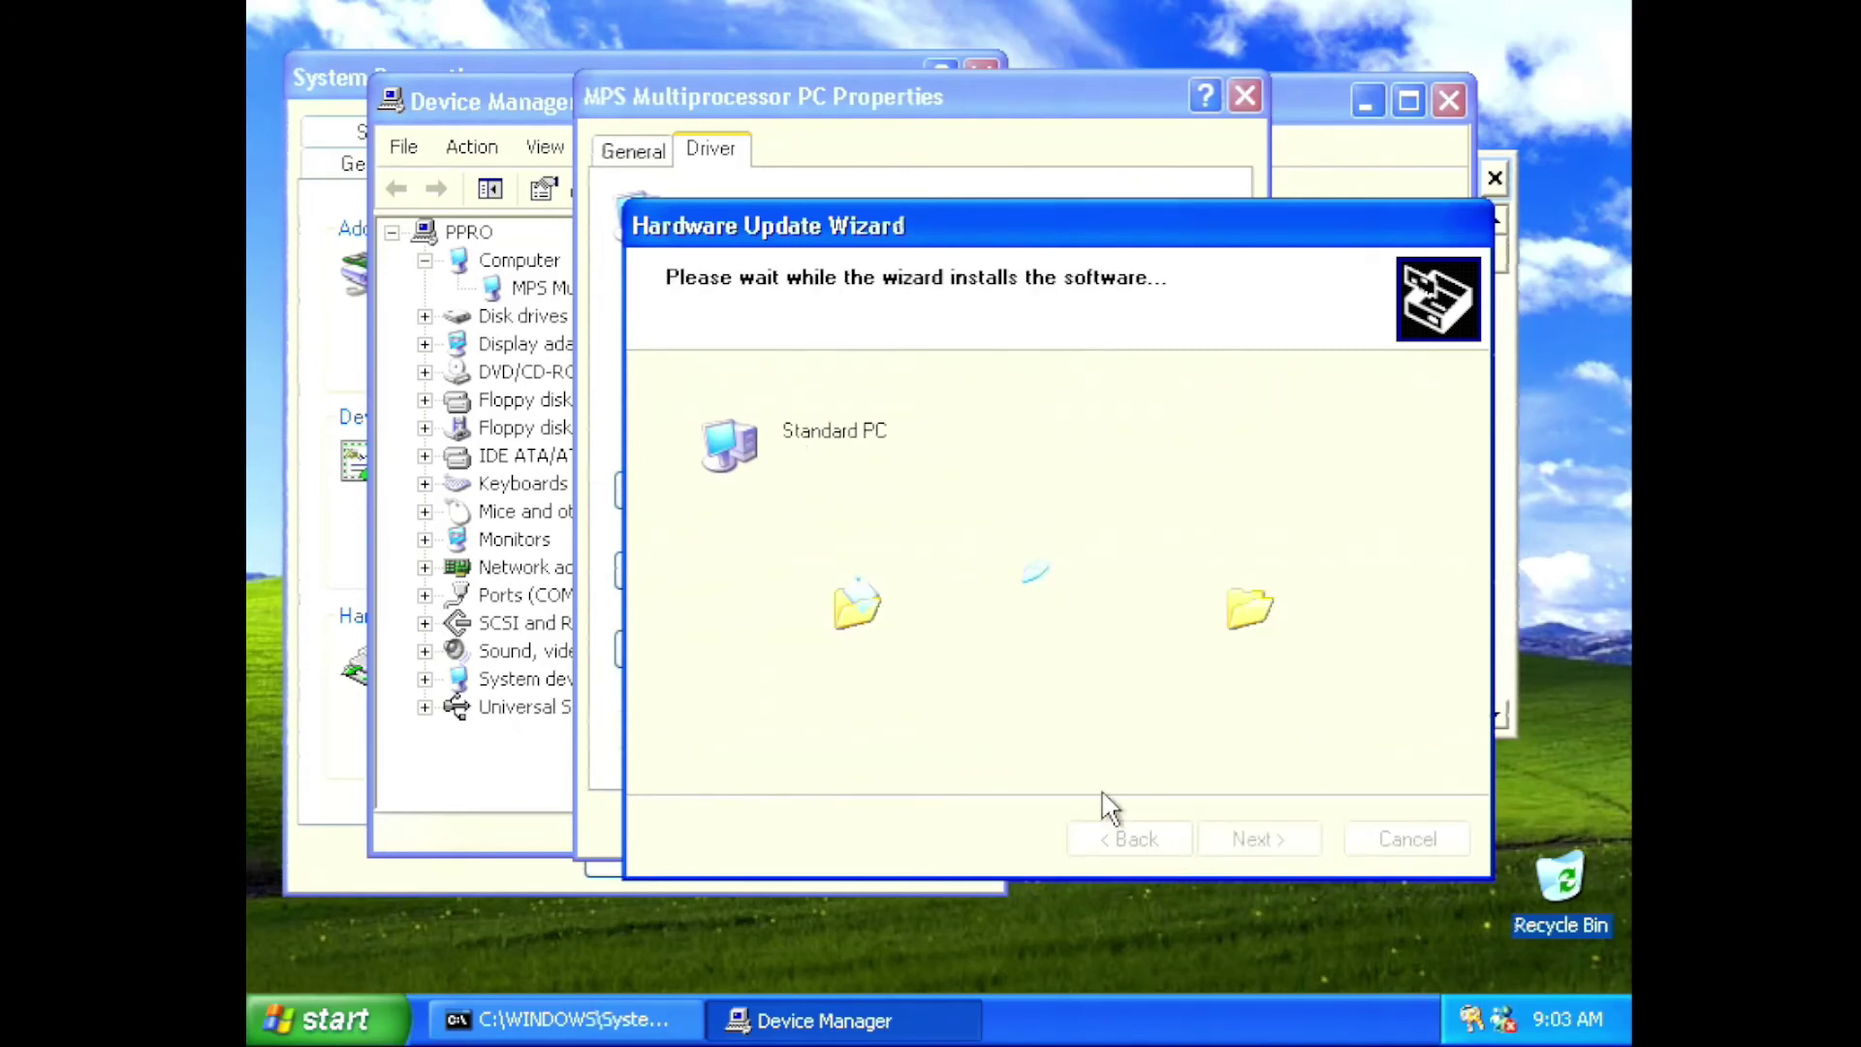
left_click(1231, 824)
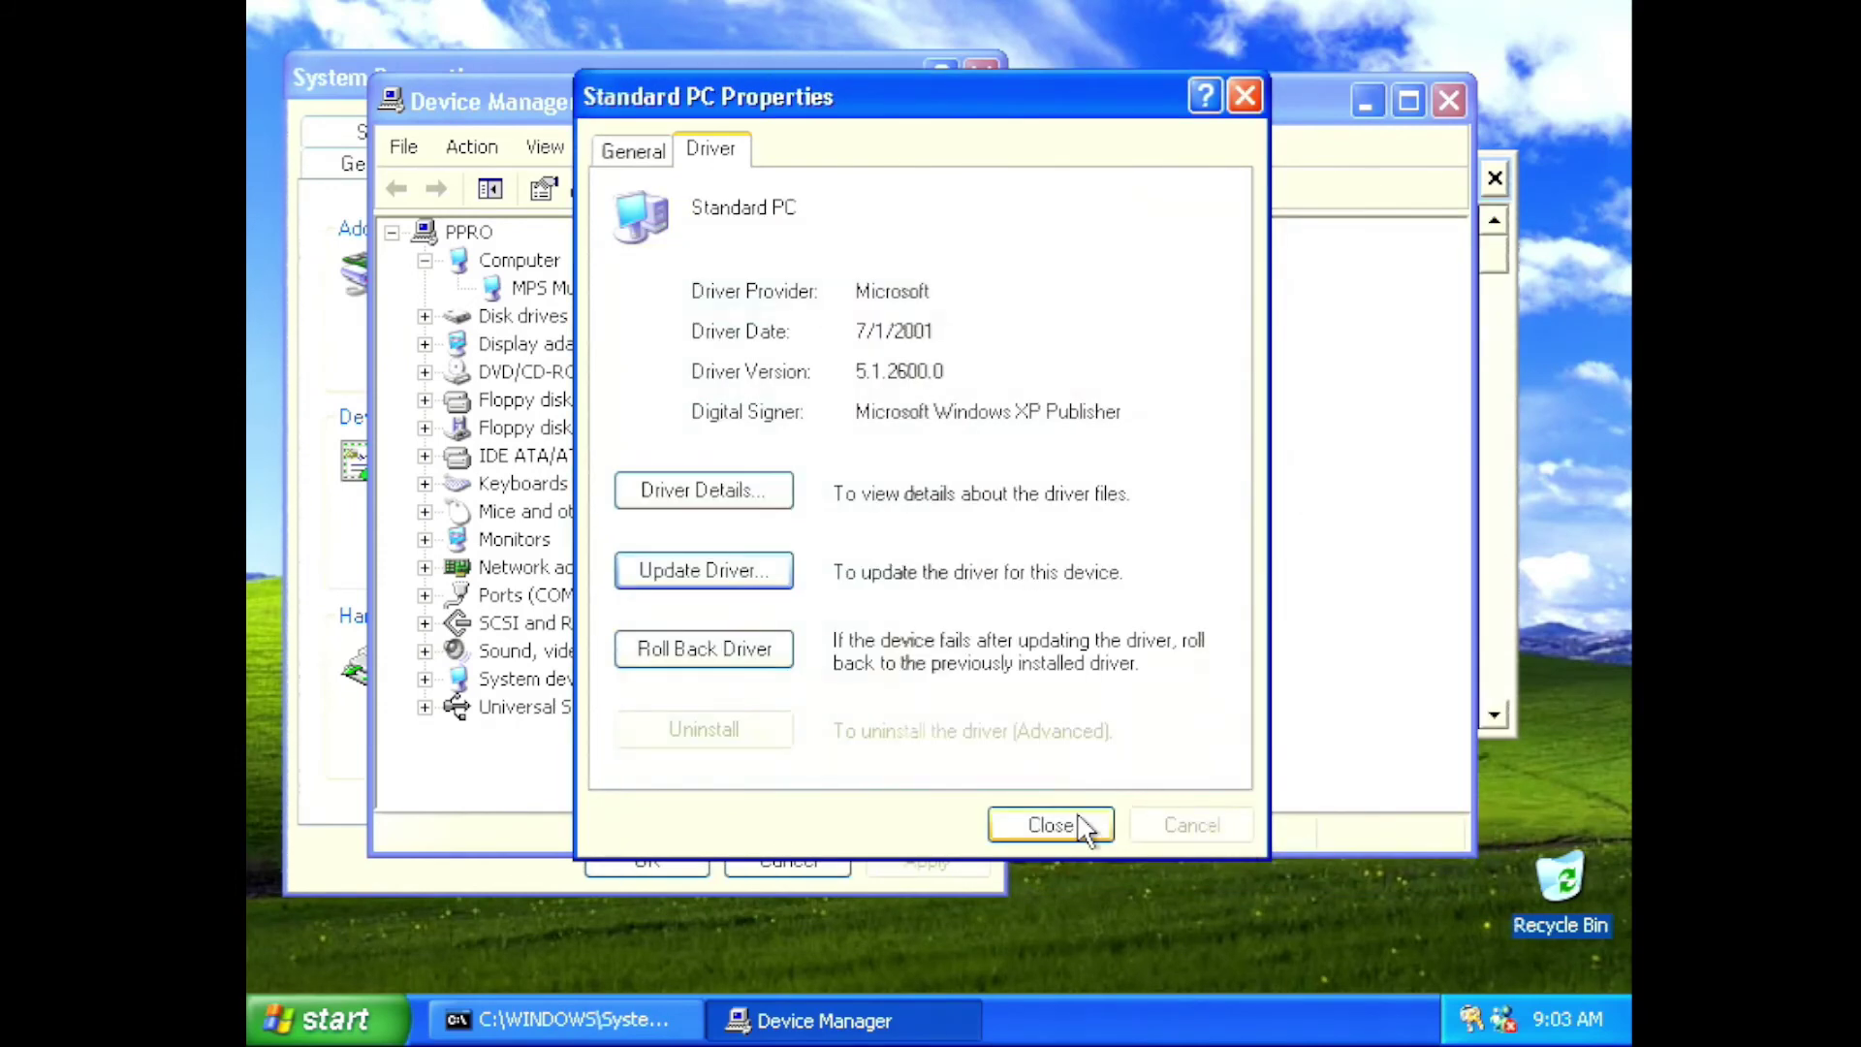
left_click(1086, 826)
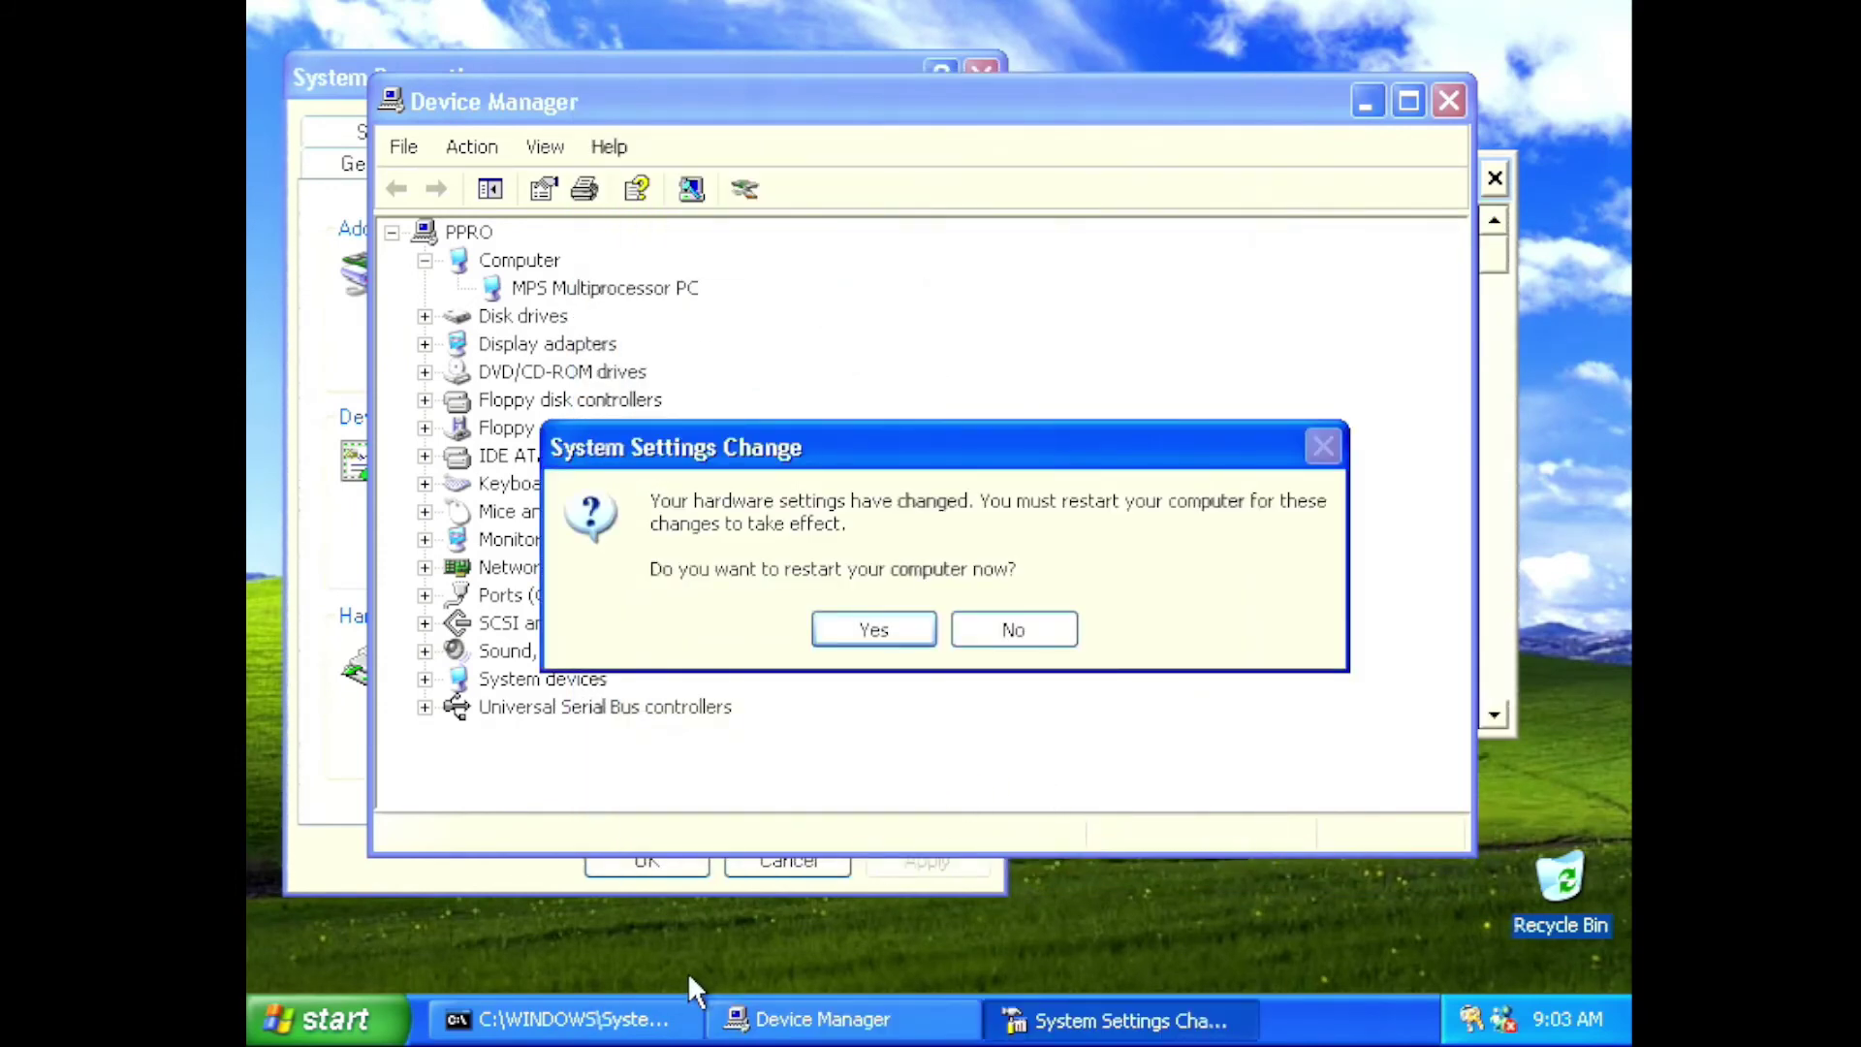
left_click(667, 1023)
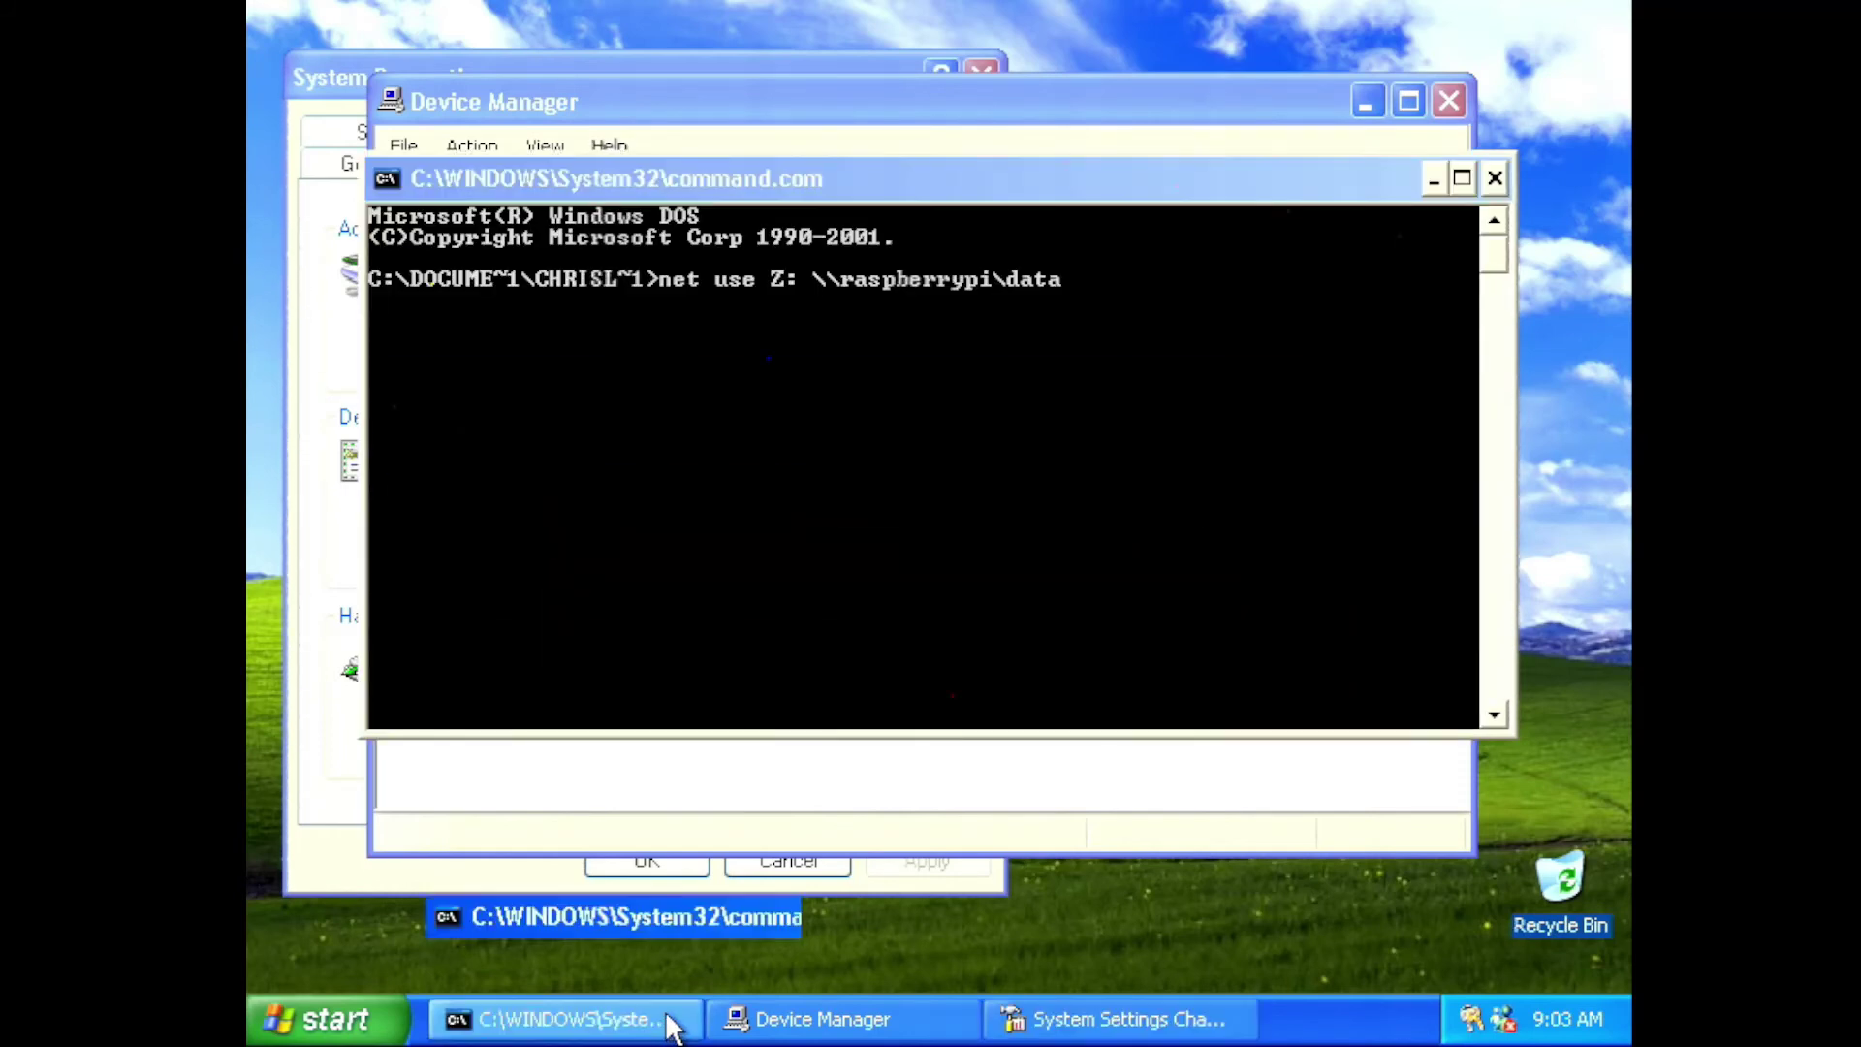
Accept the restart prompt, then map \\raspberrypi\data to drive Z: from a new command prompt
left_click(666, 1024)
left_click(873, 630)
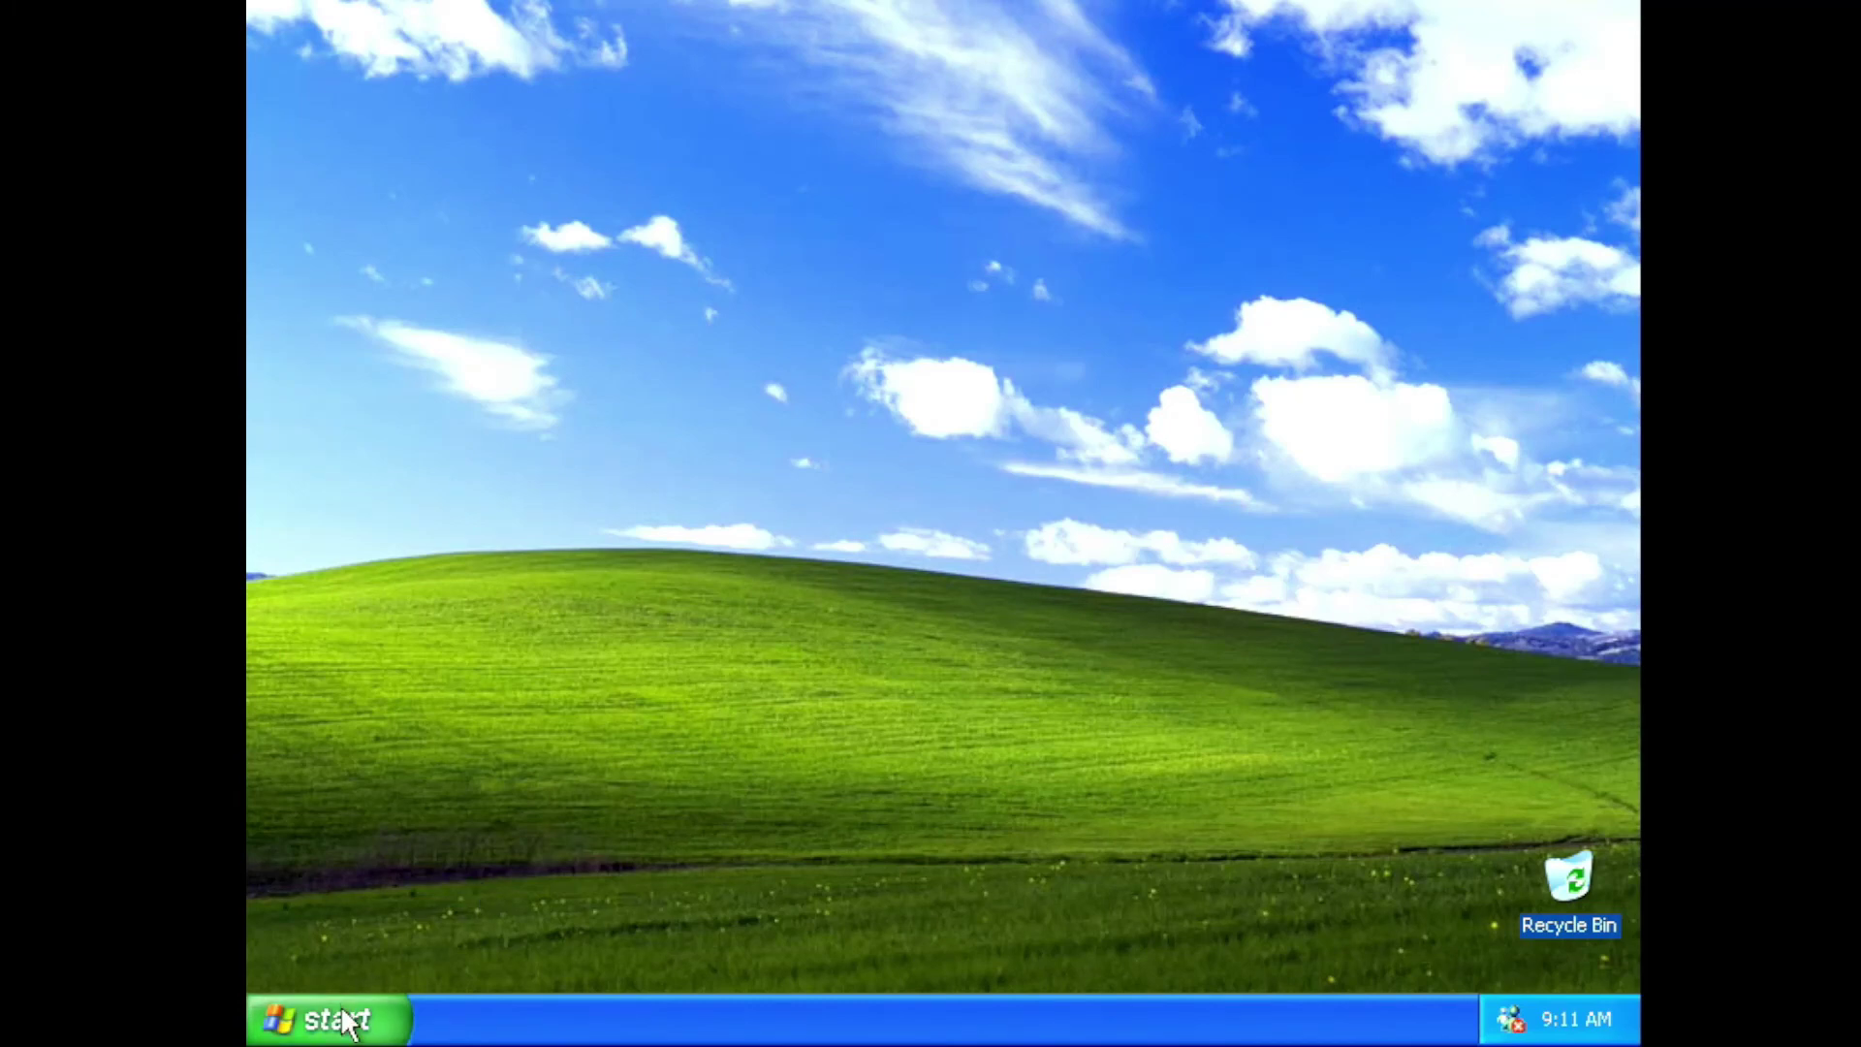
left_click(344, 1020)
left_click(660, 826)
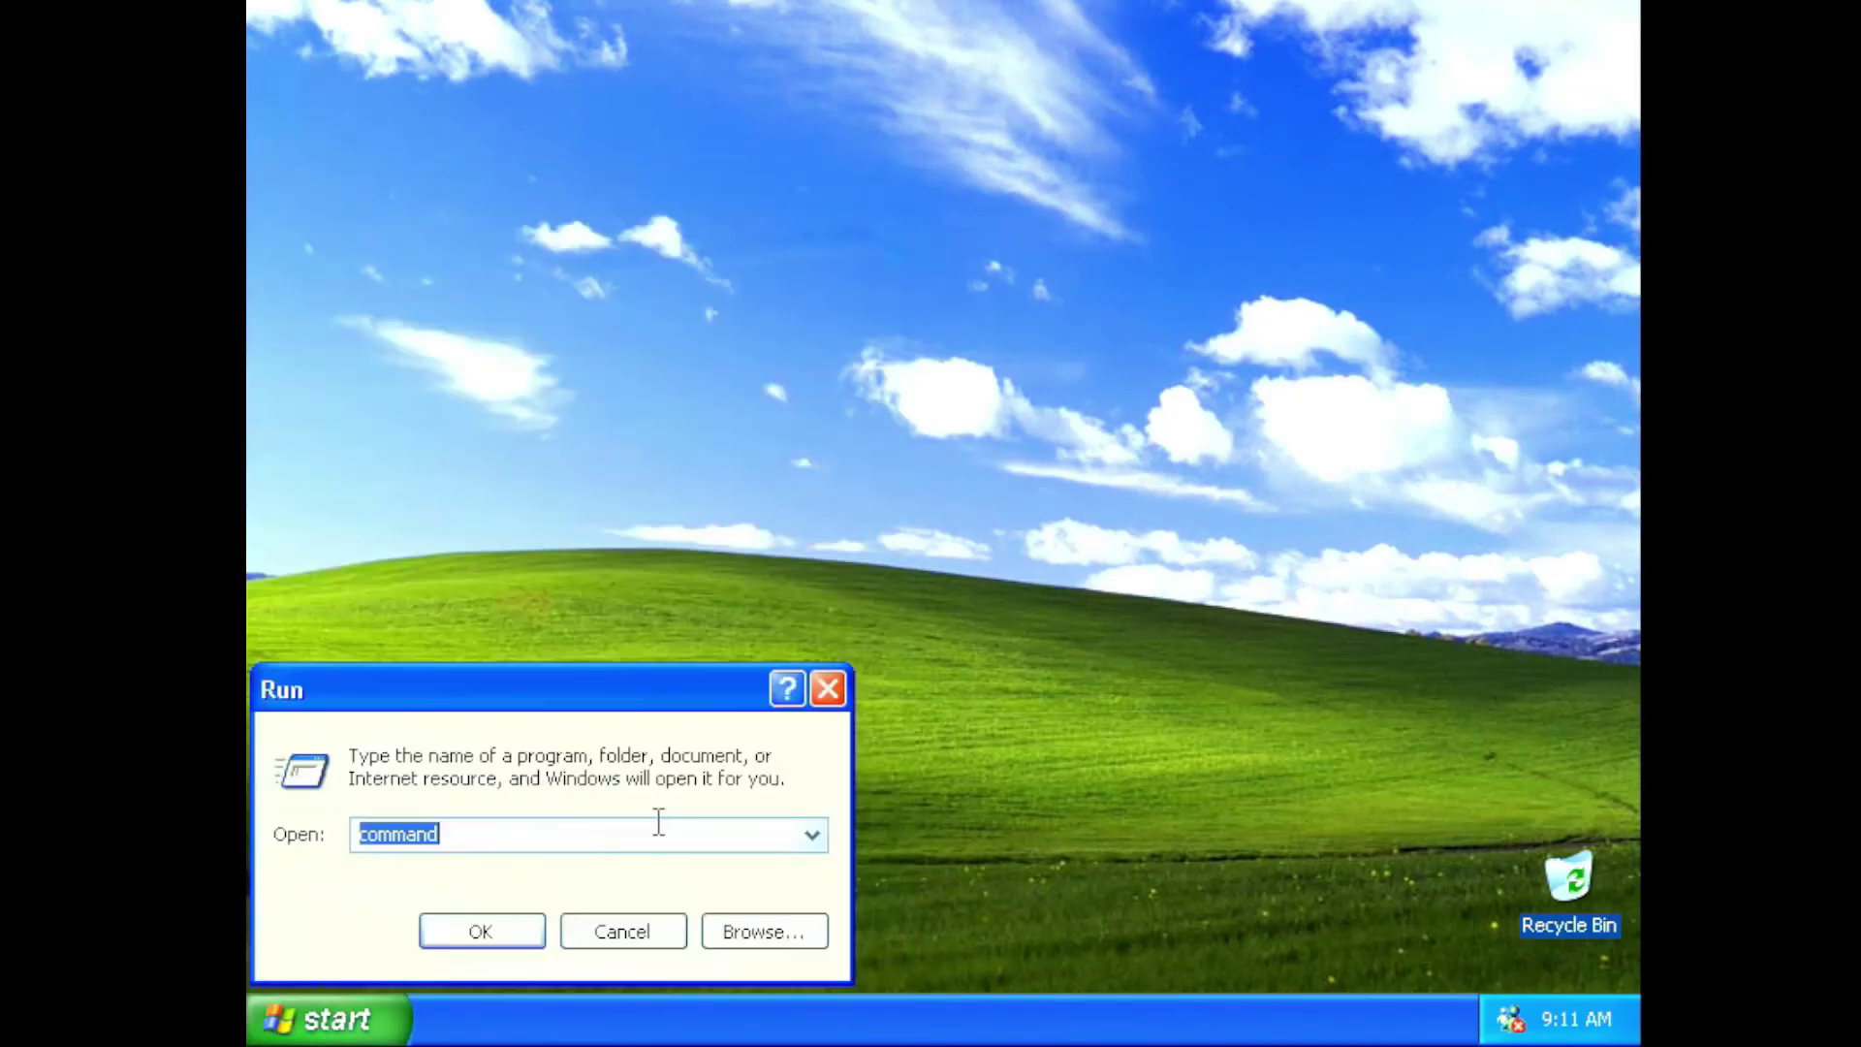
key("Return")
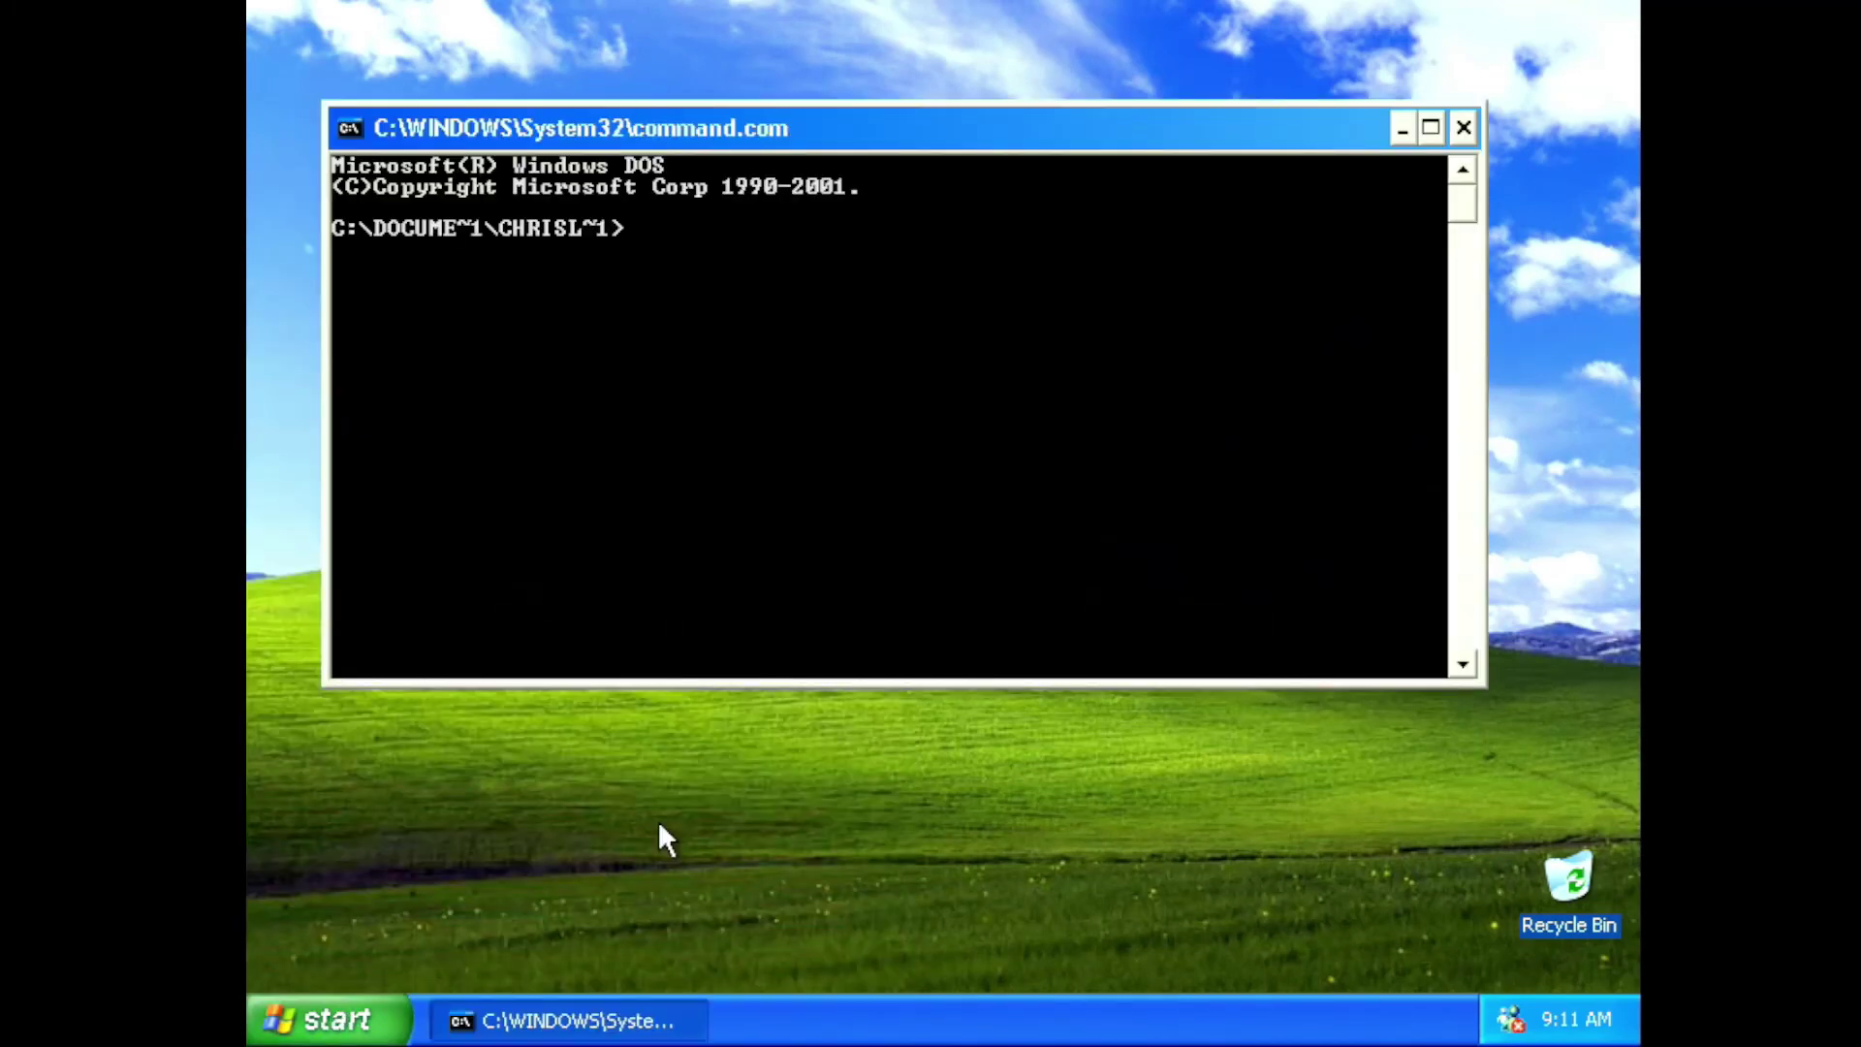
type("net use Z: \\\\raspb")
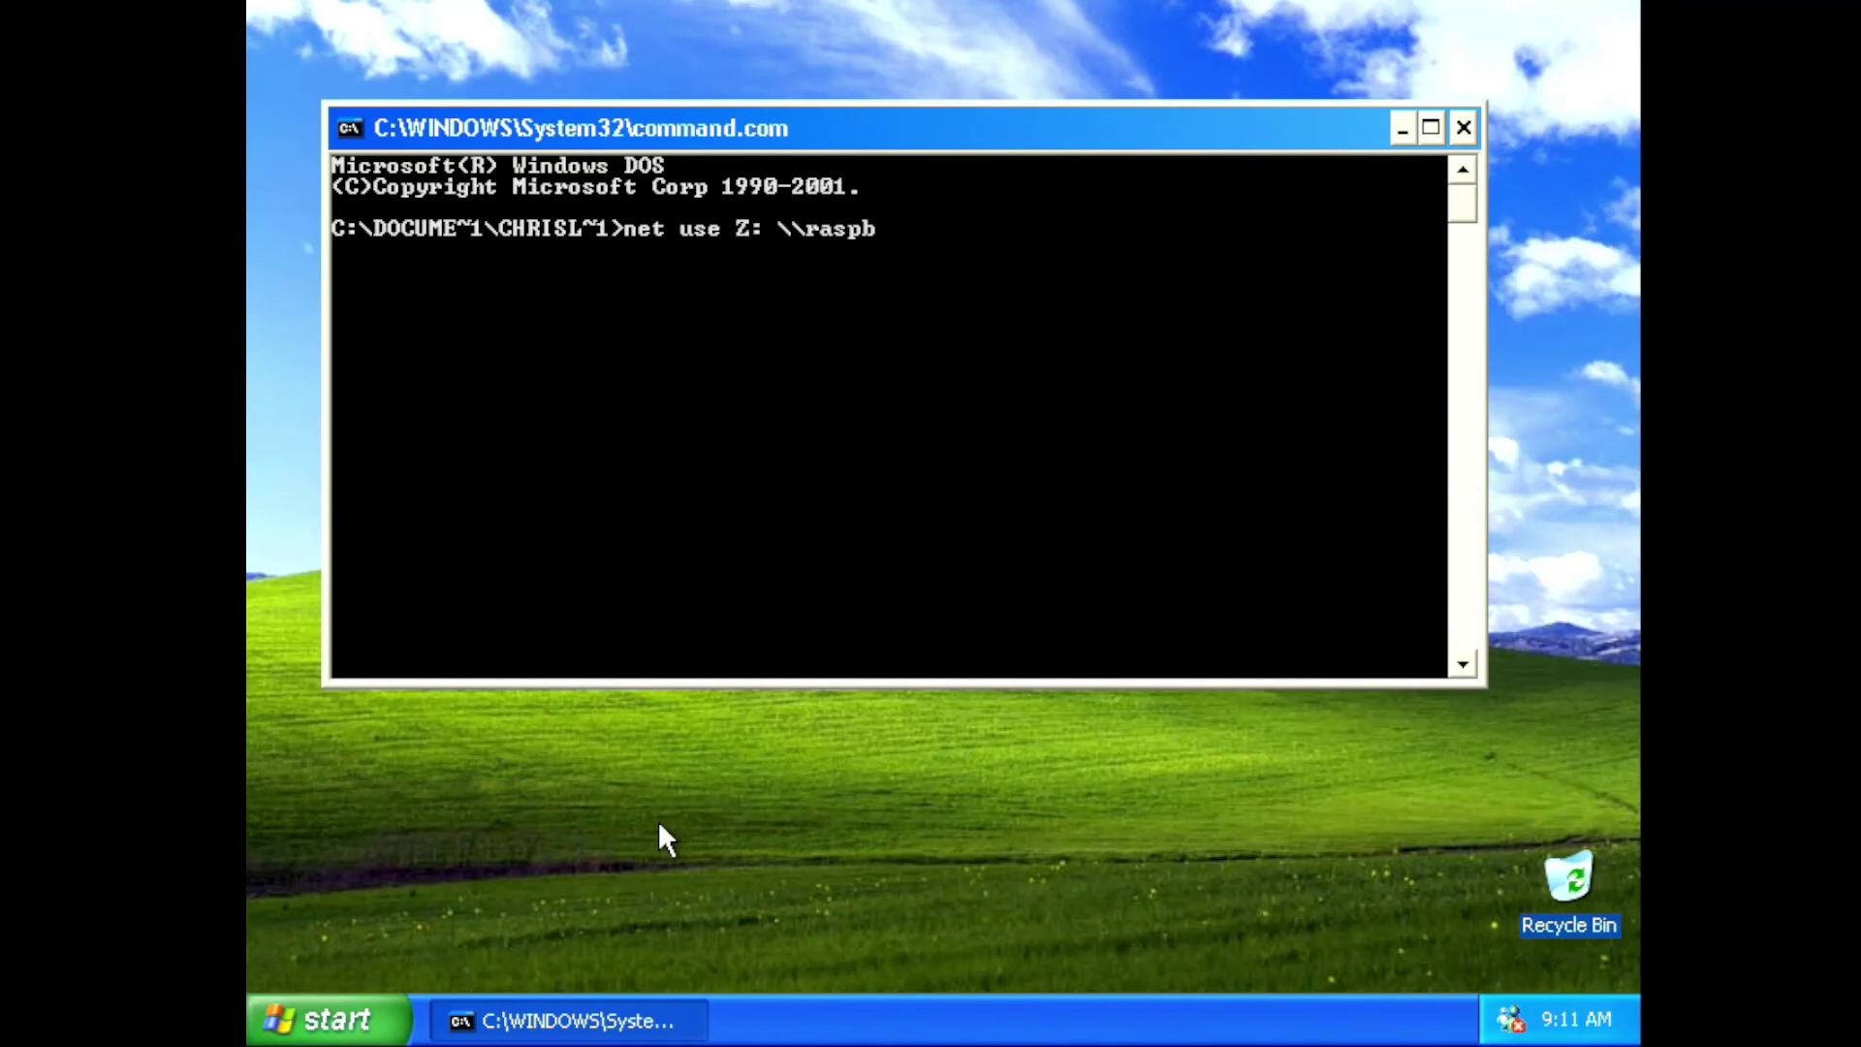
type("errypi\\data")
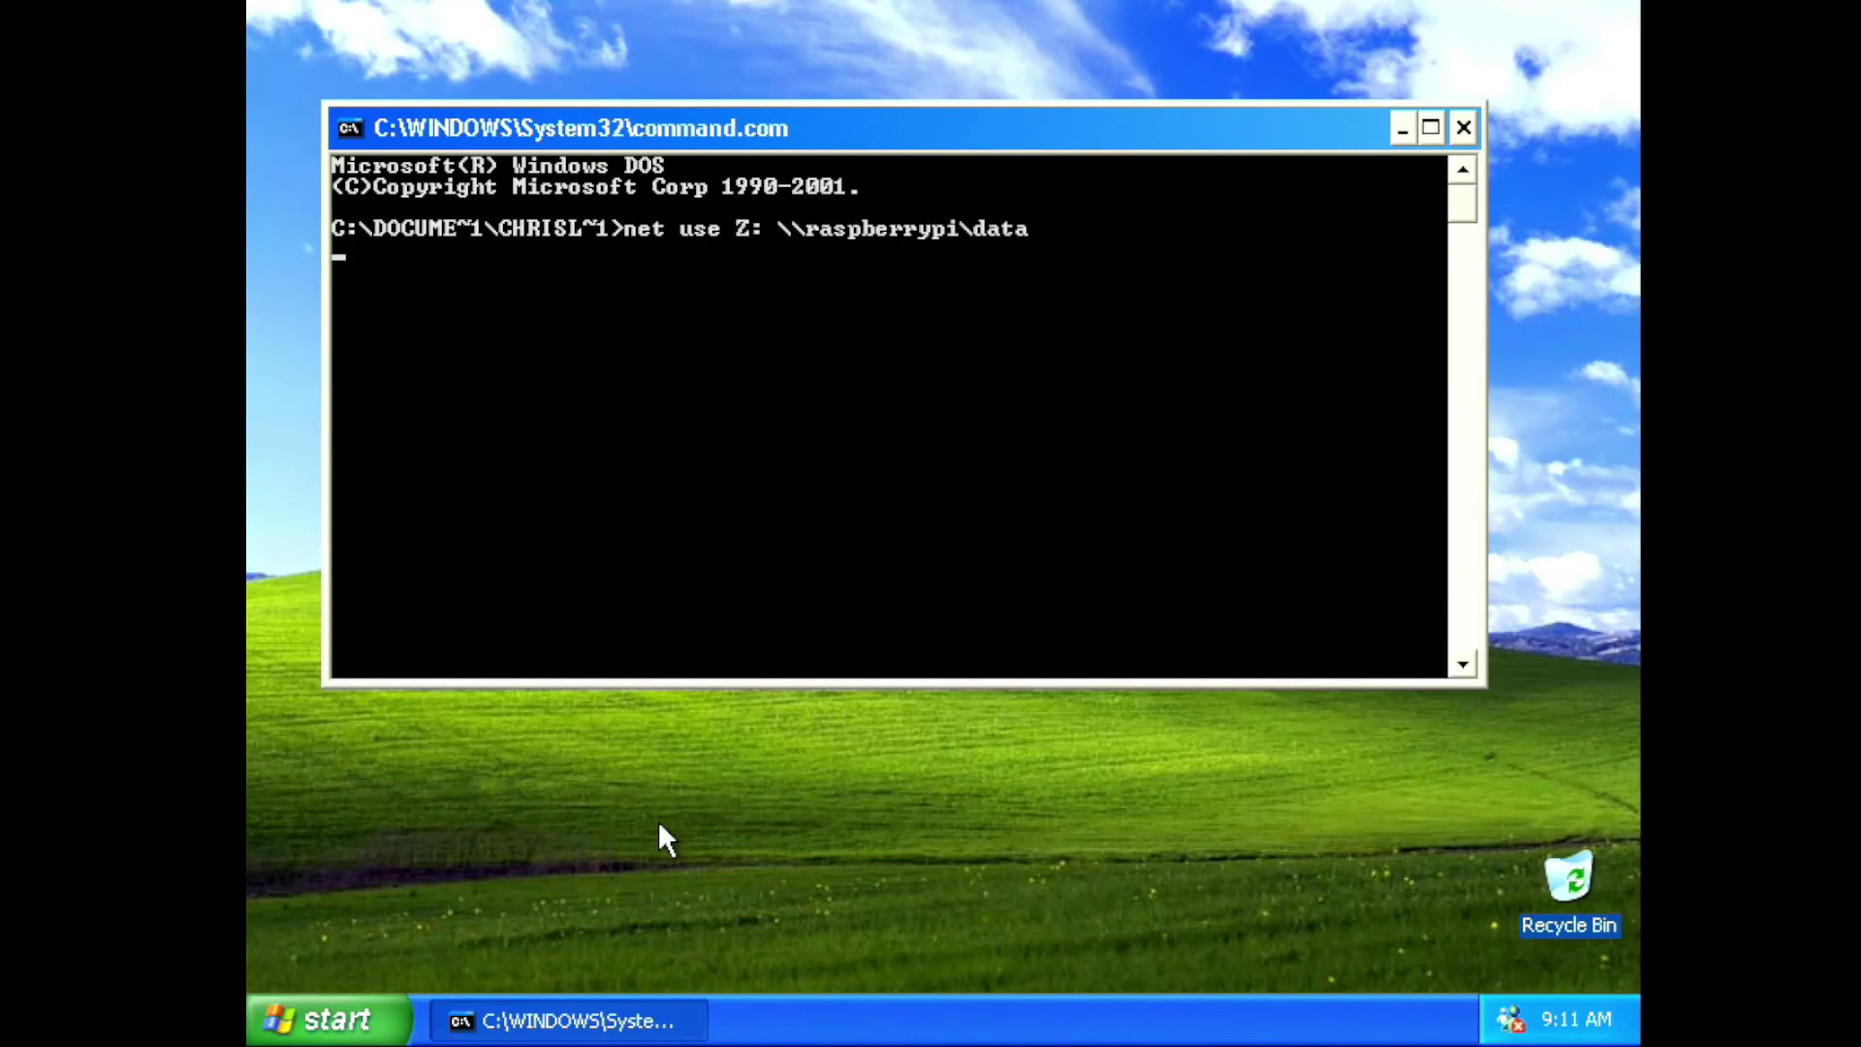
key("Return")
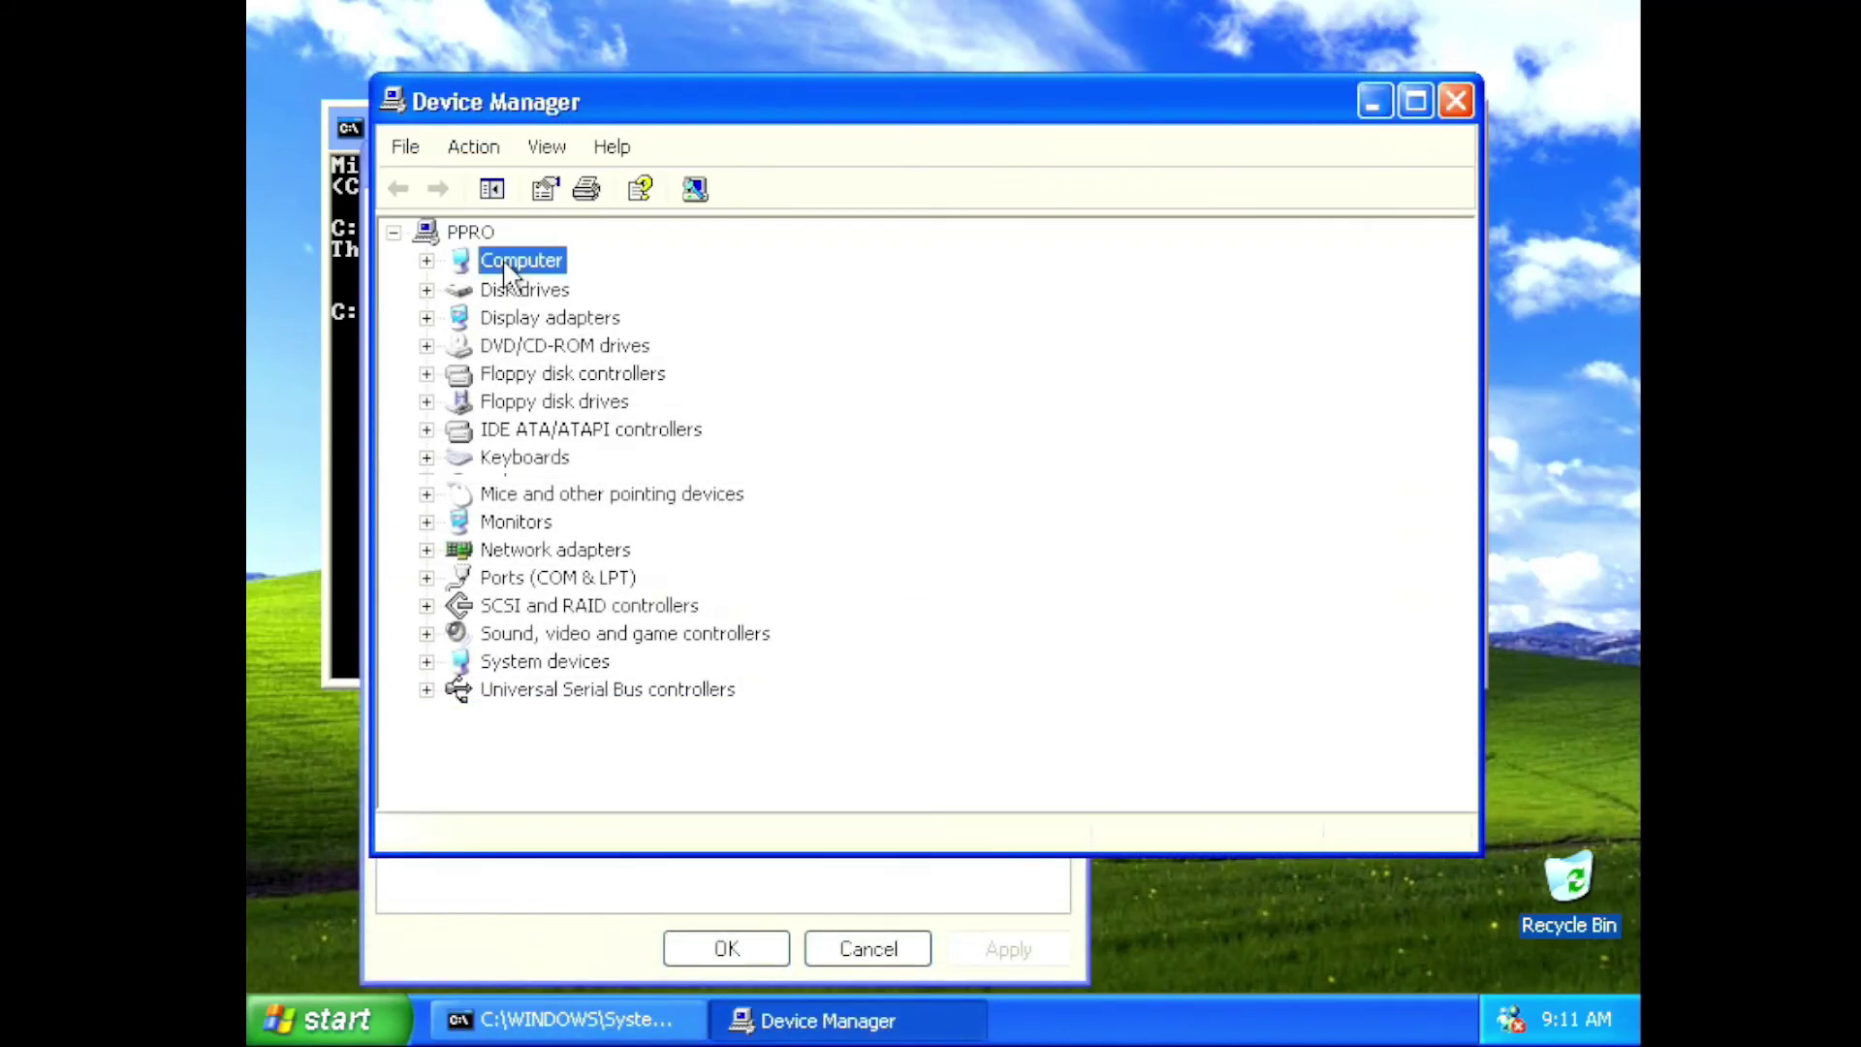
Confirm Standard PC under Computer and open the 3Com Ethernet adapter's properties
double_click(505, 262)
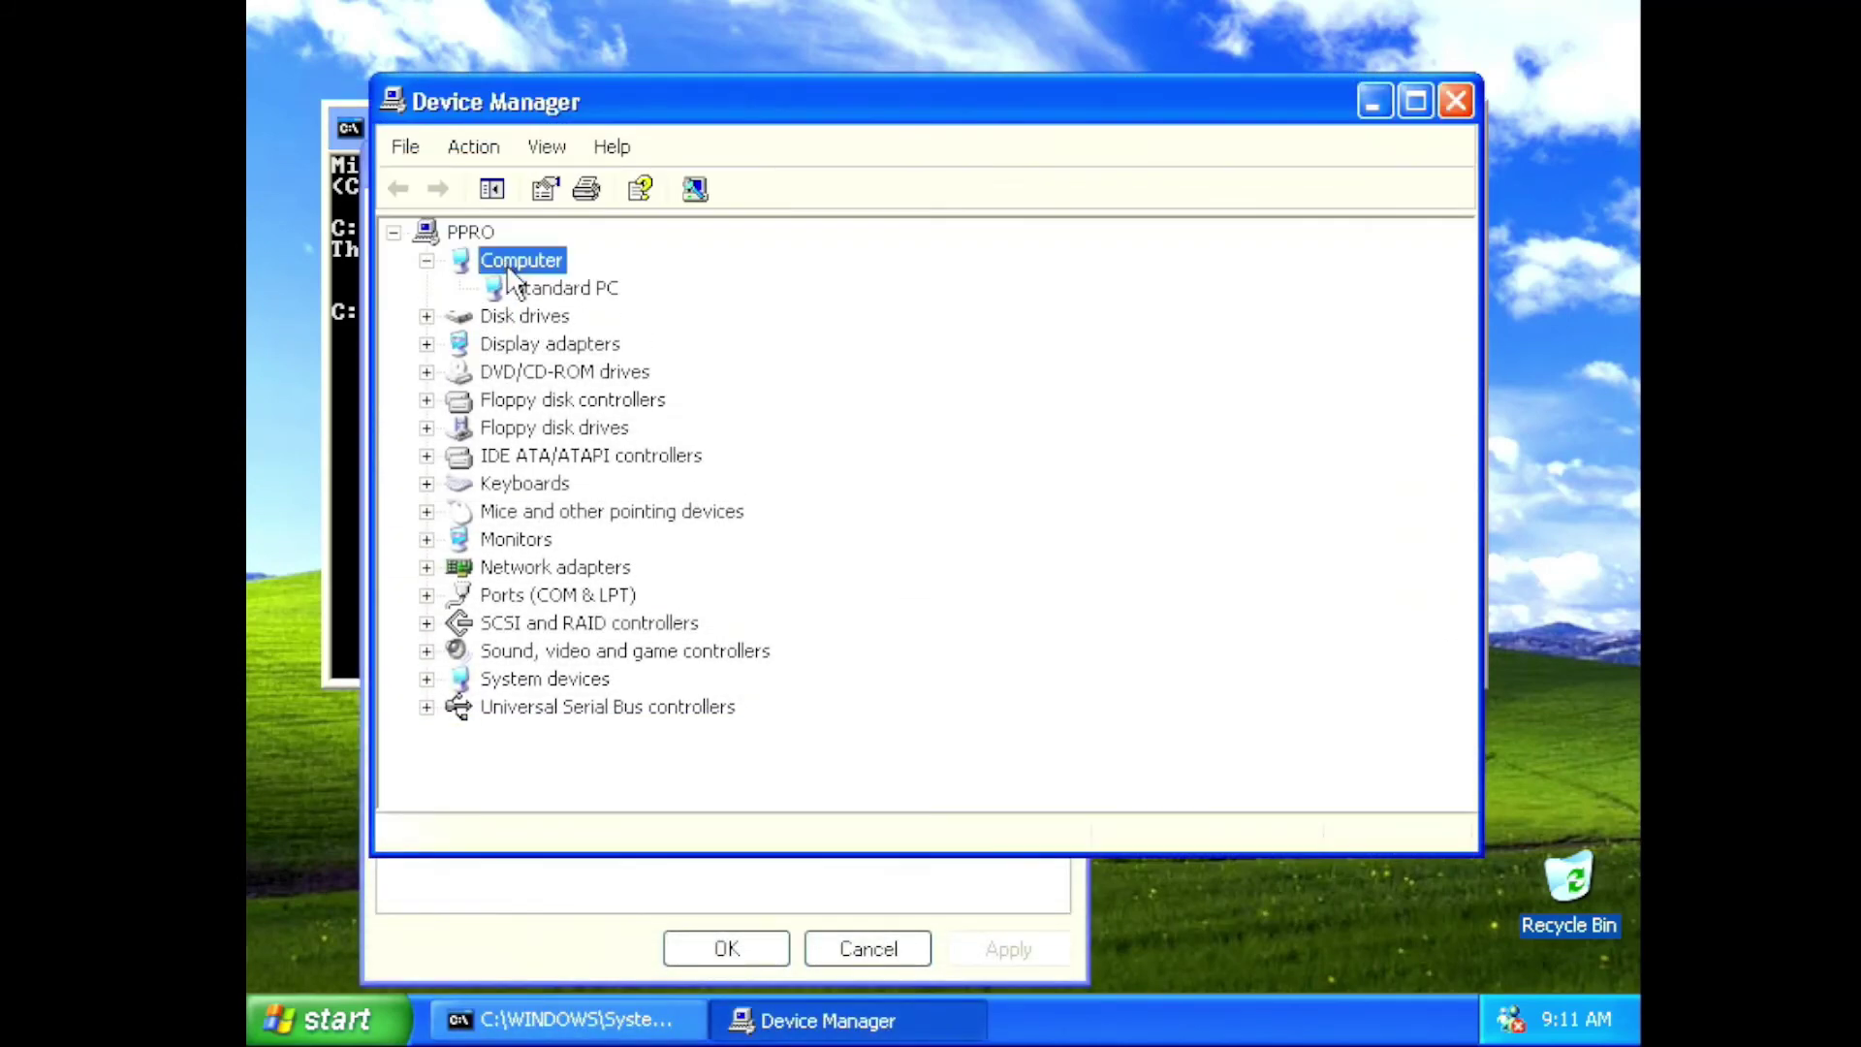
left_click(578, 292)
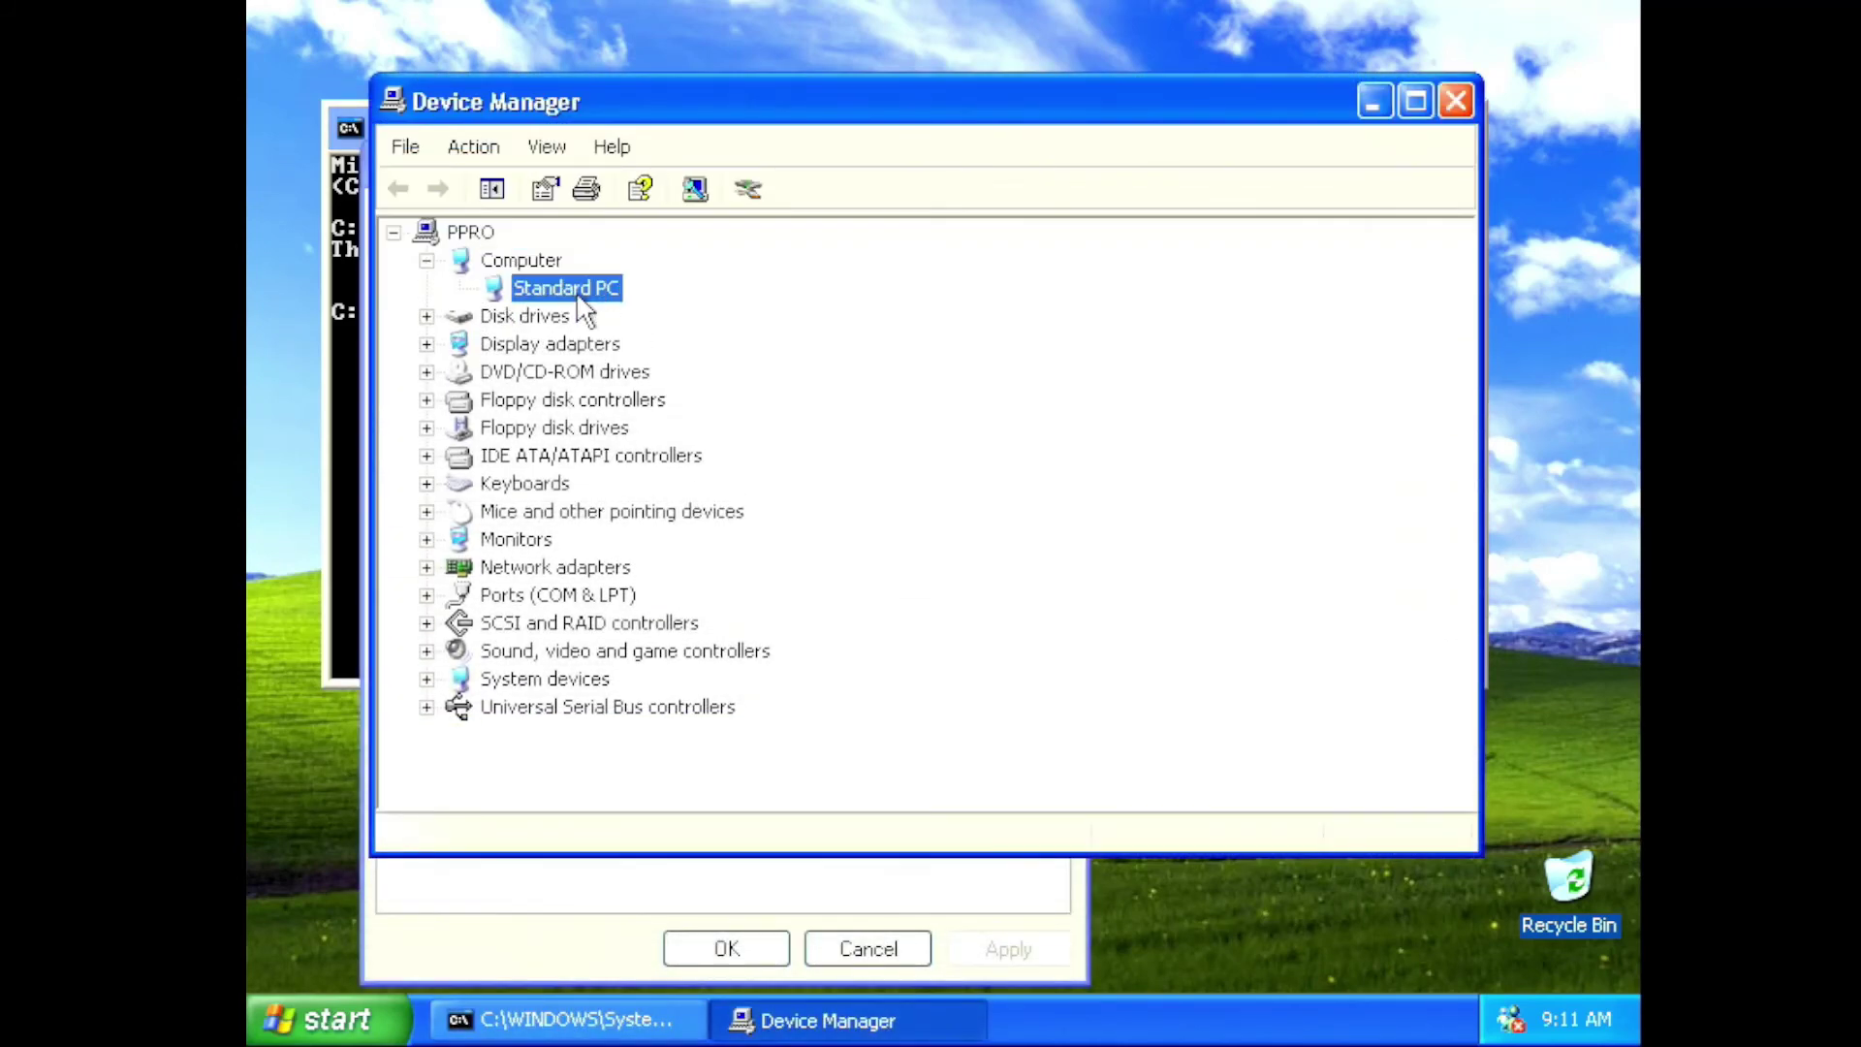
double_click(582, 567)
left_click(585, 594)
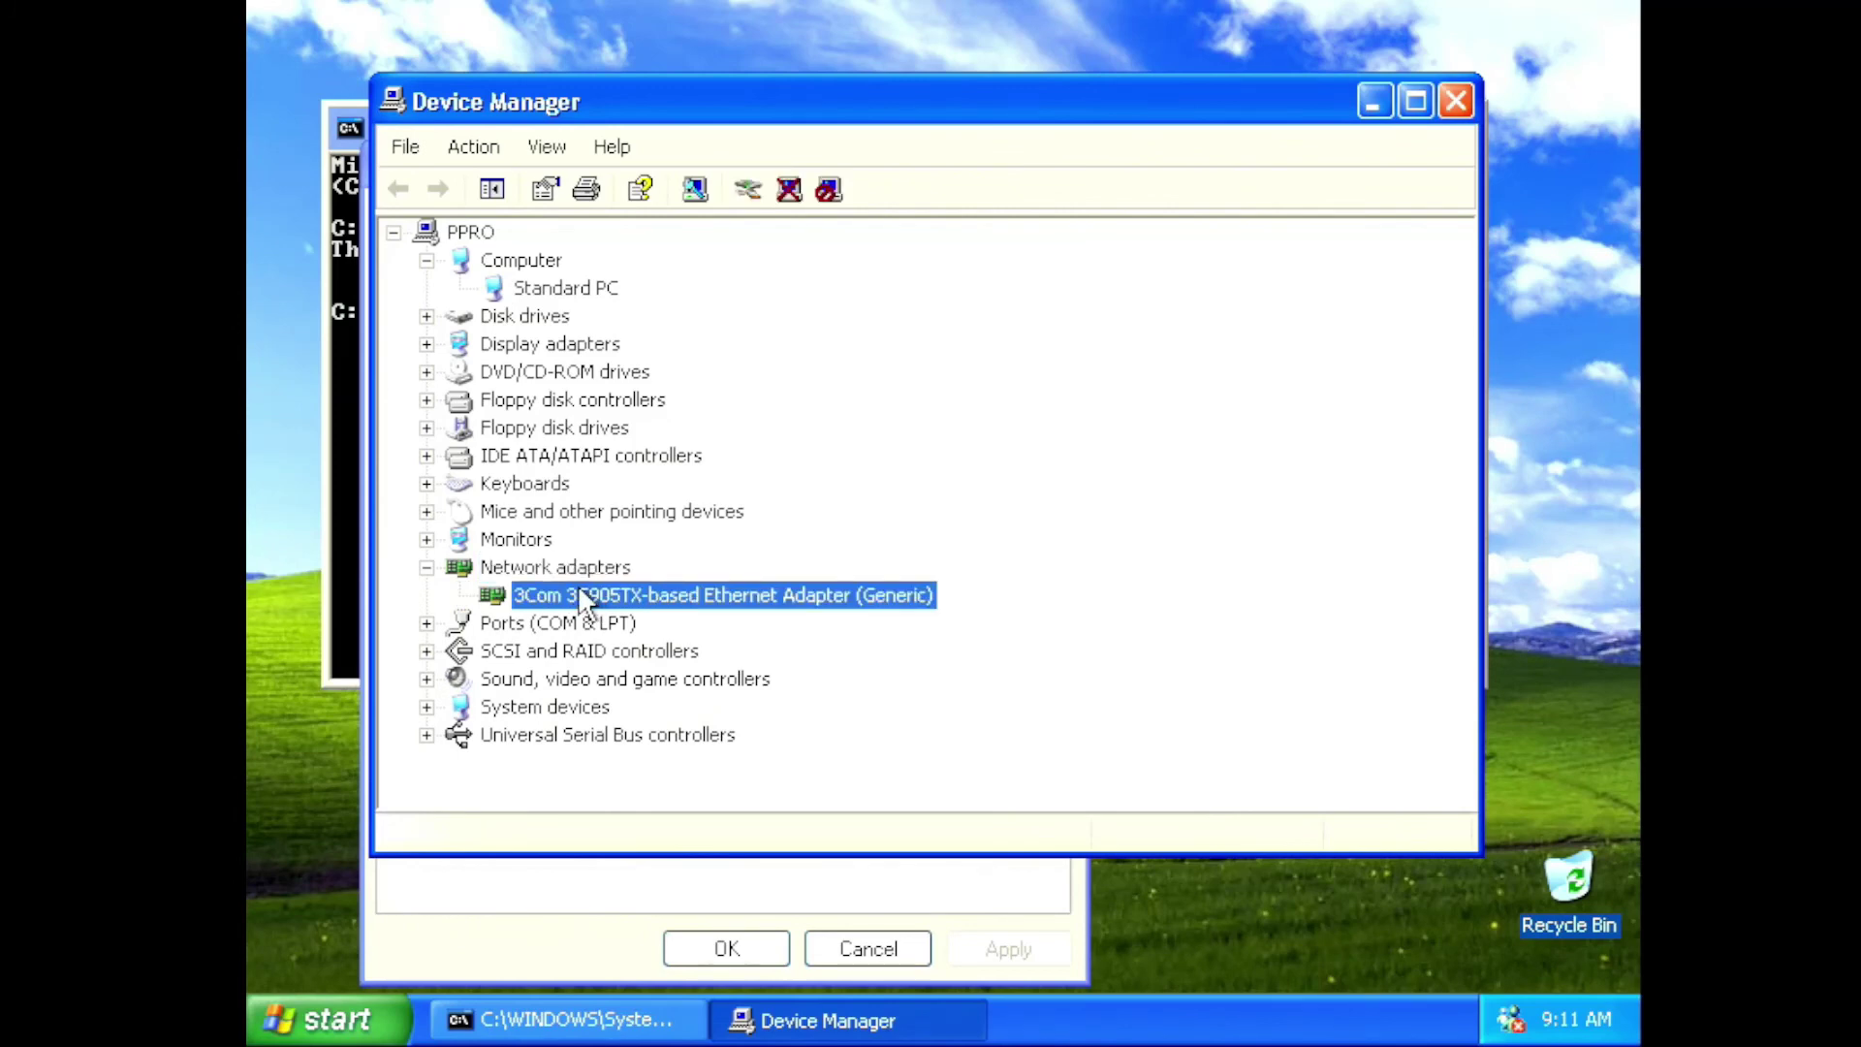
double_click(579, 596)
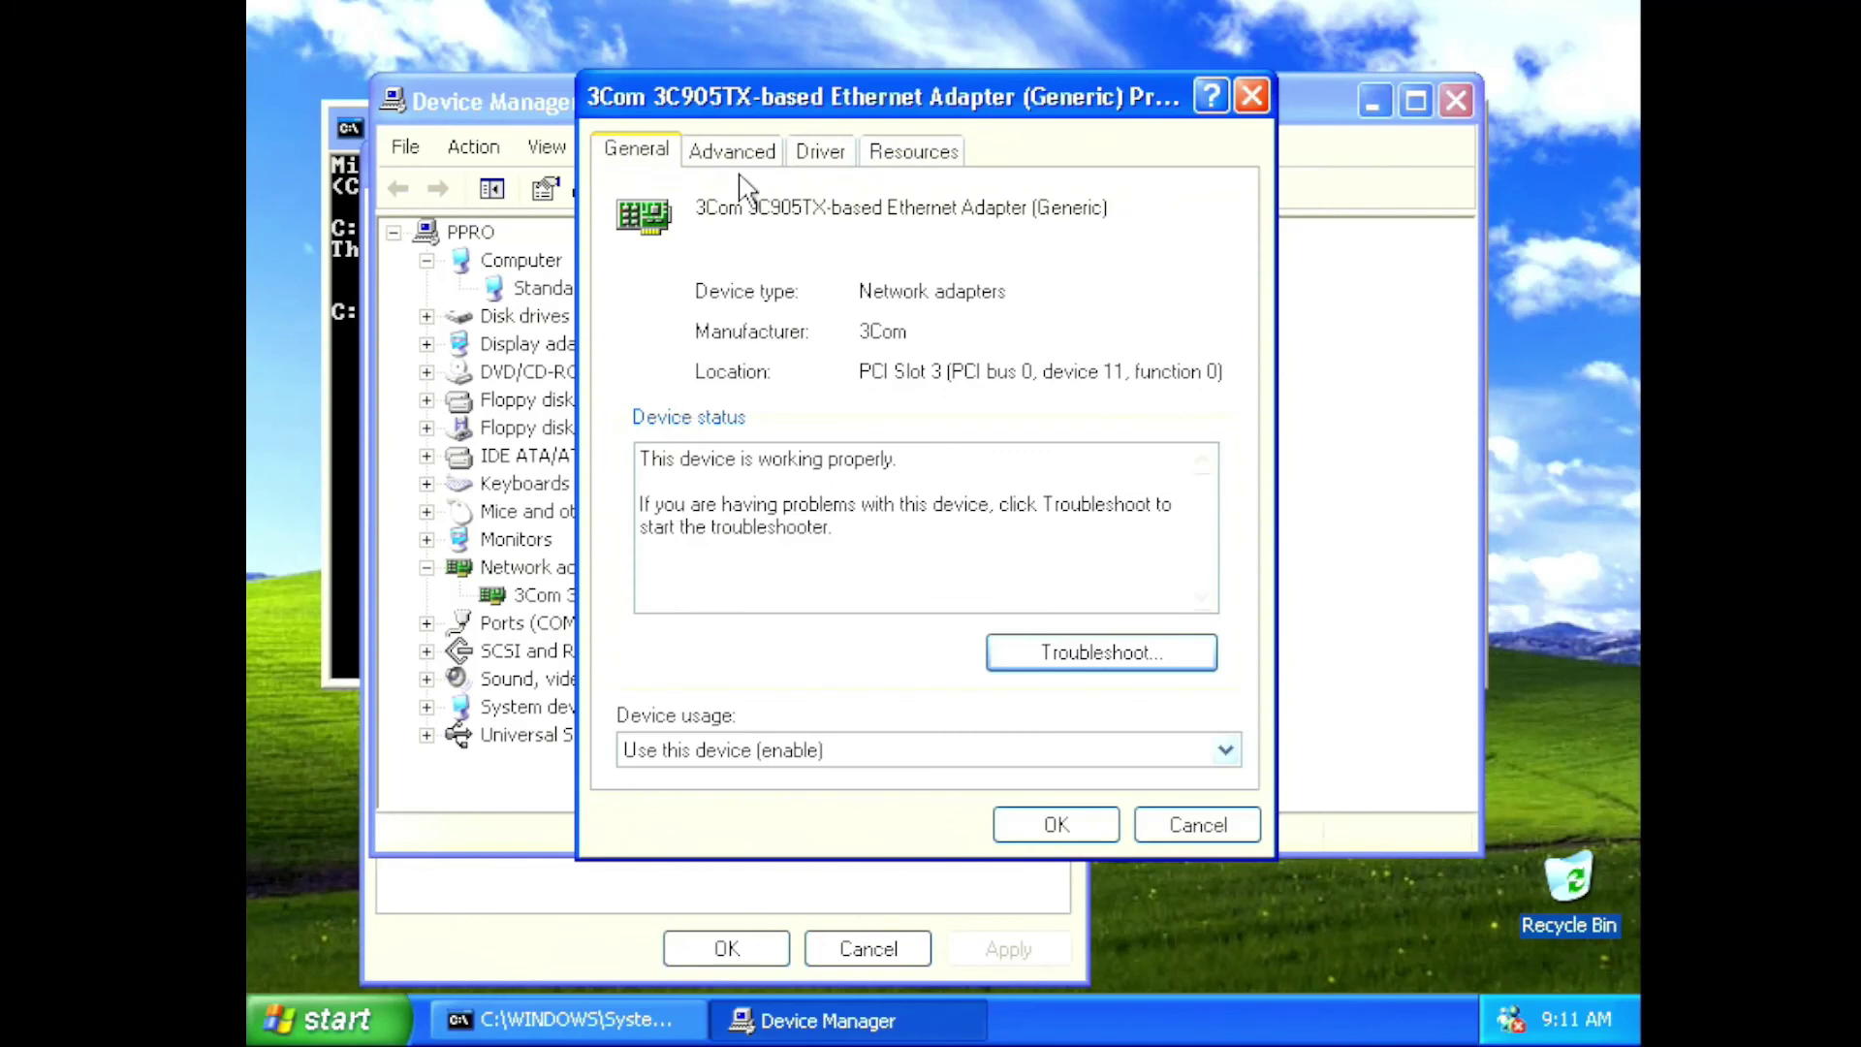
Review the adapter's Flow Control, Media Type and Network Address settings, driver, and resources
left_click(740, 158)
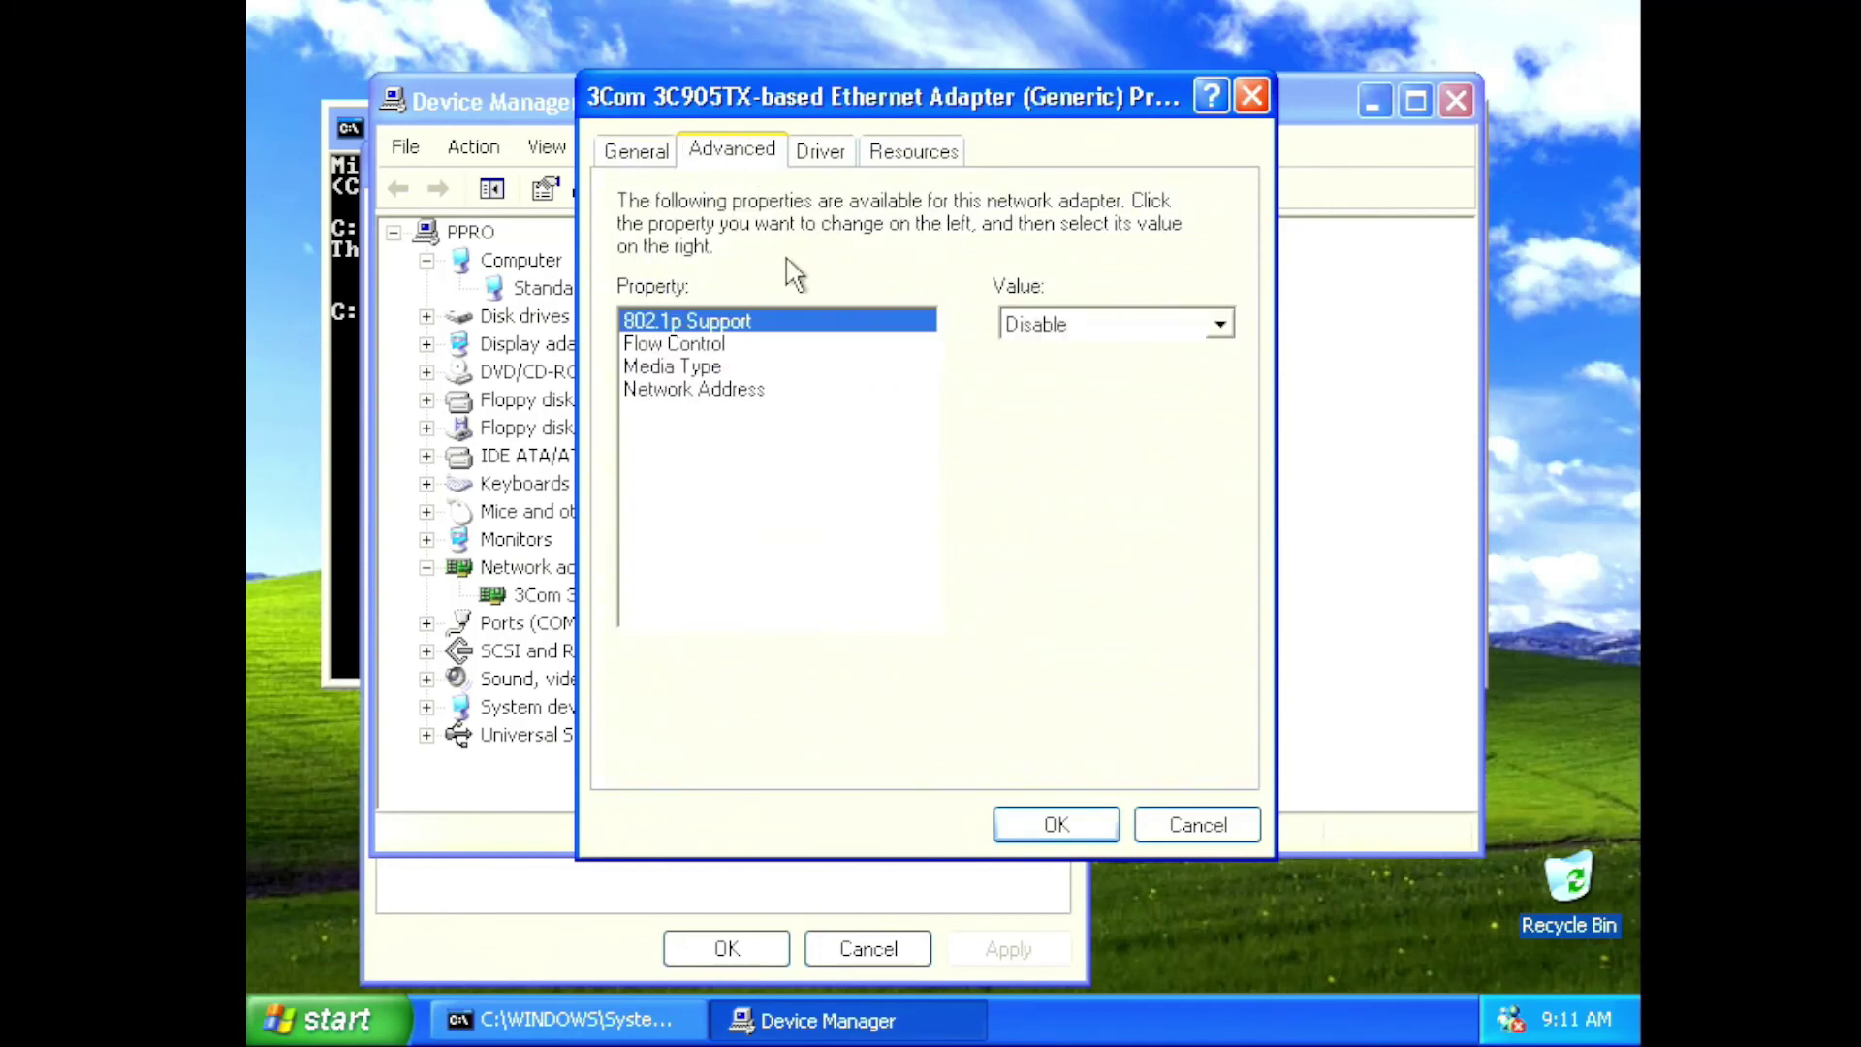
left_click(780, 345)
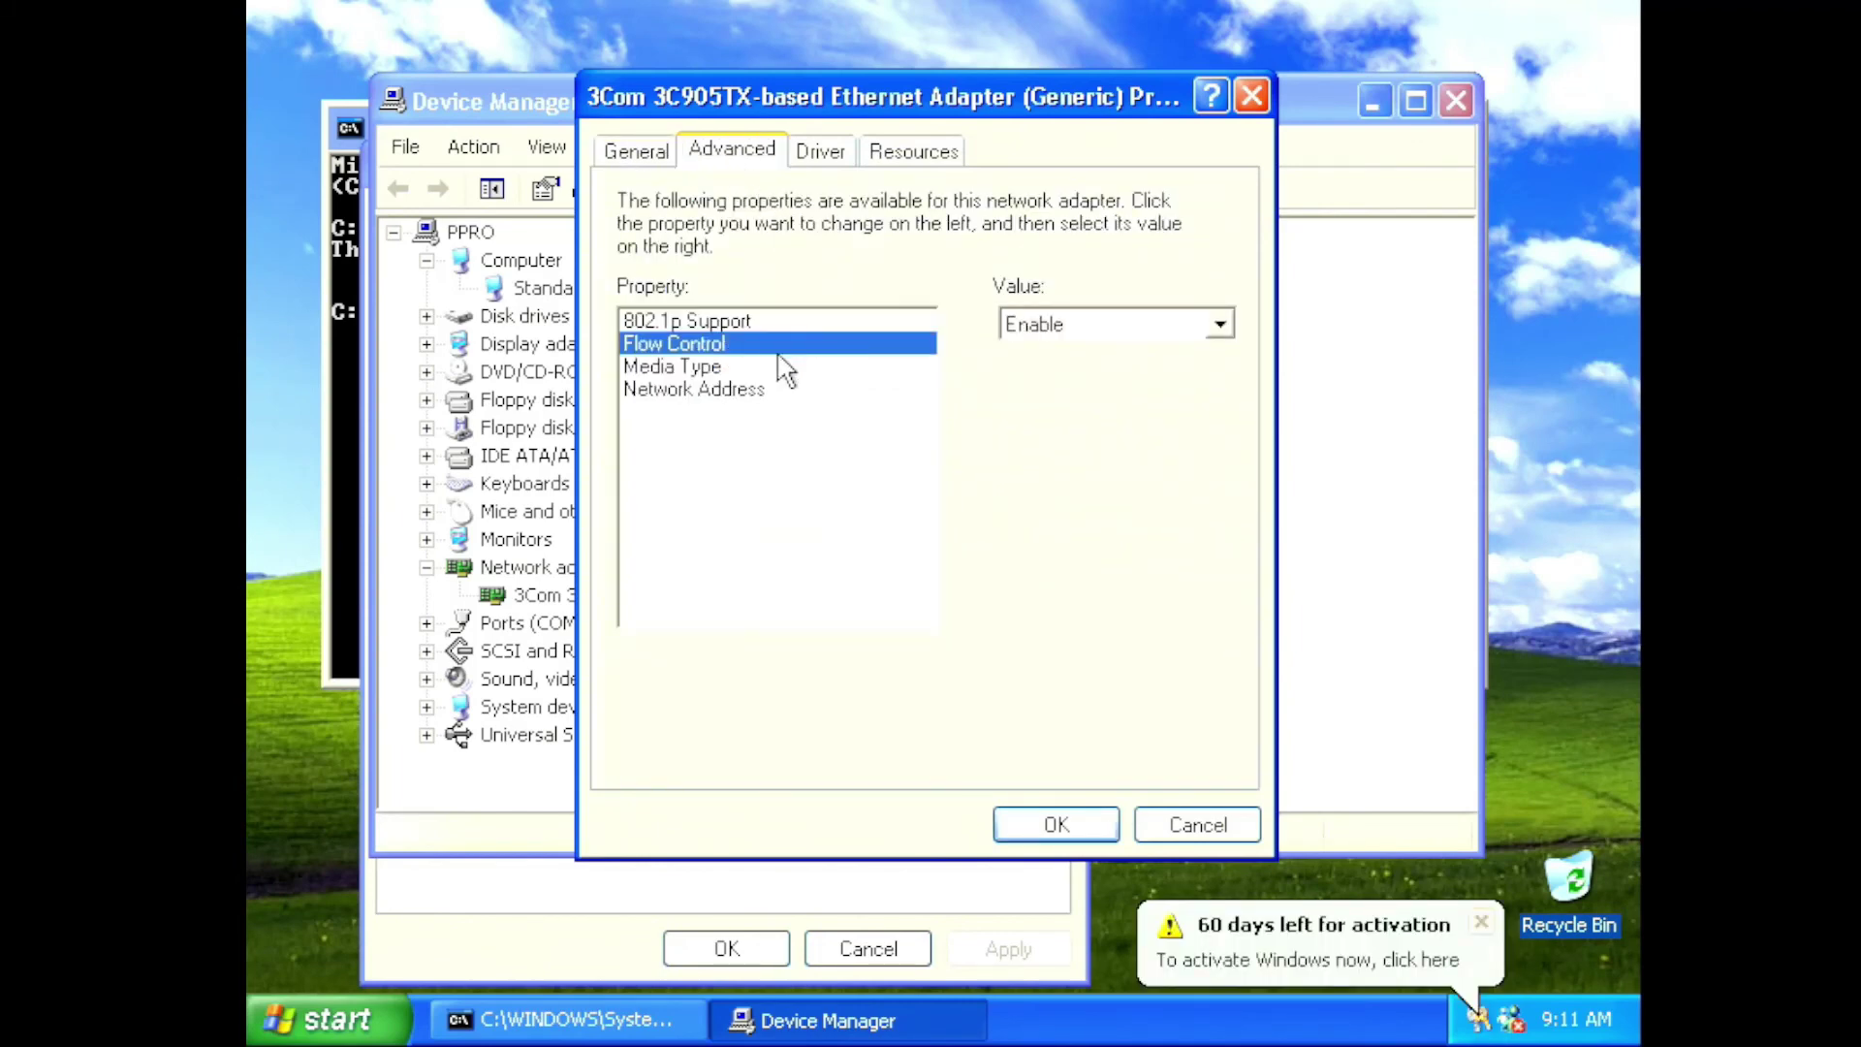
left_click(780, 367)
left_click(781, 388)
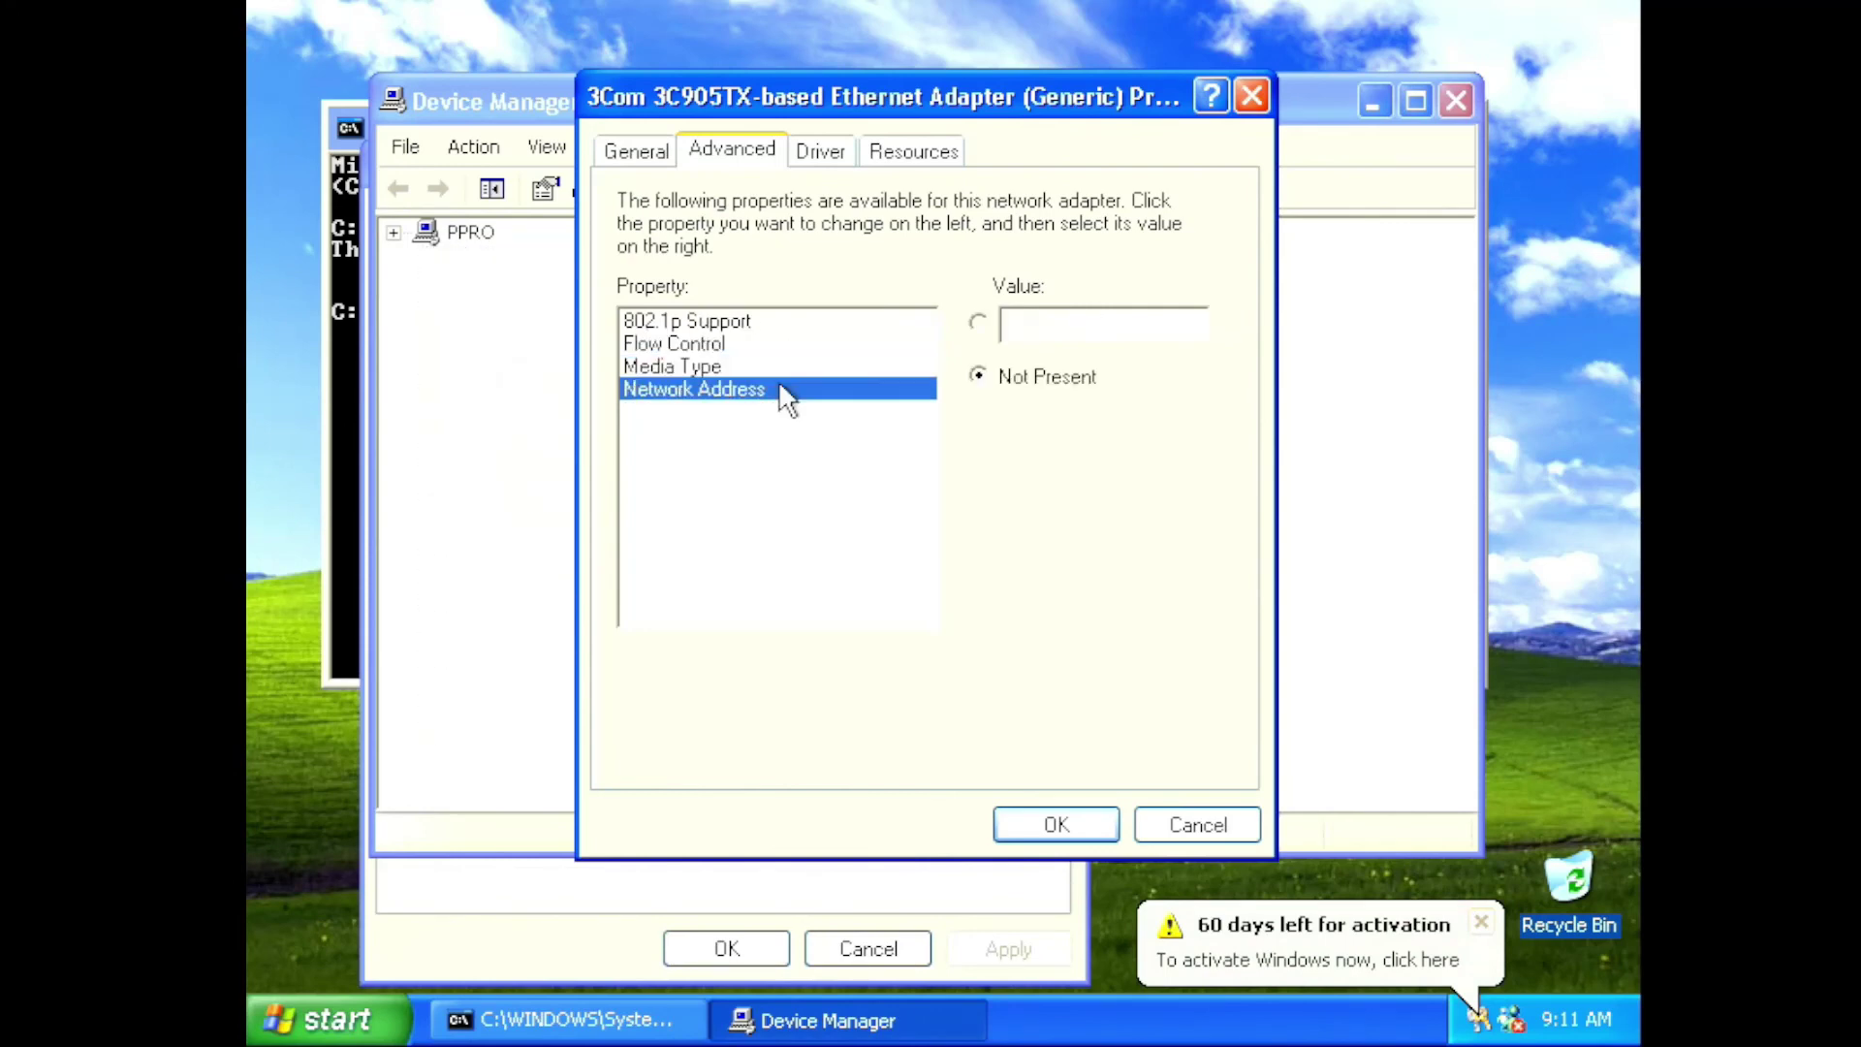
left_click(820, 151)
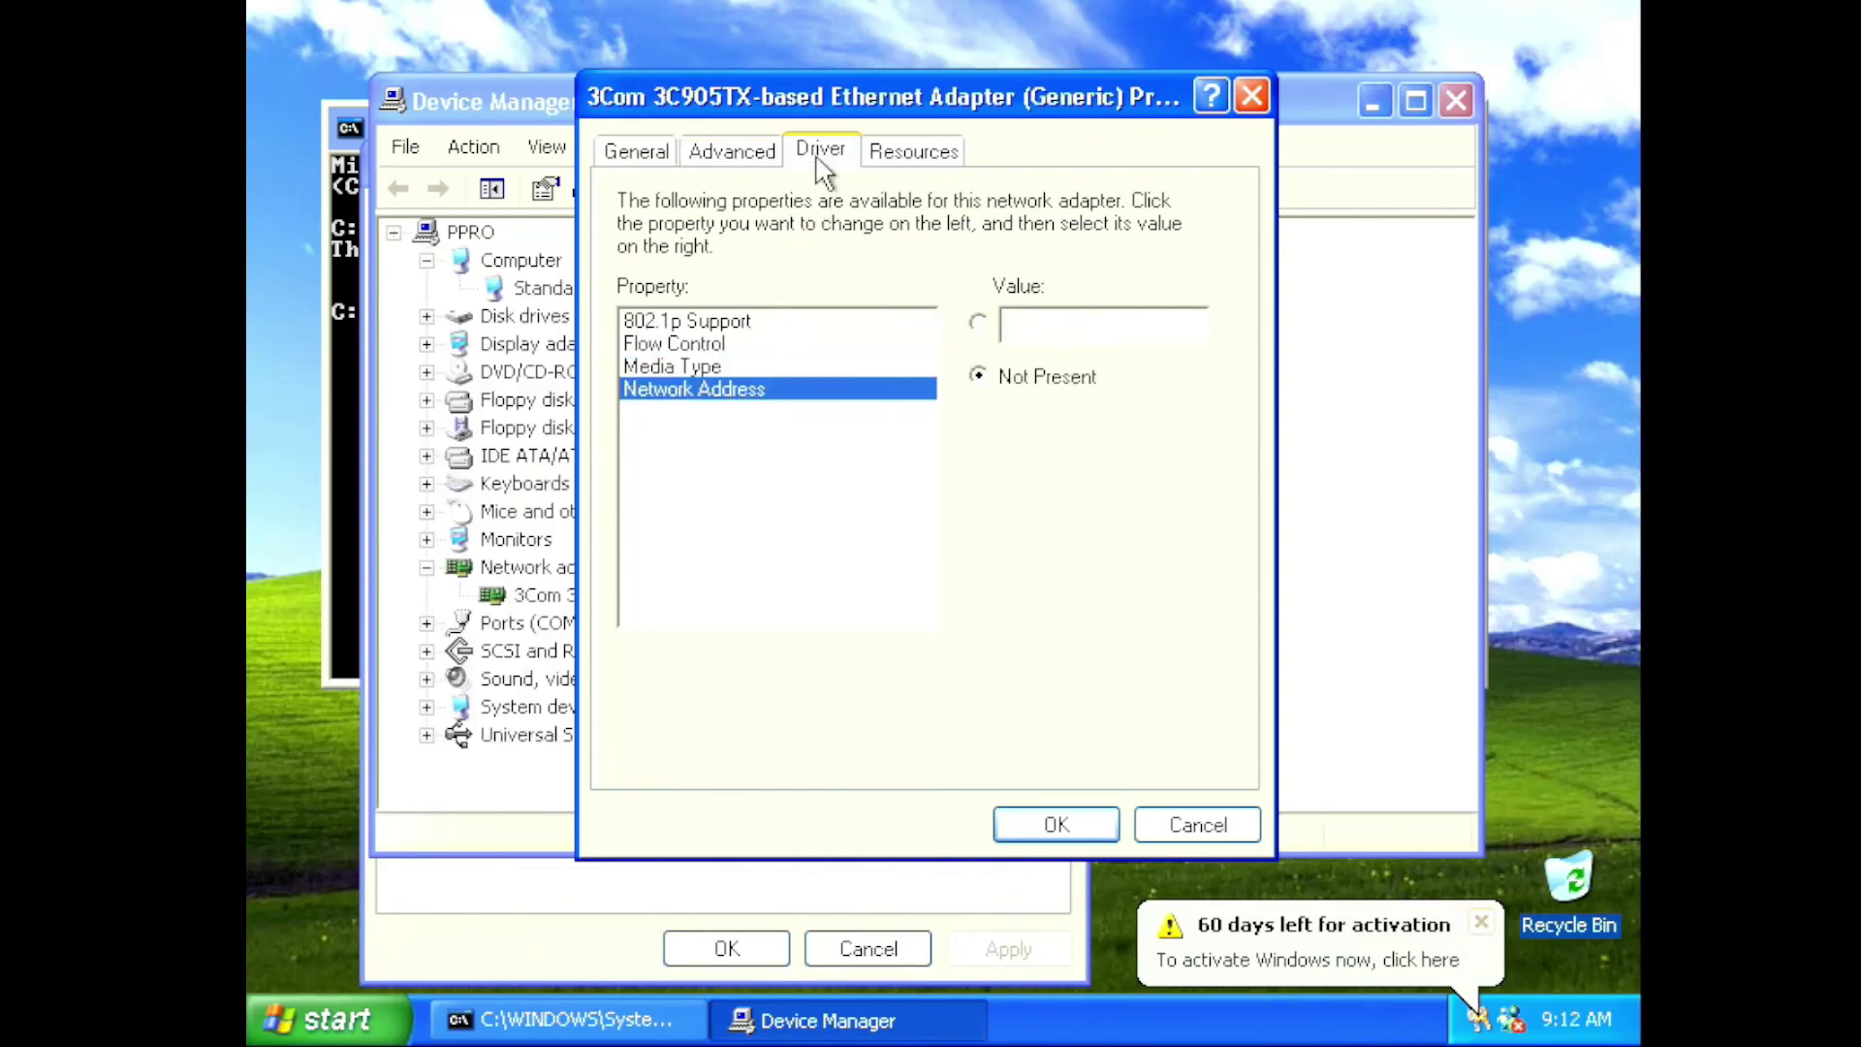
left_click(899, 163)
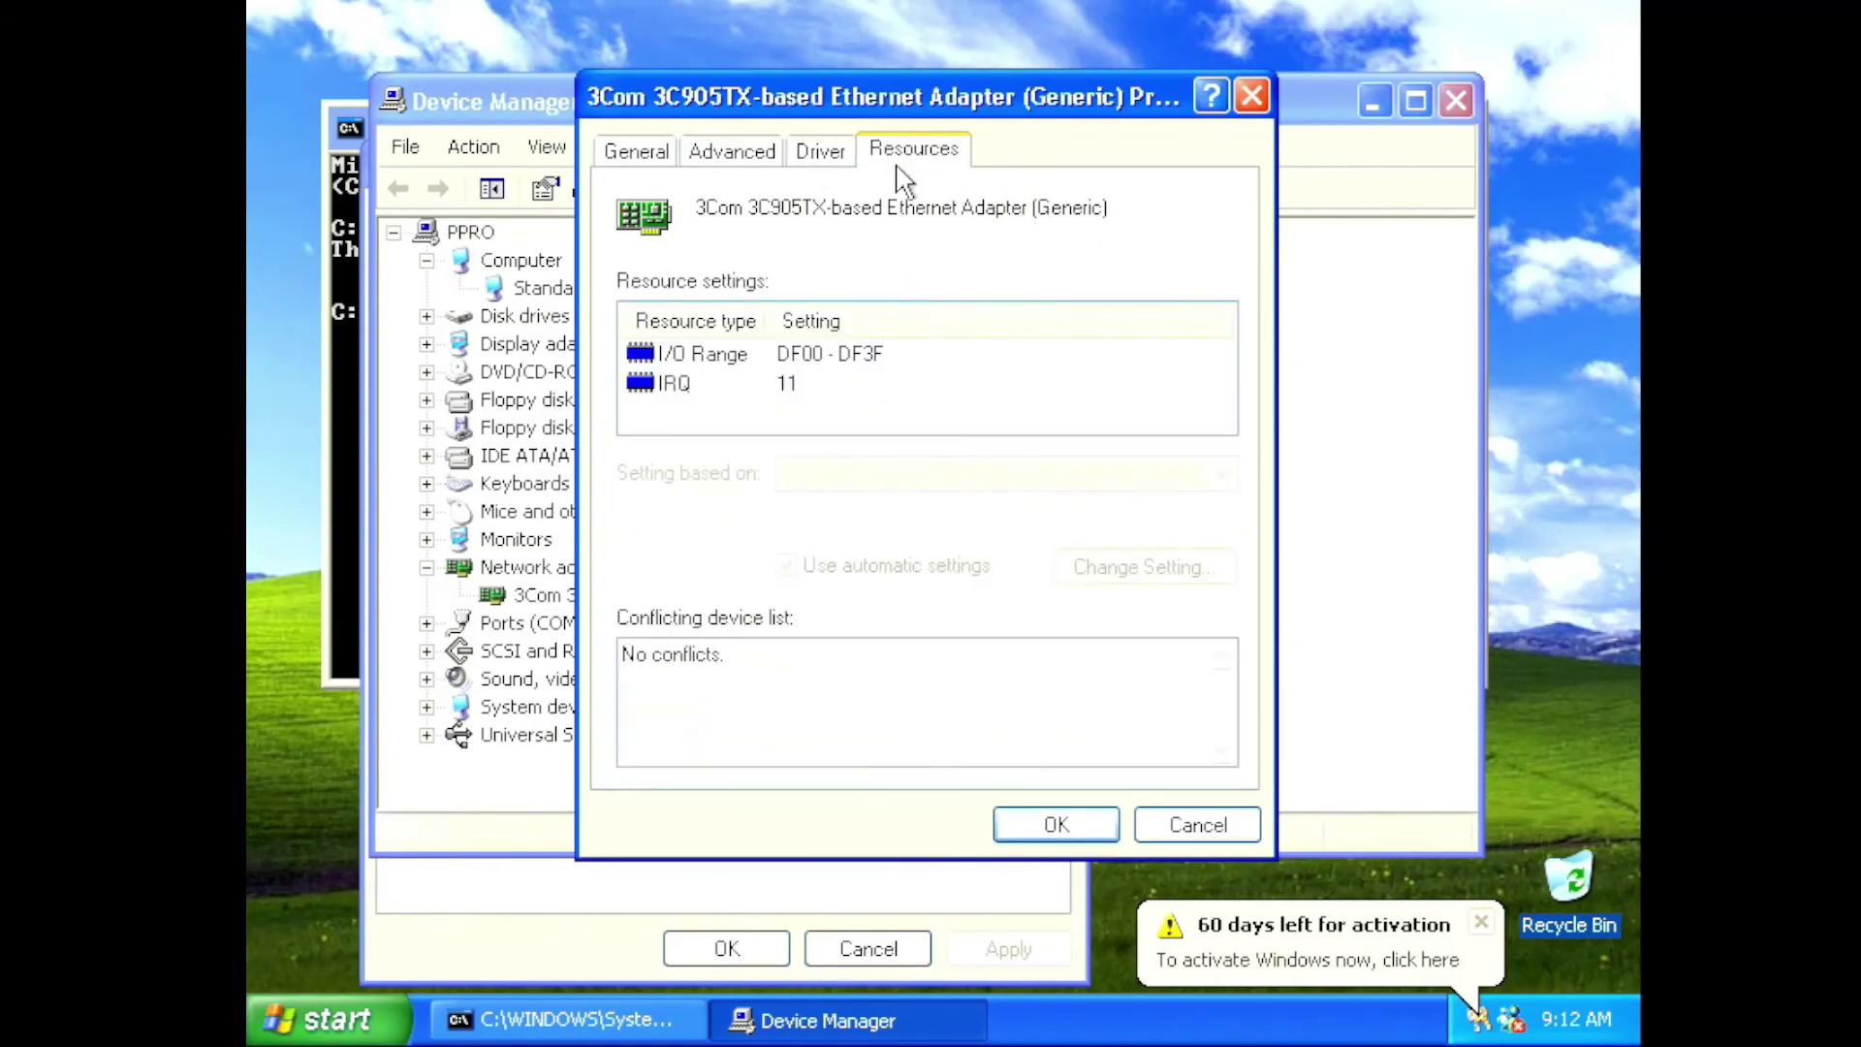